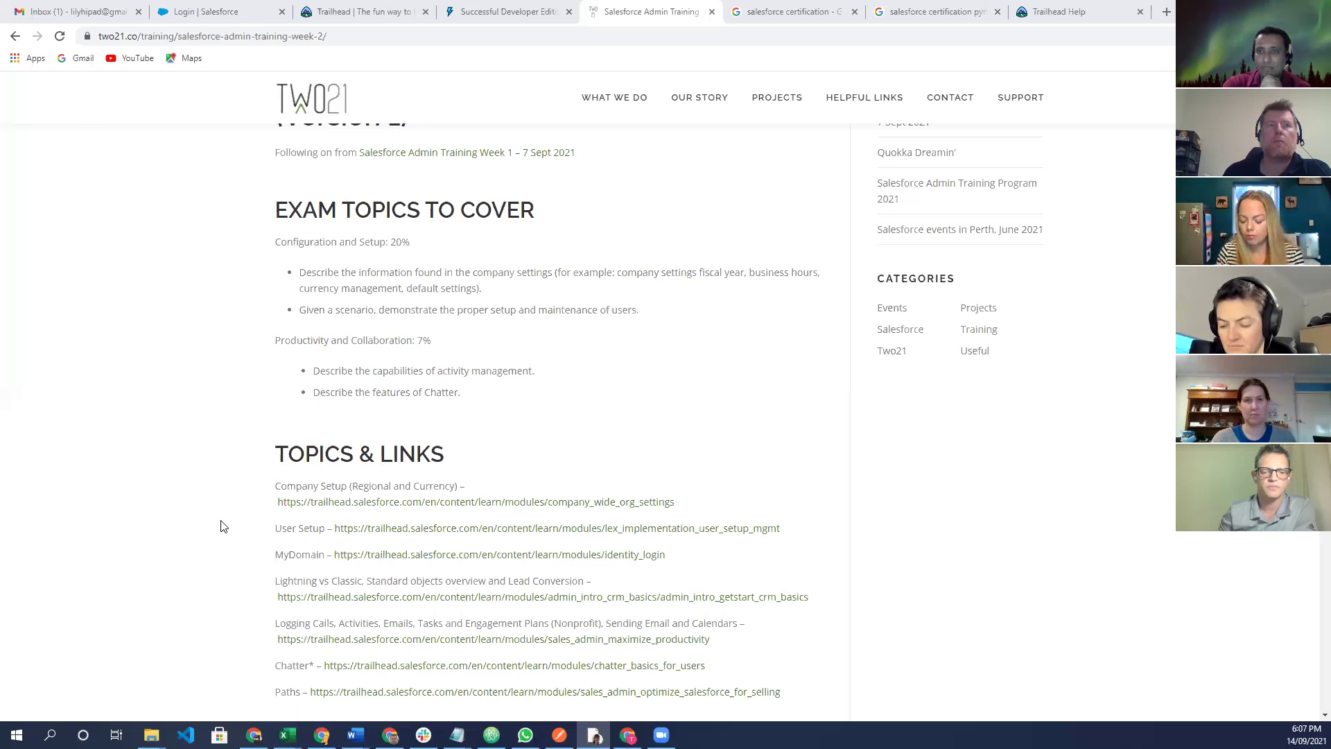
Open the Exam Prep link under Handy Links in a new browser tab and switch to that page.
{"action": "scroll", "coordinate": [218, 509], "scroll_direction": "down", "scroll_amount": 1}
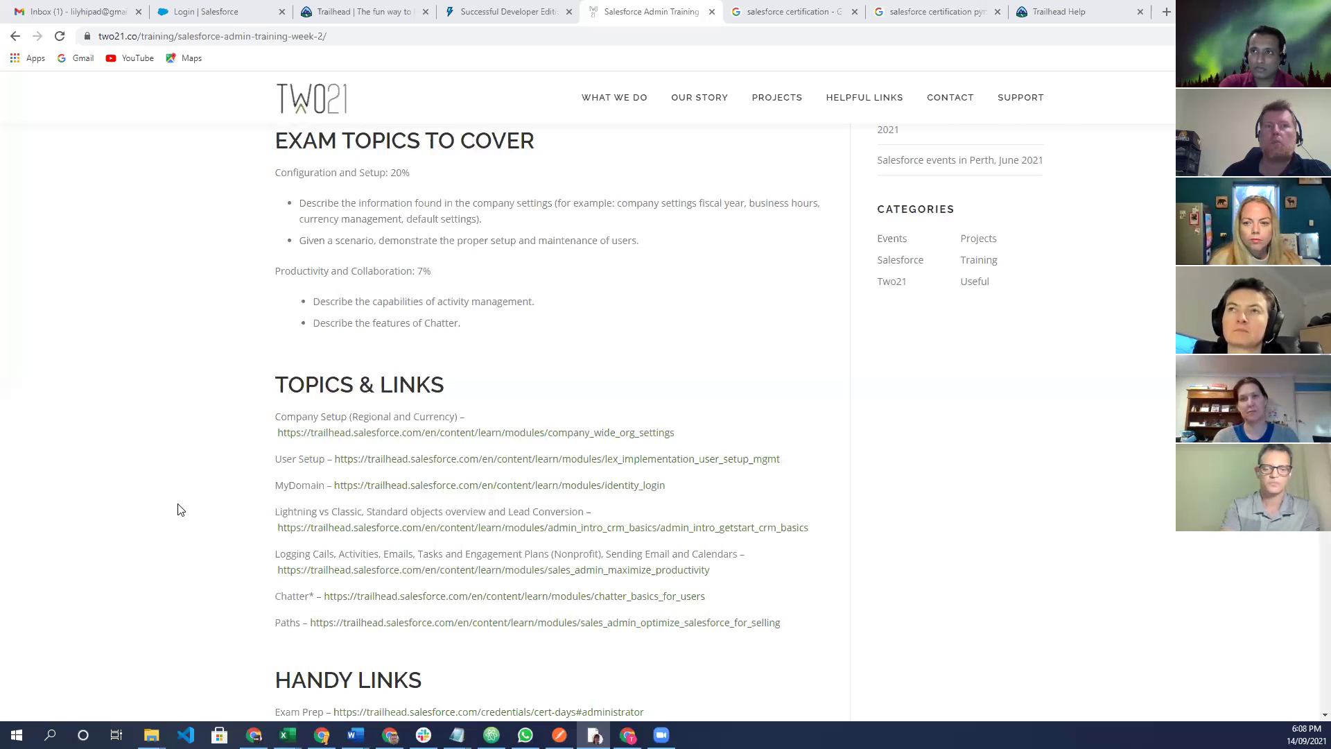
{"action": "scroll", "coordinate": [180, 510], "scroll_direction": "down", "scroll_amount": 2}
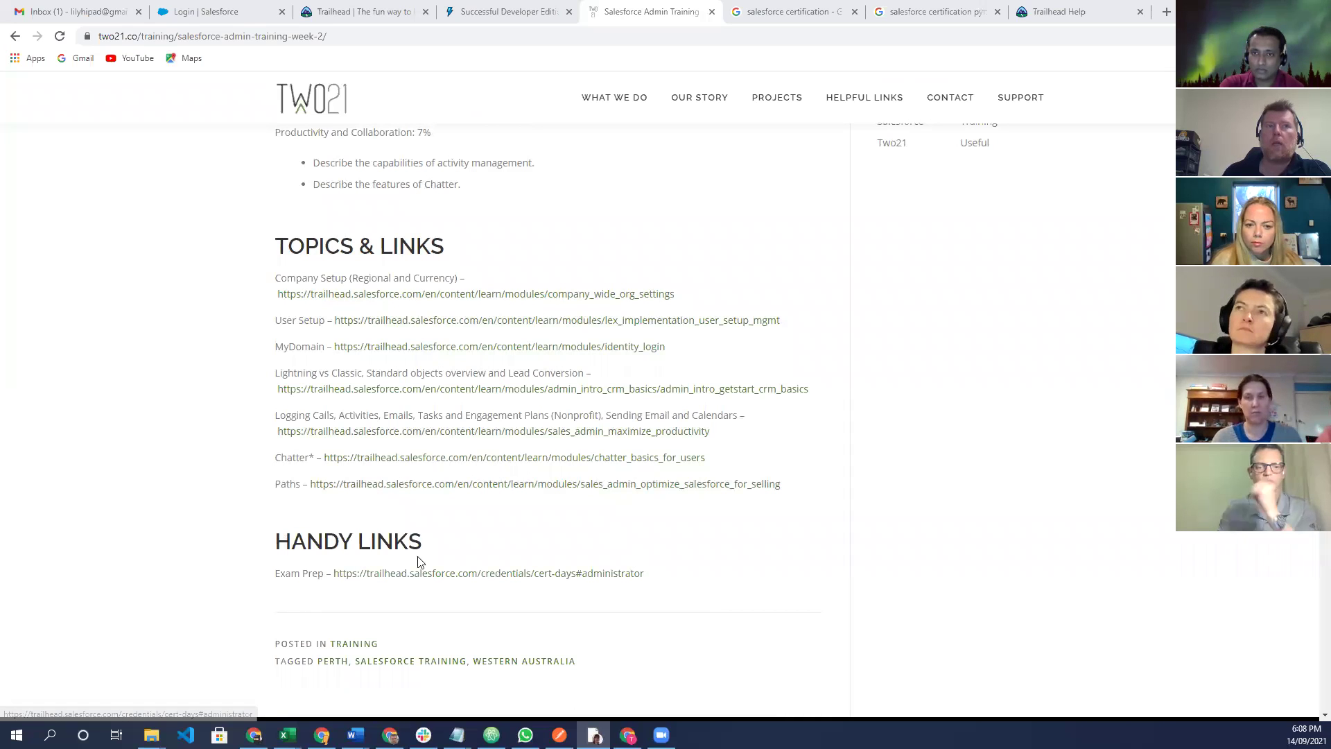
{"action": "right_click", "coordinate": [462, 579]}
{"action": "left_click", "coordinate": [513, 590]}
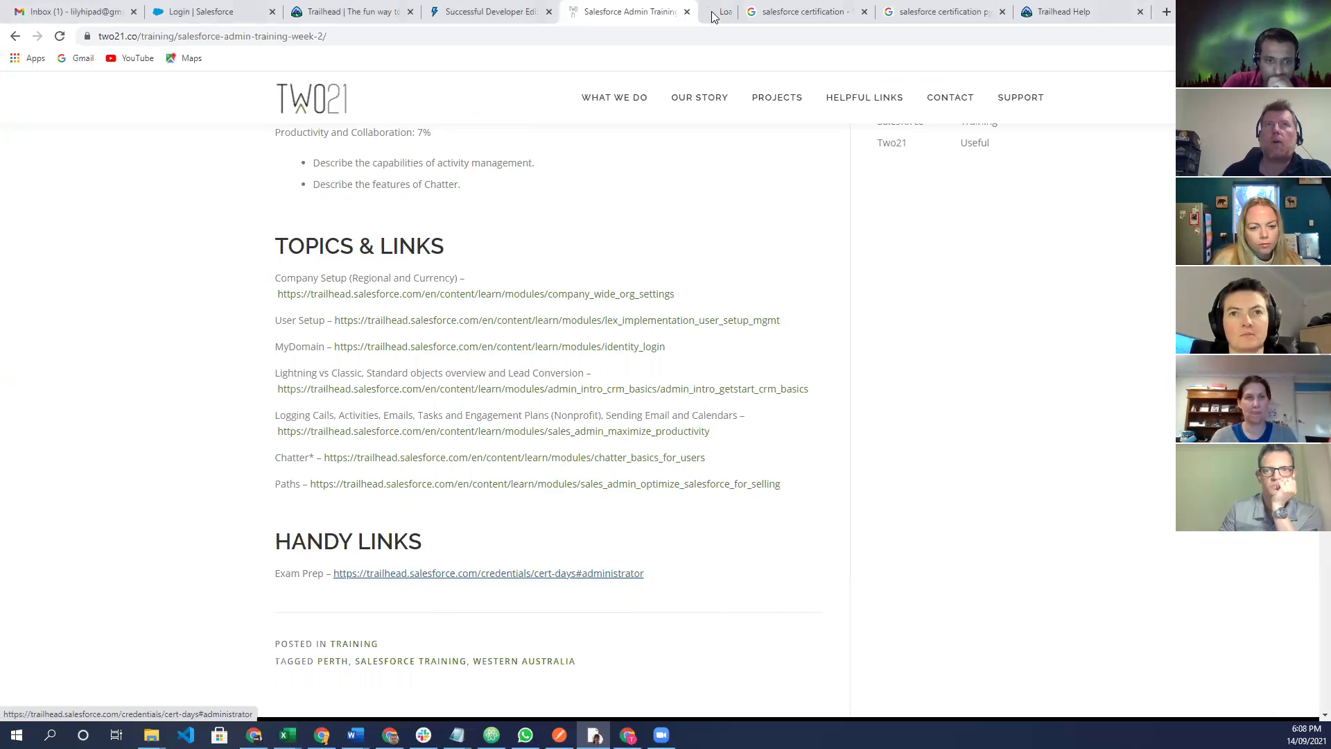
{"action": "left_click", "coordinate": [713, 17]}
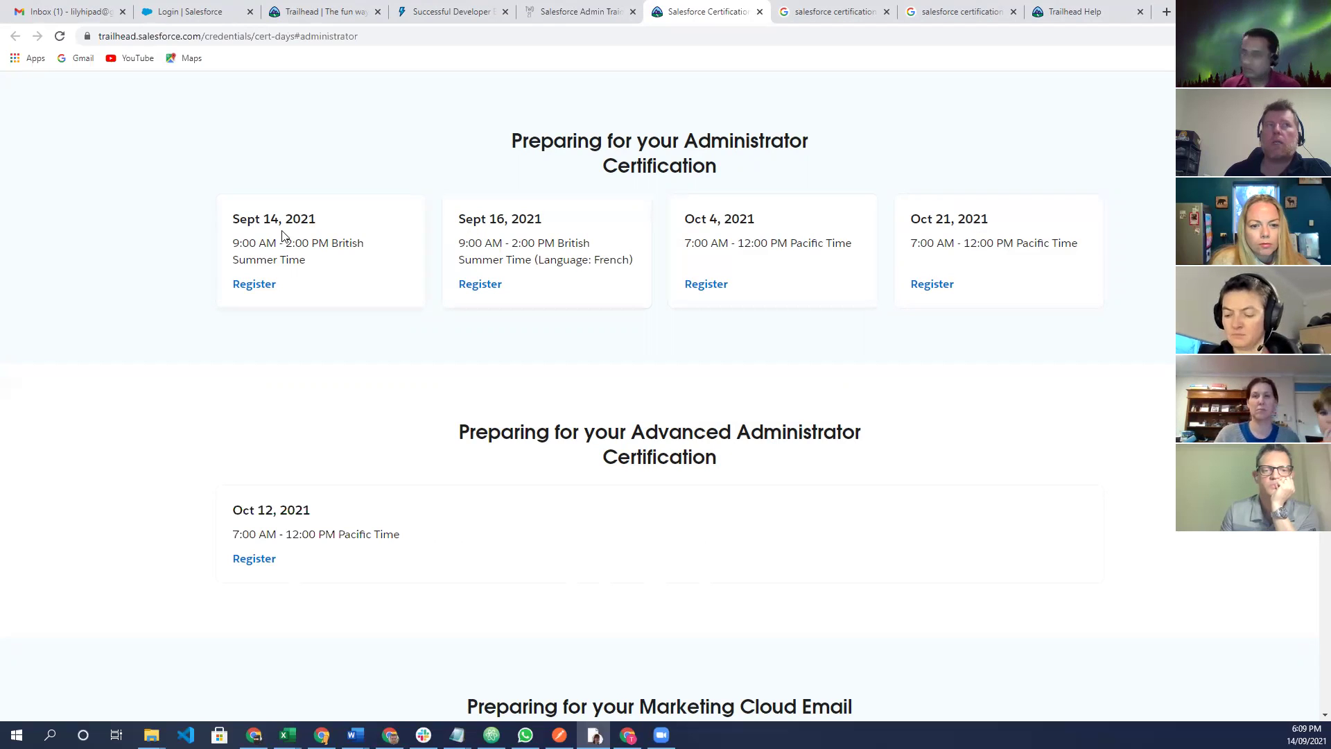
Examine the preparation session dates for the Administrator certification and the other certifications on the Salesforce Certification Days page.
{"action": "left_click", "coordinate": [267, 284]}
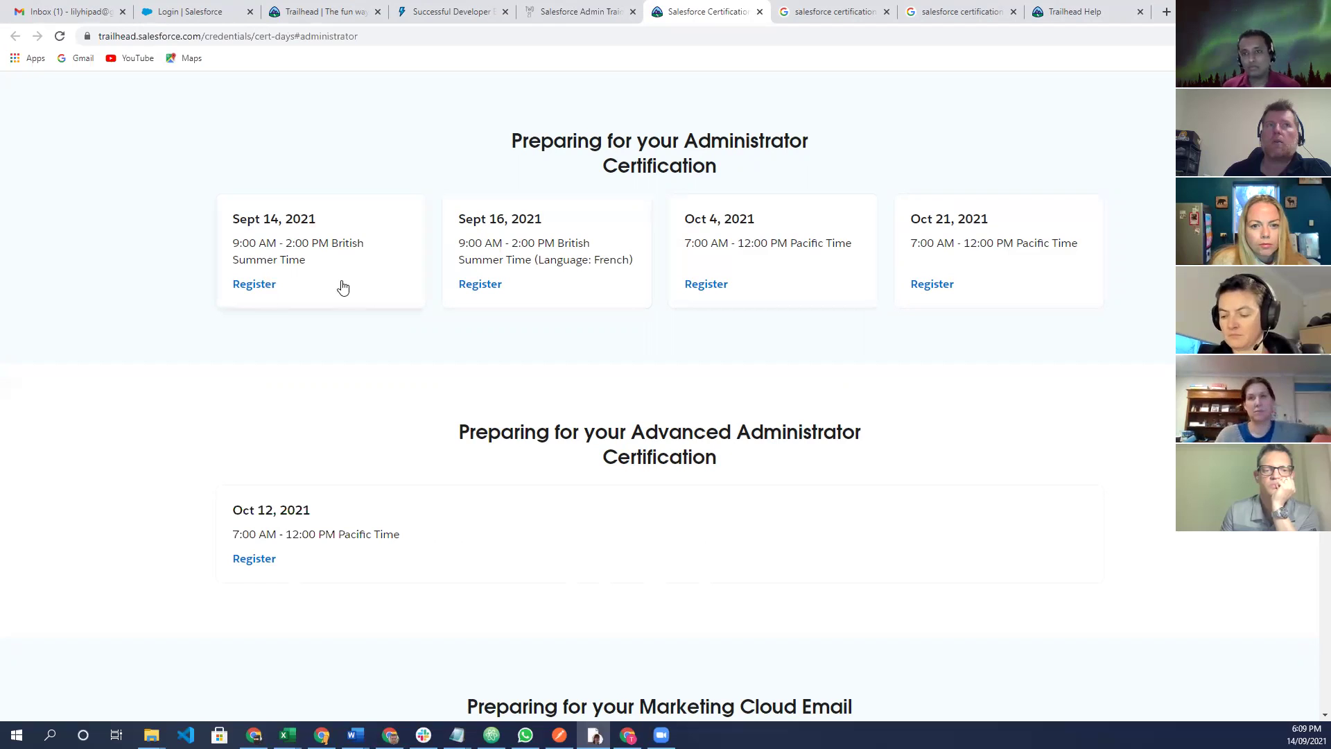
{"action": "left_click", "coordinate": [566, 283]}
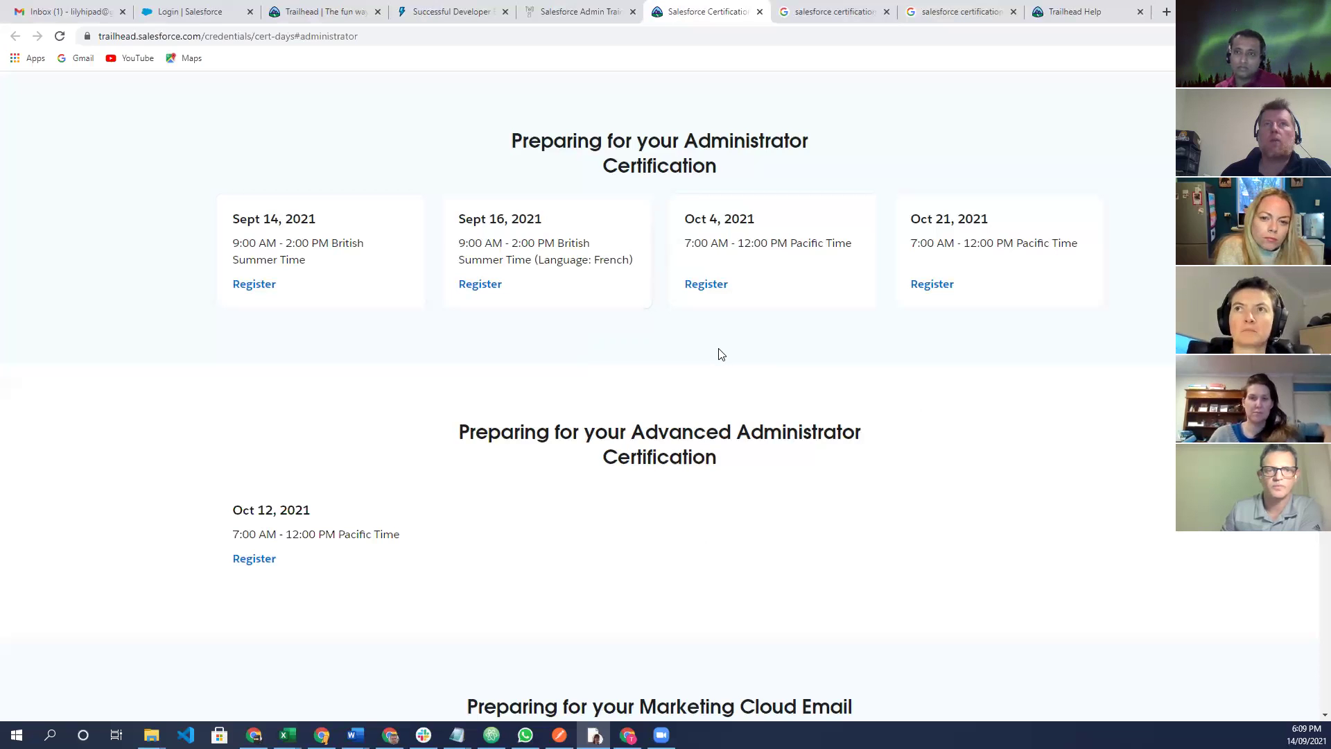
{"action": "scroll", "coordinate": [721, 354], "scroll_direction": "up", "scroll_amount": 4}
{"action": "scroll", "coordinate": [721, 354], "scroll_direction": "down", "scroll_amount": 1}
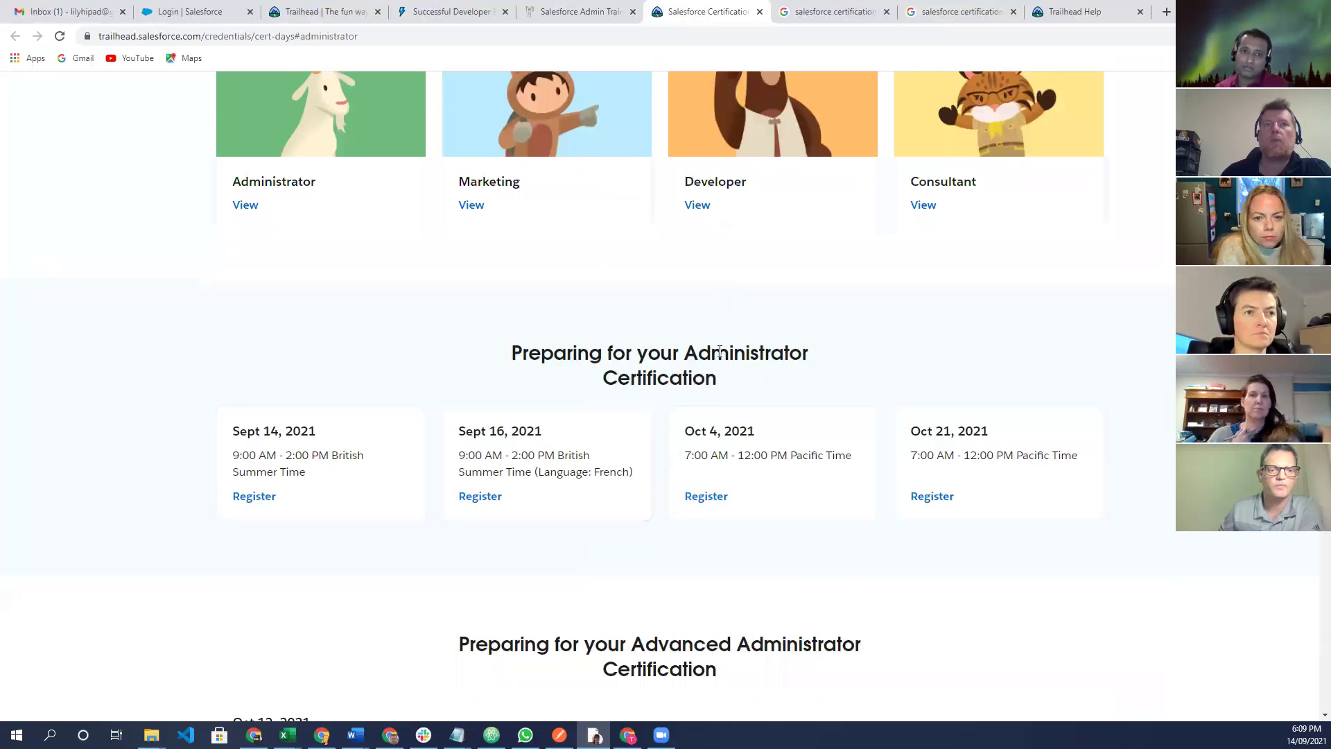
{"action": "scroll", "coordinate": [719, 348], "scroll_direction": "down", "scroll_amount": 7}
{"action": "scroll", "coordinate": [715, 463], "scroll_direction": "down", "scroll_amount": 4}
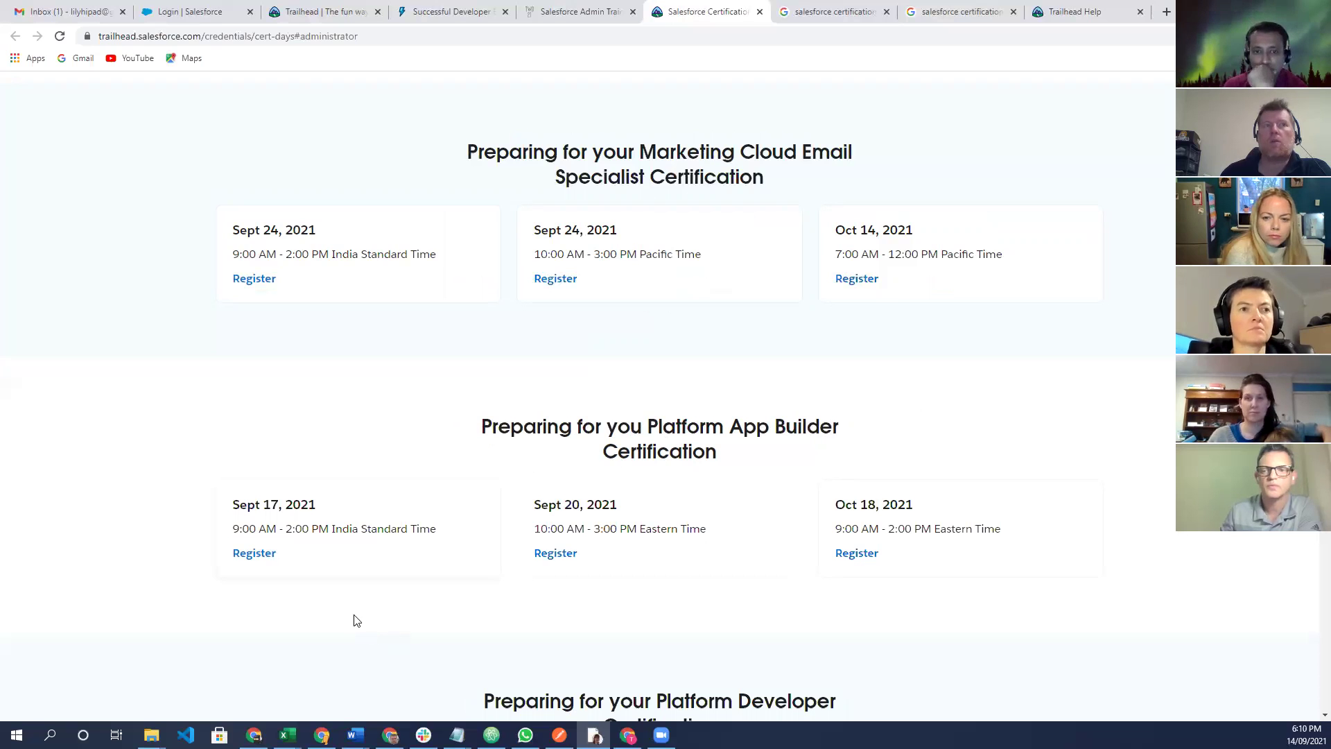
{"action": "scroll", "coordinate": [354, 617], "scroll_direction": "down", "scroll_amount": 1}
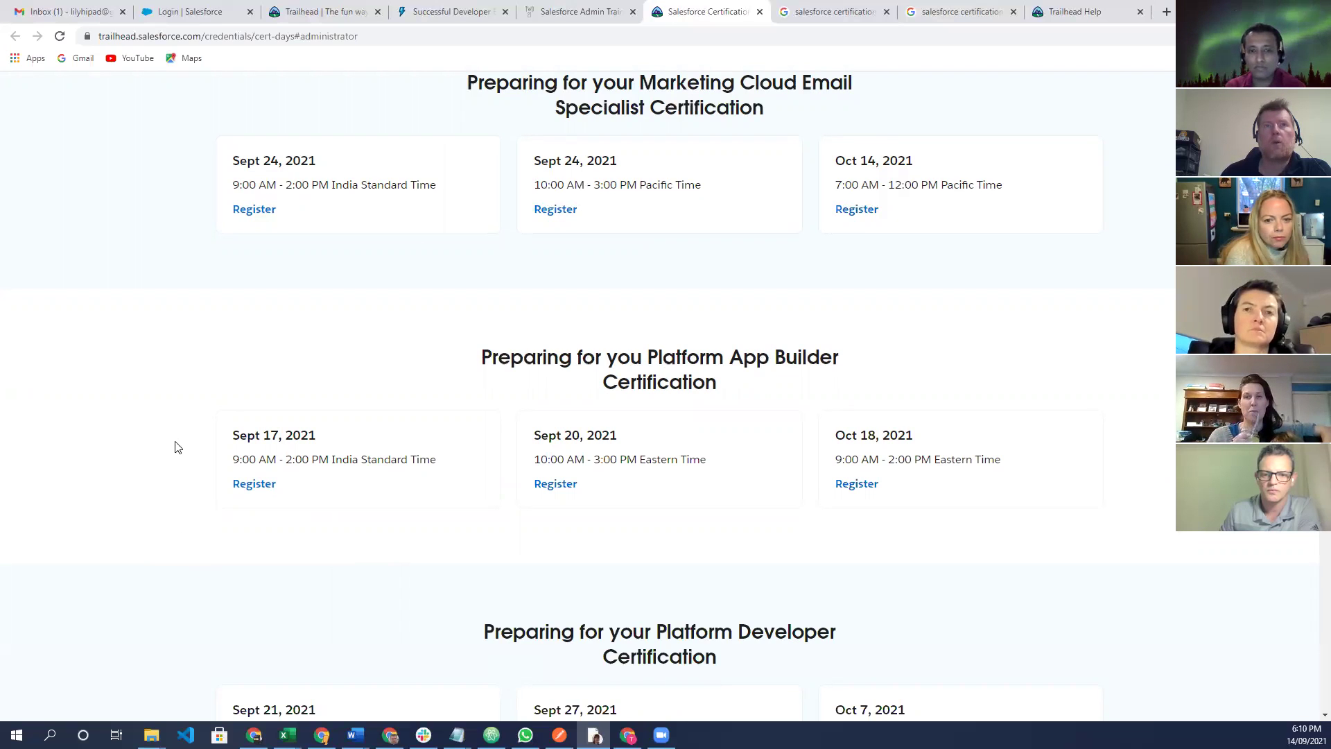
{"action": "scroll", "coordinate": [179, 448], "scroll_direction": "down", "scroll_amount": 1}
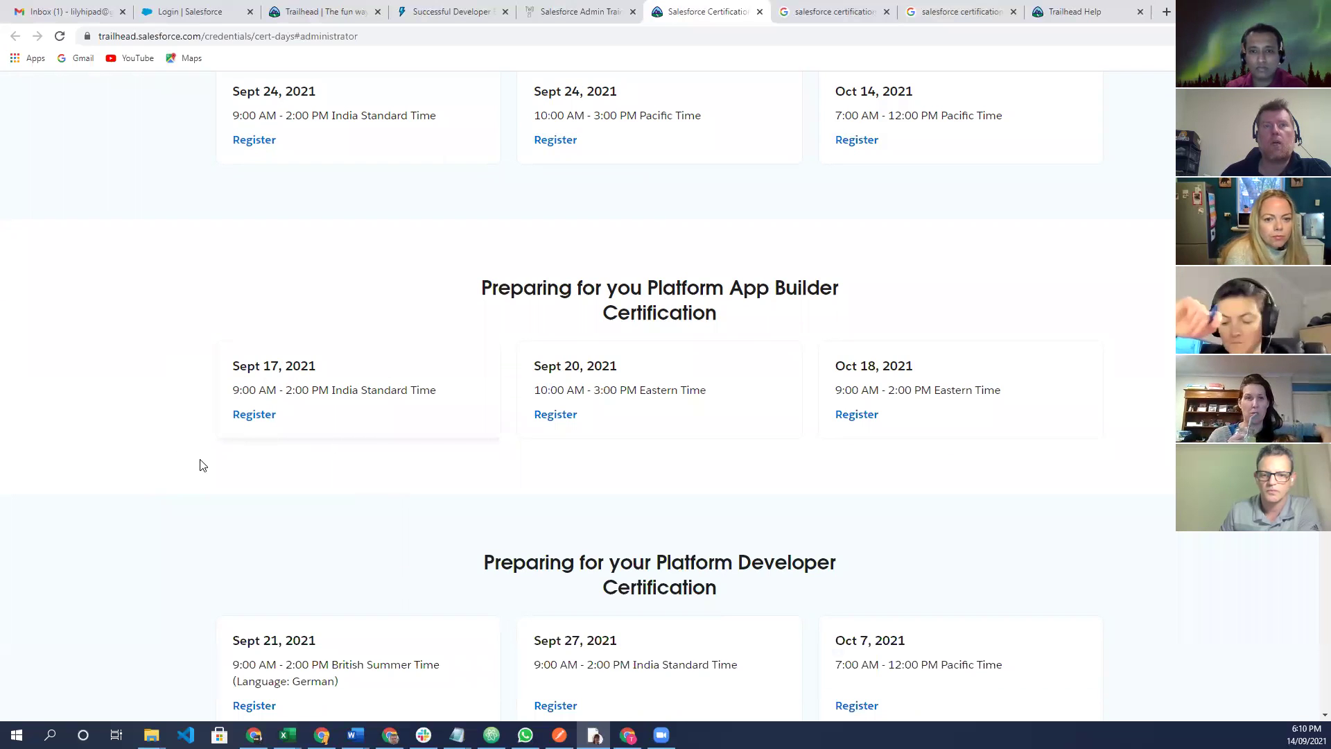
{"action": "scroll", "coordinate": [208, 463], "scroll_direction": "down", "scroll_amount": 1}
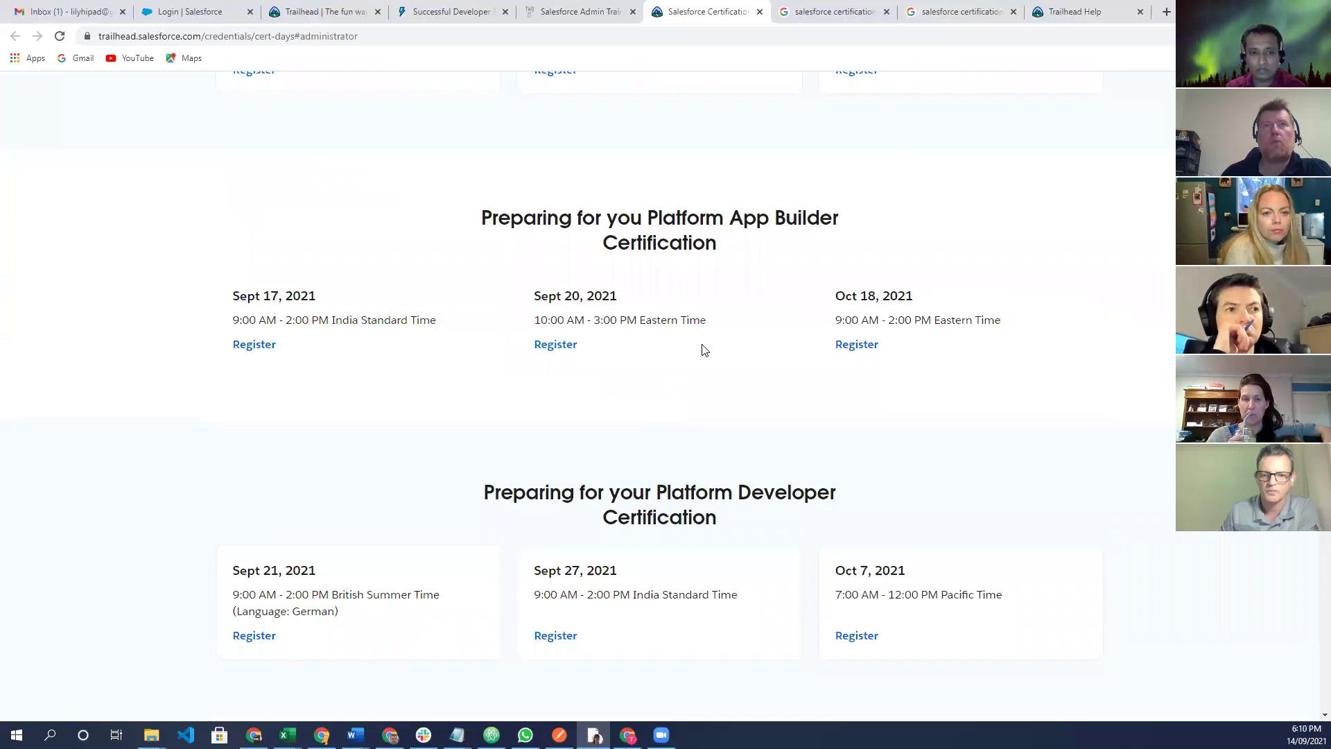
{"action": "scroll", "coordinate": [701, 350], "scroll_direction": "down", "scroll_amount": 3}
{"action": "scroll", "coordinate": [655, 454], "scroll_direction": "down", "scroll_amount": 2}
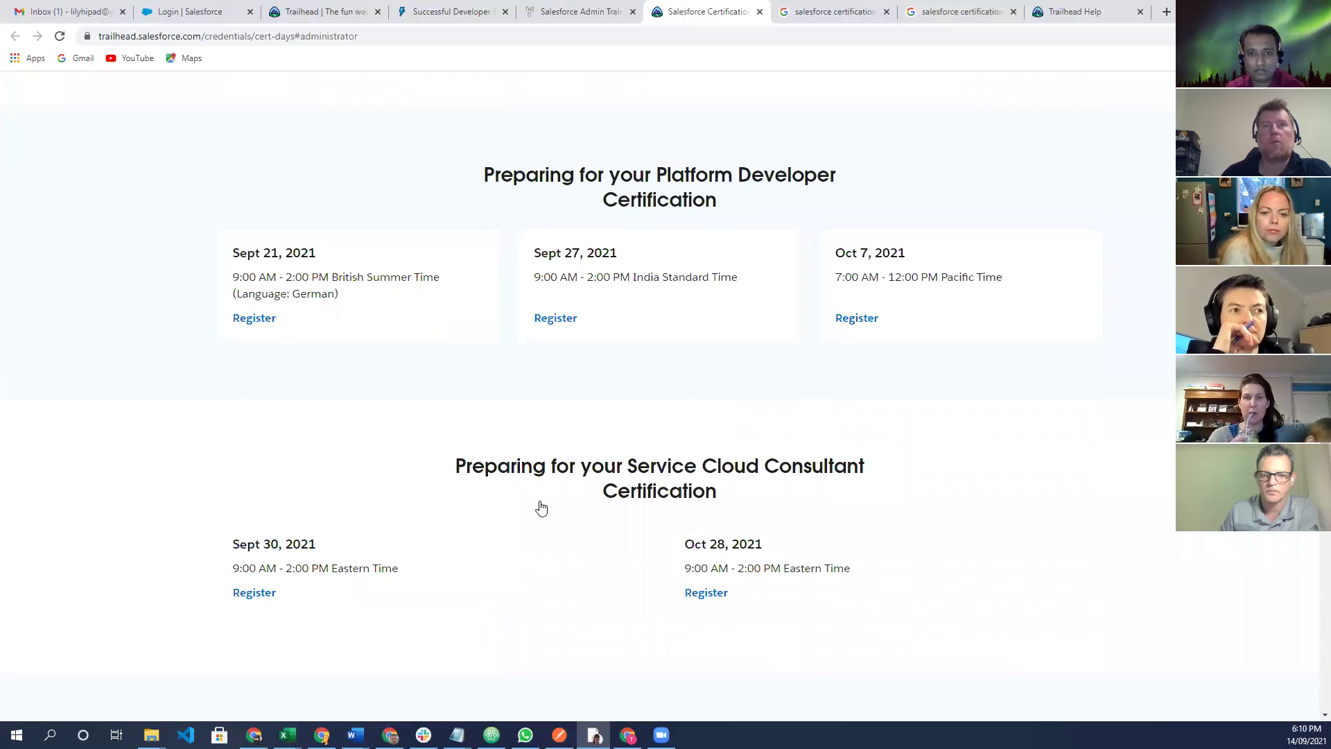
{"action": "scroll", "coordinate": [544, 506], "scroll_direction": "down", "scroll_amount": 2}
{"action": "scroll", "coordinate": [610, 544], "scroll_direction": "down", "scroll_amount": 7}
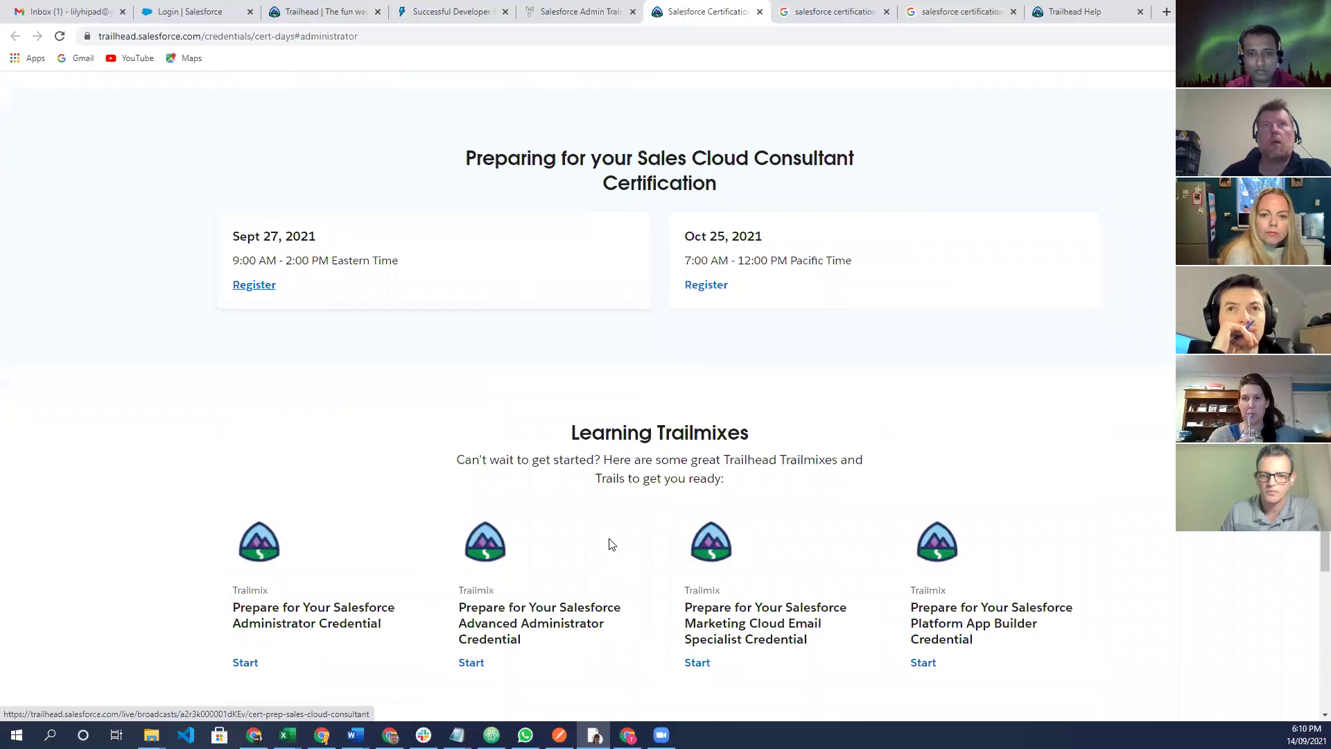
{"action": "scroll", "coordinate": [610, 544], "scroll_direction": "up", "scroll_amount": 5}
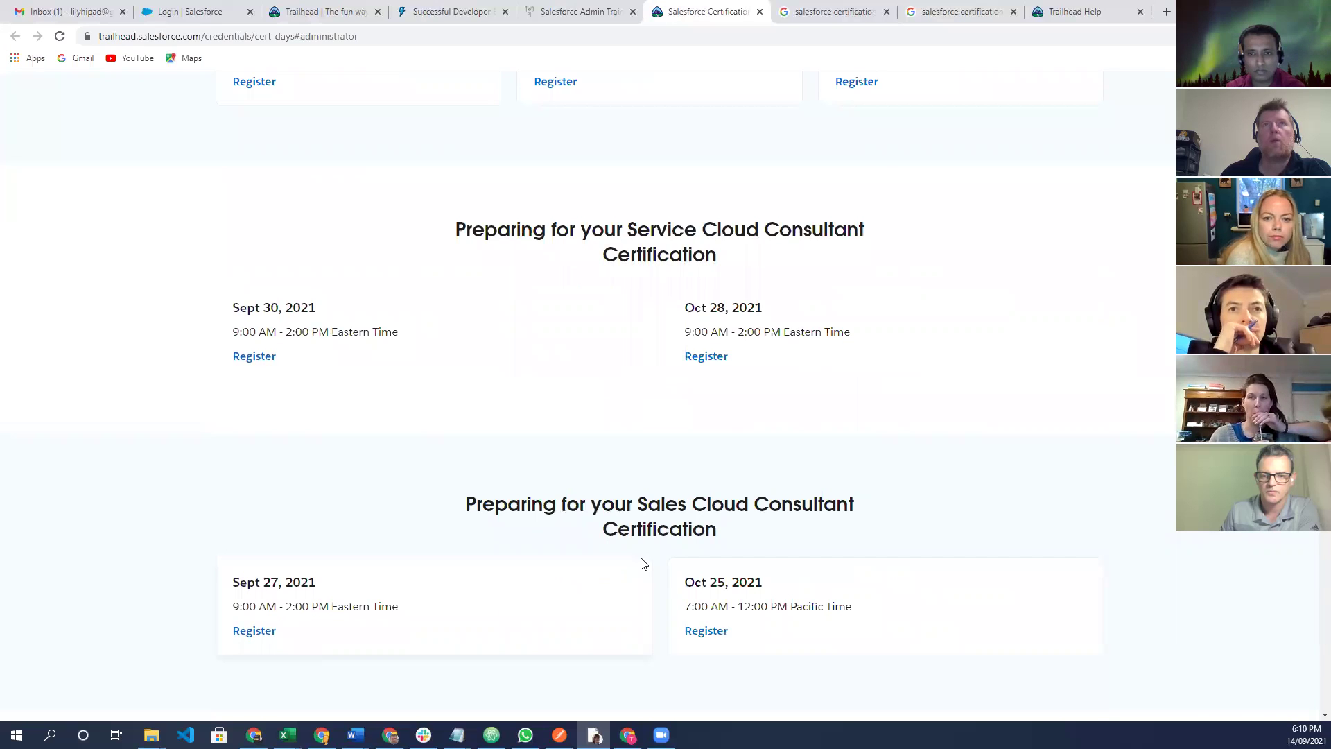
{"action": "scroll", "coordinate": [712, 399], "scroll_direction": "up", "scroll_amount": 6}
{"action": "scroll", "coordinate": [610, 73], "scroll_direction": "up", "scroll_amount": 5}
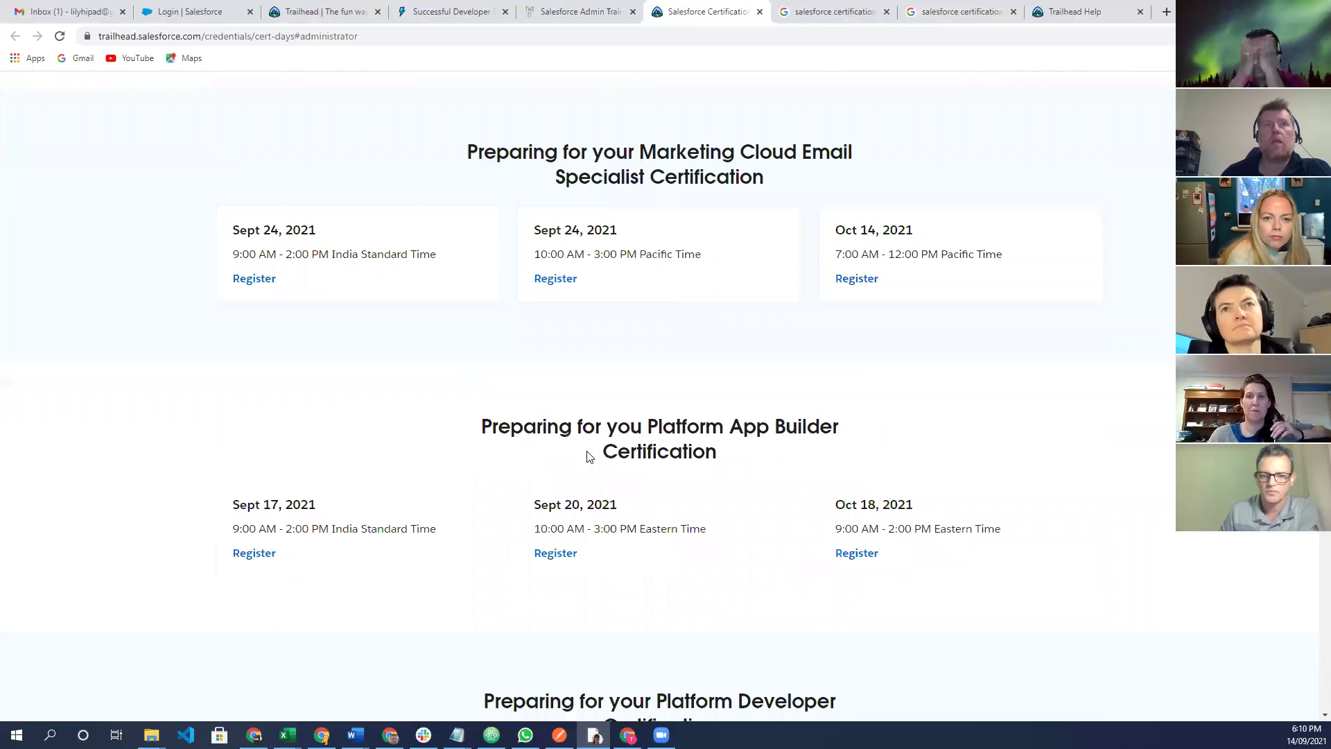
Close the two Google search tabs on Salesforce certification and the Trailhead Help exam guide tab.
{"action": "key", "text": "ctrl+shift+Tab"}
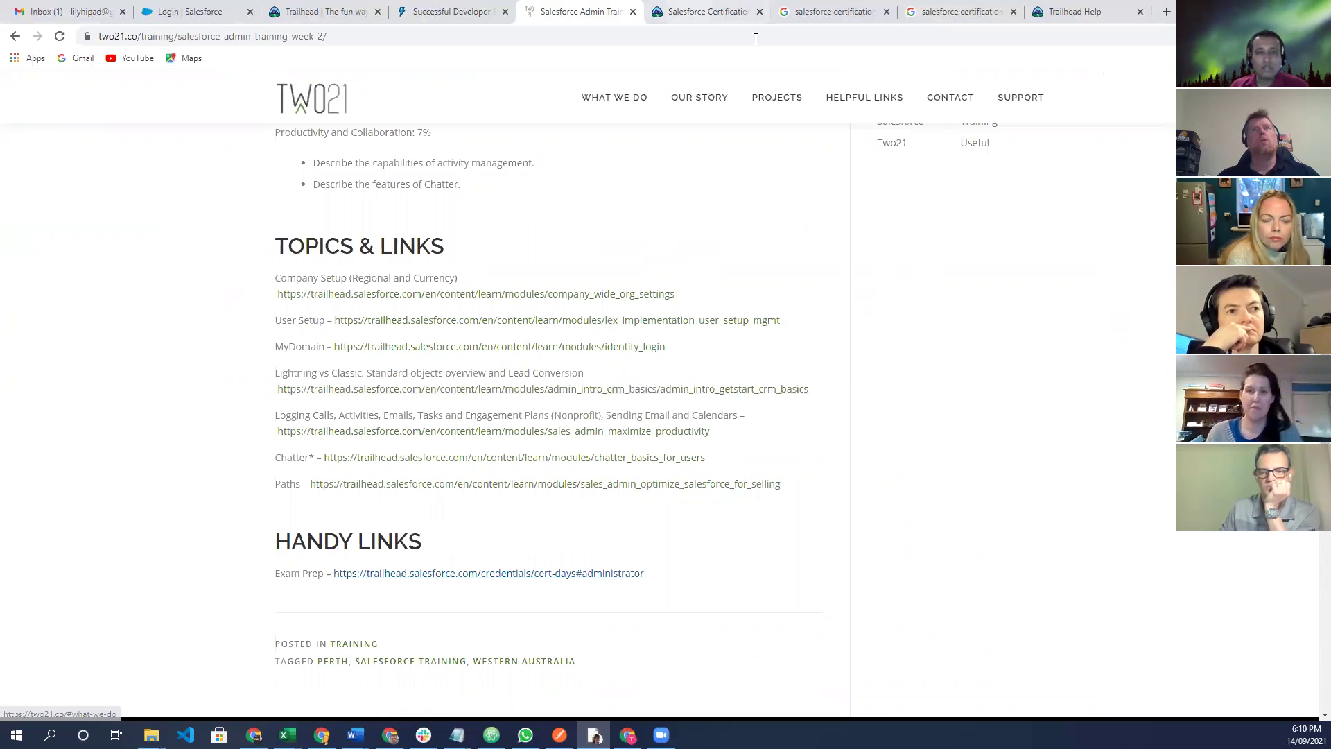
{"action": "left_click", "coordinate": [745, 15]}
{"action": "left_click", "coordinate": [825, 16]}
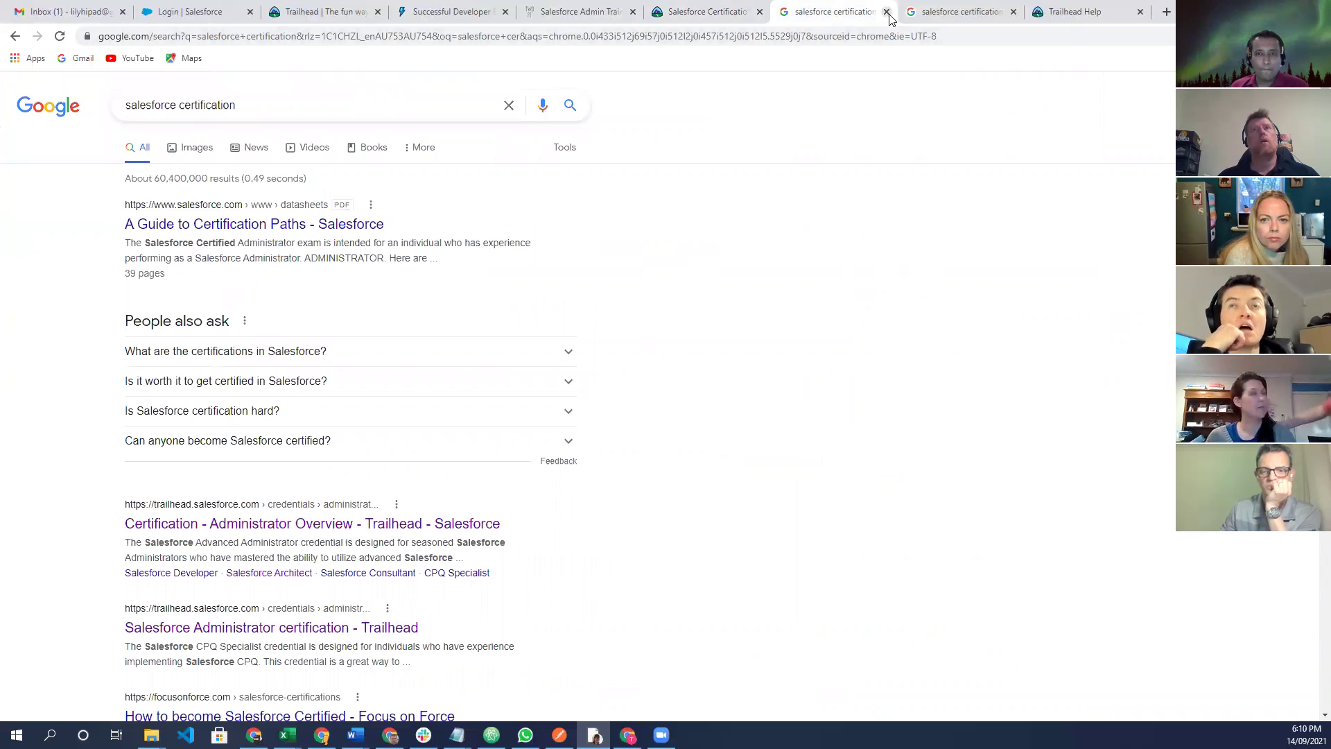
{"action": "left_click", "coordinate": [888, 13]}
{"action": "left_click", "coordinate": [887, 12]}
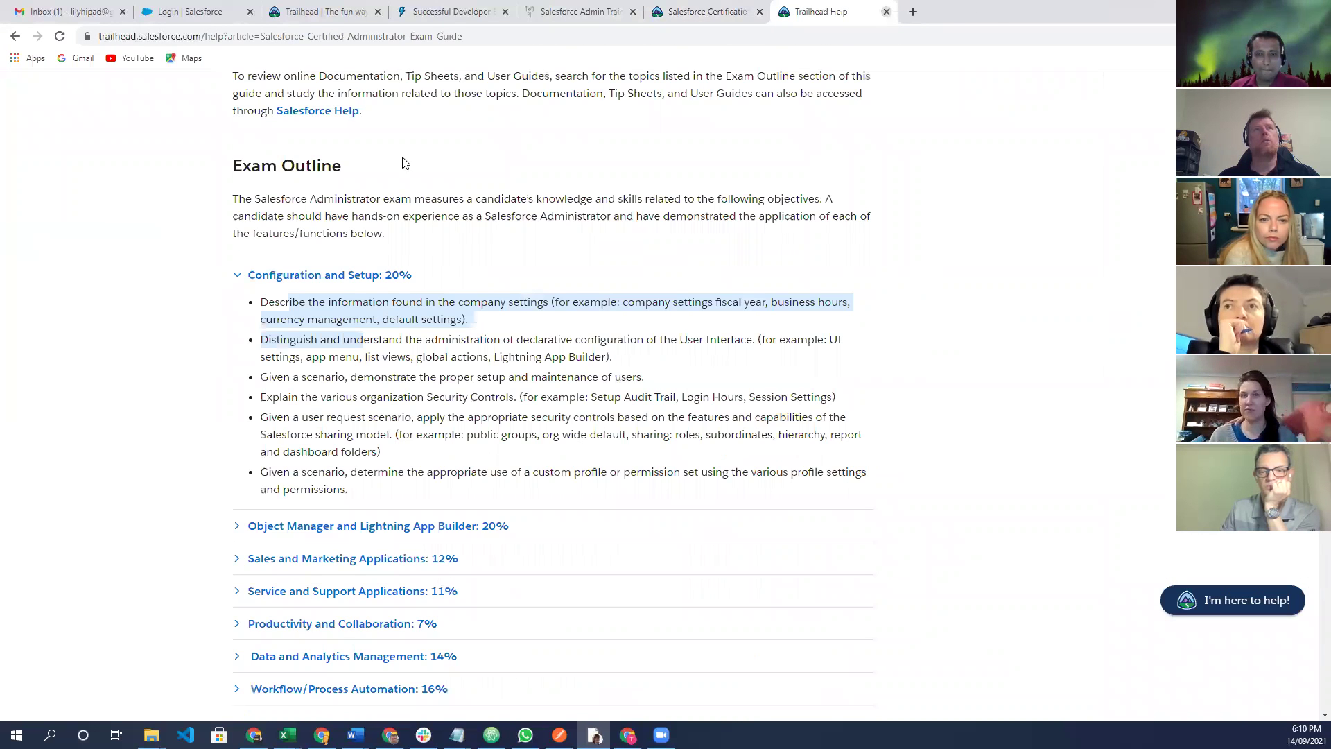
{"action": "key", "text": "ctrl+w"}
Log in to the Salesforce developer org with the prefilled credentials and open Setup in a separate browser tab.
{"action": "key", "text": "ctrl+2"}
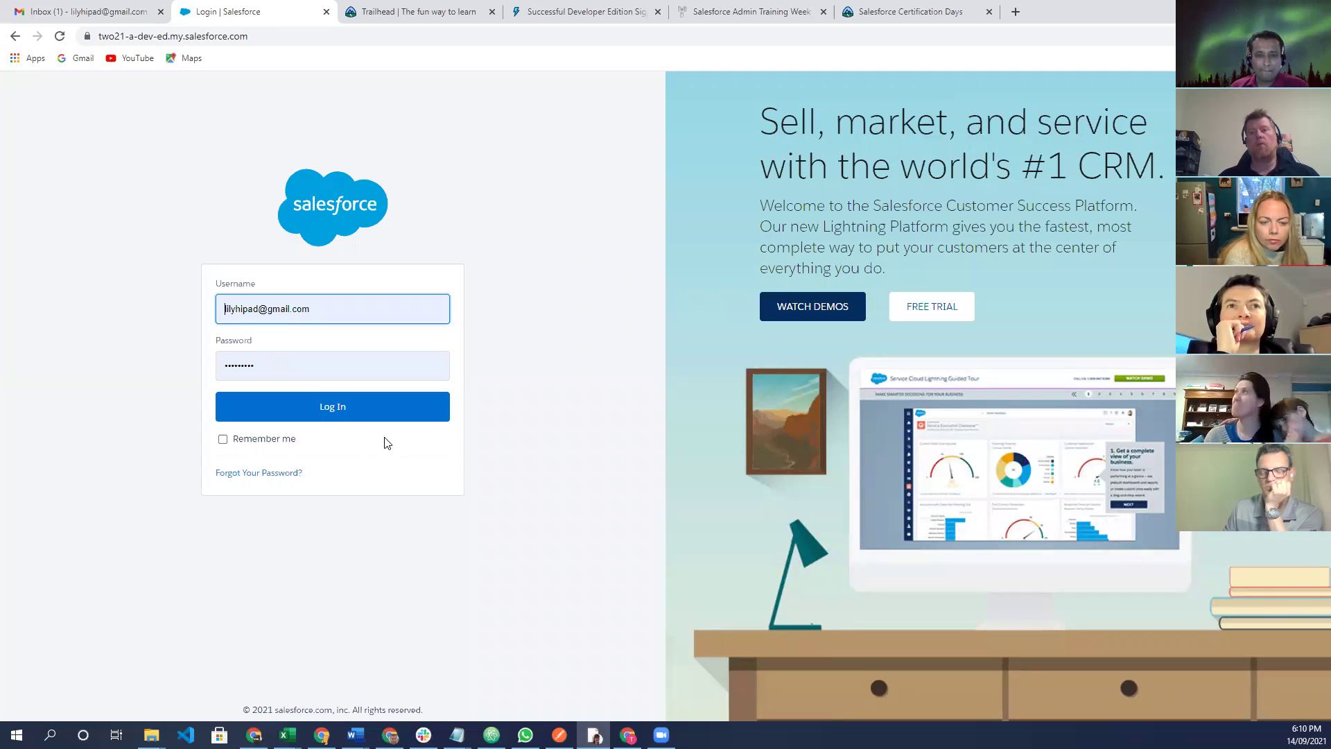
{"action": "left_click", "coordinate": [344, 410]}
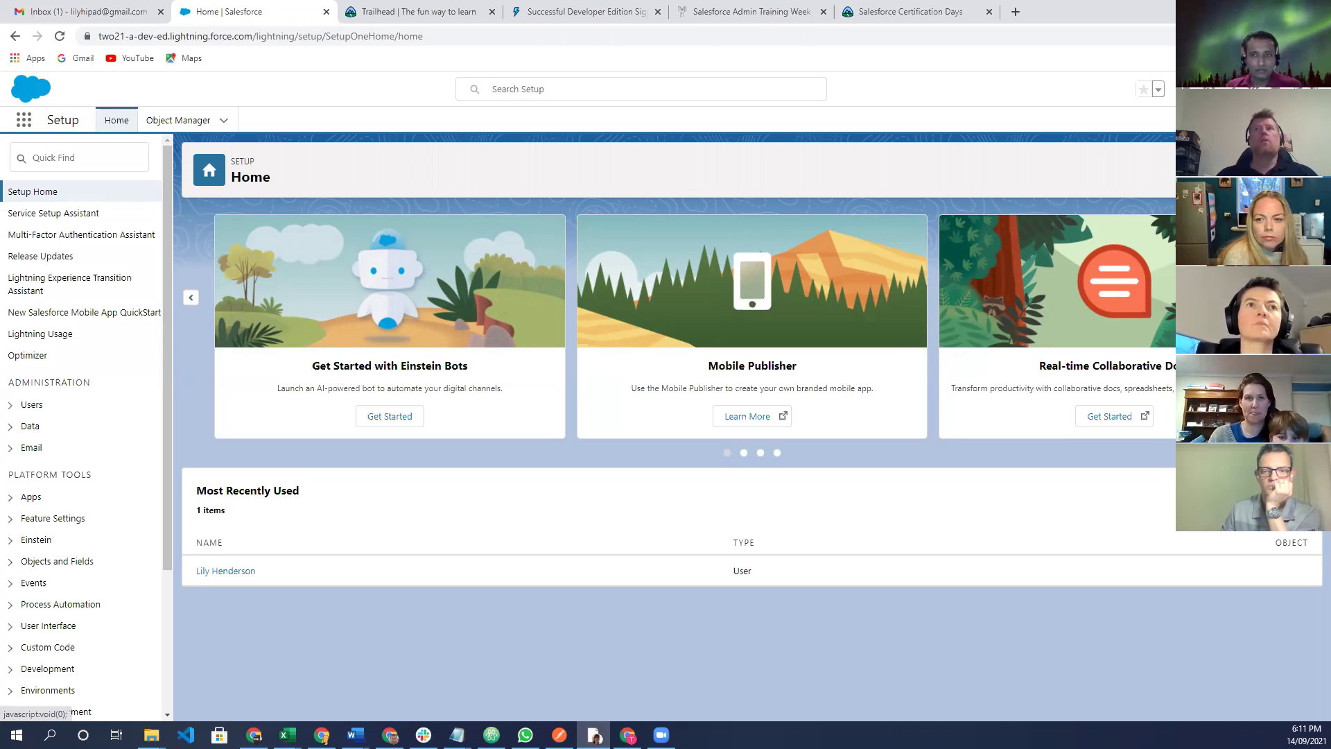
{"action": "left_click", "coordinate": [1253, 88]}
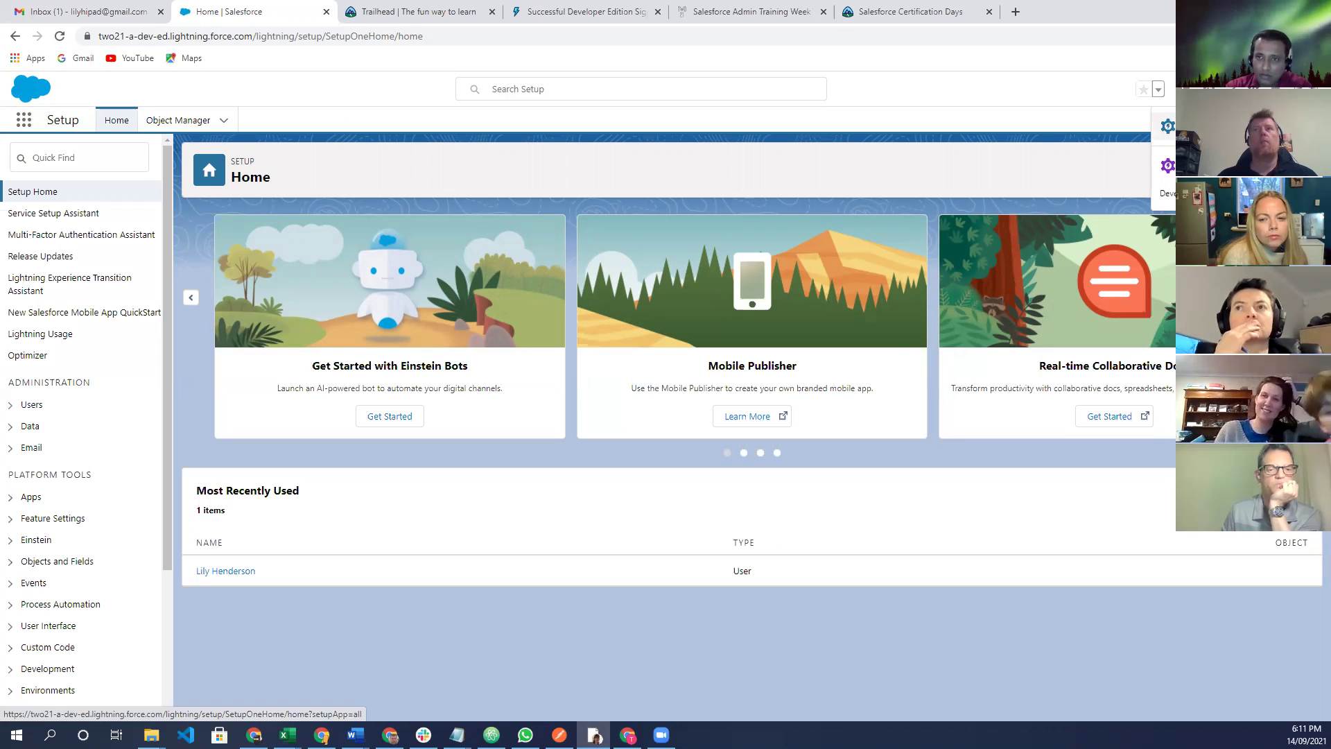
{"action": "left_click", "coordinate": [1206, 133]}
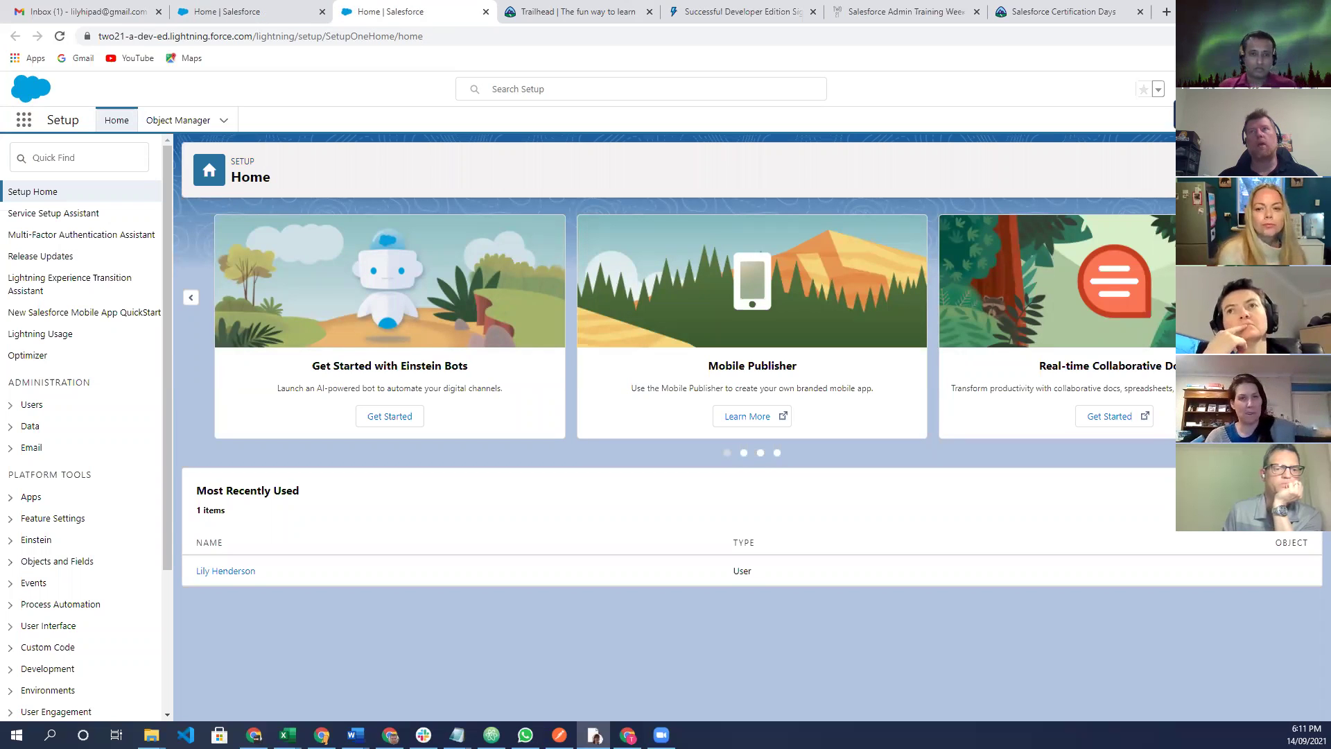
Switch the org to Salesforce Classic, check which records can be created, and open the Classic Setup page.
{"action": "left_click", "coordinate": [1309, 89]}
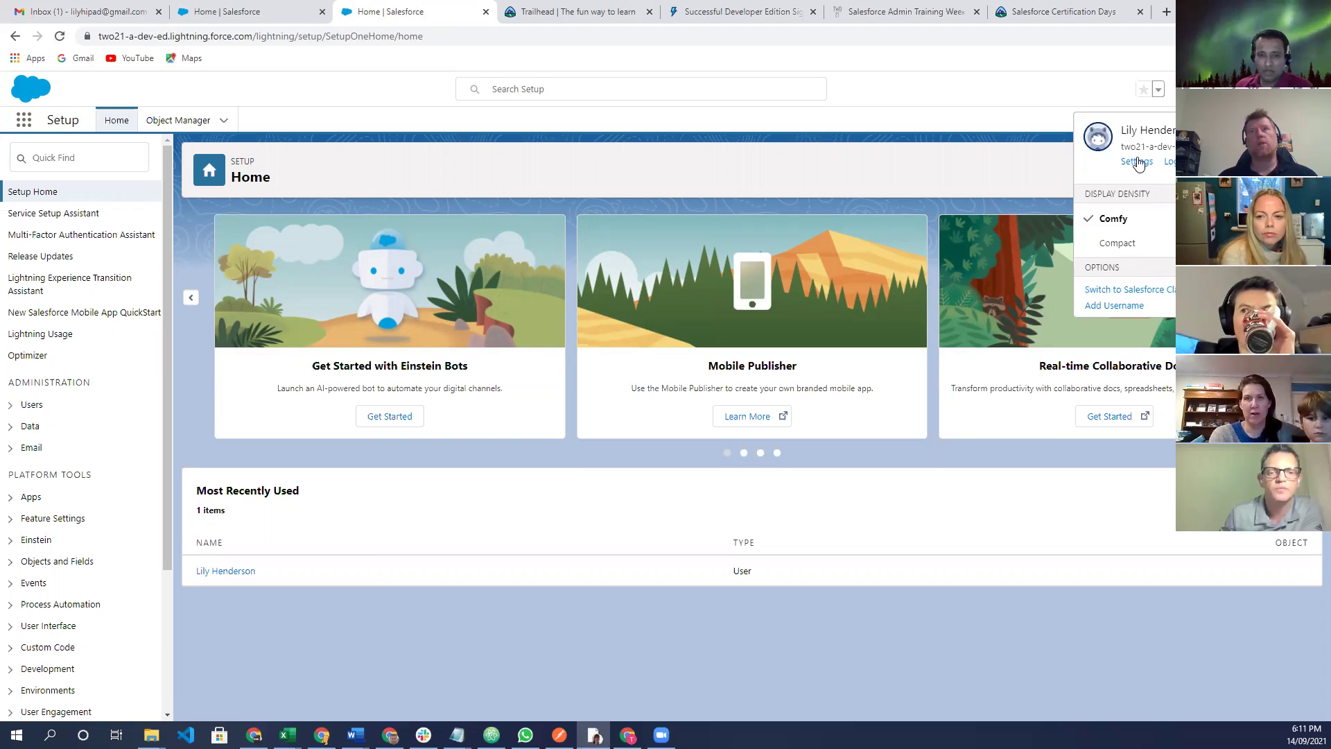
{"action": "left_click", "coordinate": [1138, 294]}
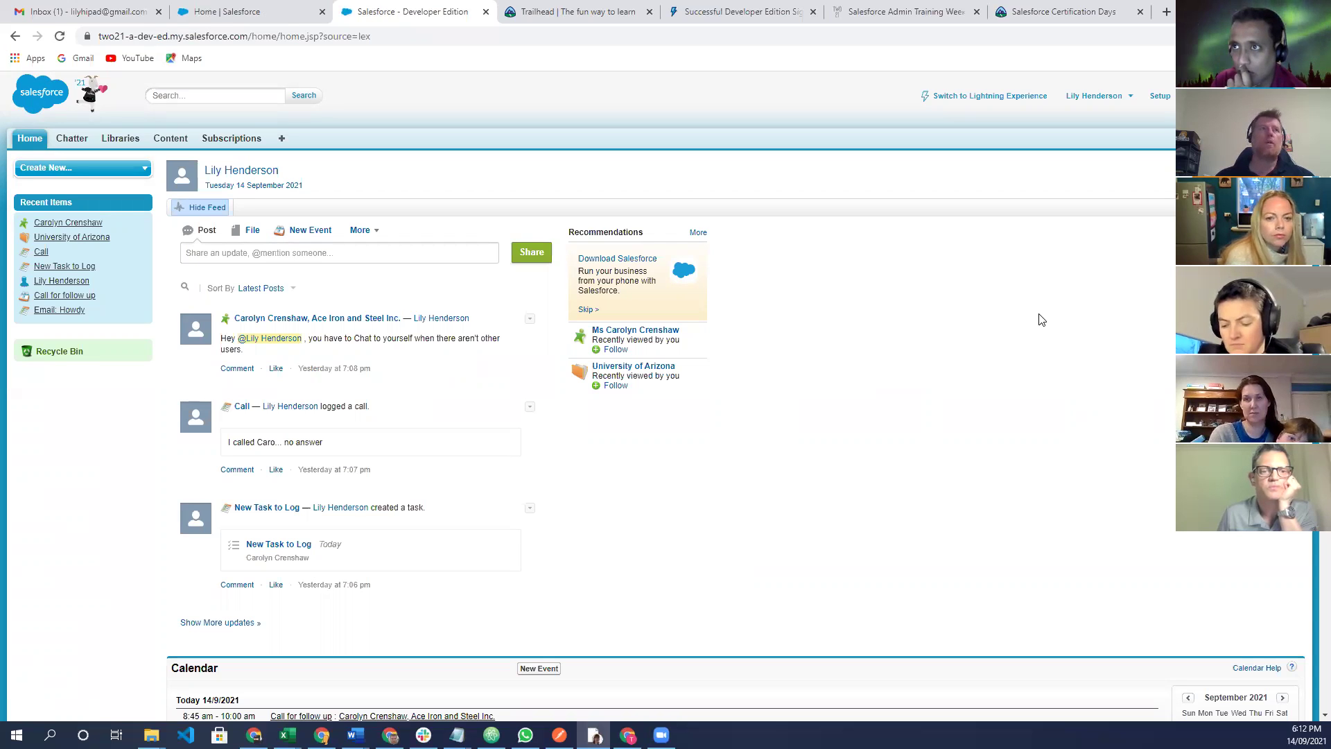
{"action": "left_click", "coordinate": [146, 169]}
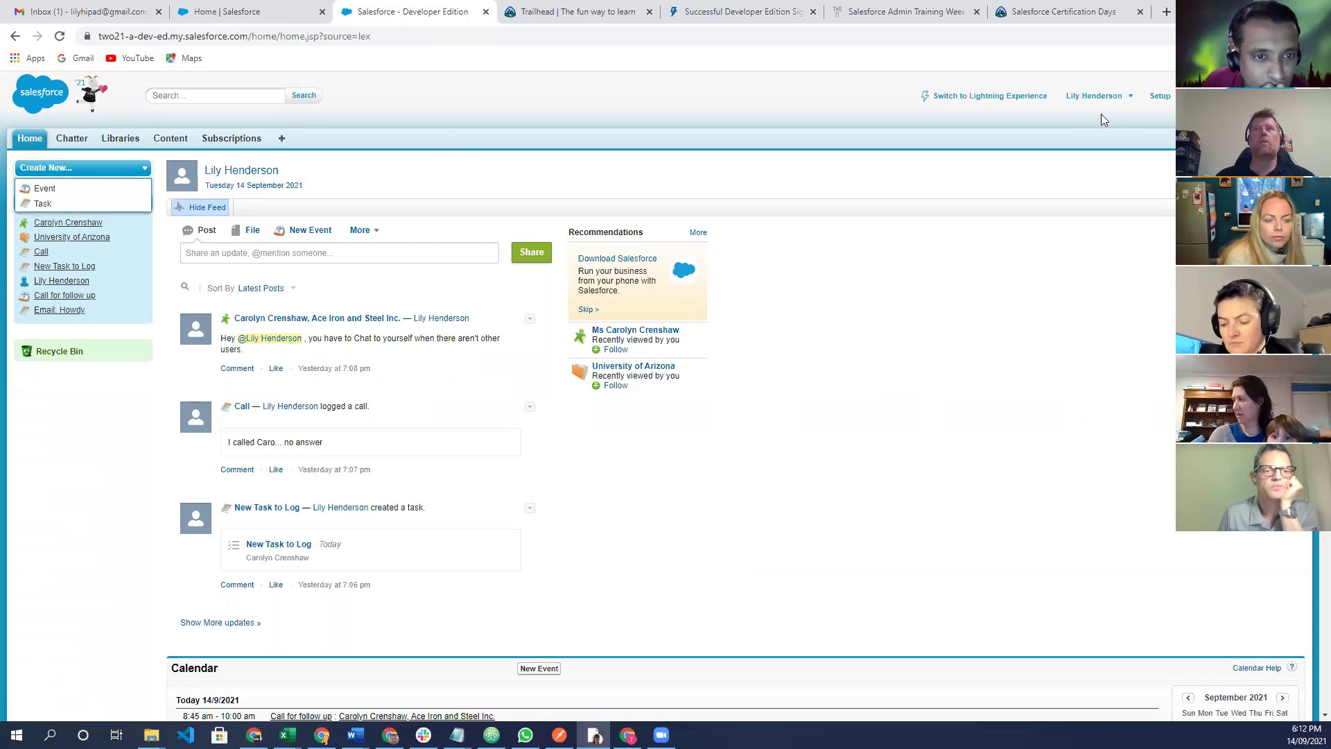
{"action": "left_click", "coordinate": [1160, 97]}
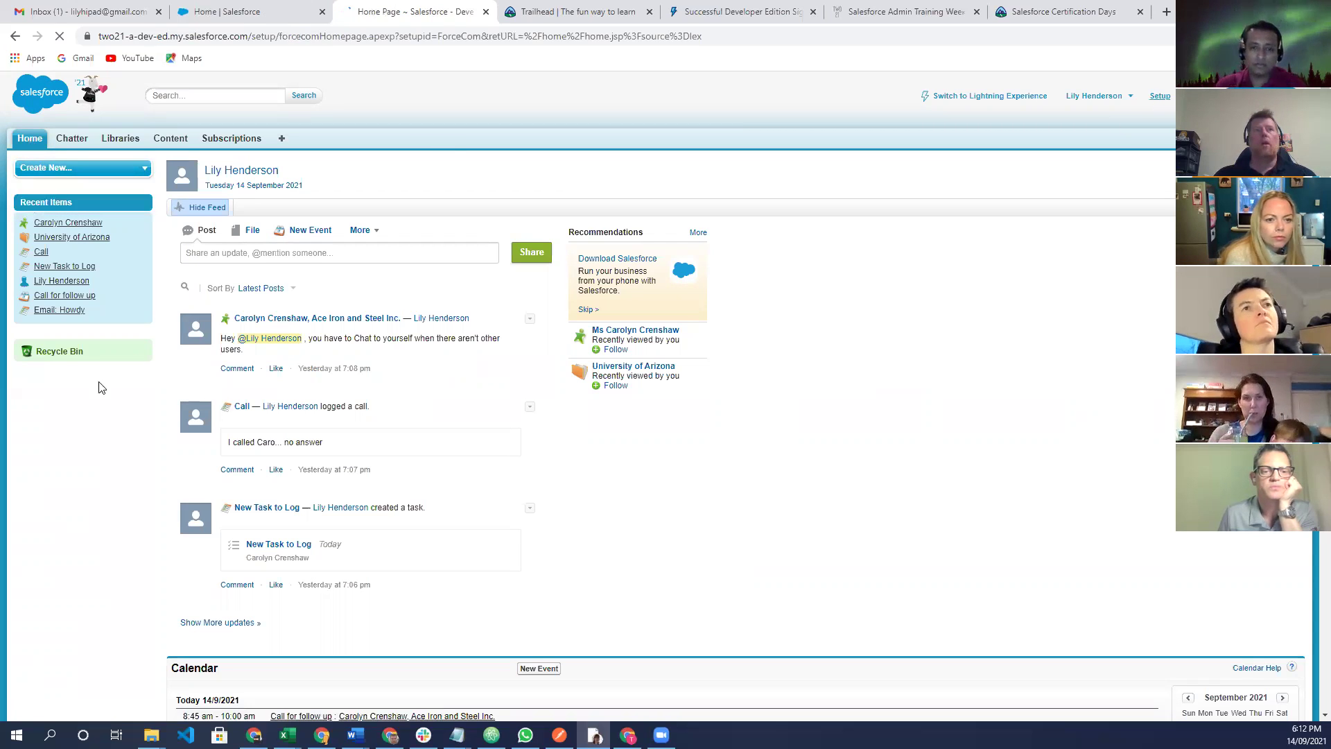
Examine the Administer, Build, Deploy and Monitor sections of the Classic Setup tree.
{"action": "scroll", "coordinate": [469, 392], "scroll_direction": "down", "scroll_amount": 3}
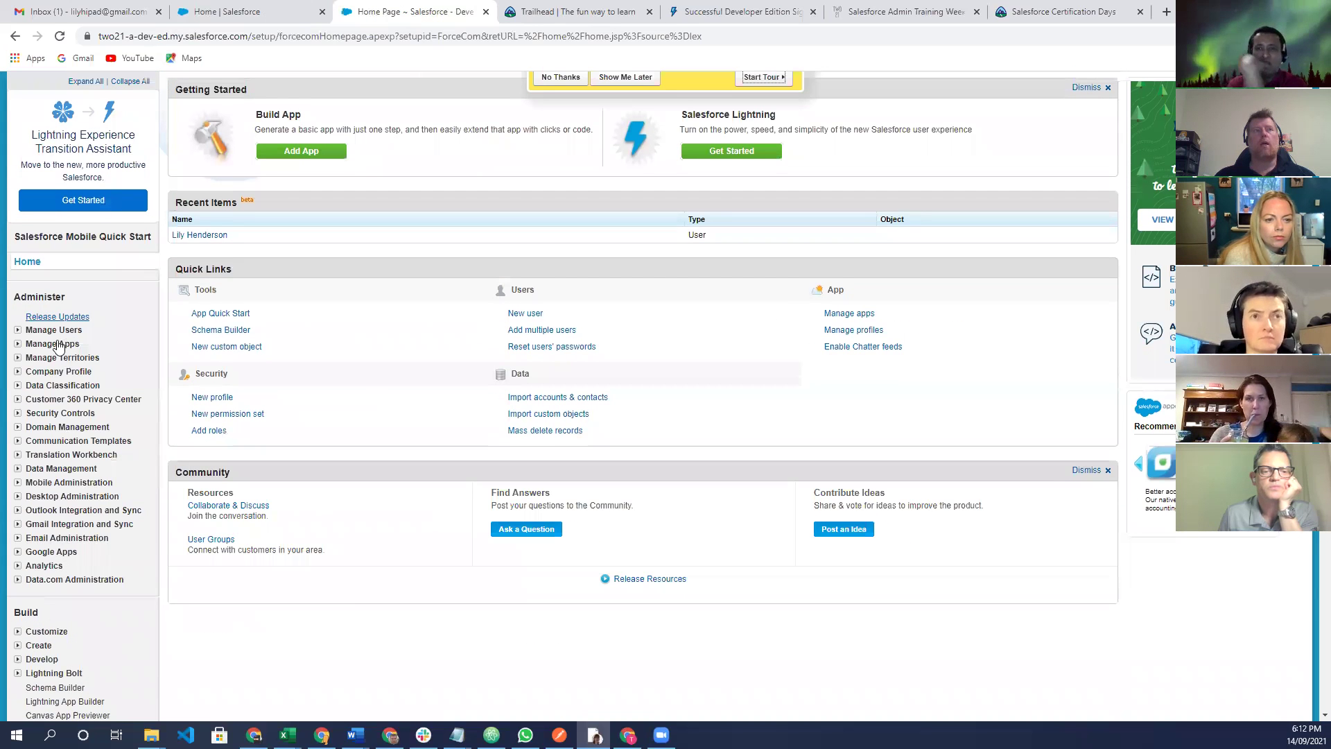
{"action": "scroll", "coordinate": [59, 347], "scroll_direction": "down", "scroll_amount": 4}
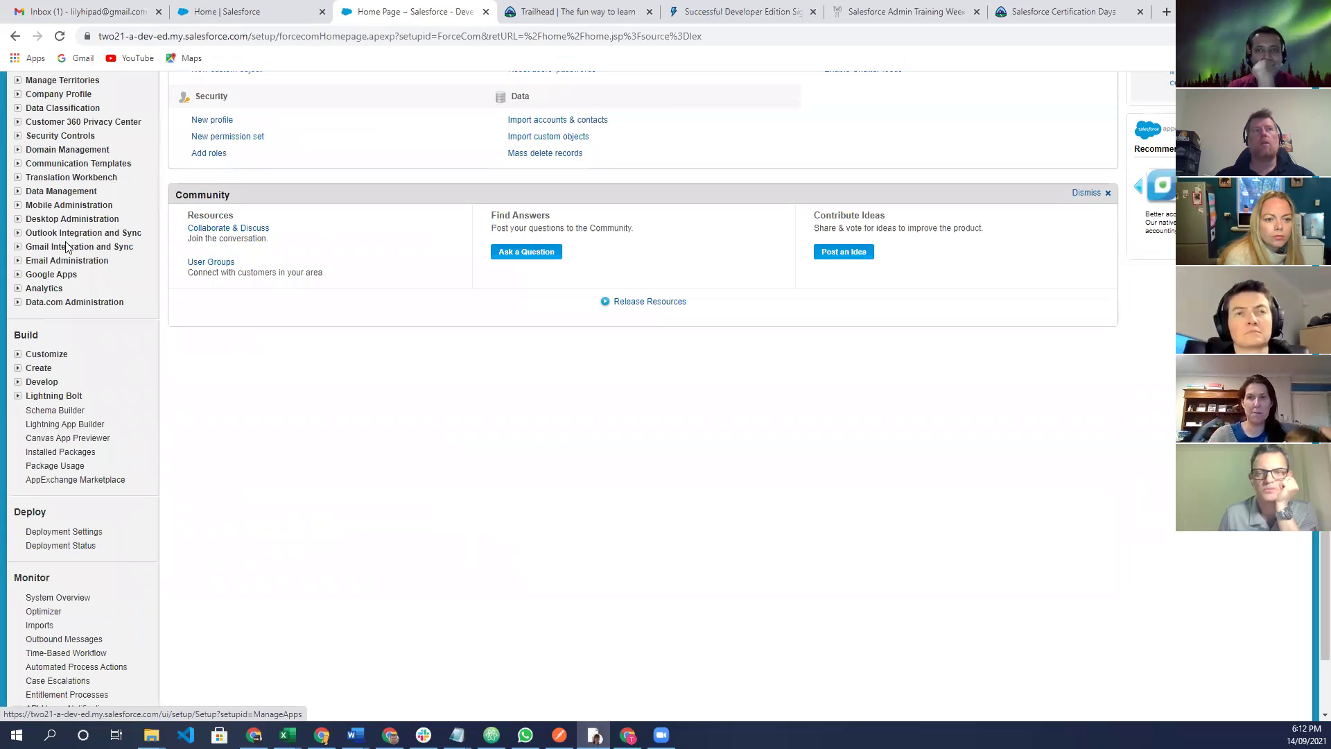
{"action": "scroll", "coordinate": [69, 249], "scroll_direction": "up", "scroll_amount": 3}
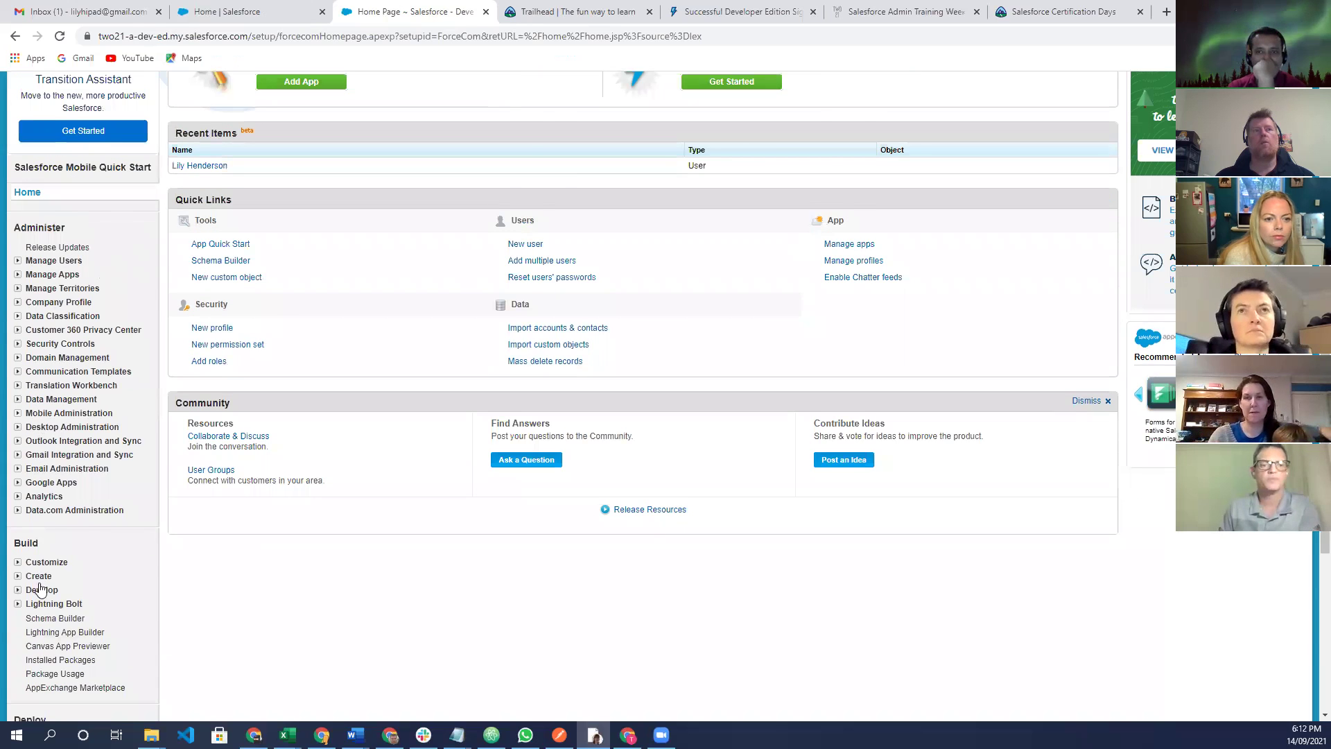
{"action": "scroll", "coordinate": [42, 568], "scroll_direction": "down", "scroll_amount": 2}
{"action": "scroll", "coordinate": [56, 522], "scroll_direction": "down", "scroll_amount": 3}
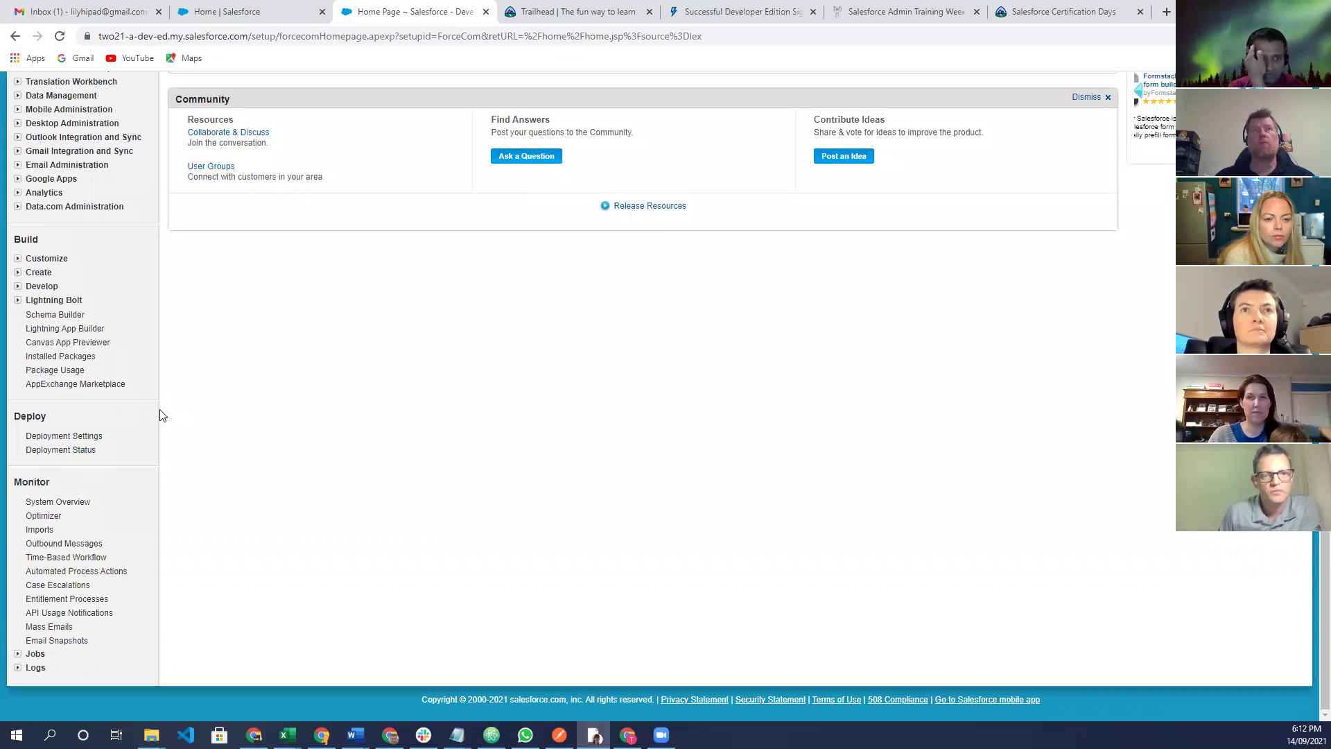
{"action": "scroll", "coordinate": [194, 442], "scroll_direction": "up", "scroll_amount": 3}
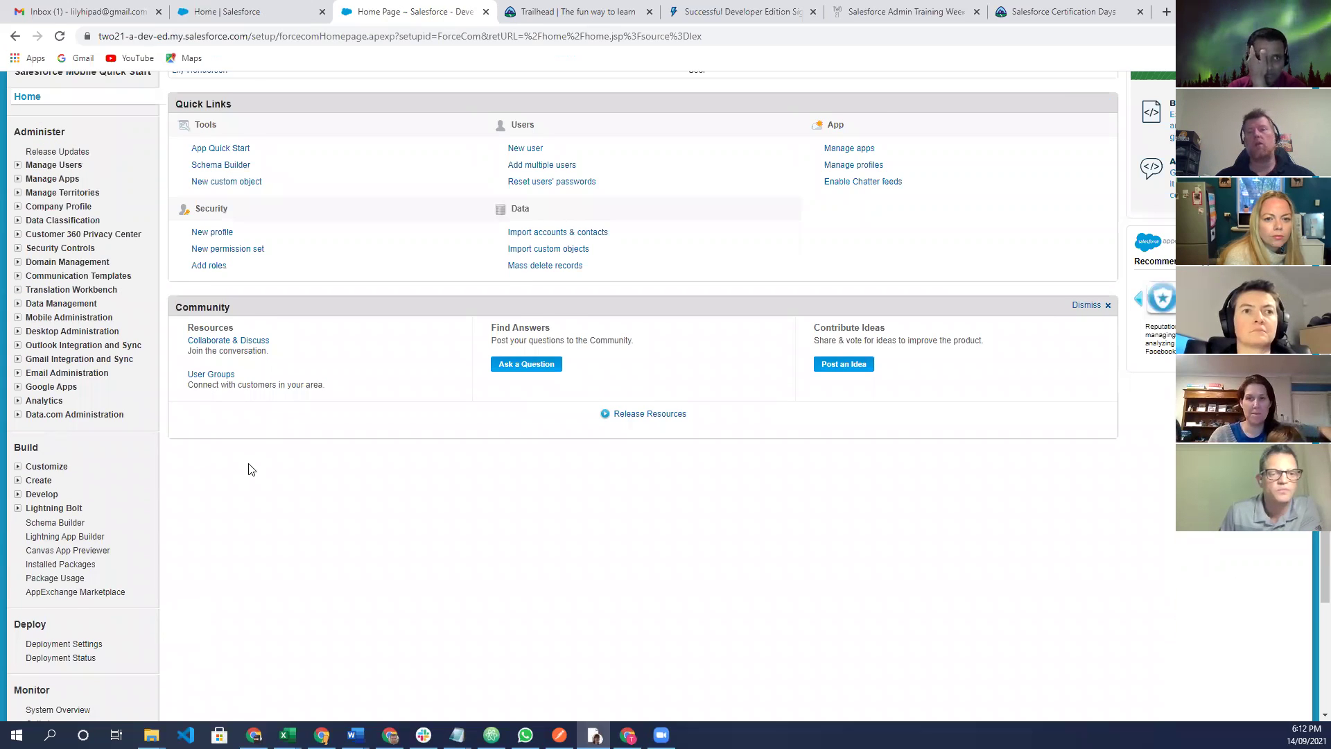
{"action": "scroll", "coordinate": [249, 467], "scroll_direction": "up", "scroll_amount": 1}
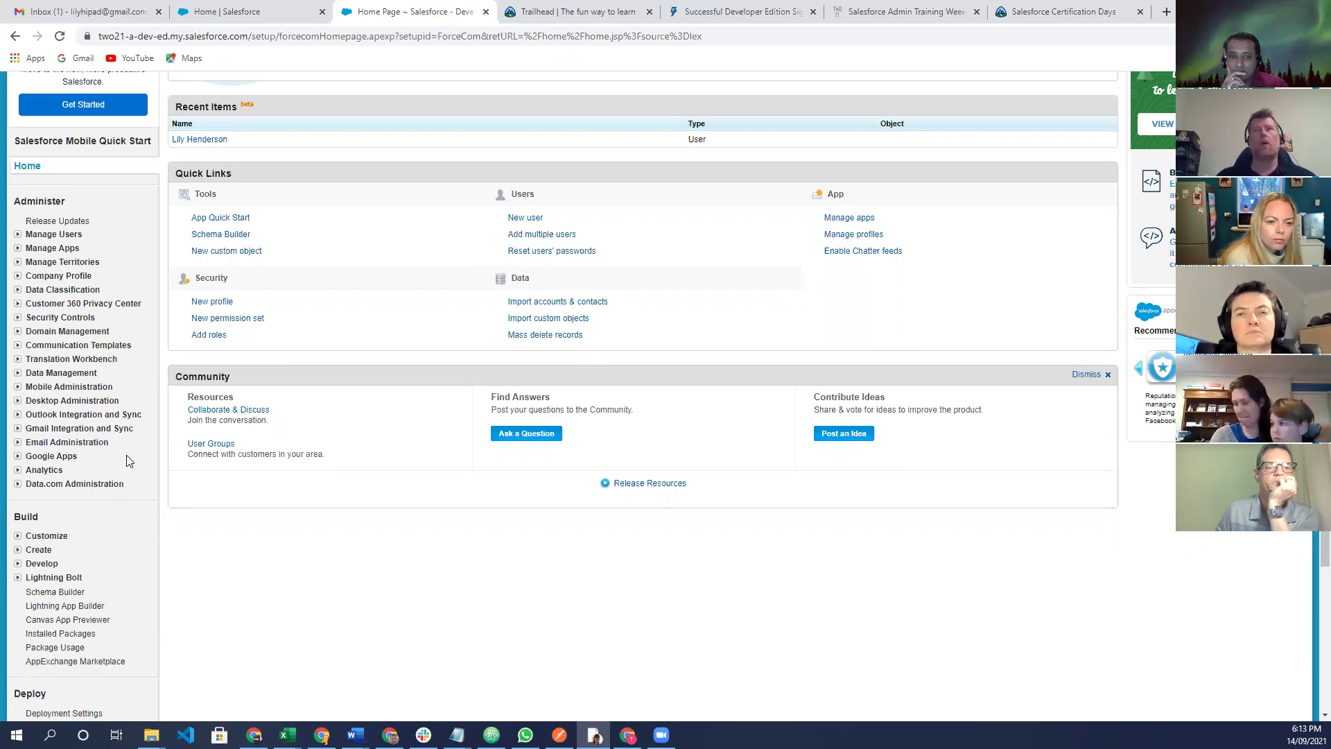
{"action": "scroll", "coordinate": [163, 444], "scroll_direction": "up", "scroll_amount": 5}
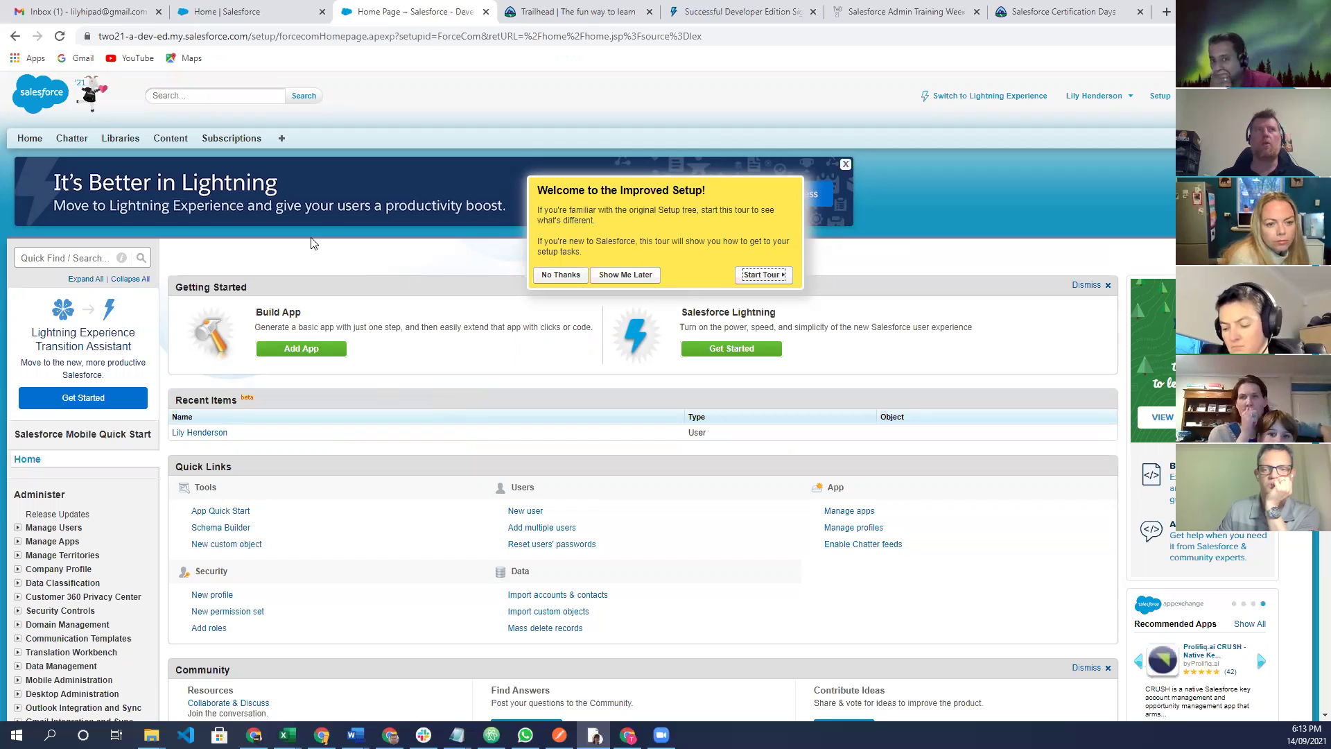
Switch back to Lightning Experience and open the Sales Console app.
{"action": "left_click", "coordinate": [1011, 97]}
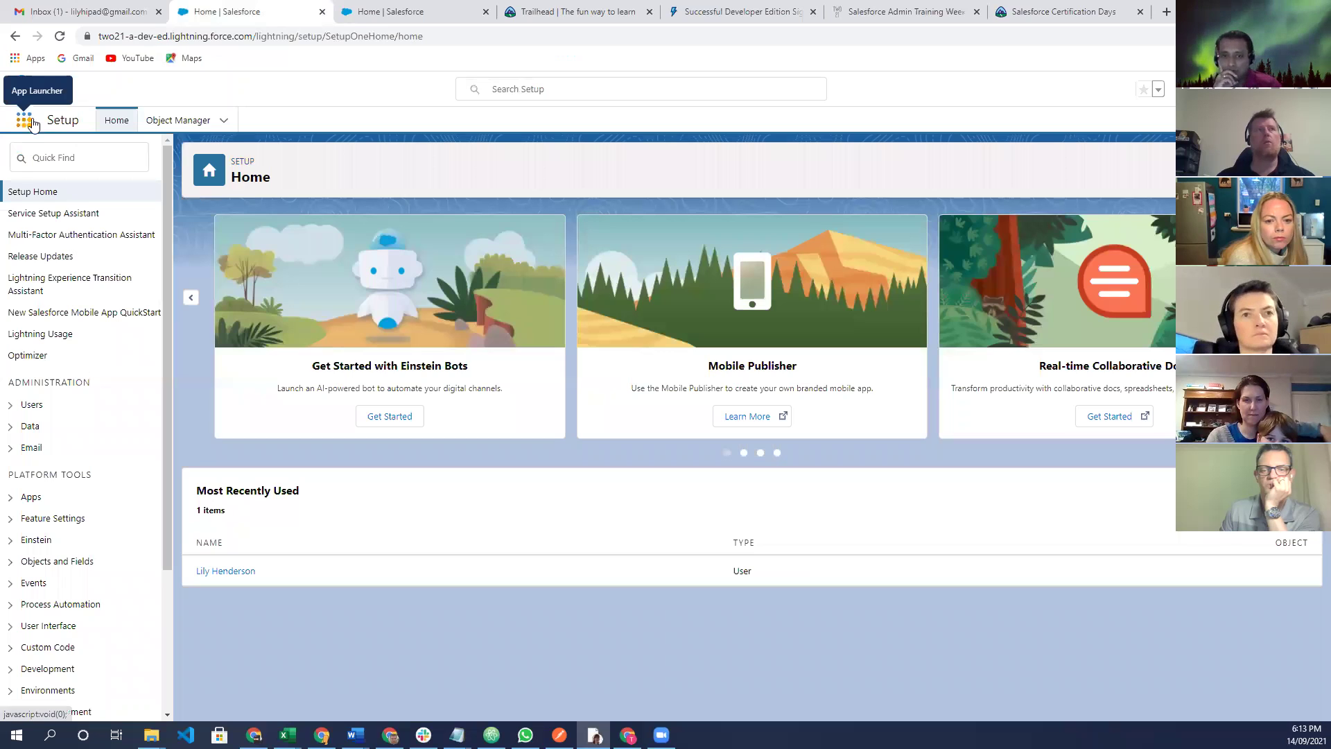
{"action": "left_click", "coordinate": [32, 121]}
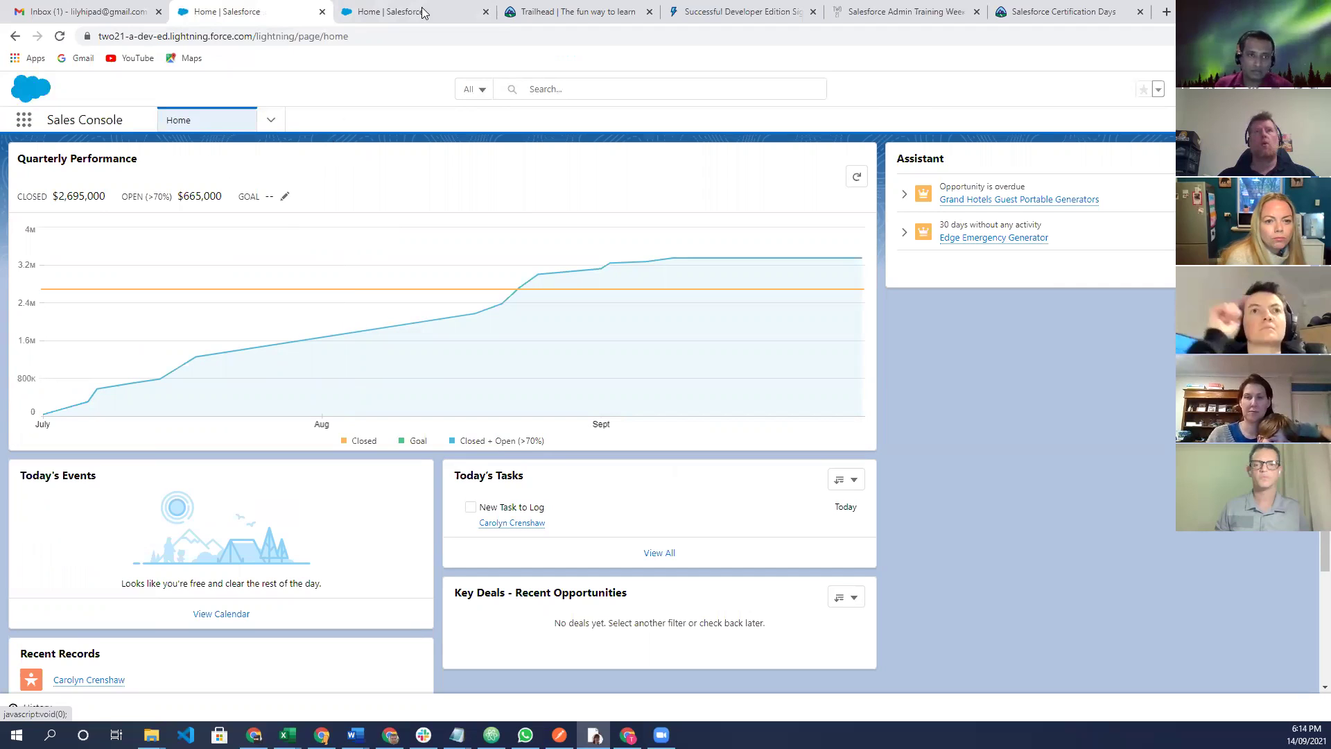
Look over the Administration, Platform Tools and Settings sections of the Lightning Setup tree.
{"action": "key", "text": "ctrl+Tab"}
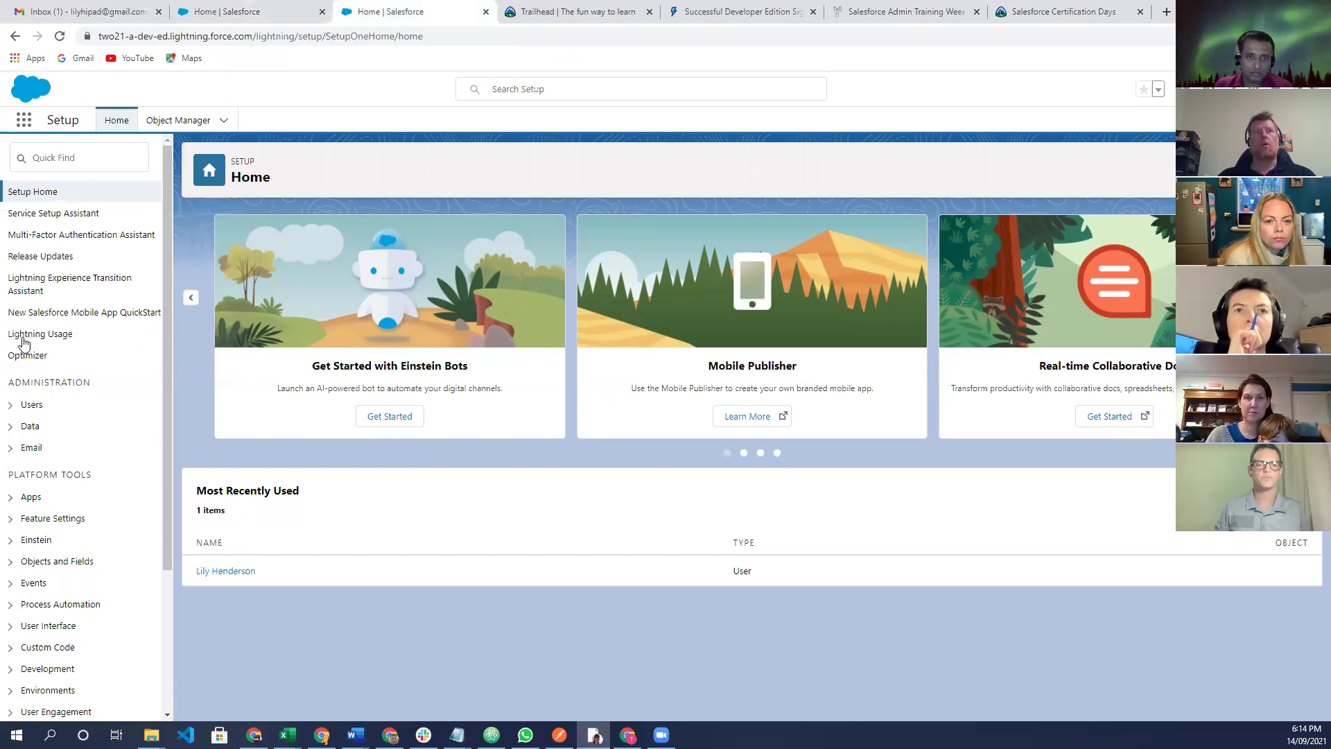
{"action": "scroll", "coordinate": [35, 416], "scroll_direction": "down", "scroll_amount": 2}
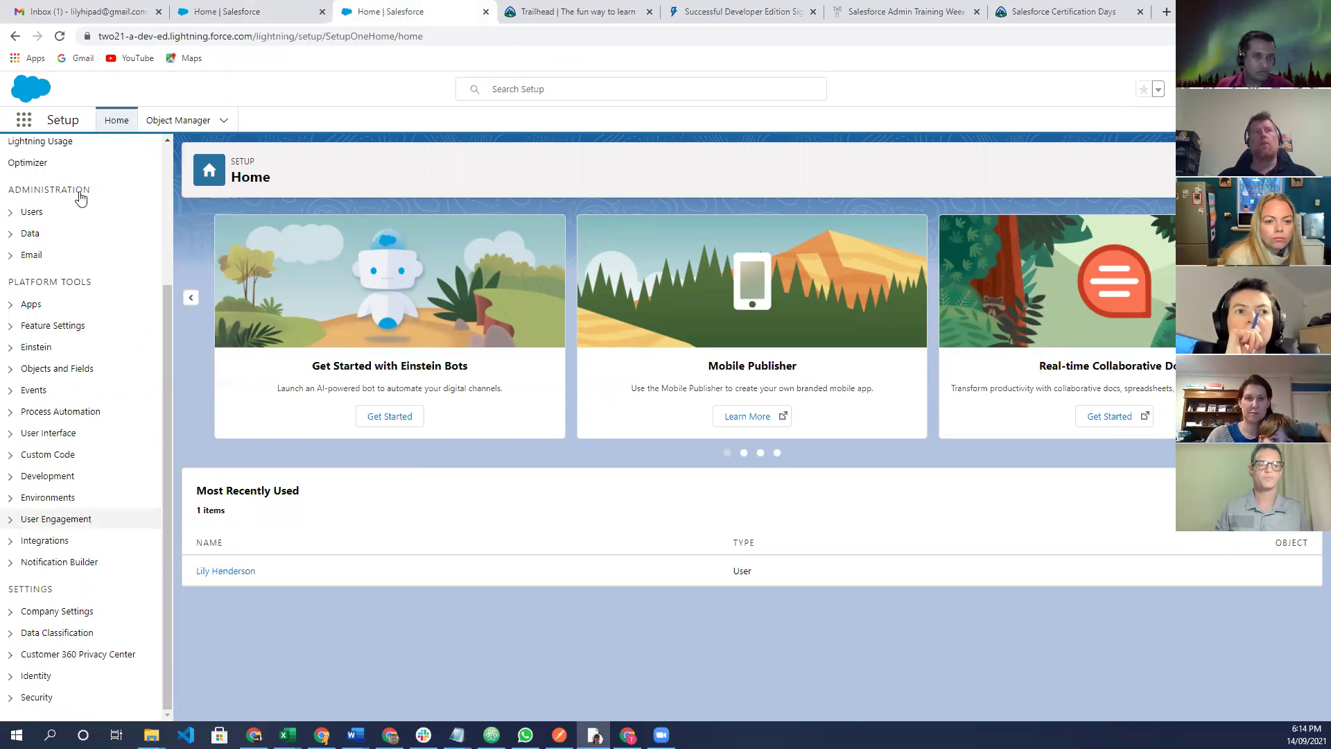
{"action": "scroll", "coordinate": [82, 180], "scroll_direction": "up", "scroll_amount": 3}
Search the Setup tree for "setting" with Quick Find and look through the matching pages.
{"action": "left_click", "coordinate": [90, 161]}
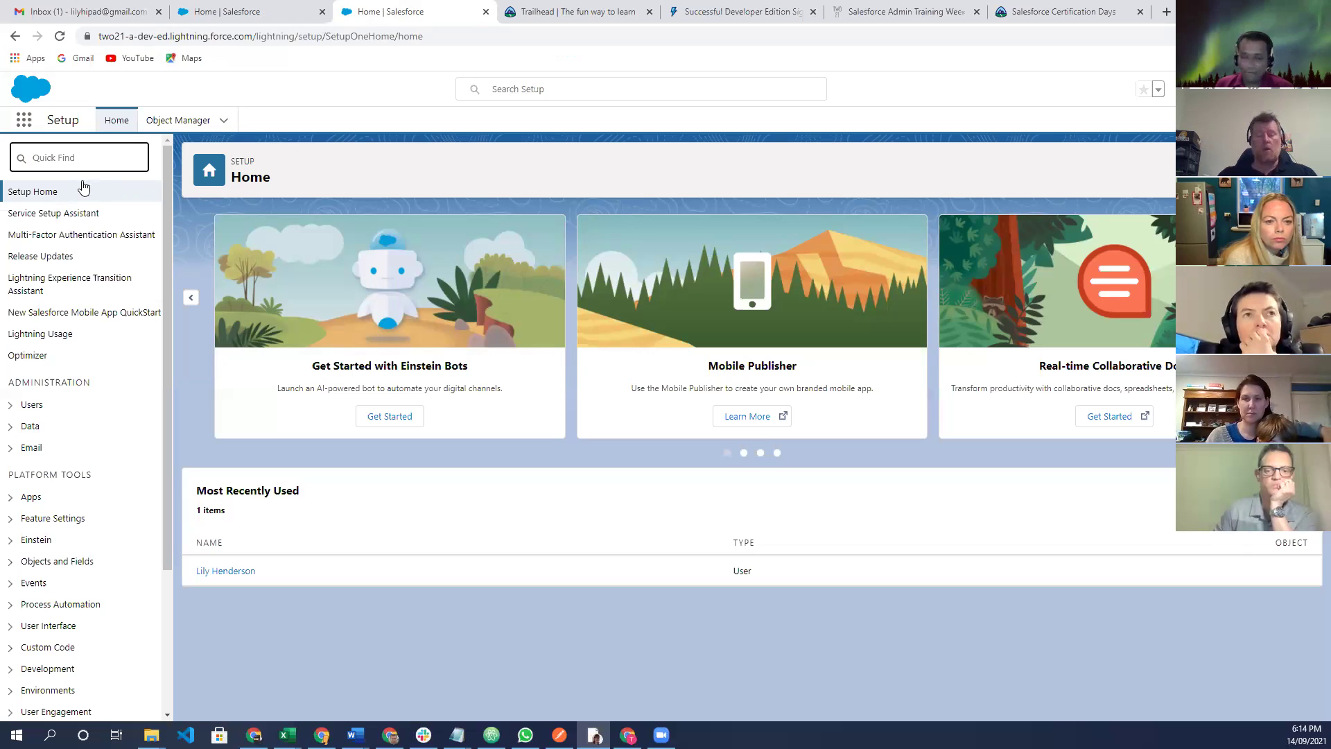
{"action": "type", "text": "se"}
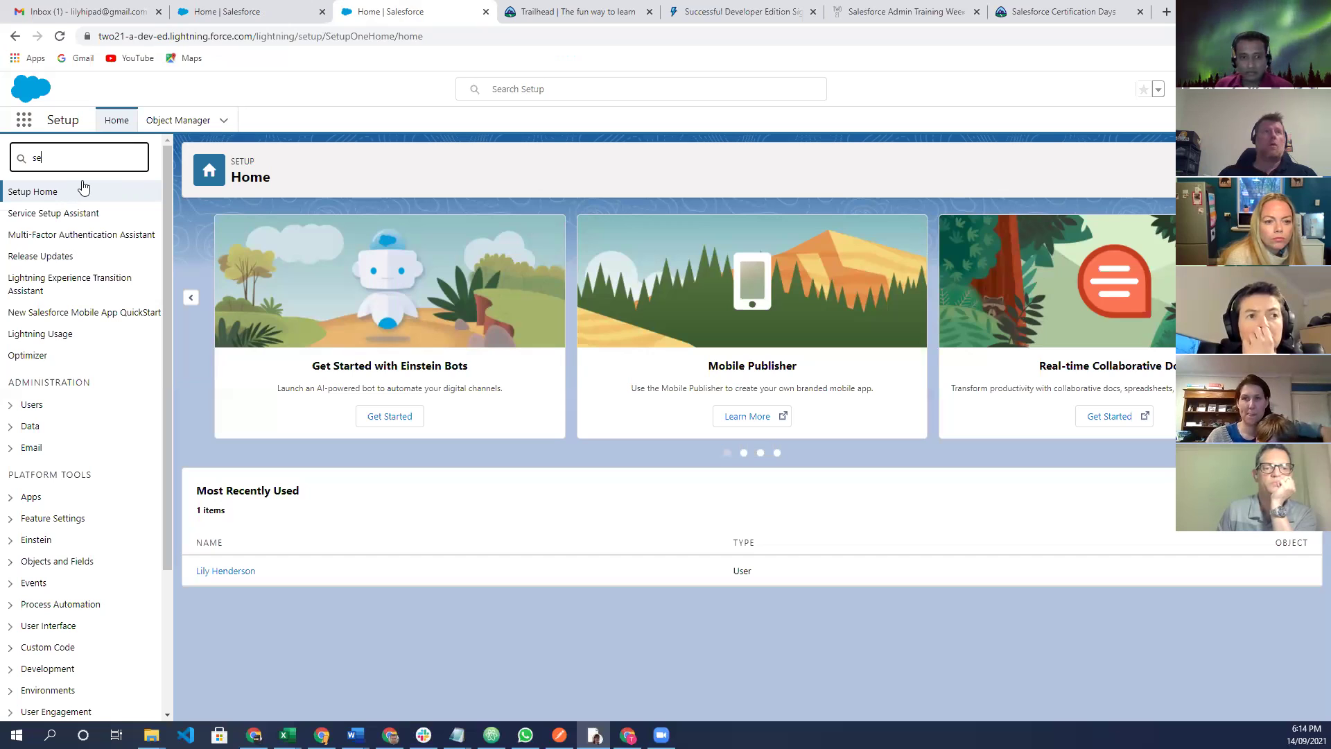
{"action": "type", "text": "tting"}
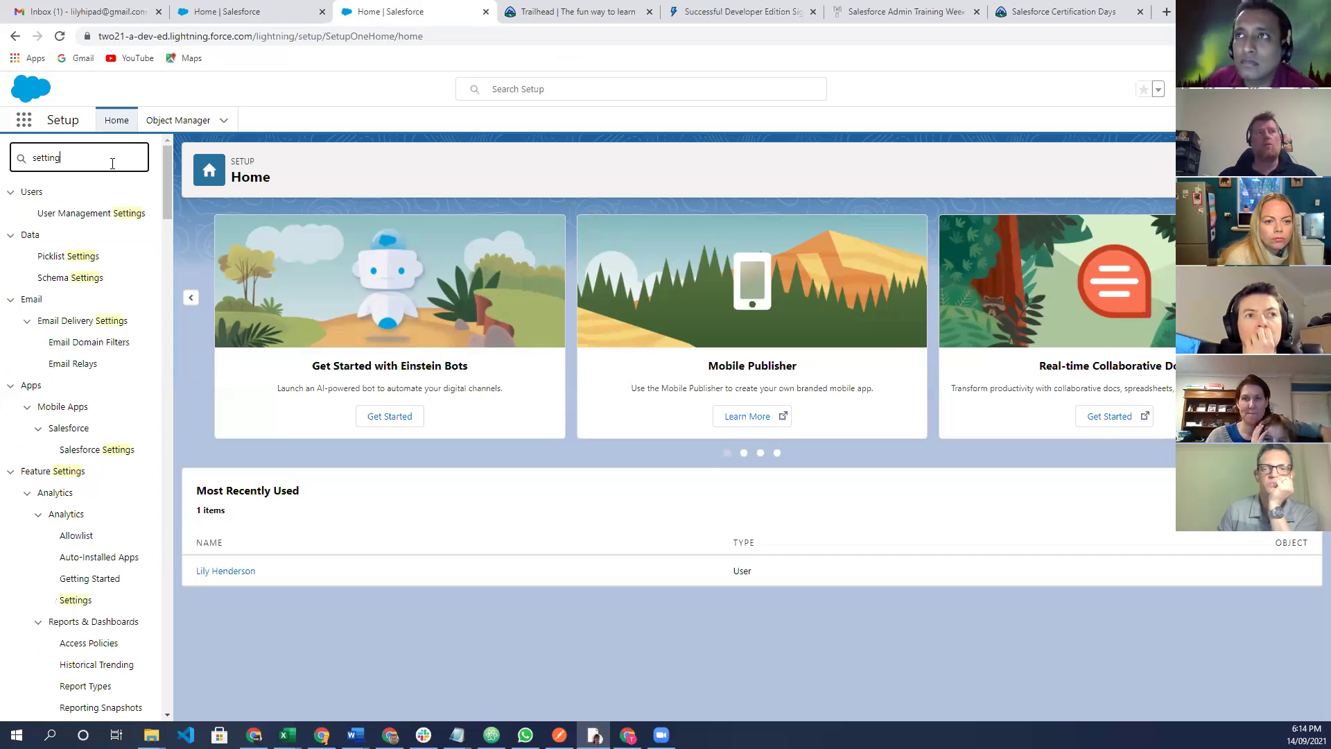
{"action": "scroll", "coordinate": [73, 446], "scroll_direction": "down", "scroll_amount": 3}
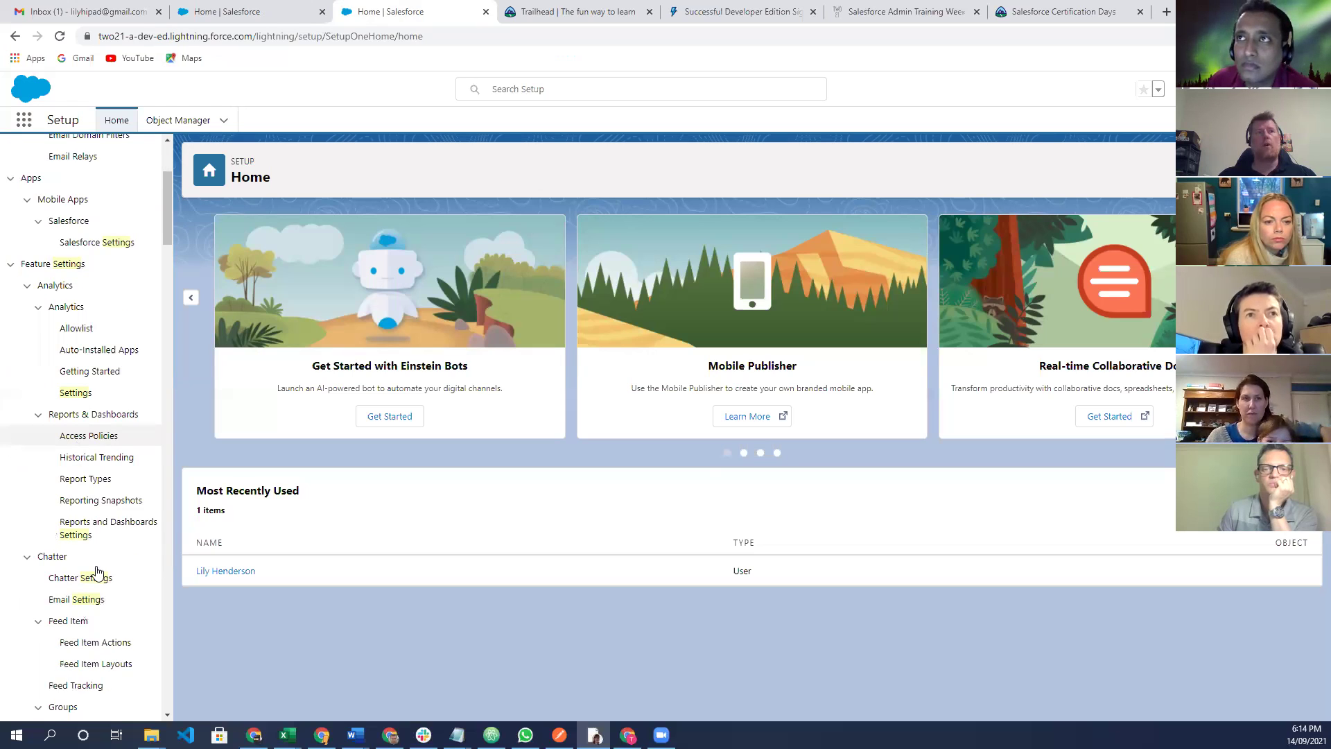
{"action": "scroll", "coordinate": [97, 572], "scroll_direction": "down", "scroll_amount": 1}
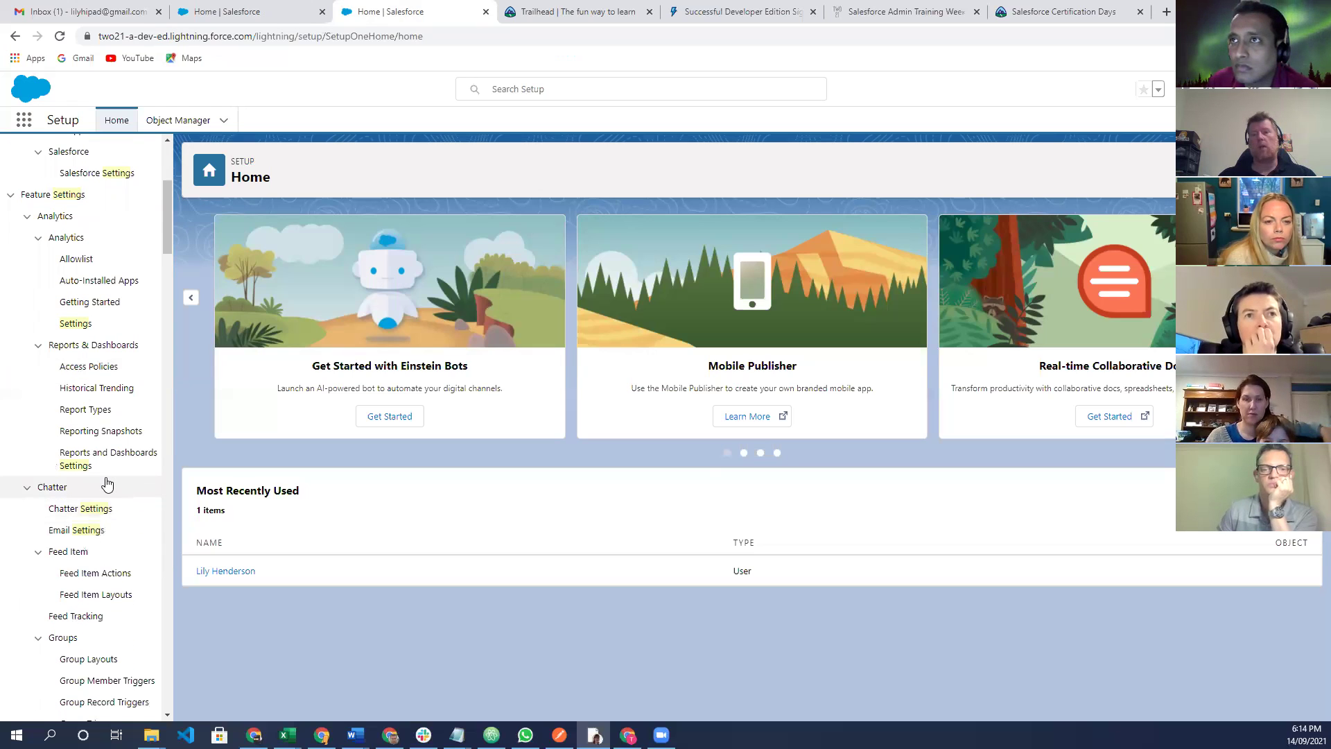
{"action": "scroll", "coordinate": [107, 483], "scroll_direction": "up", "scroll_amount": 4}
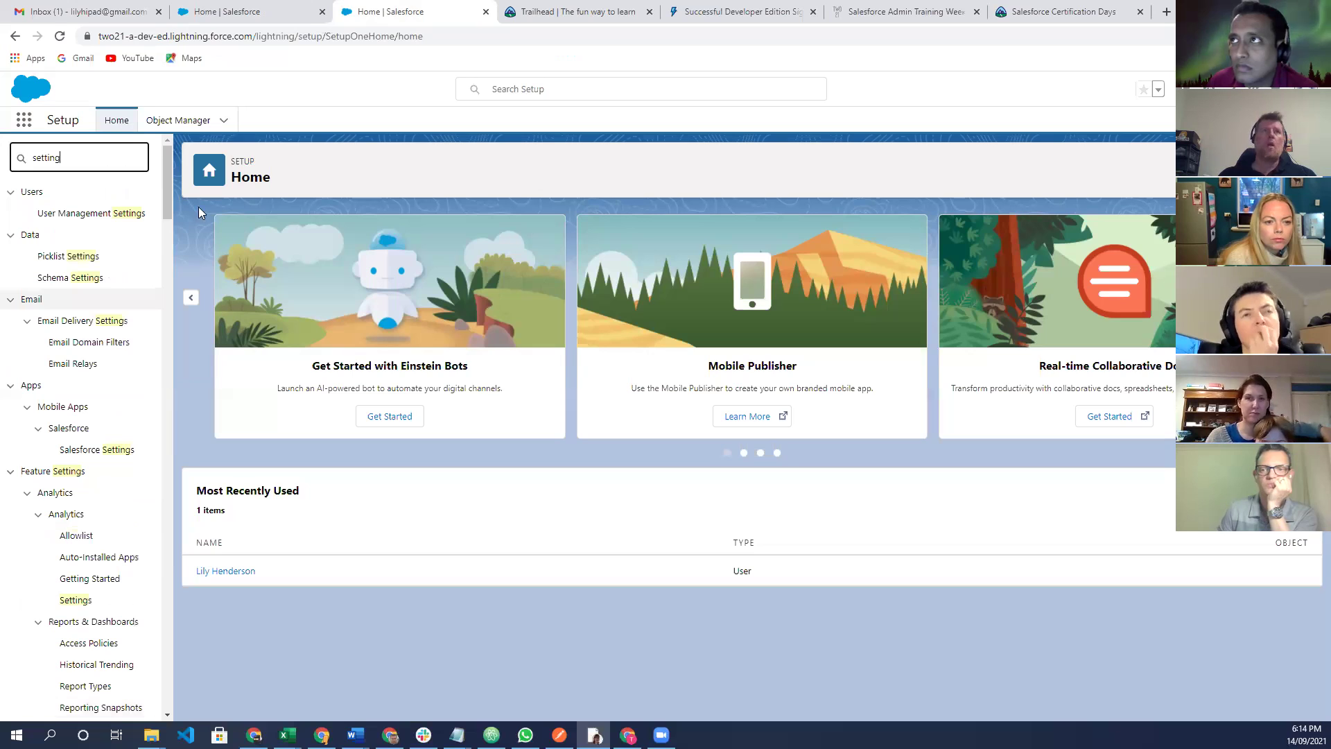
{"action": "left_click", "coordinate": [116, 120]}
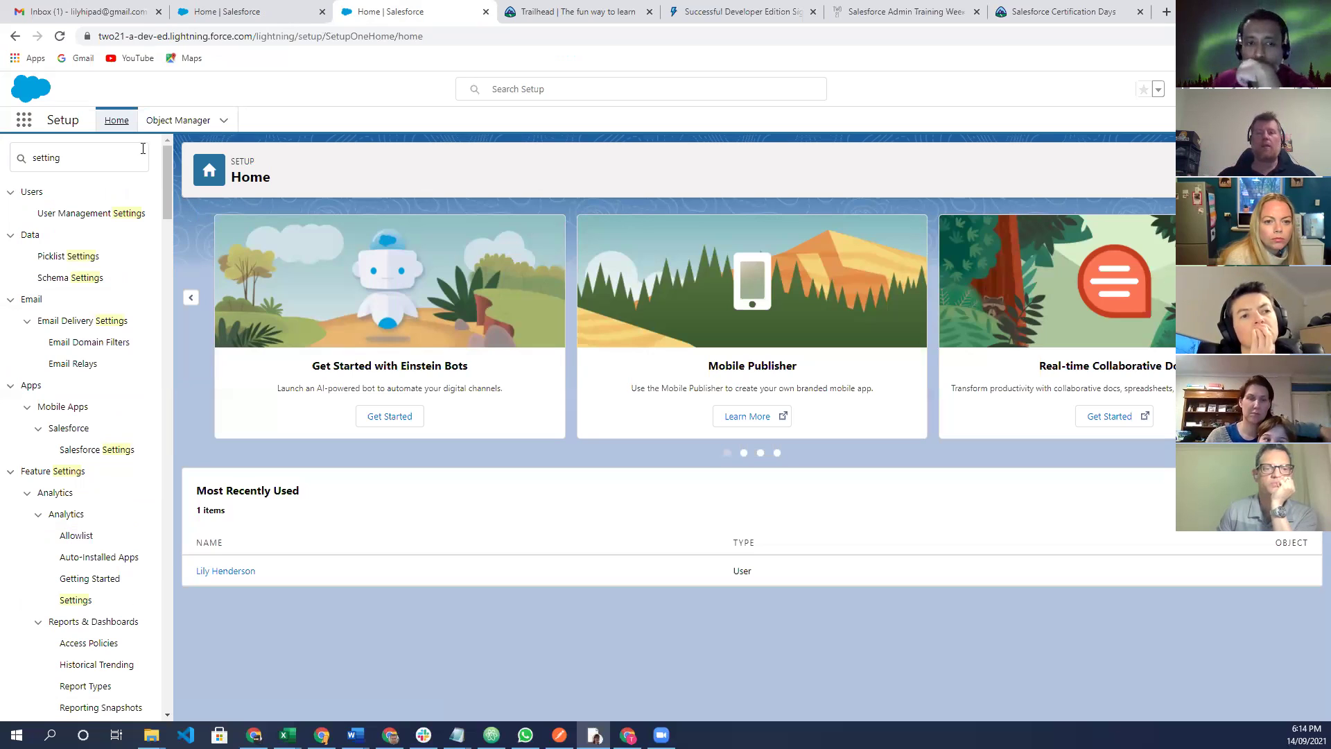
Return to the Sales Console home page and review its available navigation items and today's tasks.
{"action": "left_click", "coordinate": [225, 19]}
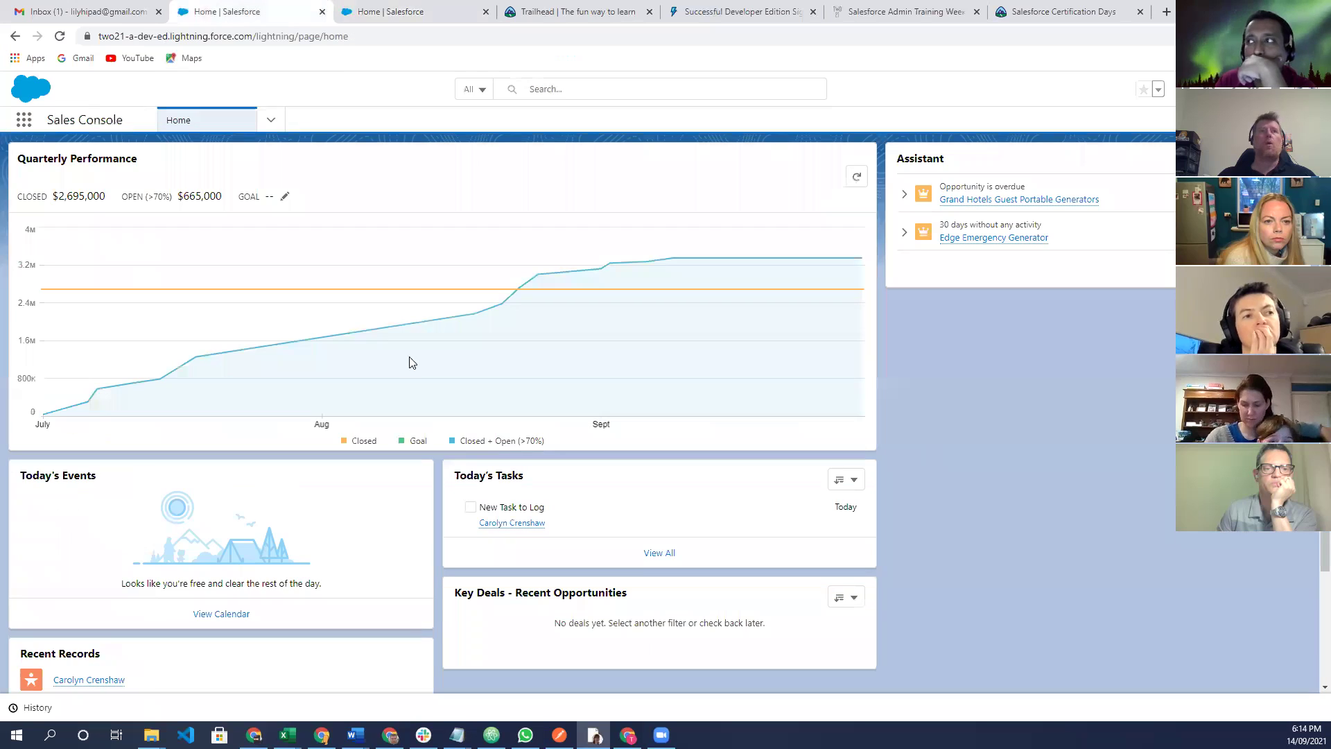
{"action": "left_click", "coordinate": [272, 124]}
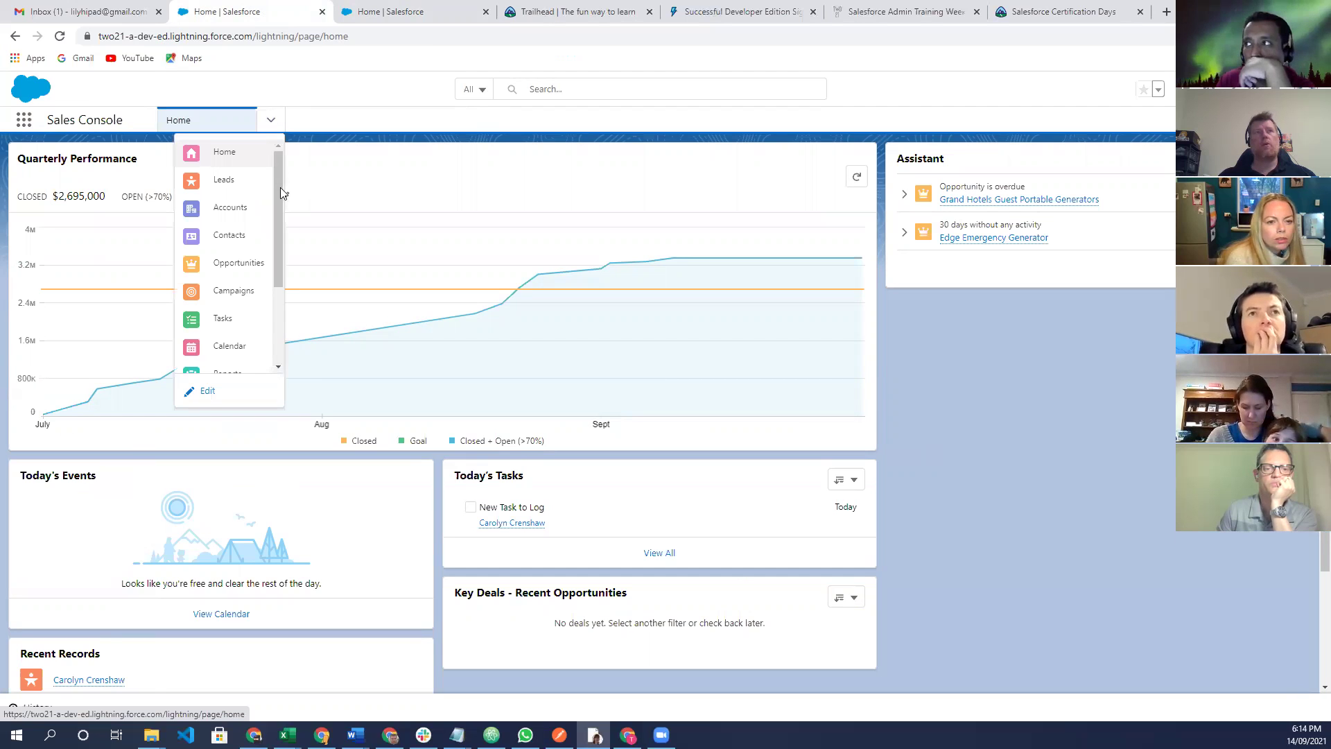
{"action": "scroll", "coordinate": [280, 197], "scroll_direction": "down", "scroll_amount": 1}
{"action": "scroll", "coordinate": [278, 257], "scroll_direction": "down", "scroll_amount": 3}
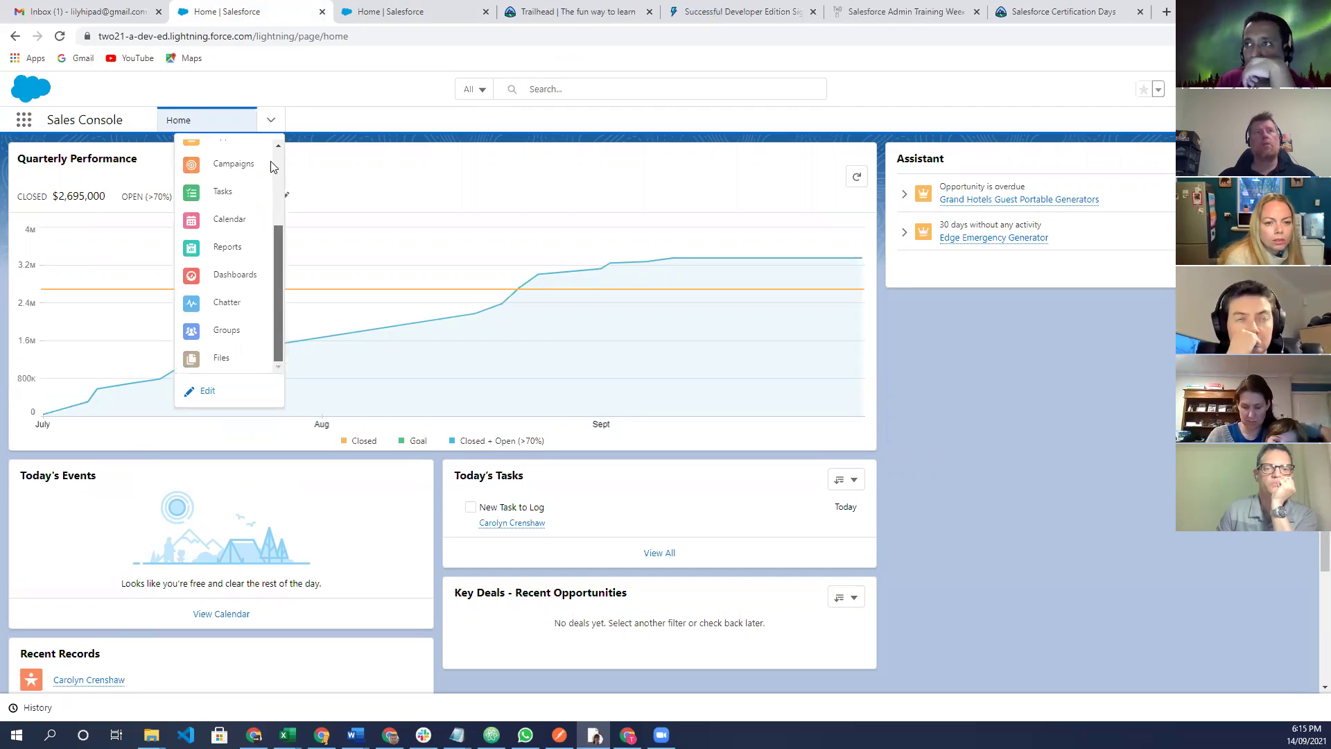
{"action": "scroll", "coordinate": [273, 163], "scroll_direction": "up", "scroll_amount": 5}
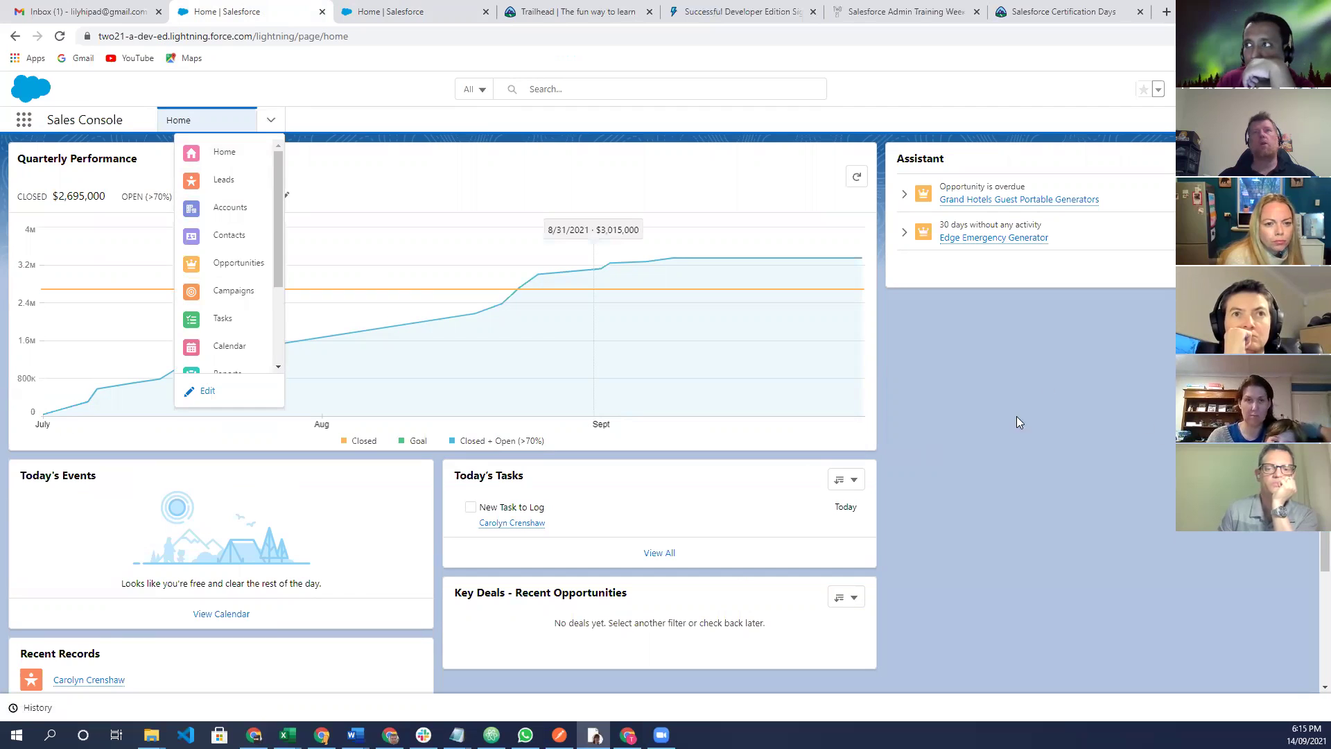
{"action": "left_click", "coordinate": [431, 205]}
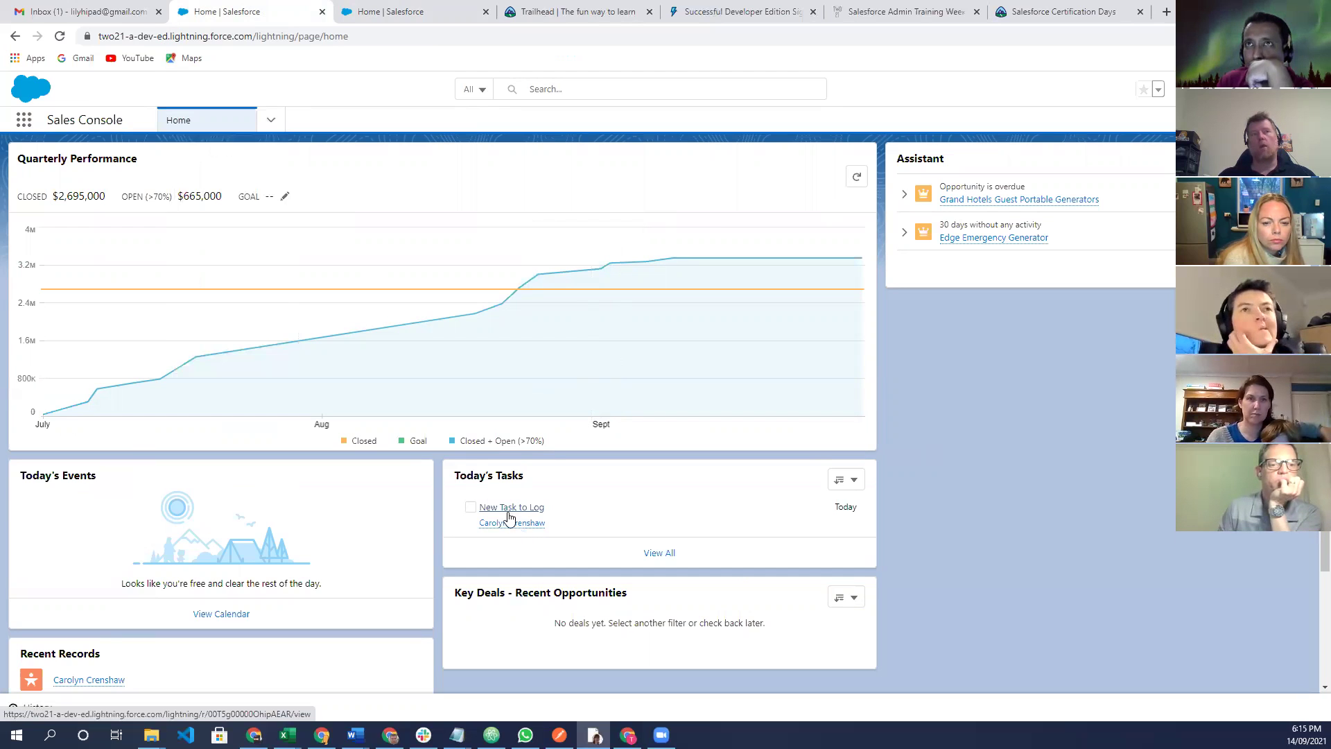
{"action": "mouse_move", "coordinate": [506, 522]}
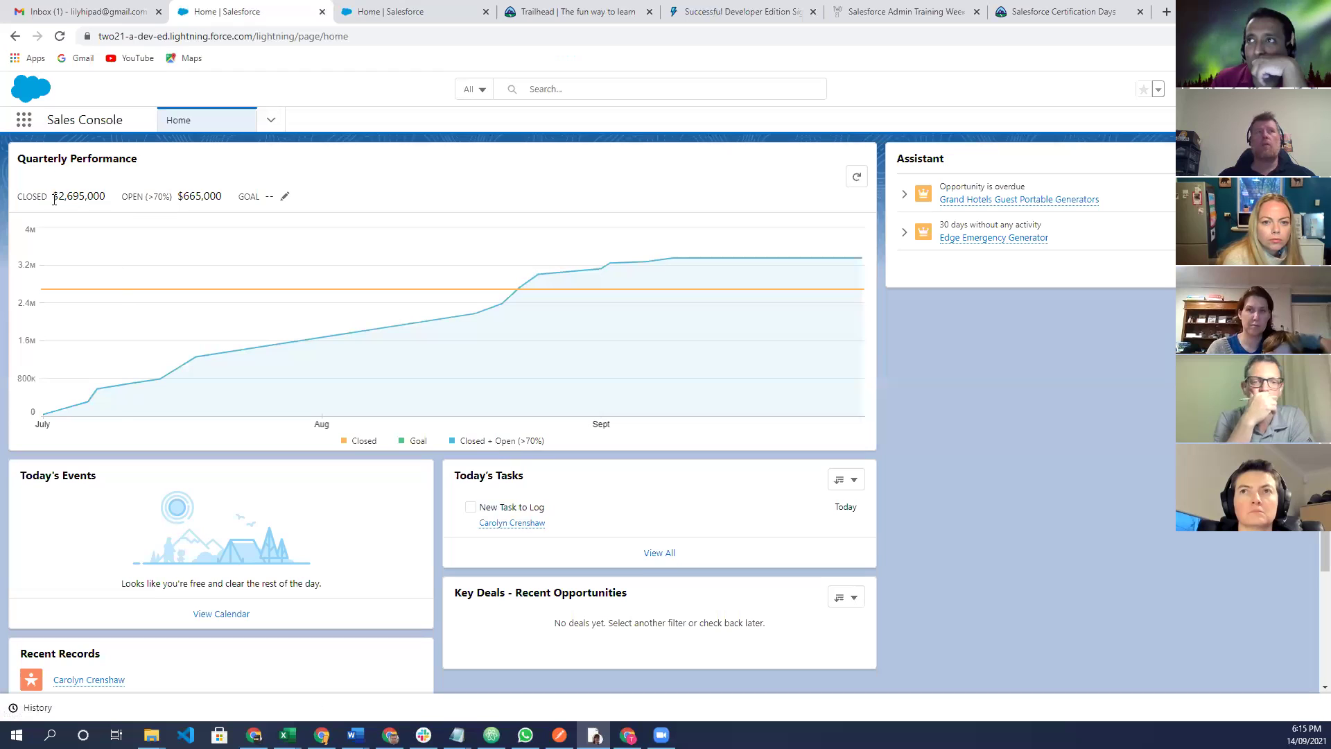
Review the closed and open amounts in Quarterly Performance and set the goal to AUD 3,000,000.
{"action": "double_click", "coordinate": [103, 196]}
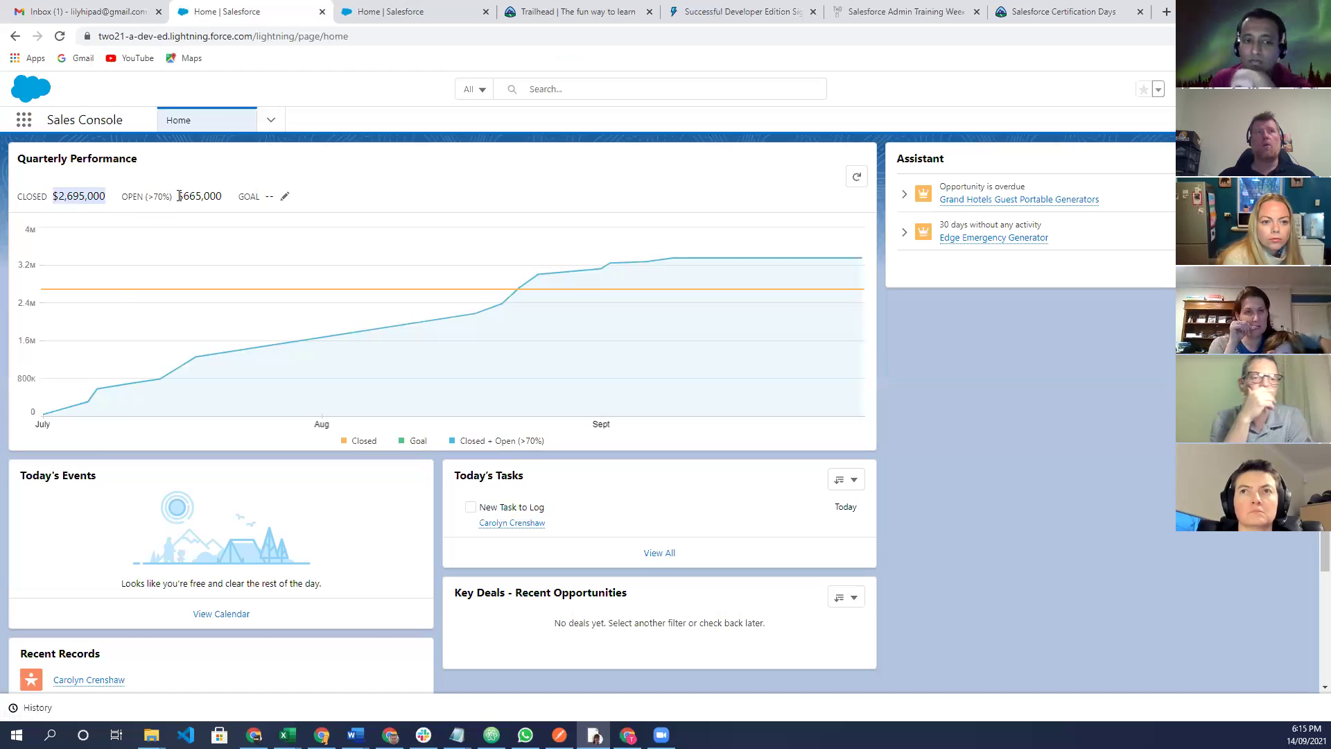
{"action": "double_click", "coordinate": [217, 196]}
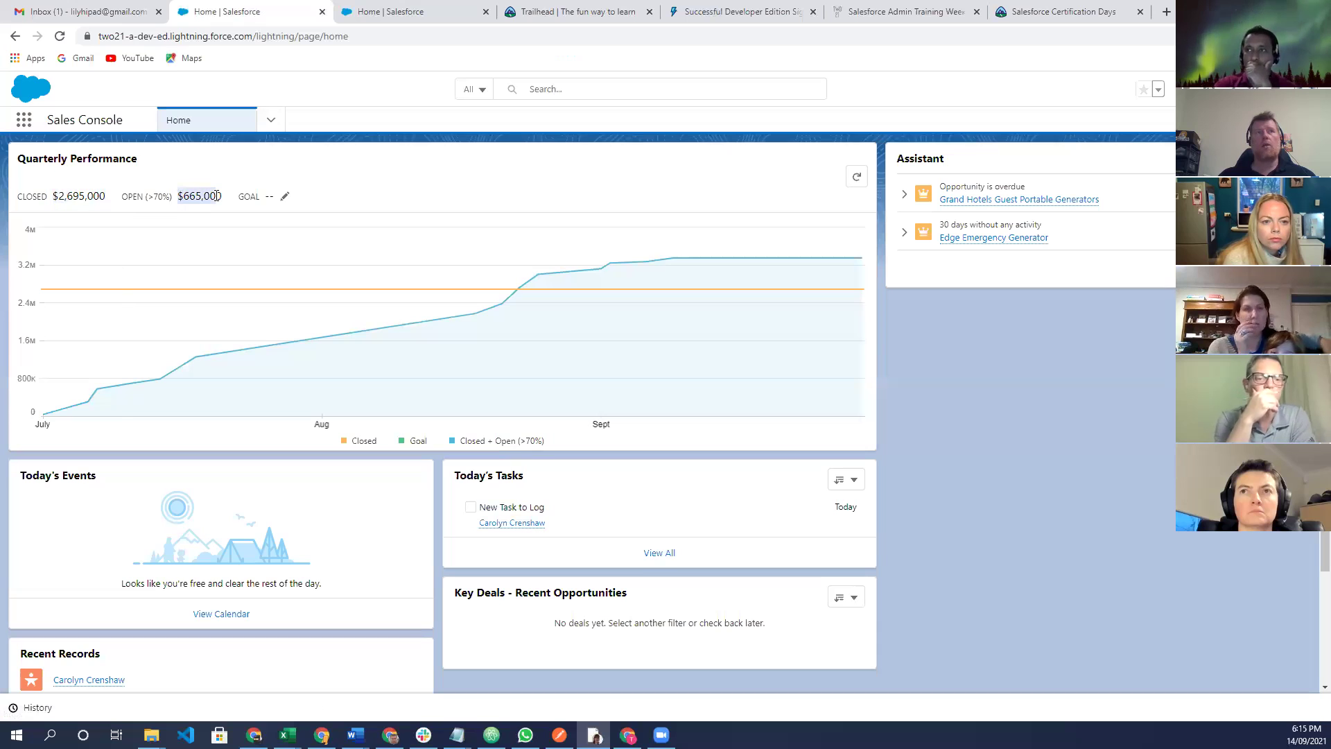
{"action": "left_click", "coordinate": [286, 199]}
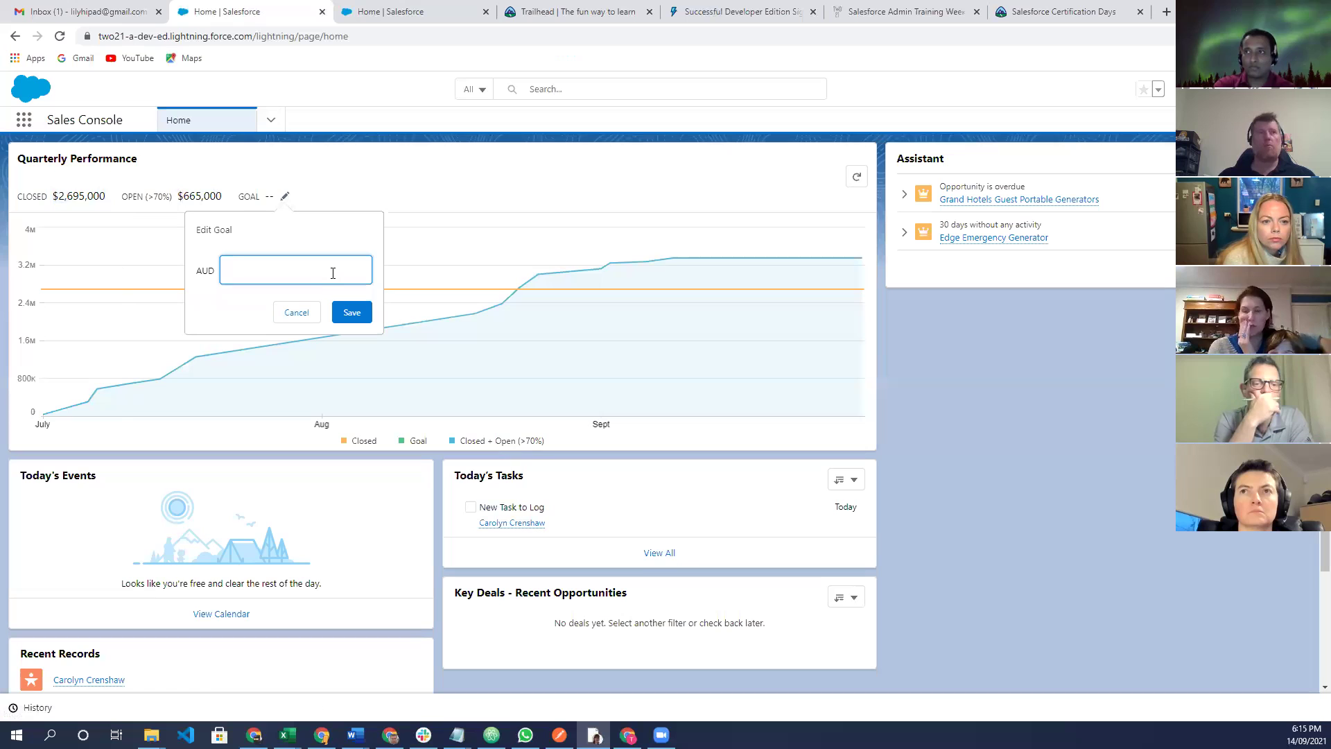
{"action": "type", "text": "3,000,000"}
{"action": "left_click", "coordinate": [340, 312]}
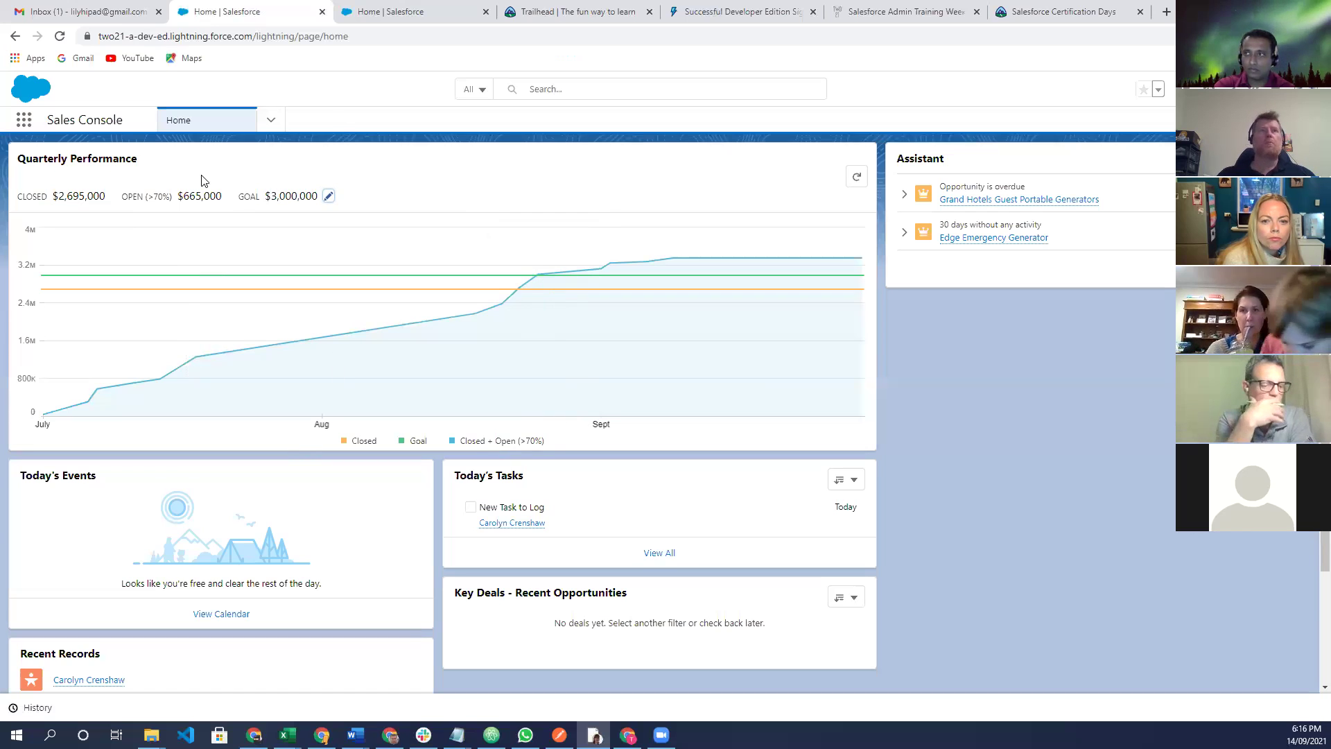
Check the Topics & Links list on the week 2 training page and return to the Lightning Setup page.
{"action": "left_click", "coordinate": [890, 14]}
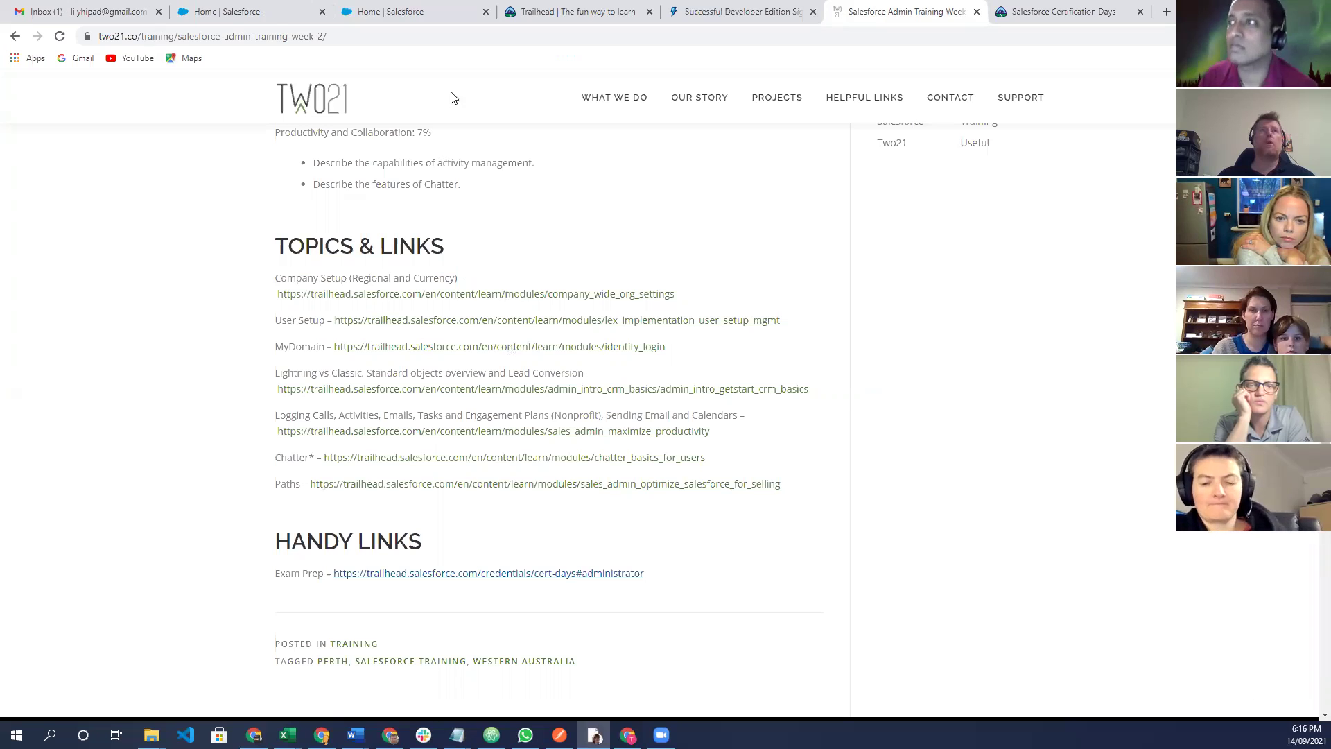
{"action": "left_click", "coordinate": [253, 13]}
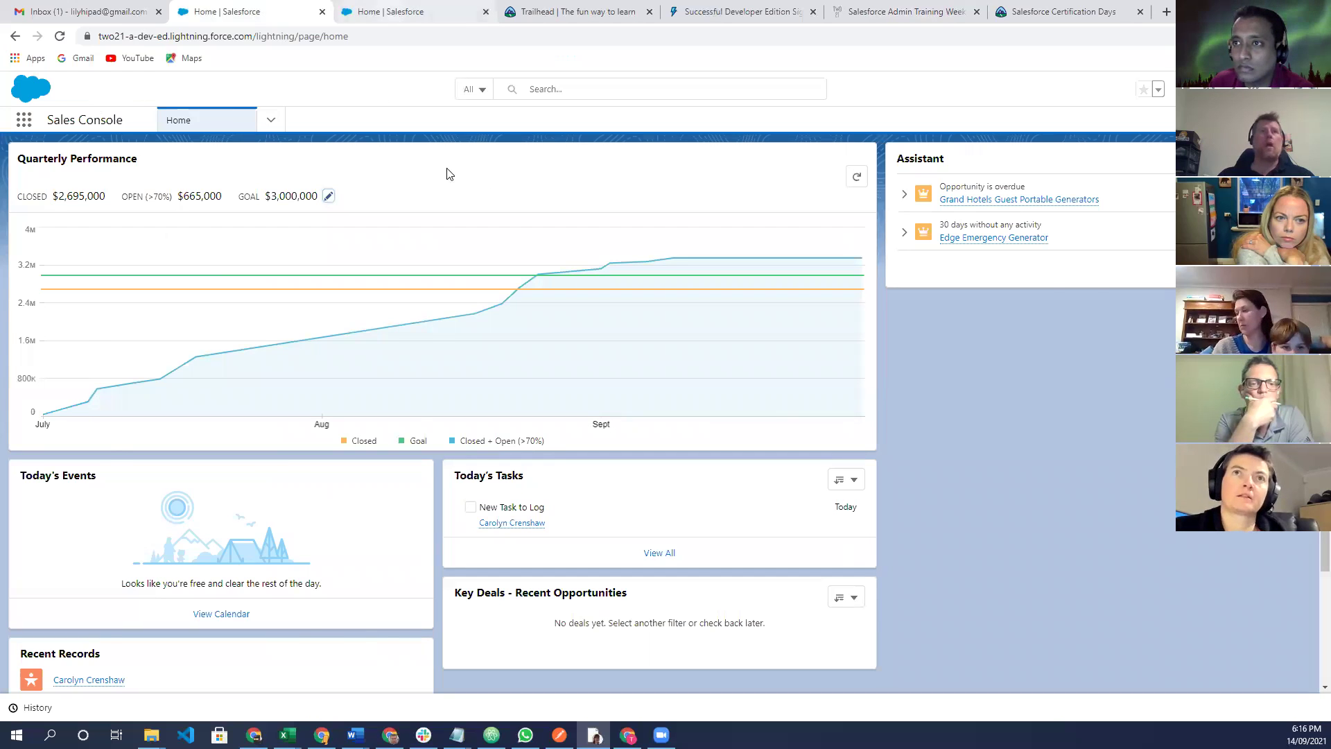
{"action": "key", "text": "ctrl+Tab"}
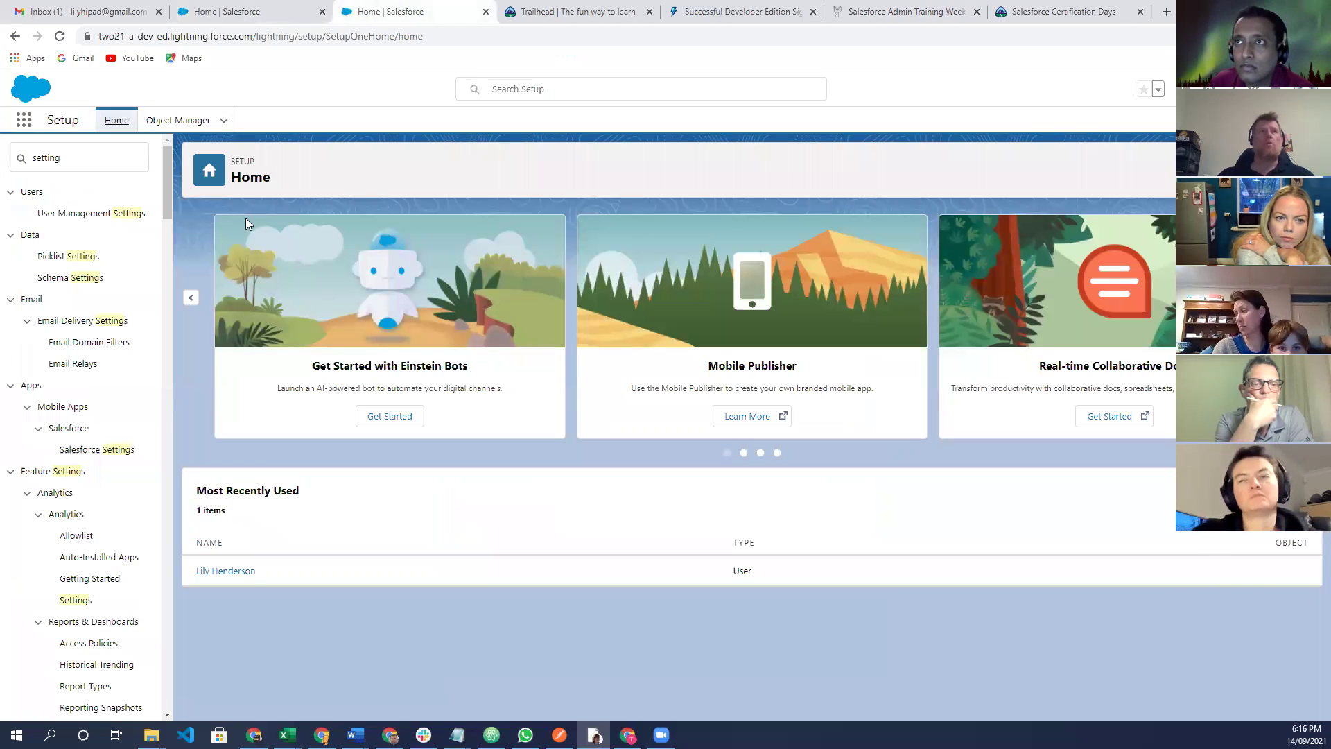
Clear the Quick Find search and open the Company Information page under Company Settings.
{"action": "left_click", "coordinate": [86, 156]}
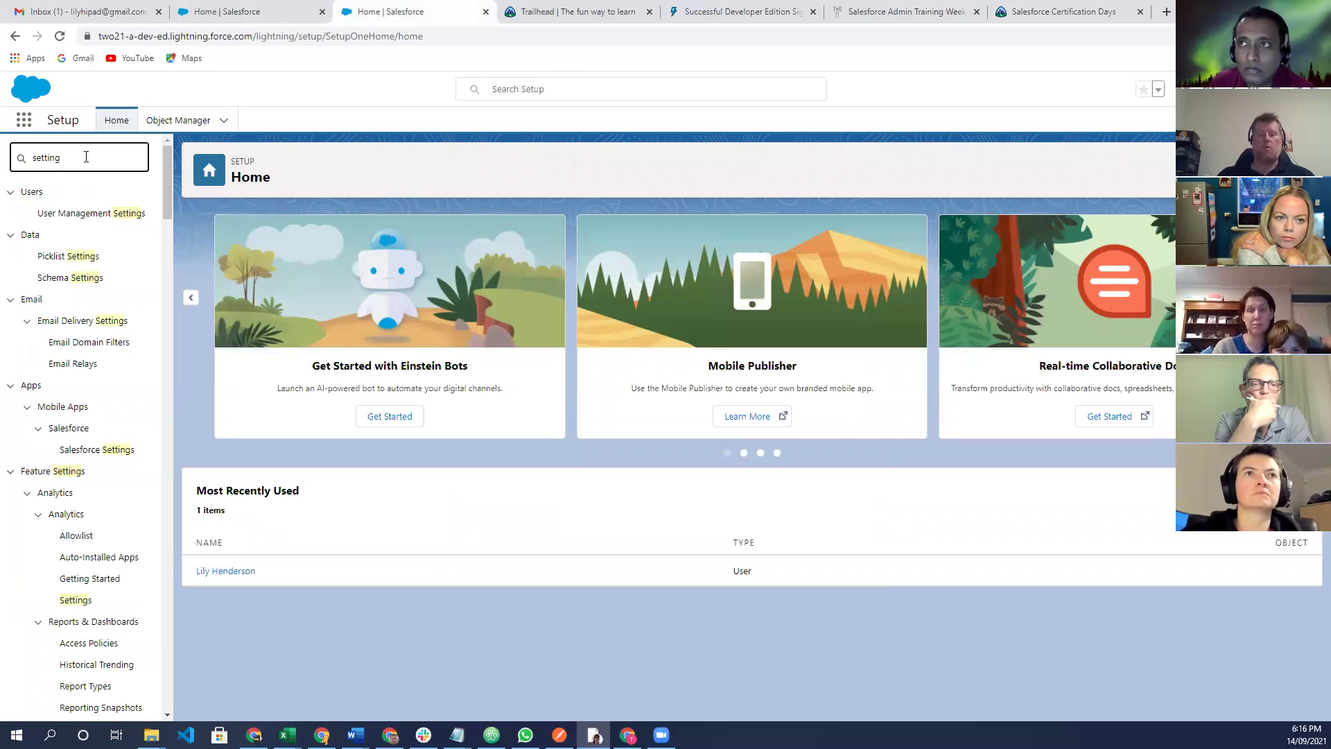
{"action": "key", "text": "BackSpace"}
{"action": "key", "text": "BackSpace"}
{"action": "key", "text": "BackSpace"}
{"action": "key", "text": "BackSpace"}
{"action": "key", "text": "BackSpace"}
{"action": "key", "text": "BackSpace"}
{"action": "key", "text": "BackSpace"}
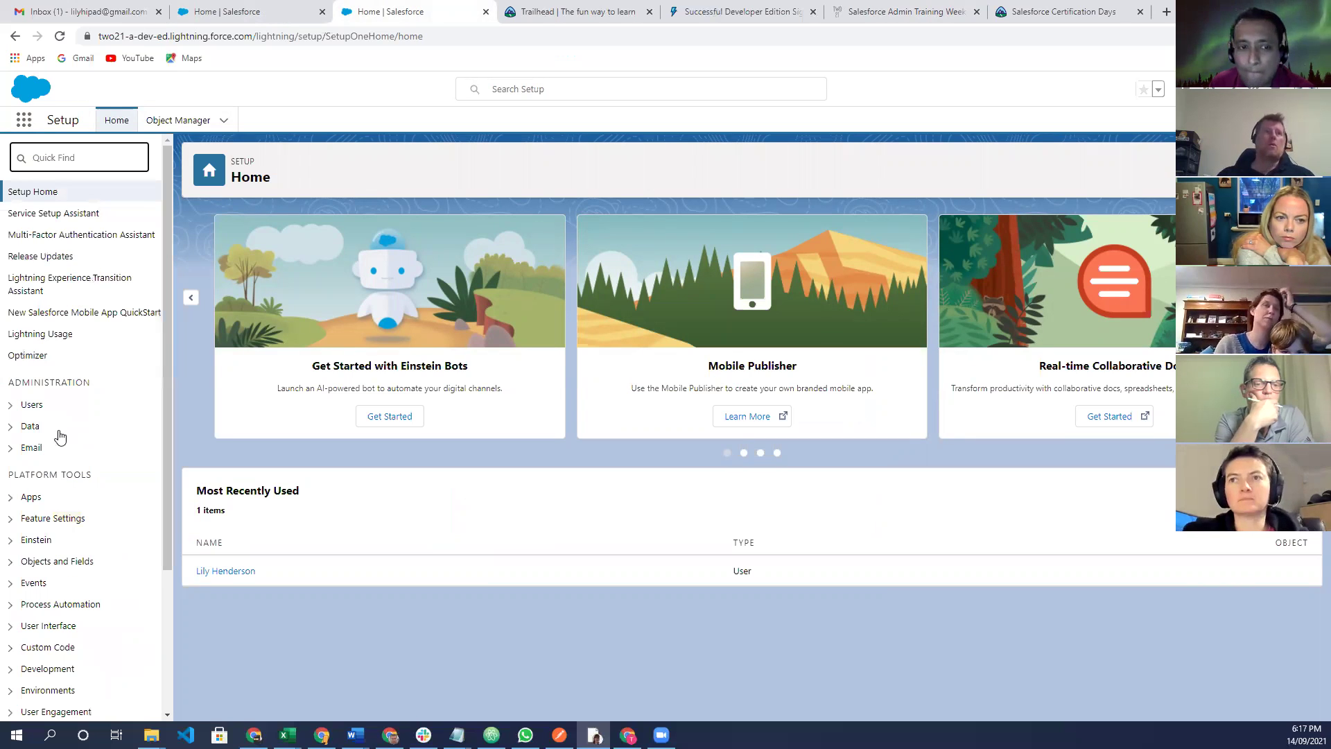
{"action": "scroll", "coordinate": [70, 438], "scroll_direction": "down", "scroll_amount": 3}
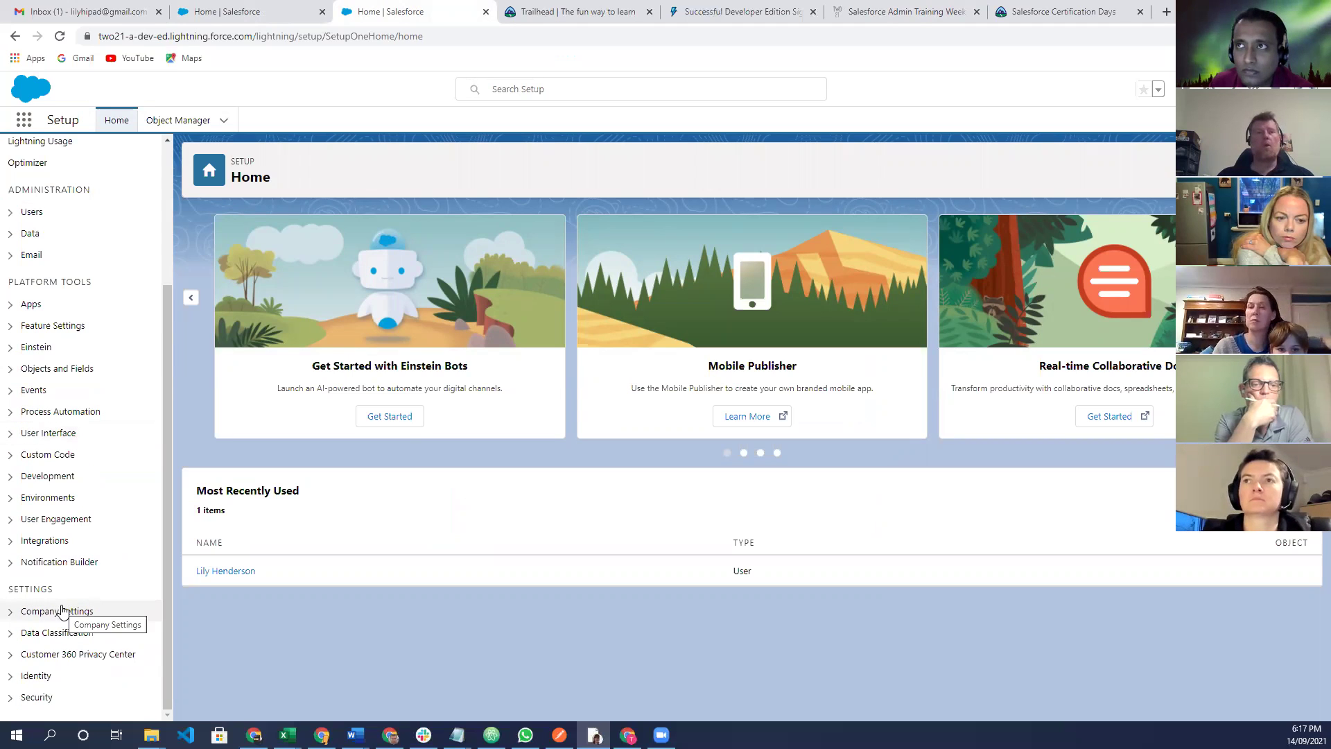
{"action": "left_click", "coordinate": [89, 611]}
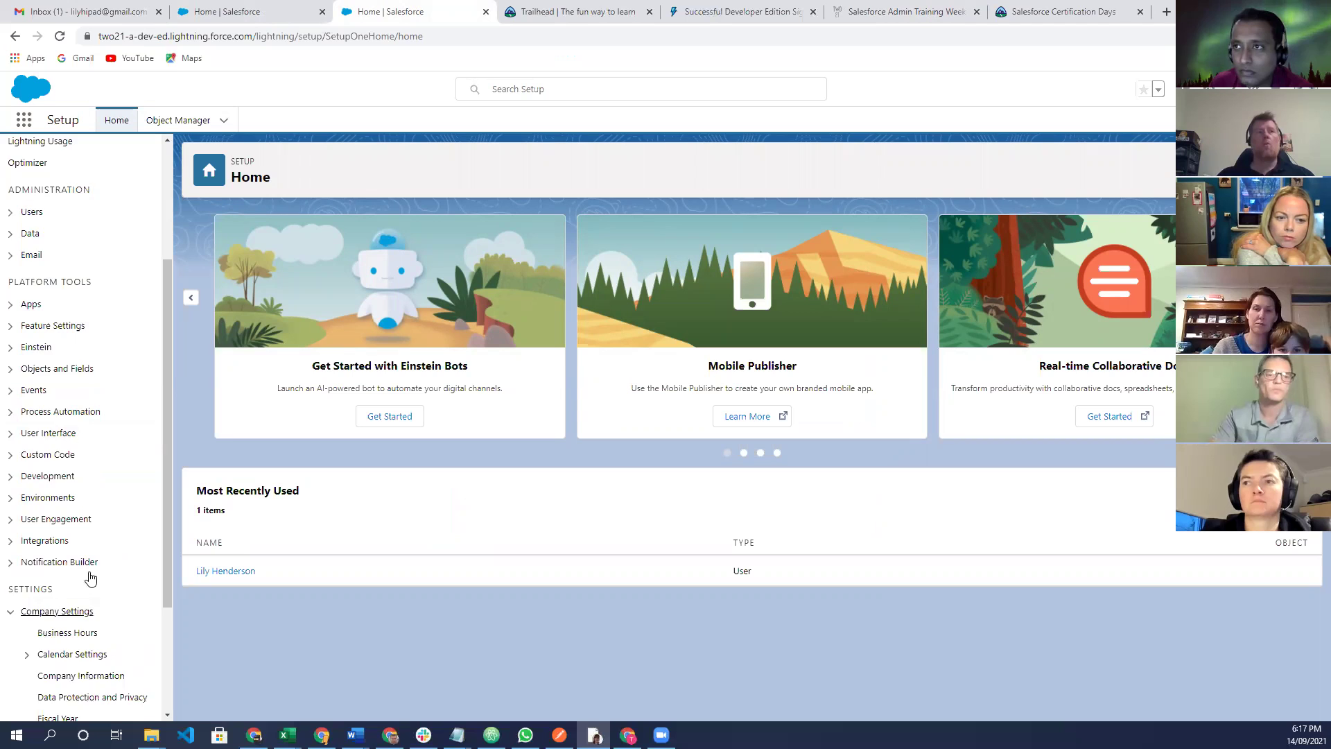
{"action": "scroll", "coordinate": [90, 577], "scroll_direction": "down", "scroll_amount": 3}
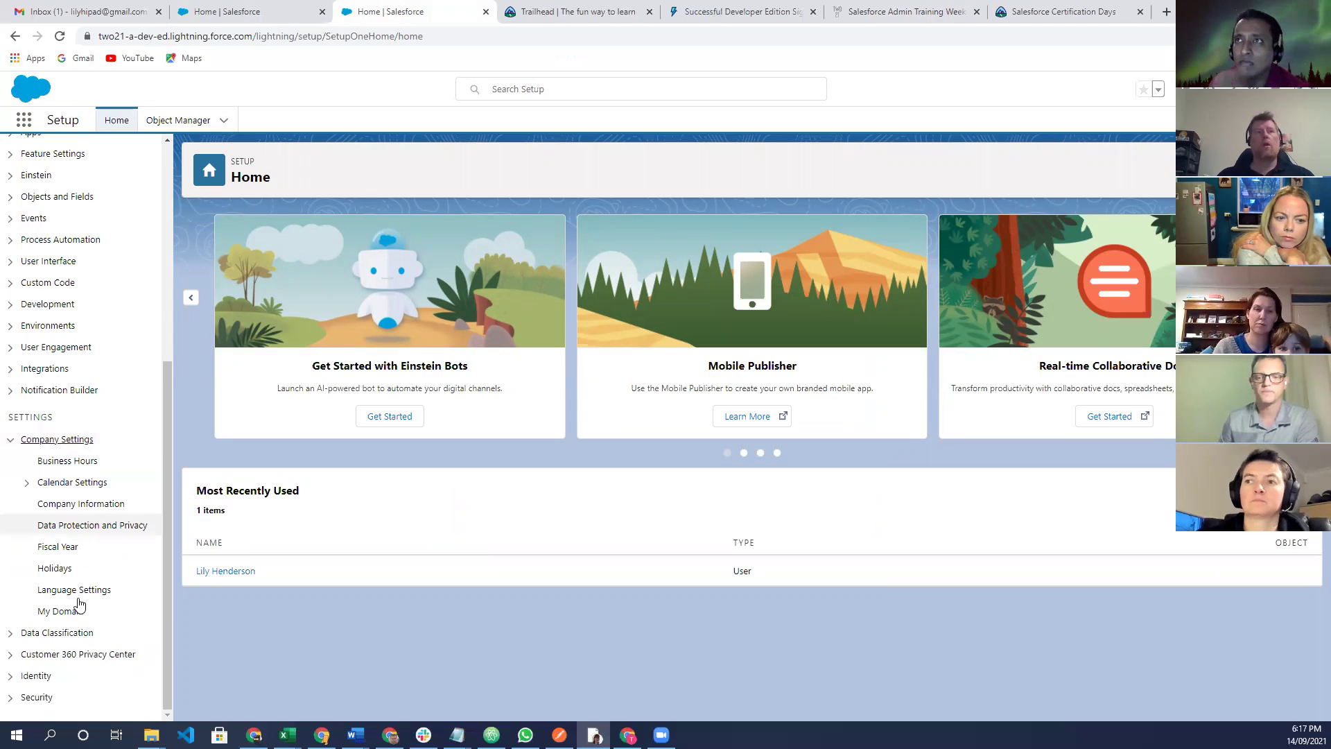
{"action": "left_click", "coordinate": [98, 507]}
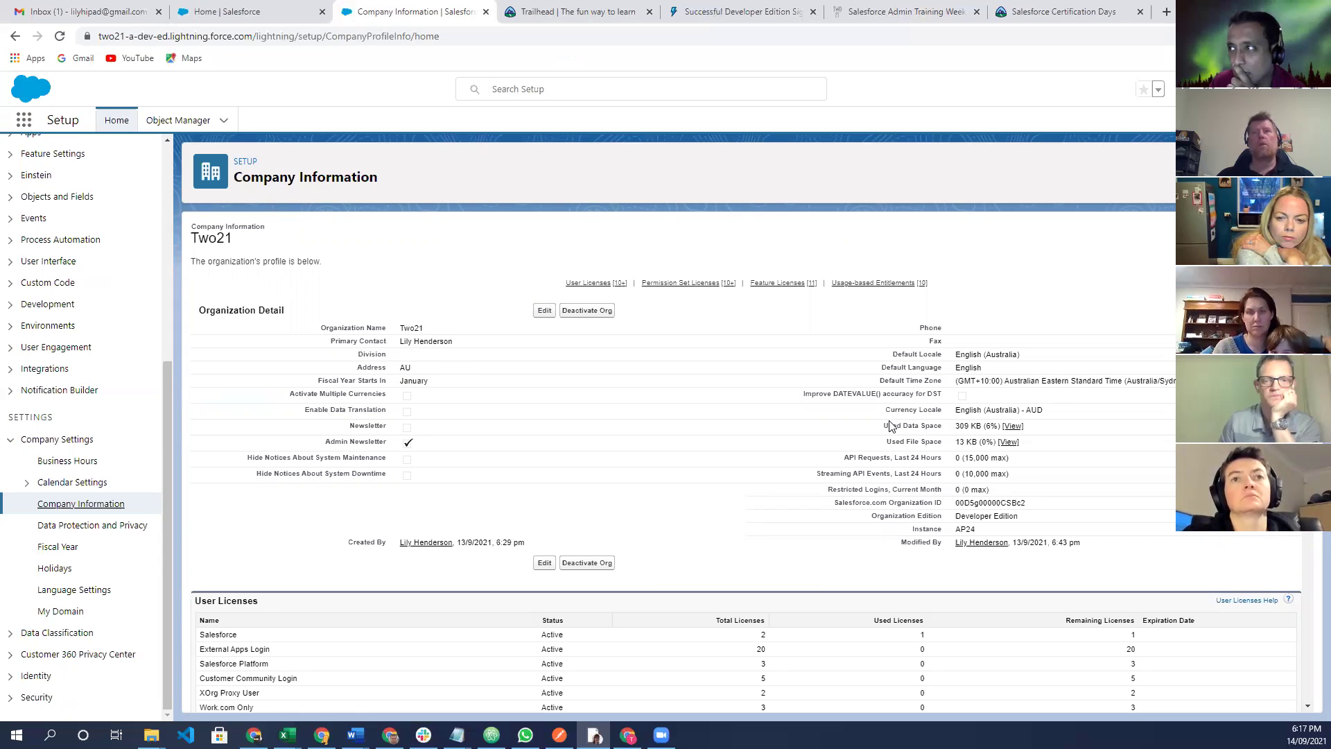
Examine the organization's currency locale and its User Licenses, Permission Set Licenses and Feature Licenses.
{"action": "triple_click", "coordinate": [1009, 410]}
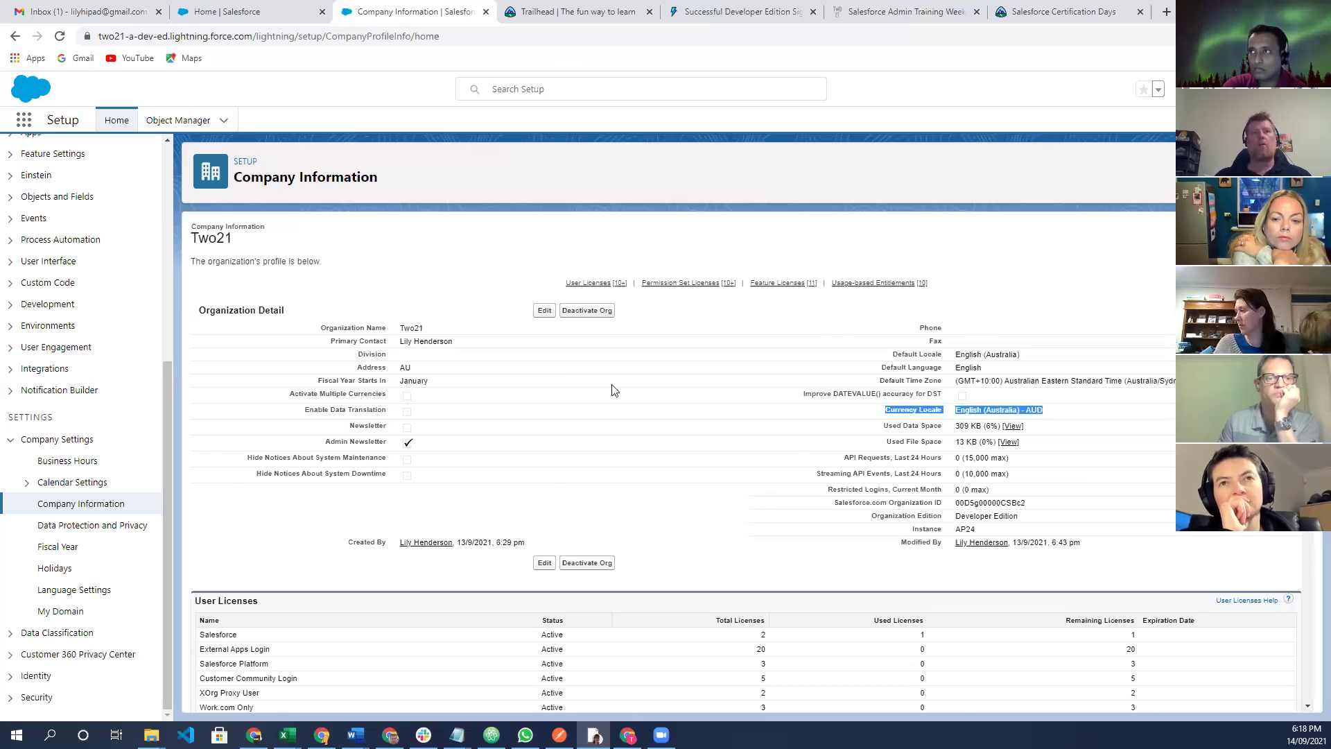
{"action": "scroll", "coordinate": [610, 388], "scroll_direction": "down", "scroll_amount": 2}
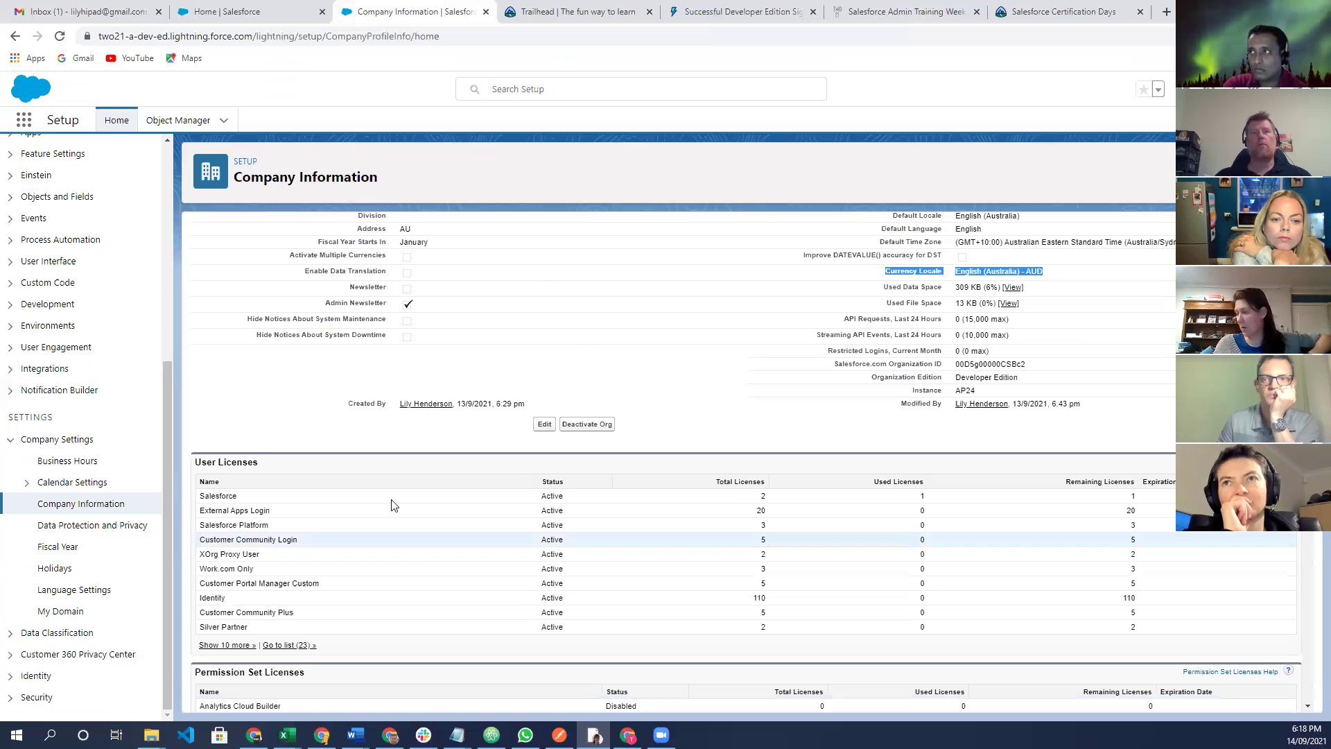
{"action": "double_click", "coordinate": [922, 496]}
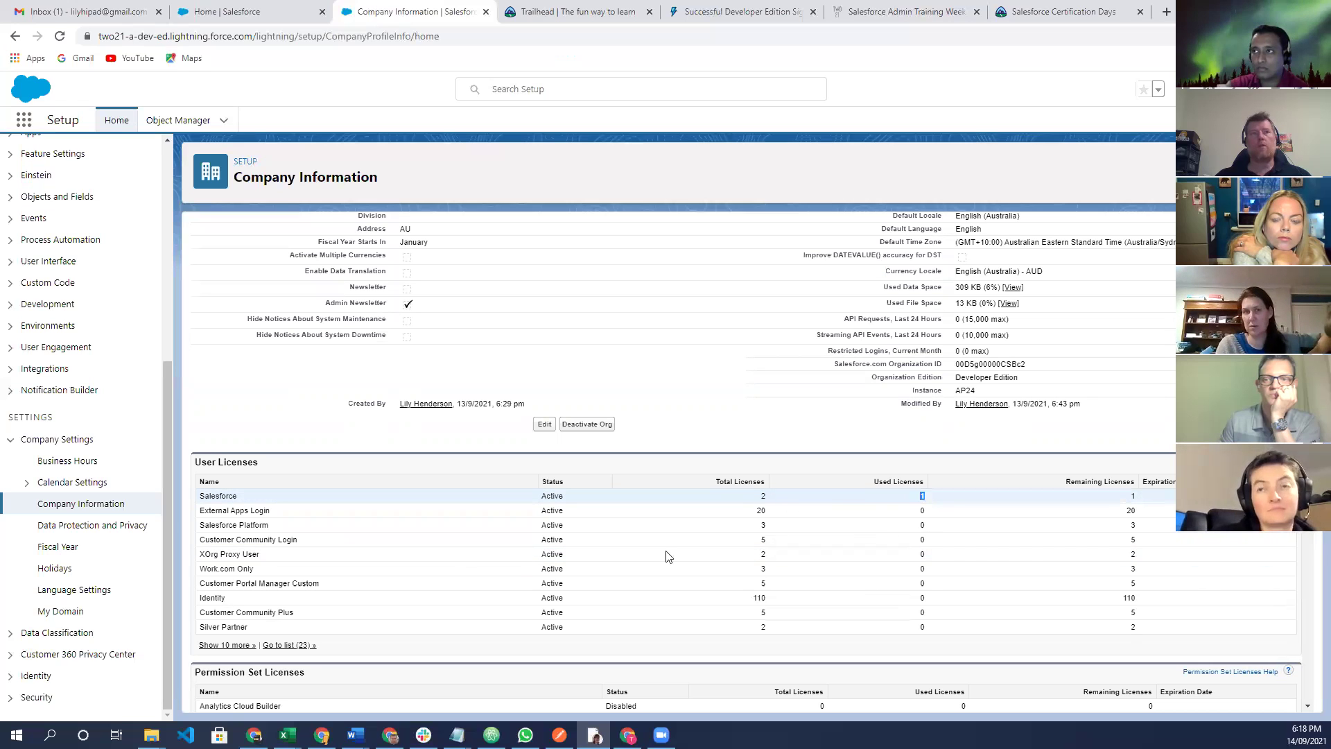
{"action": "scroll", "coordinate": [486, 544], "scroll_direction": "down", "scroll_amount": 1}
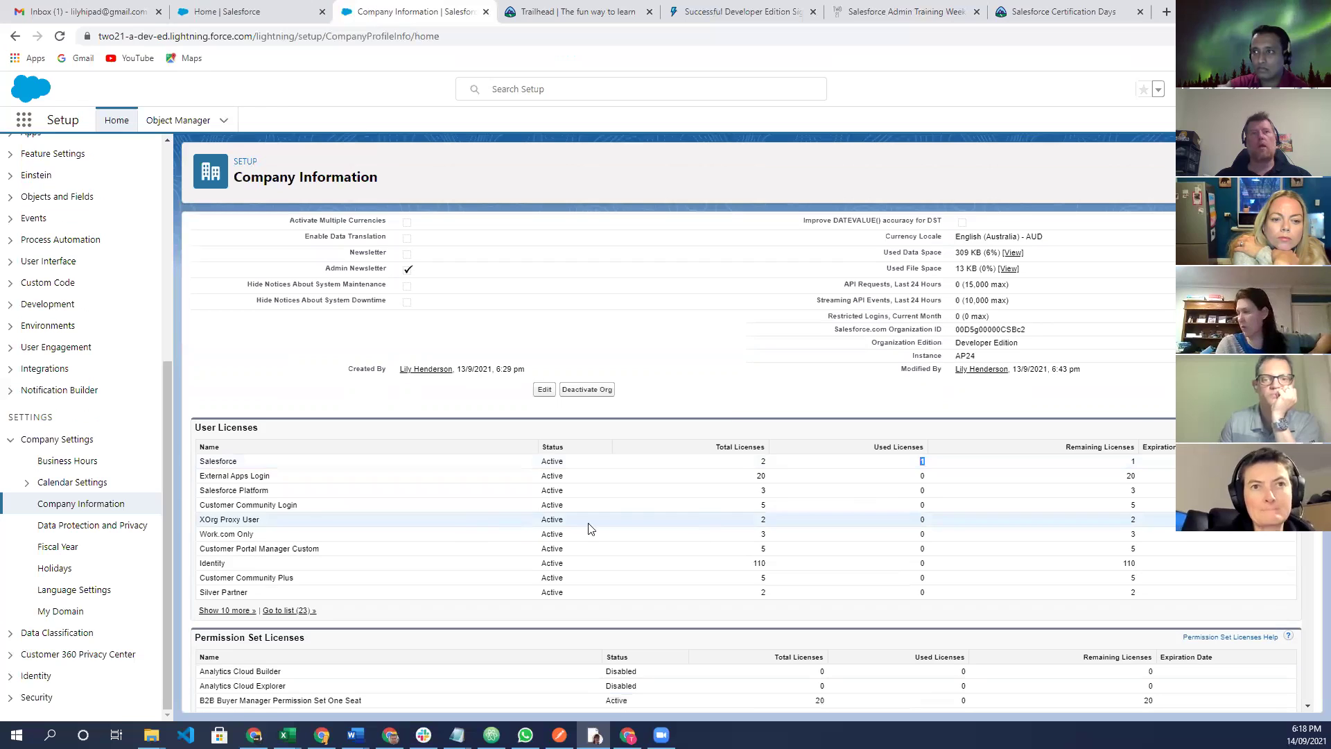
{"action": "scroll", "coordinate": [591, 526], "scroll_direction": "down", "scroll_amount": 1}
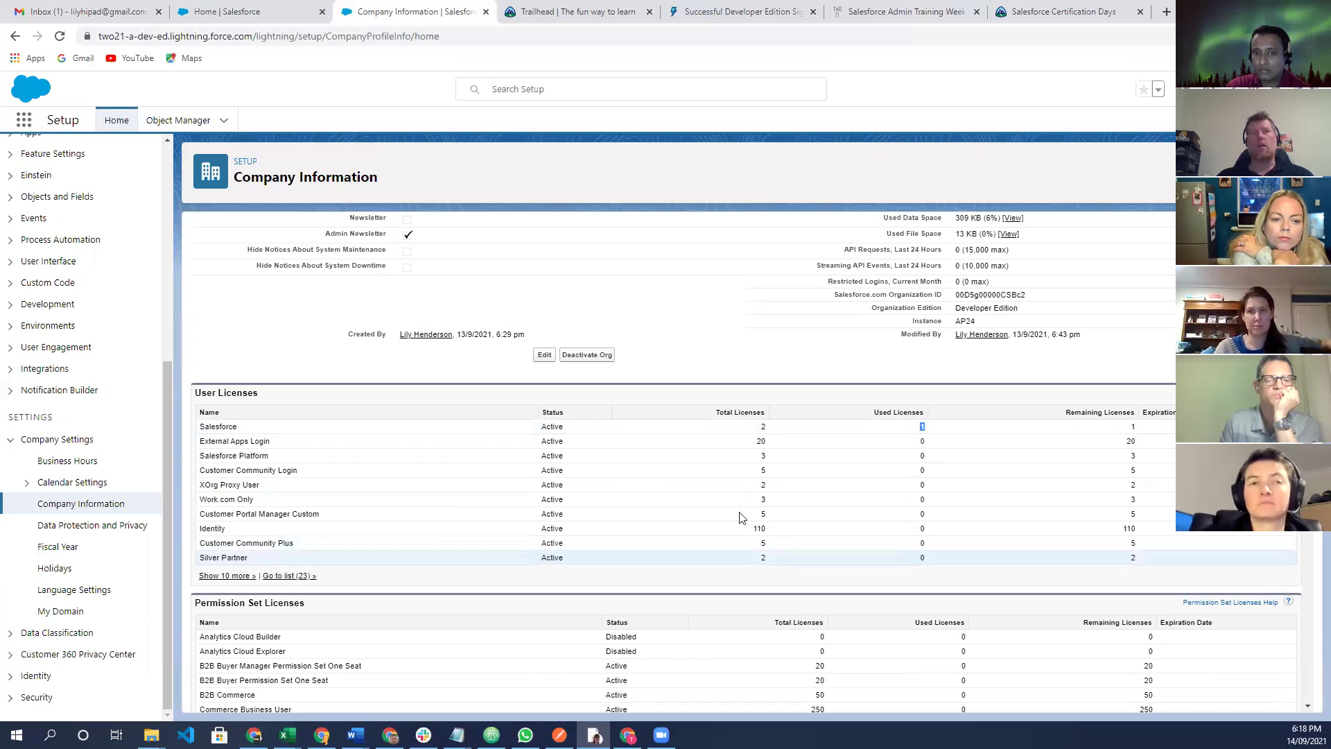
{"action": "scroll", "coordinate": [737, 513], "scroll_direction": "down", "scroll_amount": 3}
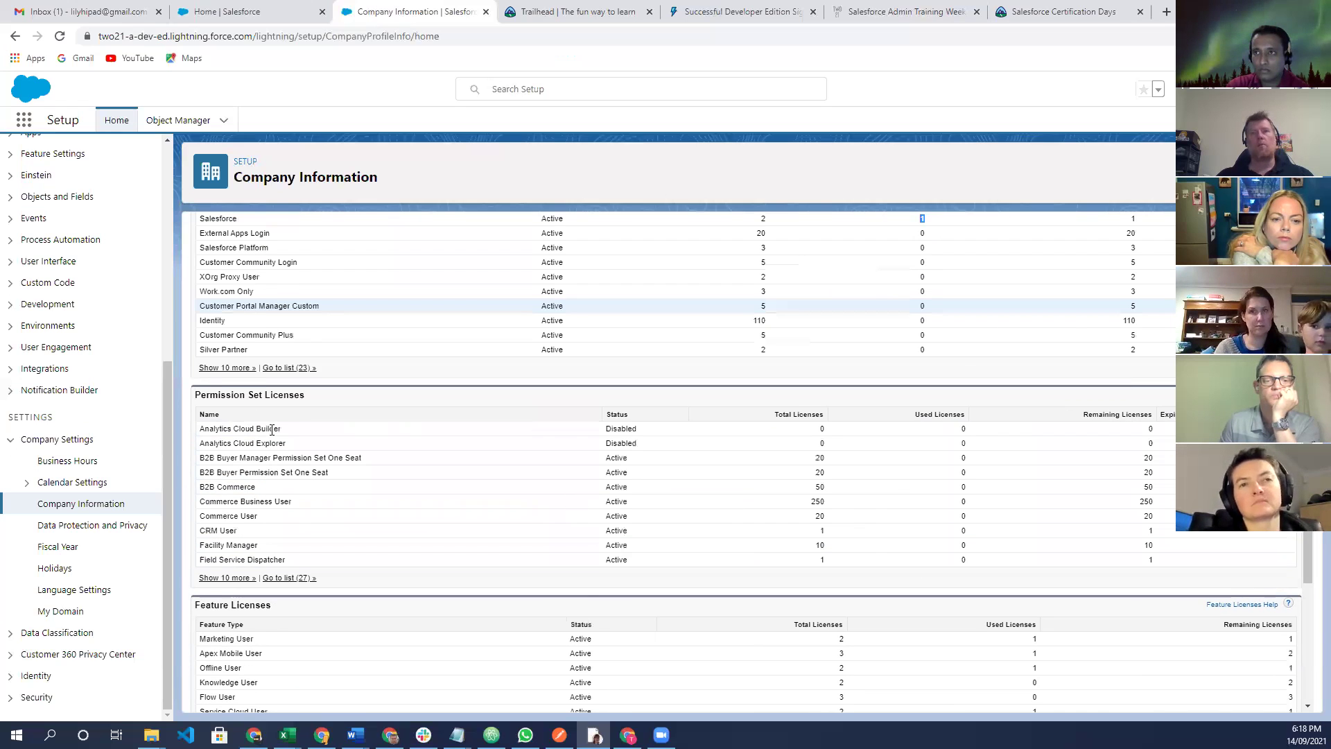
{"action": "scroll", "coordinate": [276, 444], "scroll_direction": "down", "scroll_amount": 1}
{"action": "scroll", "coordinate": [279, 477], "scroll_direction": "down", "scroll_amount": 2}
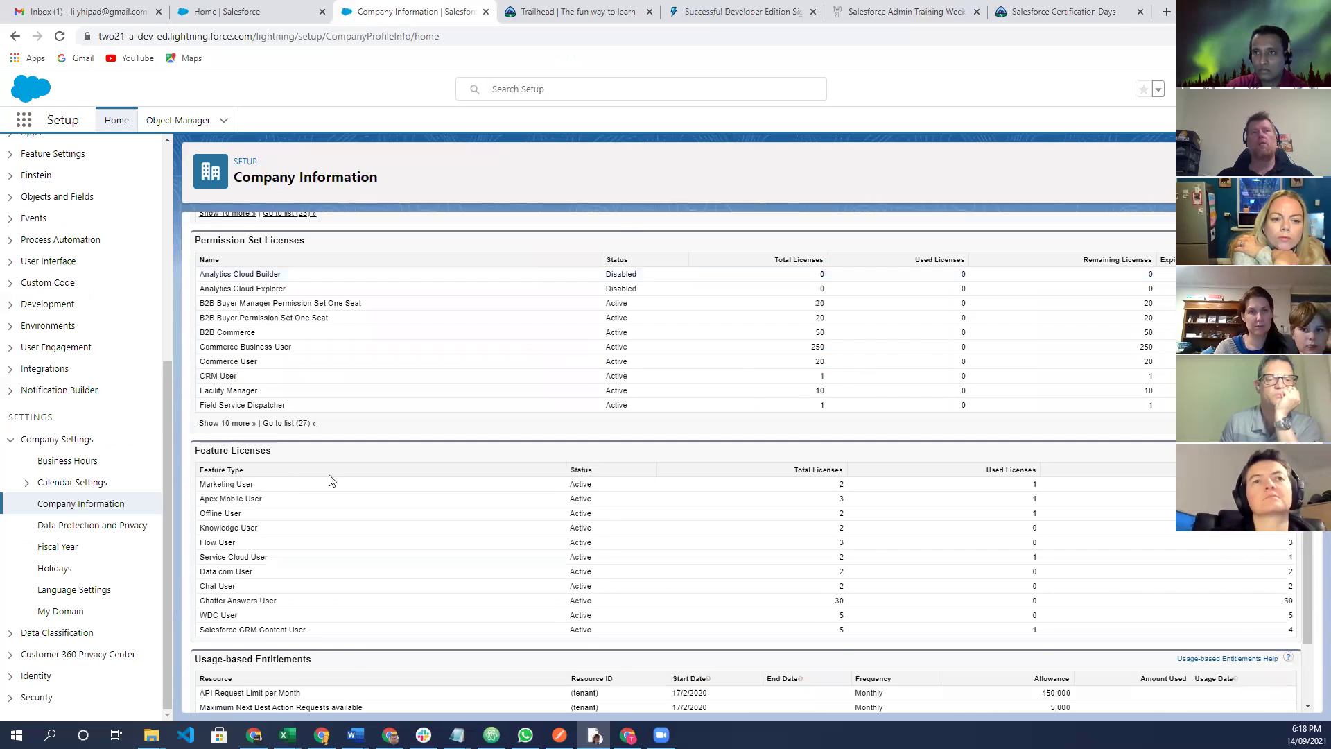
Examine the Usage-based Entitlements of the organization and return to the Organization Detail section.
{"action": "scroll", "coordinate": [330, 480], "scroll_direction": "down", "scroll_amount": 2}
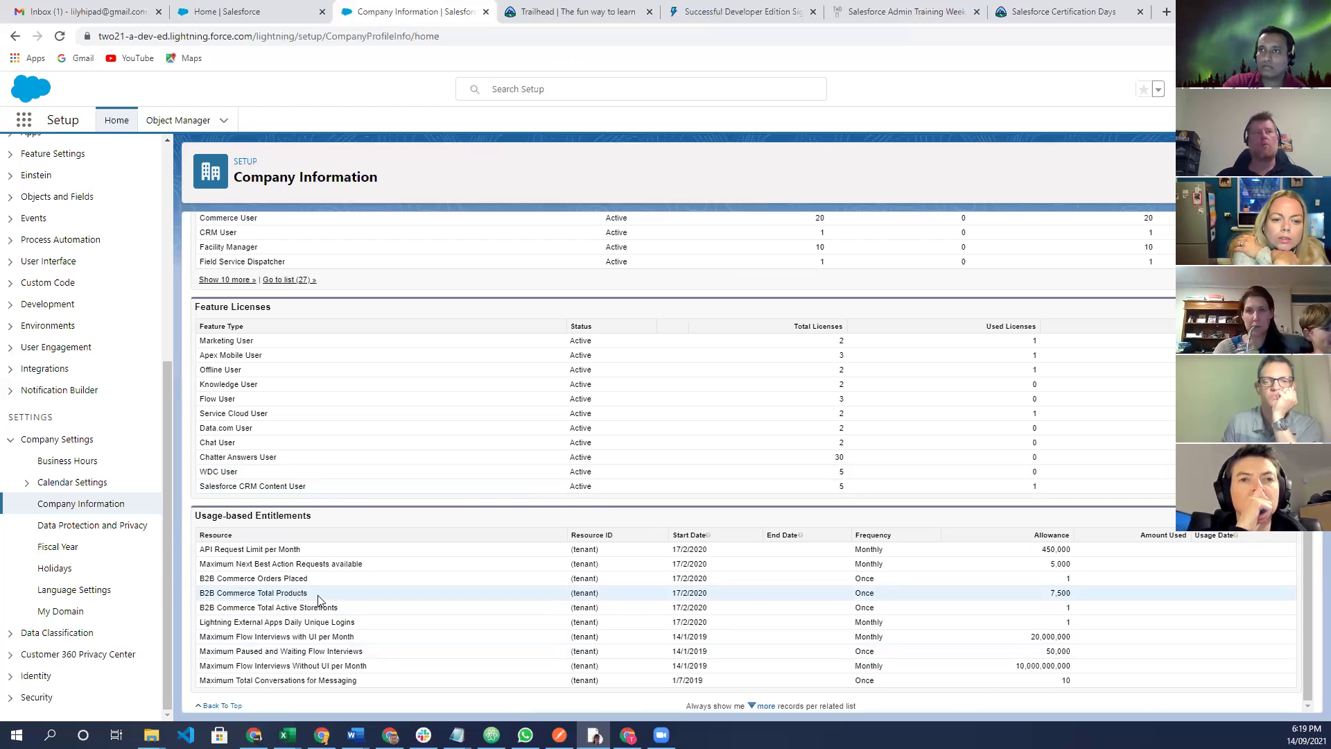
{"action": "scroll", "coordinate": [341, 601], "scroll_direction": "up", "scroll_amount": 4}
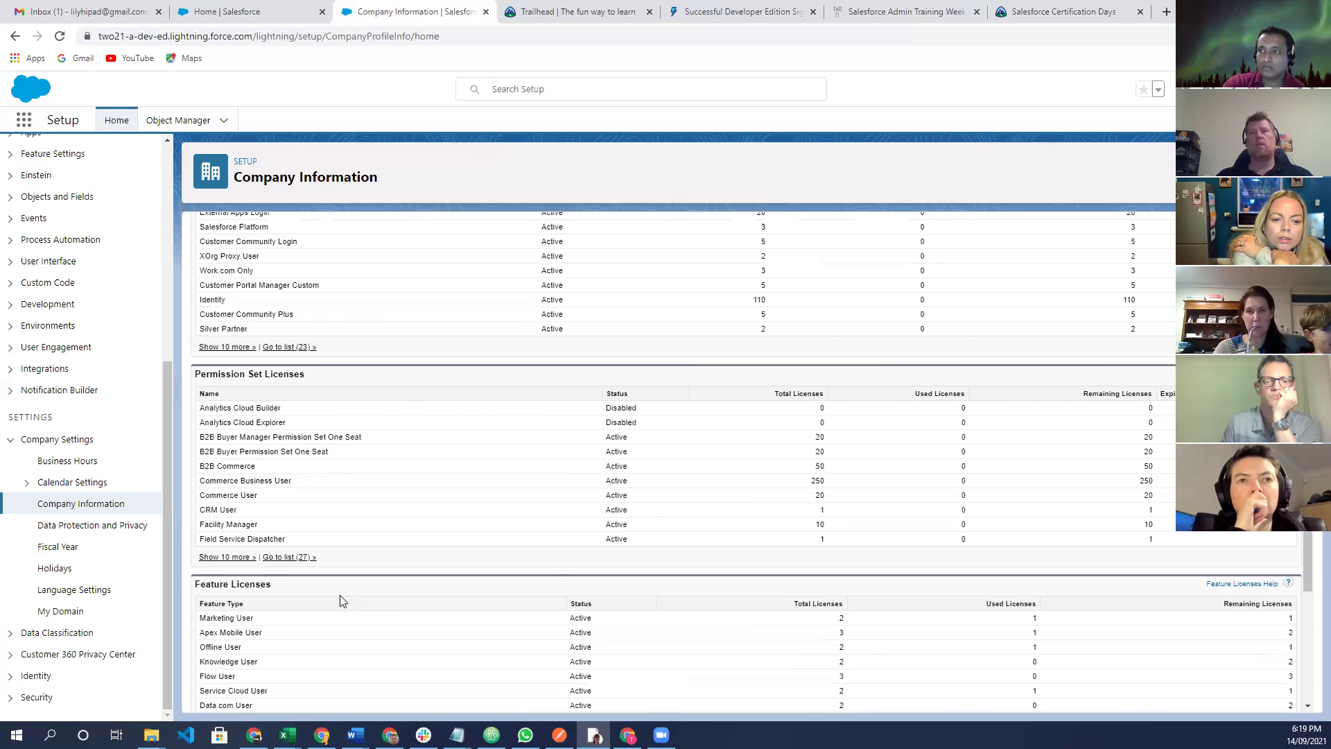
{"action": "scroll", "coordinate": [340, 602], "scroll_direction": "up", "scroll_amount": 4}
{"action": "scroll", "coordinate": [340, 602], "scroll_direction": "up", "scroll_amount": 2}
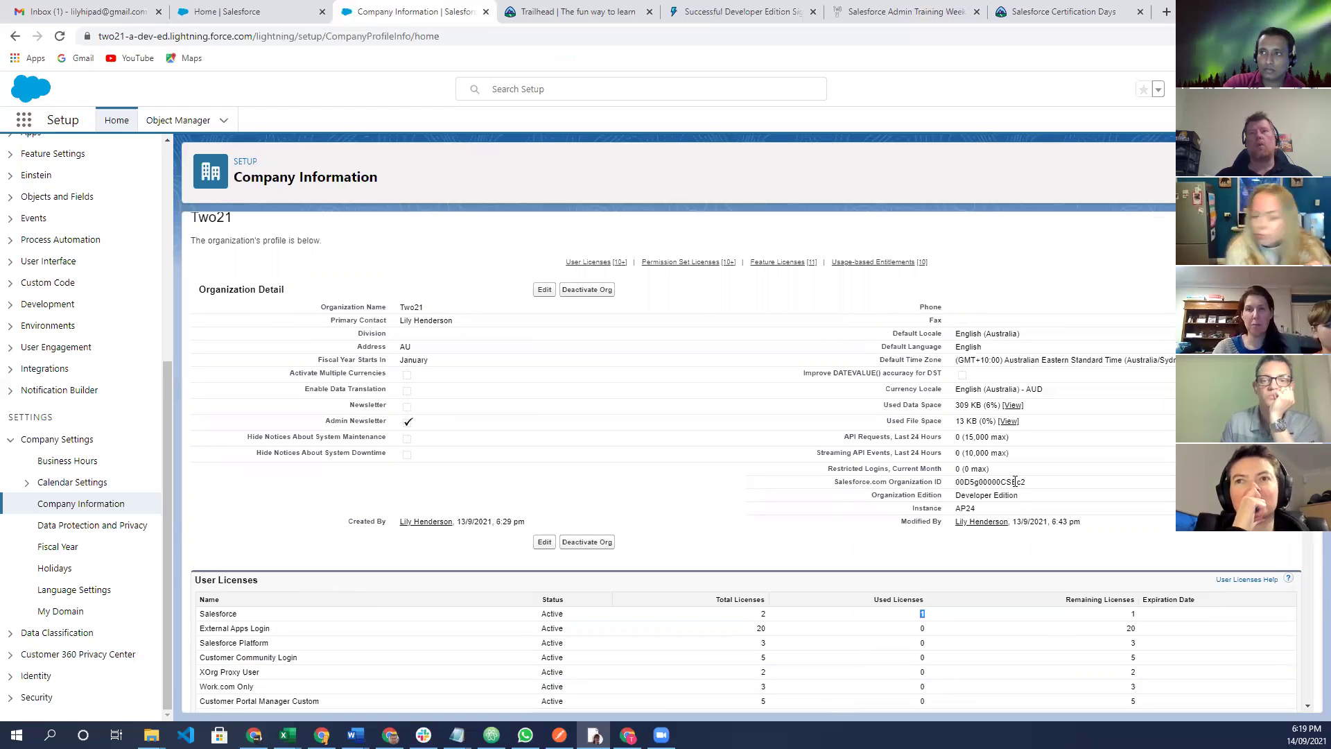
Highlight the Salesforce.com Organization ID and the Instance in the organization details.
{"action": "left_click_drag", "start_coordinate": [957, 483], "coordinate": [1033, 485]}
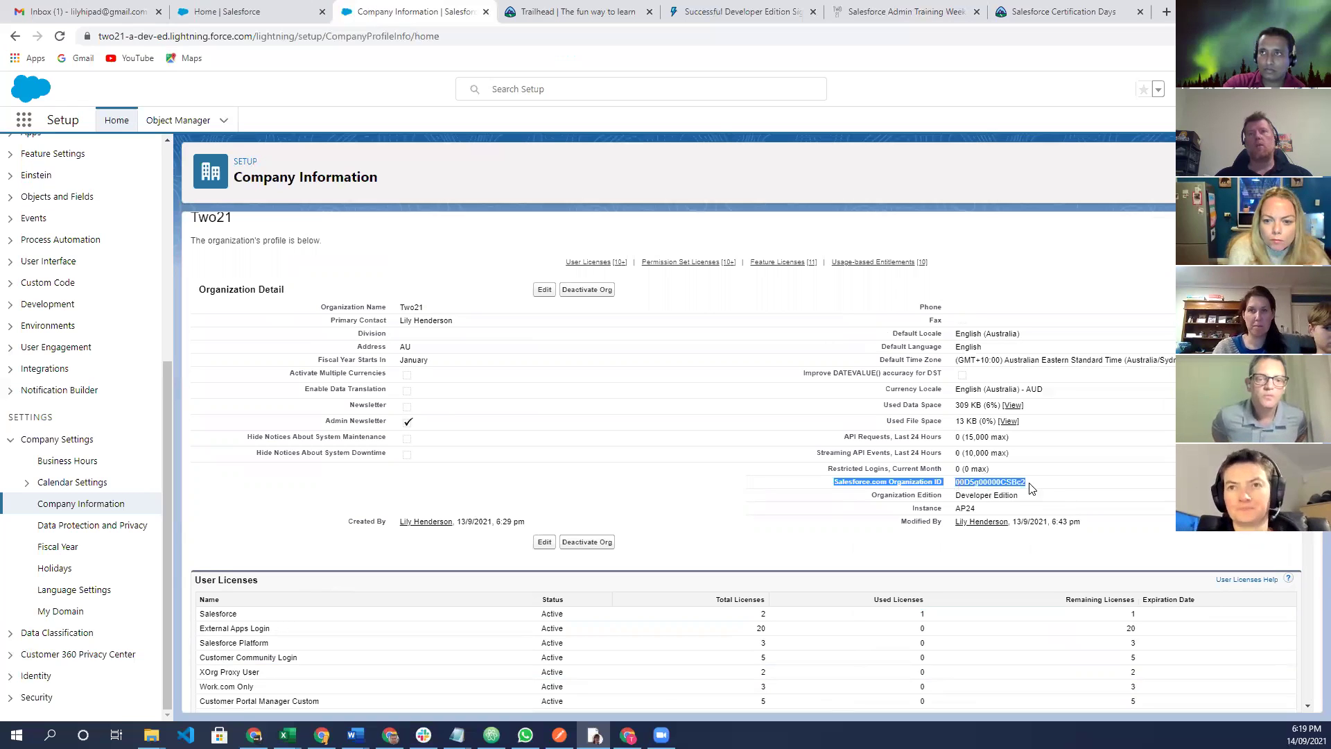
{"action": "left_click", "coordinate": [1038, 487]}
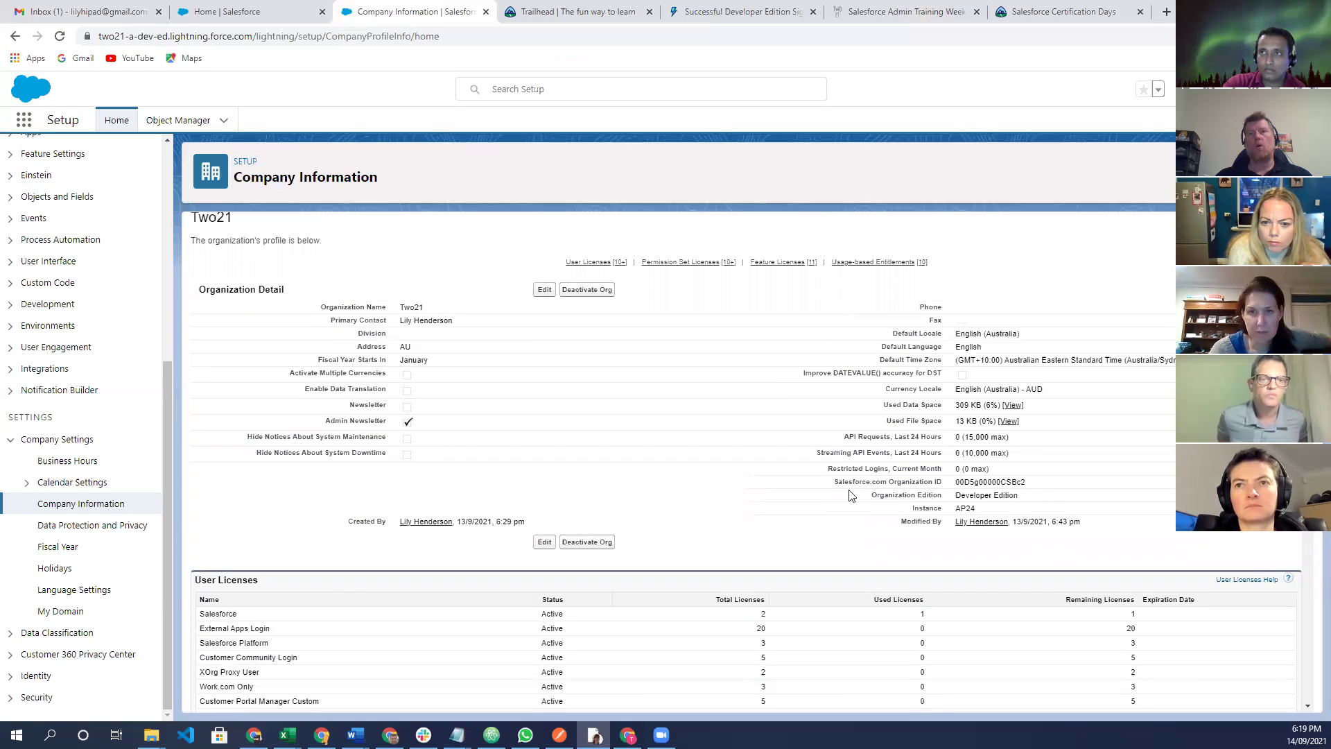
{"action": "left_click_drag", "start_coordinate": [836, 483], "coordinate": [1033, 486]}
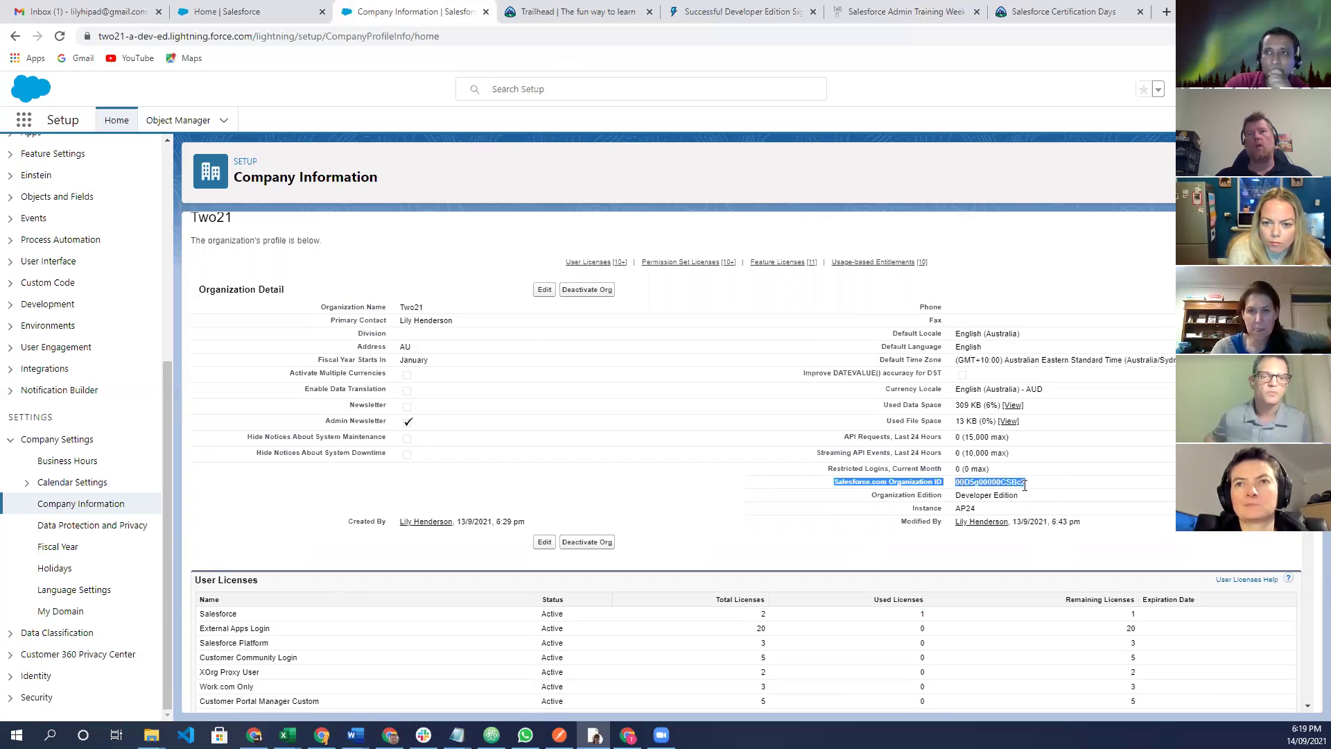
{"action": "left_click", "coordinate": [959, 483]}
{"action": "left_click_drag", "start_coordinate": [958, 483], "coordinate": [1085, 491]}
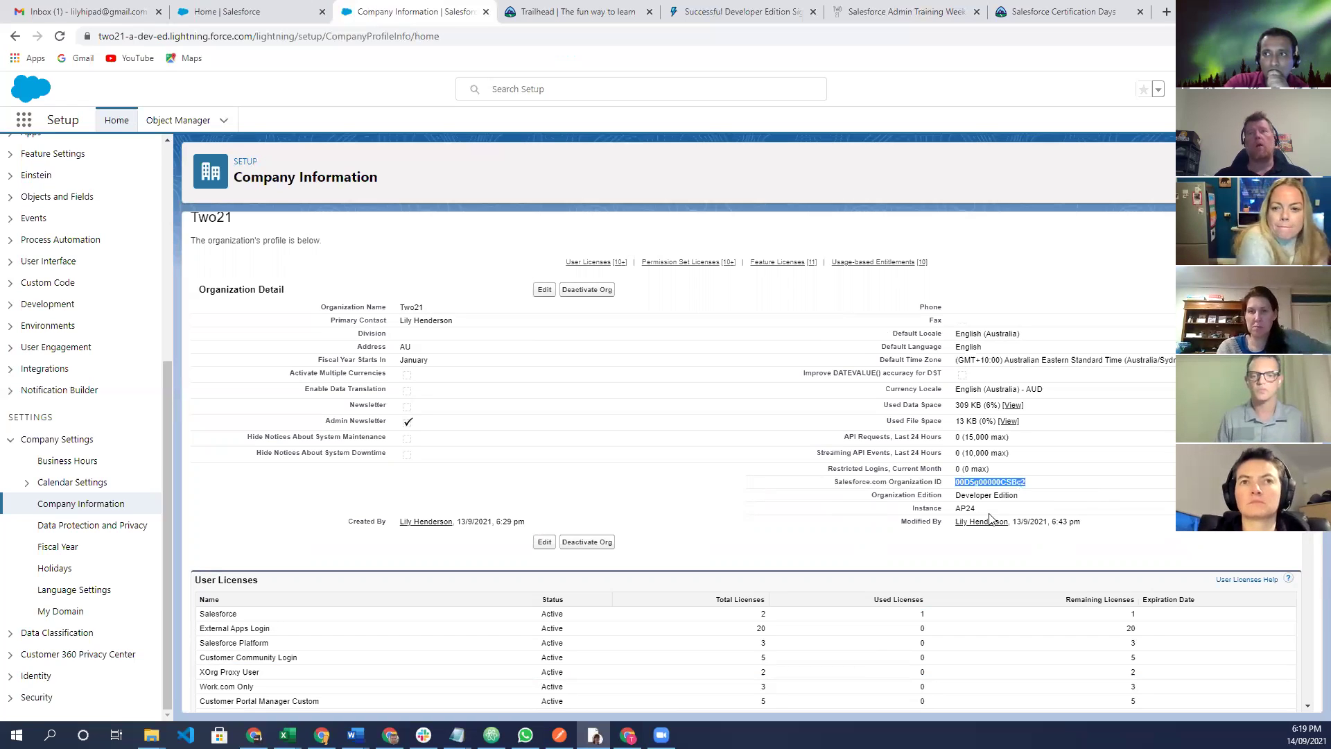
{"action": "left_click_drag", "start_coordinate": [956, 511], "coordinate": [1141, 511]}
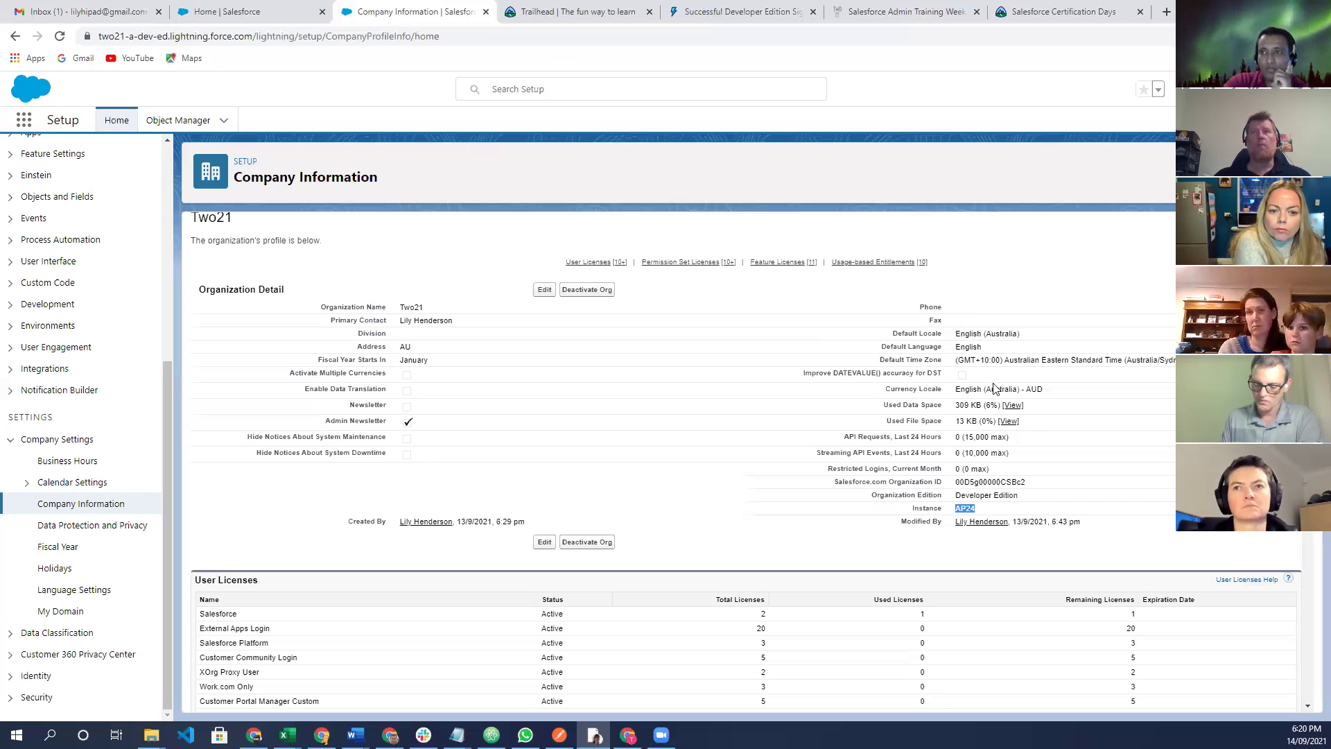
Point out the Default Time Zone and the Activate Multiple Currencies setting in the organization details.
{"action": "left_click", "coordinate": [972, 359]}
{"action": "triple_click", "coordinate": [972, 359]}
{"action": "left_click", "coordinate": [972, 359]}
{"action": "left_click_drag", "start_coordinate": [1194, 360], "coordinate": [1140, 360]}
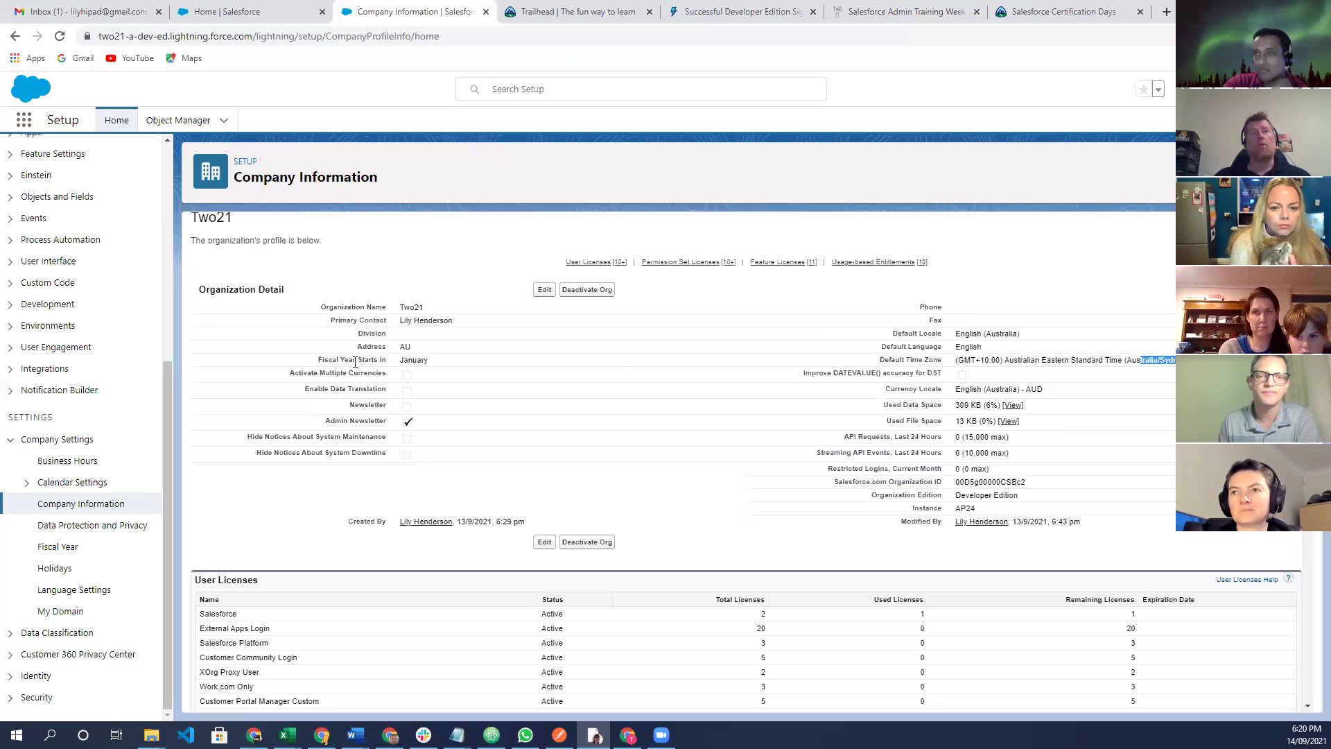
{"action": "left_click_drag", "start_coordinate": [289, 374], "coordinate": [391, 382]}
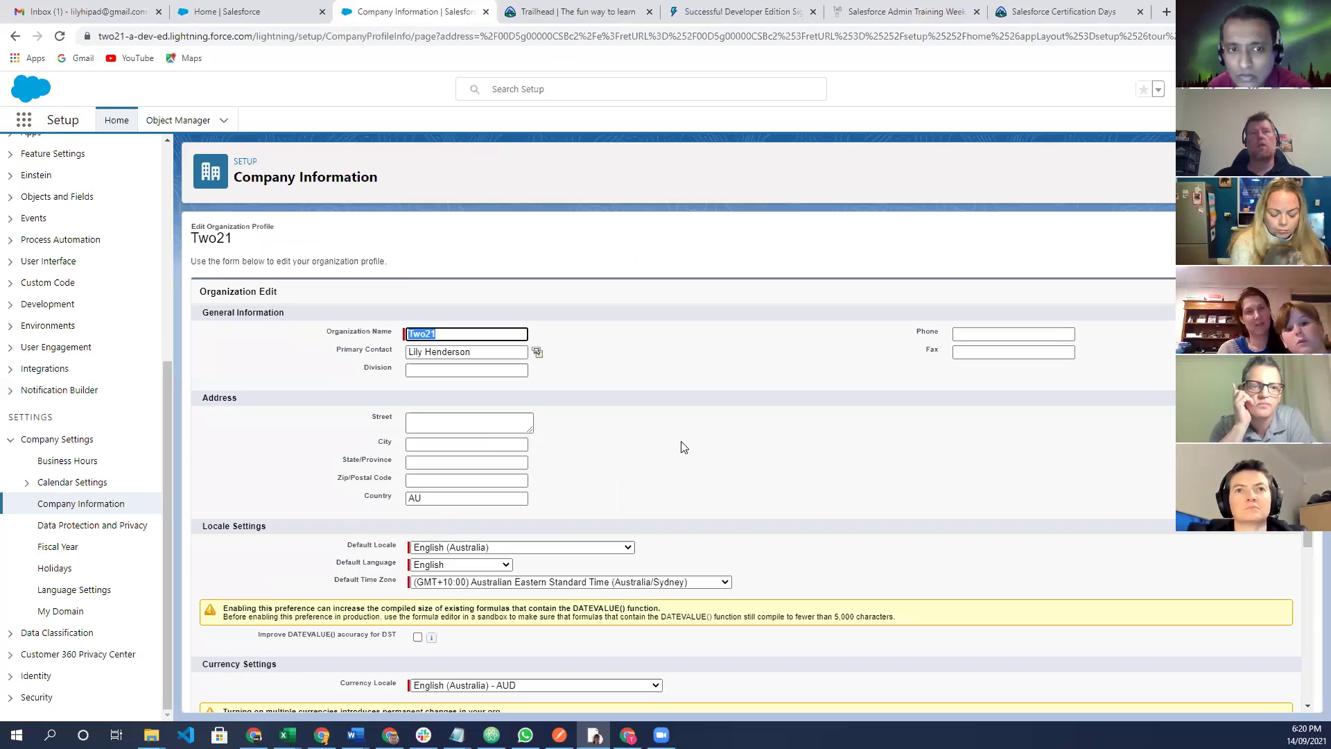
Set the organization's default time zone to (GMT+08:00) Australian Western Standard Time (Australia/Perth) and save the profile.
{"action": "scroll", "coordinate": [683, 443], "scroll_direction": "down", "scroll_amount": 1}
{"action": "scroll", "coordinate": [681, 443], "scroll_direction": "down", "scroll_amount": 1}
{"action": "left_click", "coordinate": [680, 442]}
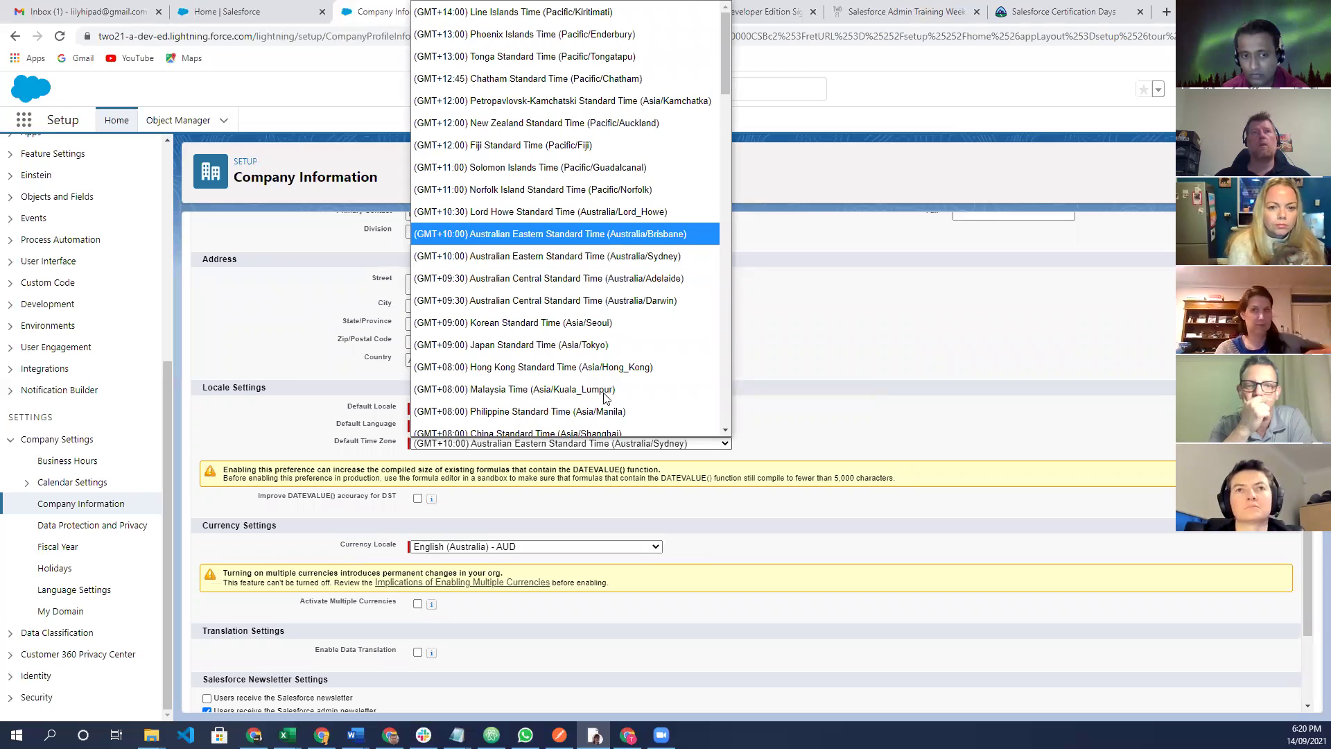
{"action": "scroll", "coordinate": [603, 371], "scroll_direction": "down", "scroll_amount": 2}
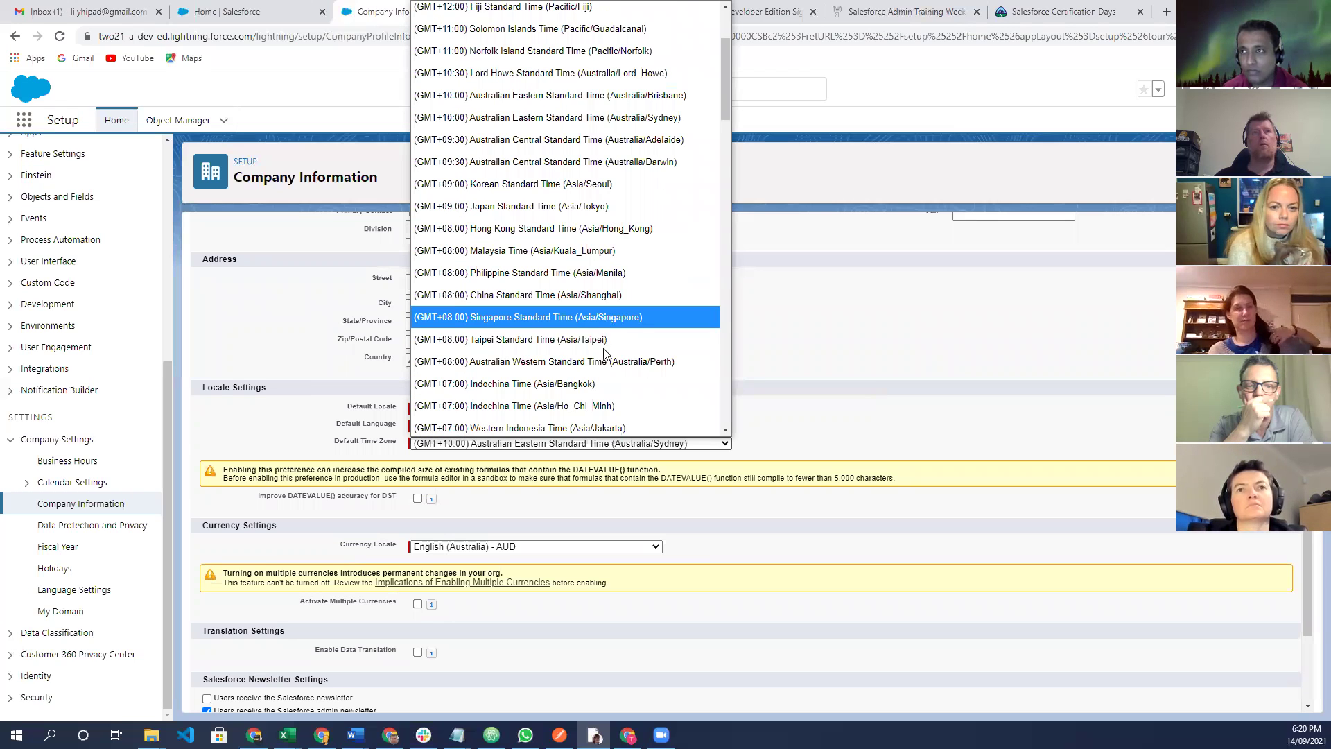
{"action": "key", "text": "Down"}
{"action": "key", "text": "Return"}
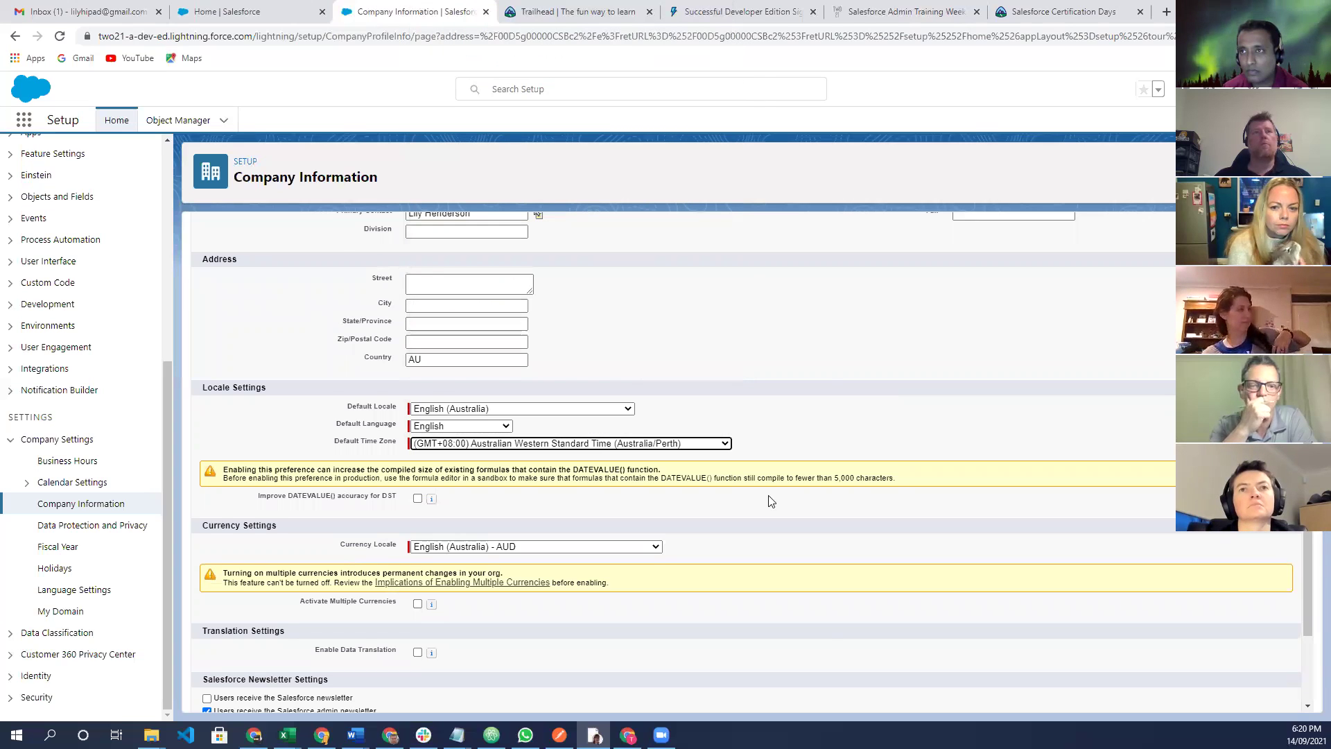
{"action": "scroll", "coordinate": [767, 497], "scroll_direction": "down", "scroll_amount": 2}
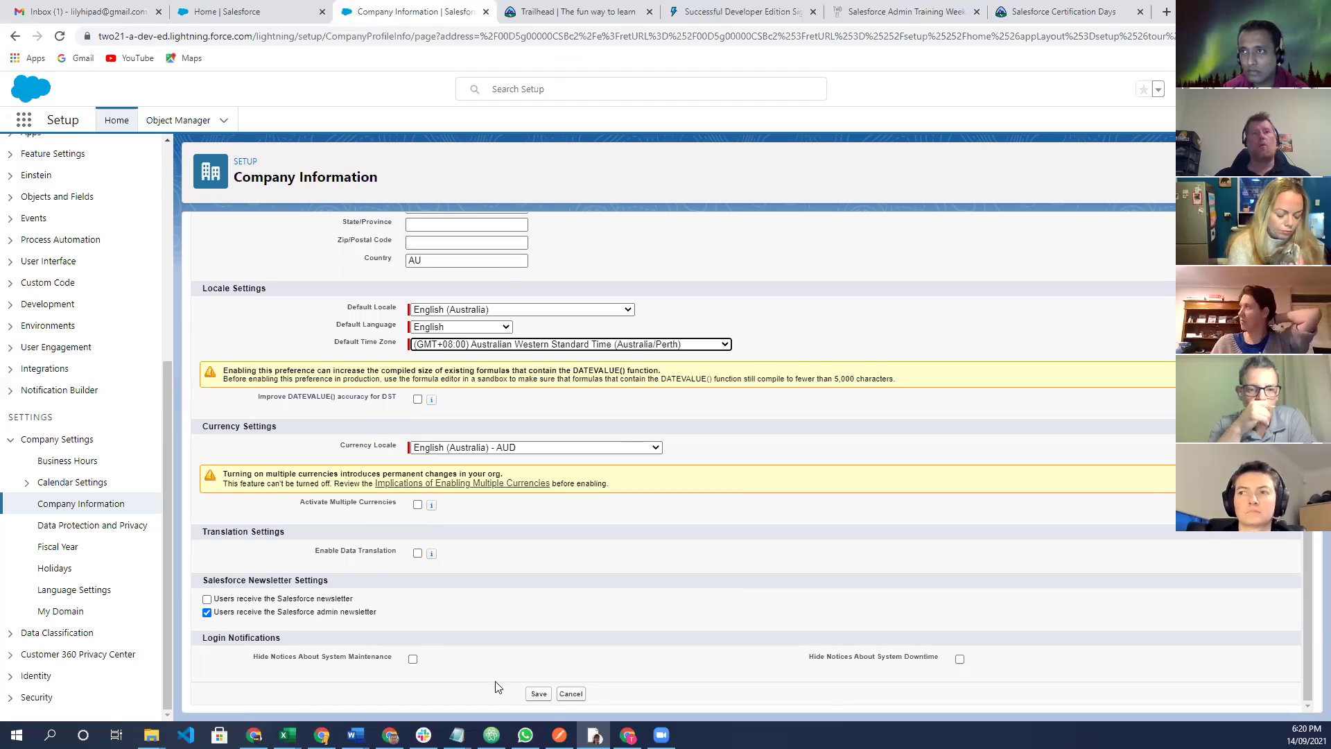
{"action": "left_click", "coordinate": [538, 694]}
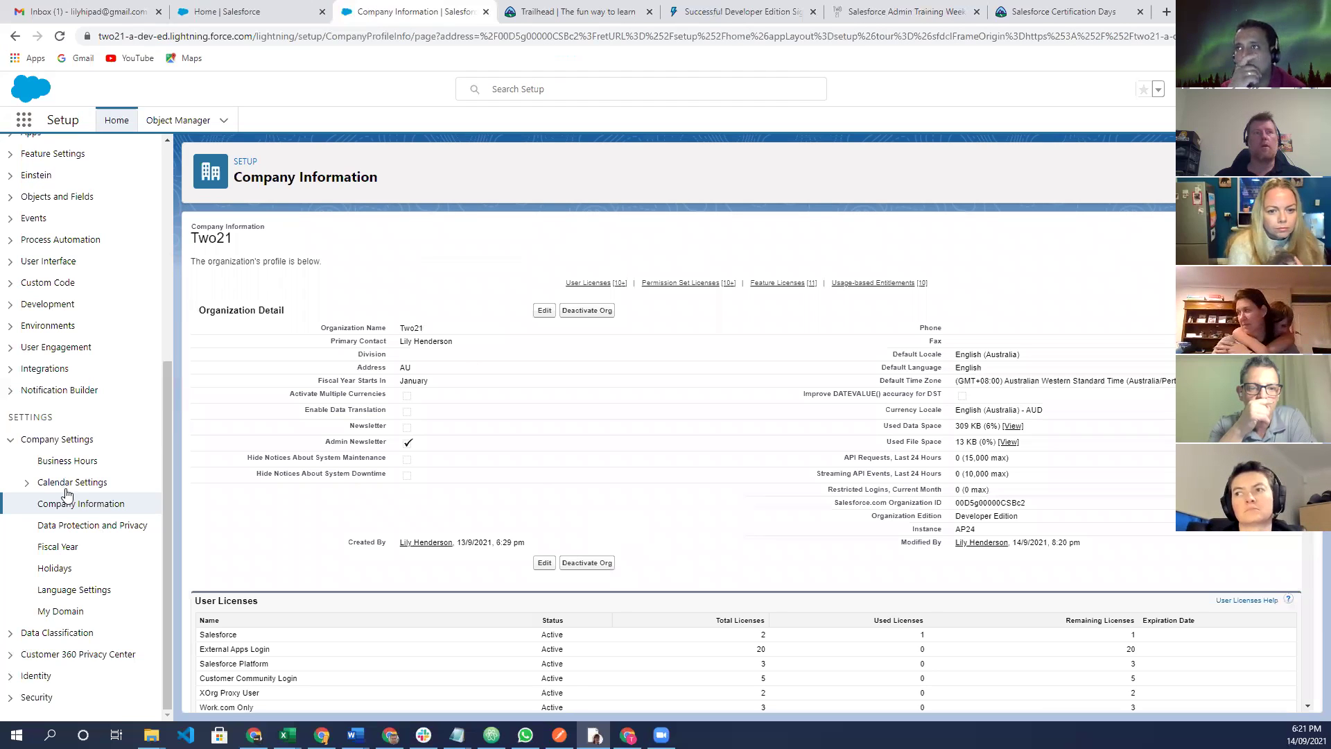
Review the Business Hours page and the Data Protection and Privacy page under Company Settings.
{"action": "left_click", "coordinate": [69, 462]}
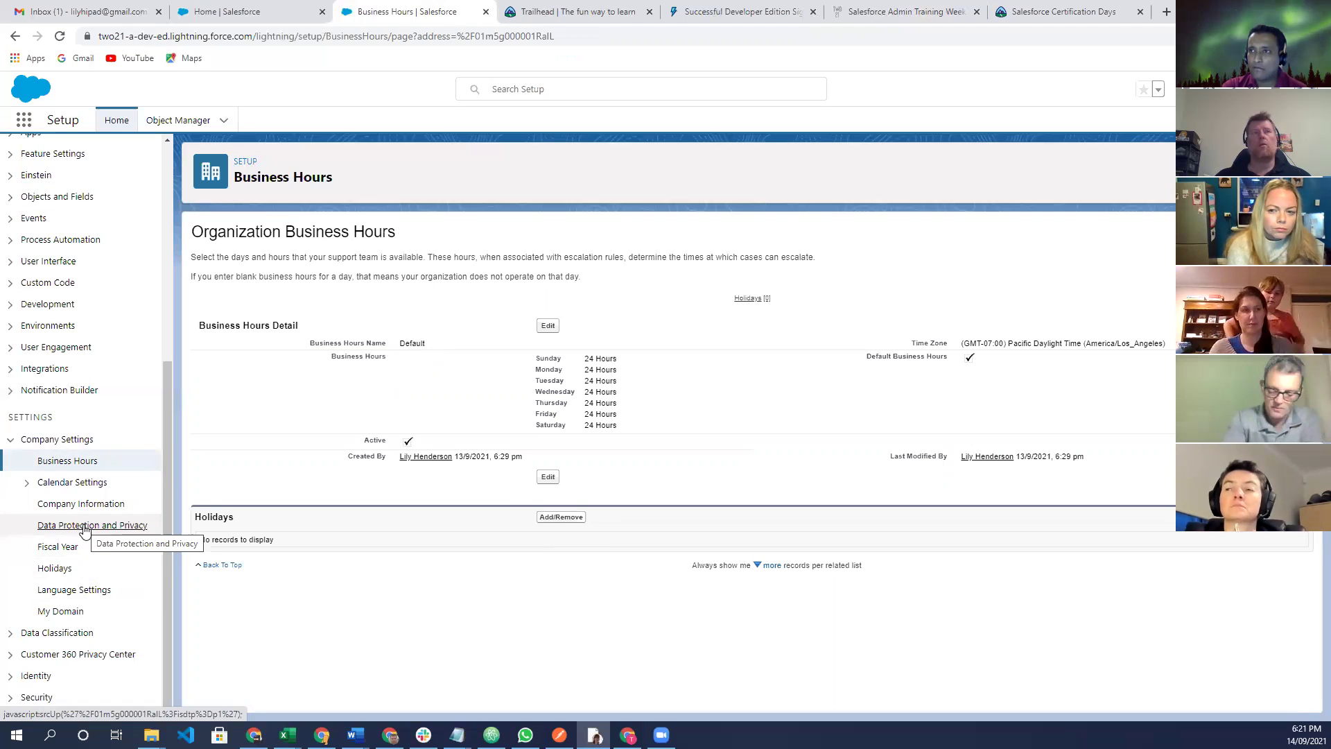
{"action": "left_click", "coordinate": [118, 528]}
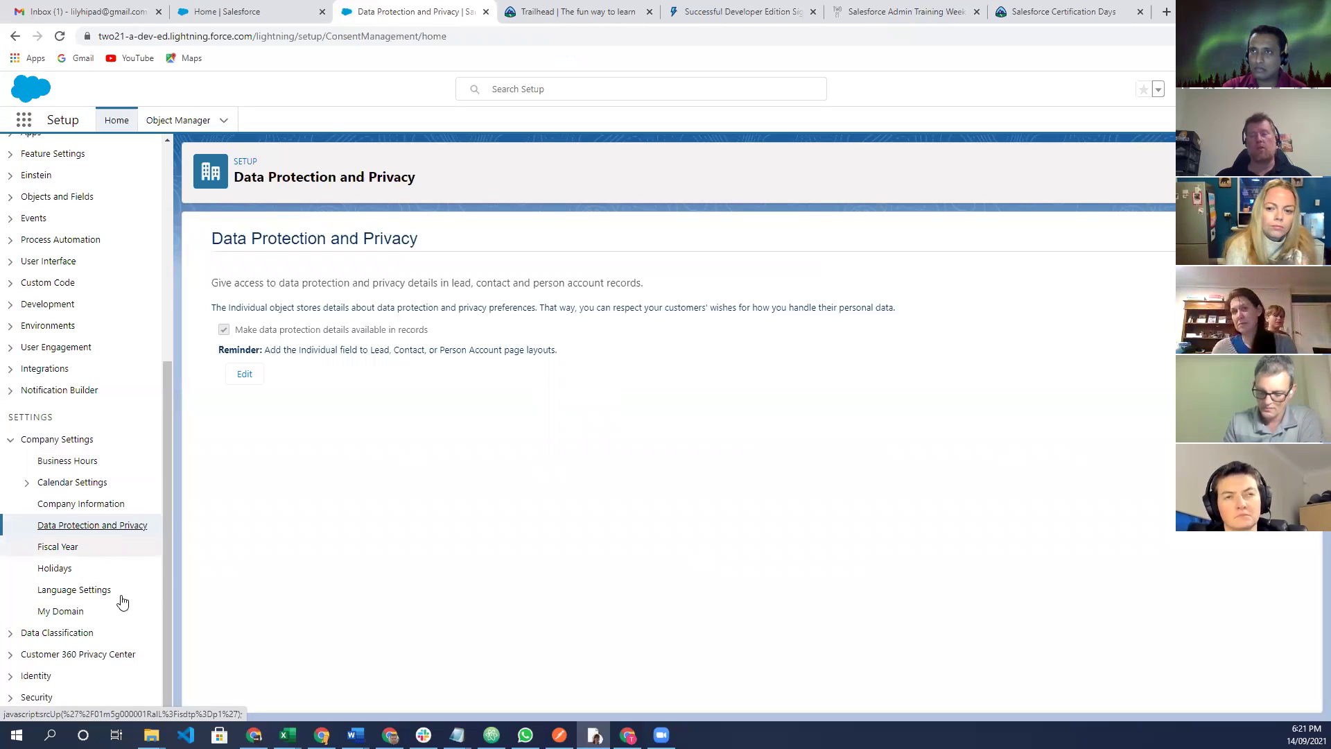
Open the My Domain page under Company Settings and highlight the domain name within the current My Domain URL.
{"action": "left_click", "coordinate": [68, 612]}
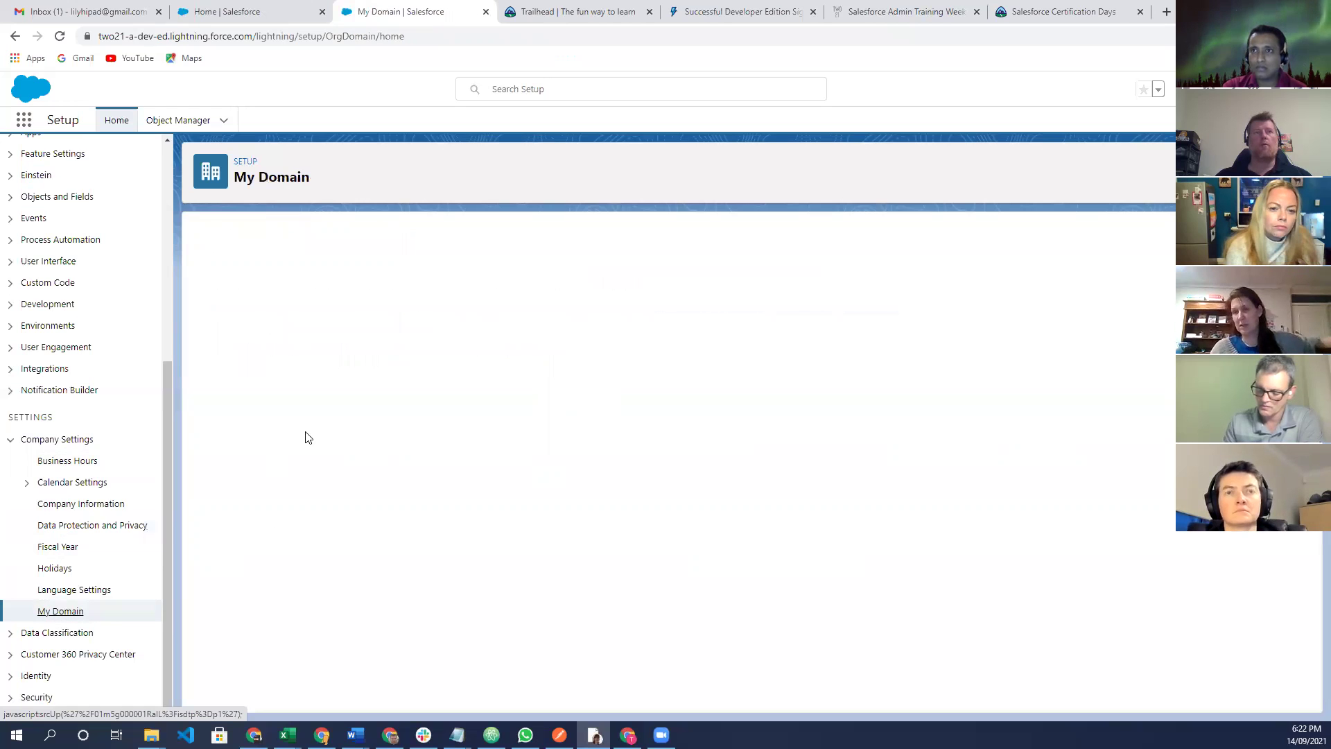
{"action": "scroll", "coordinate": [309, 434], "scroll_direction": "down", "scroll_amount": 1}
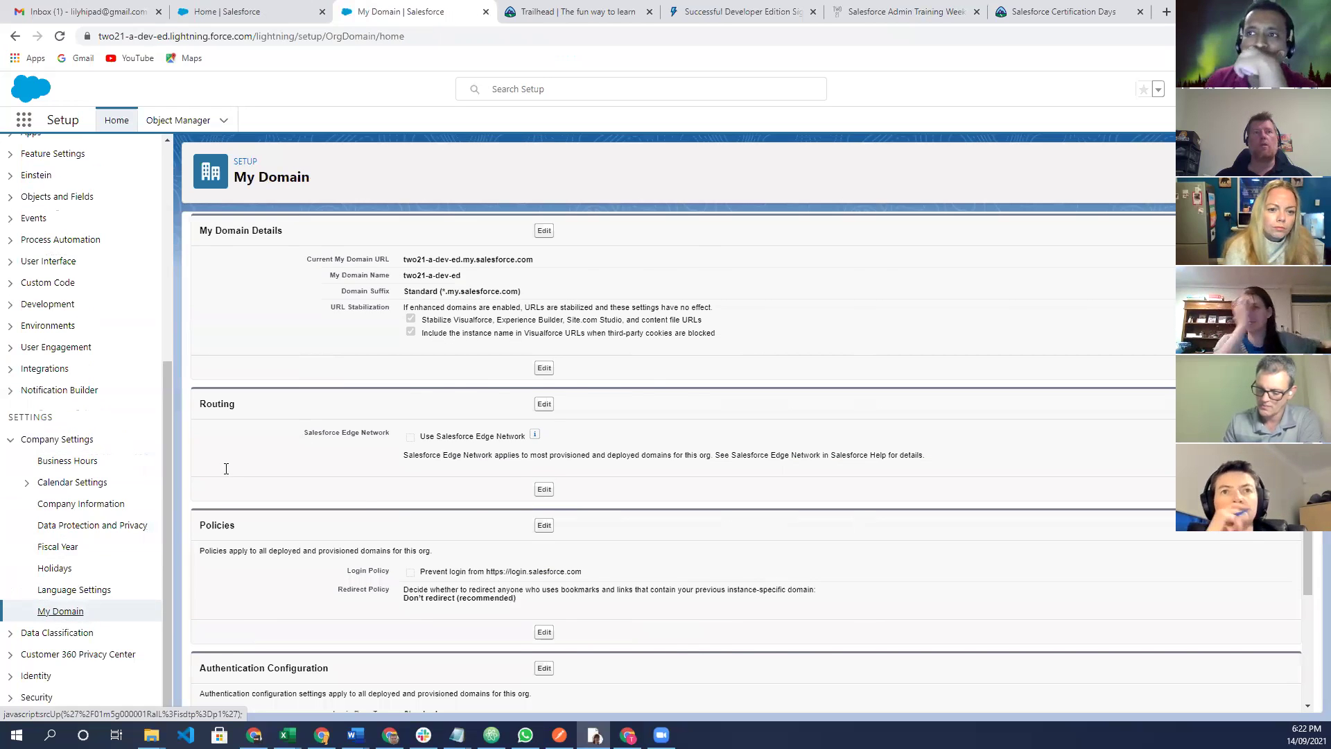
{"action": "scroll", "coordinate": [226, 469], "scroll_direction": "up", "scroll_amount": 1}
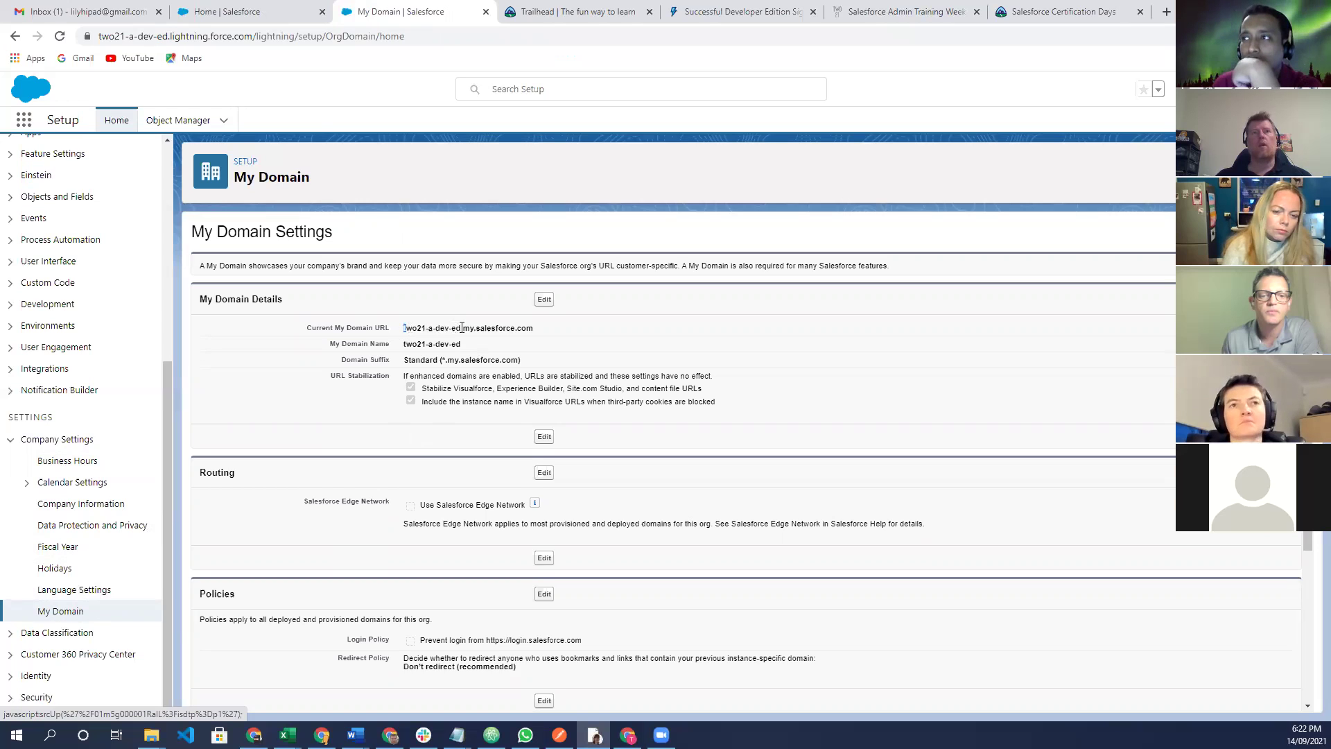
{"action": "left_click_drag", "start_coordinate": [404, 327], "coordinate": [462, 327]}
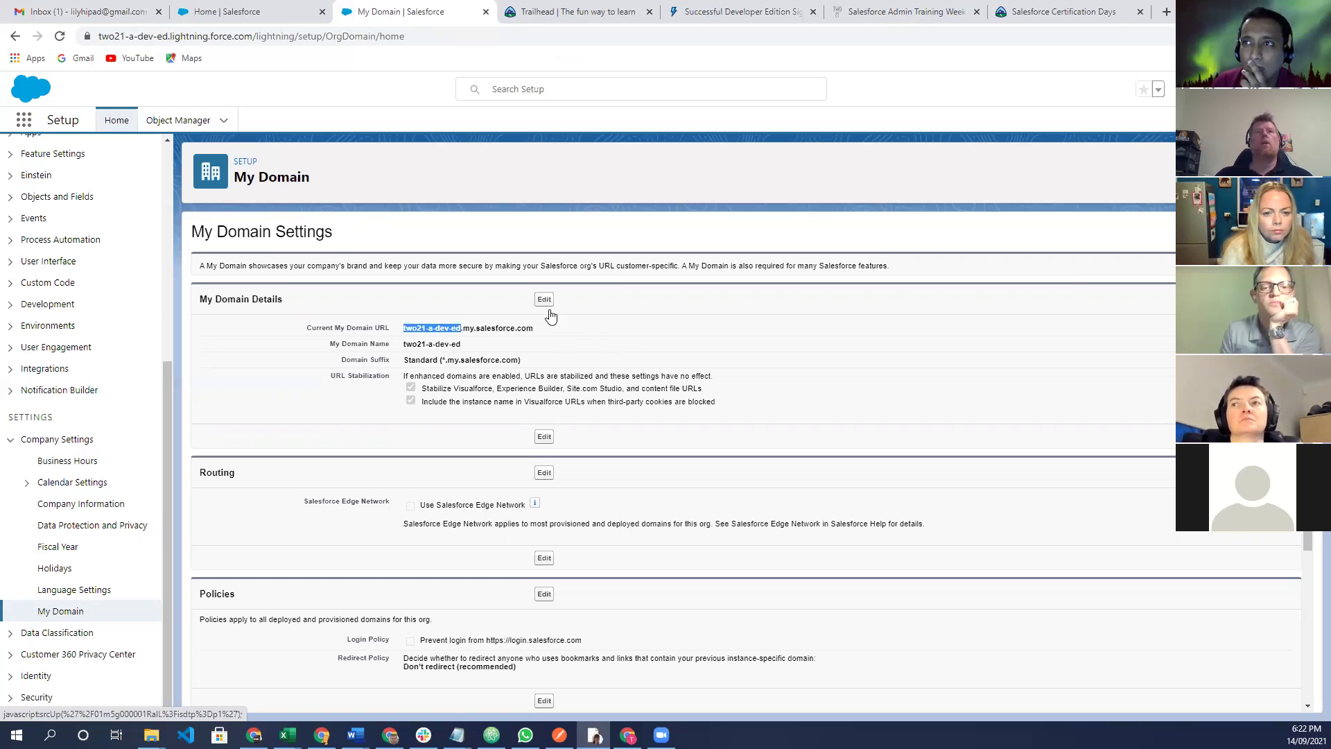
Edit the My Domain details, enter mydsudfdfdj as a trial domain name and check its availability.
{"action": "left_click", "coordinate": [544, 436]}
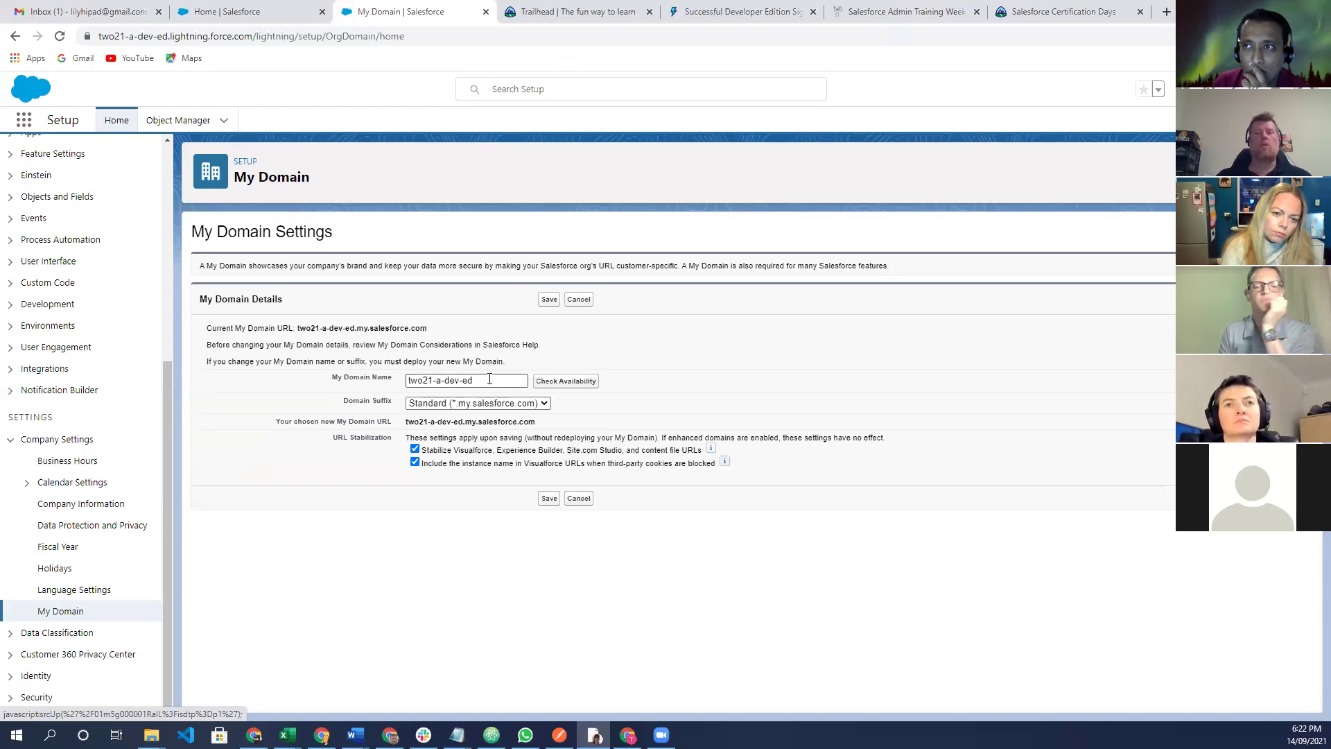
{"action": "triple_click", "coordinate": [414, 380]}
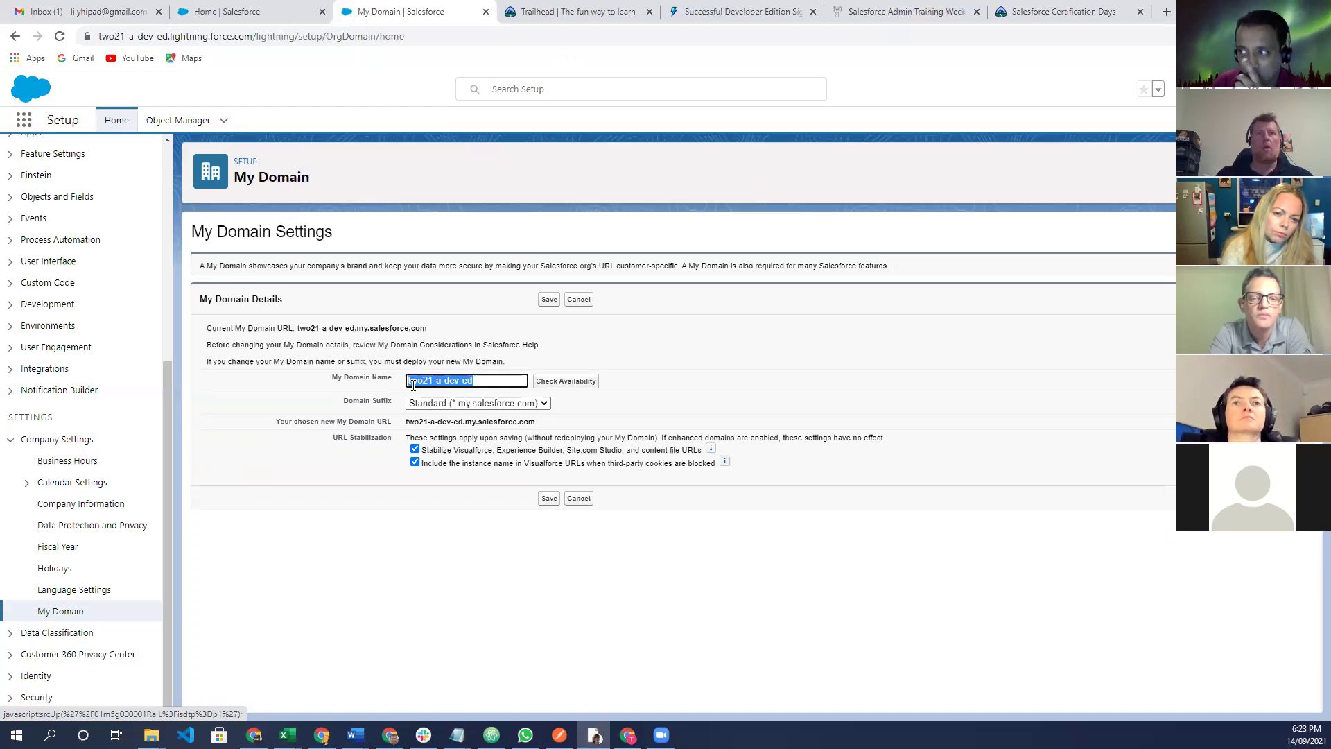
{"action": "type", "text": "m"}
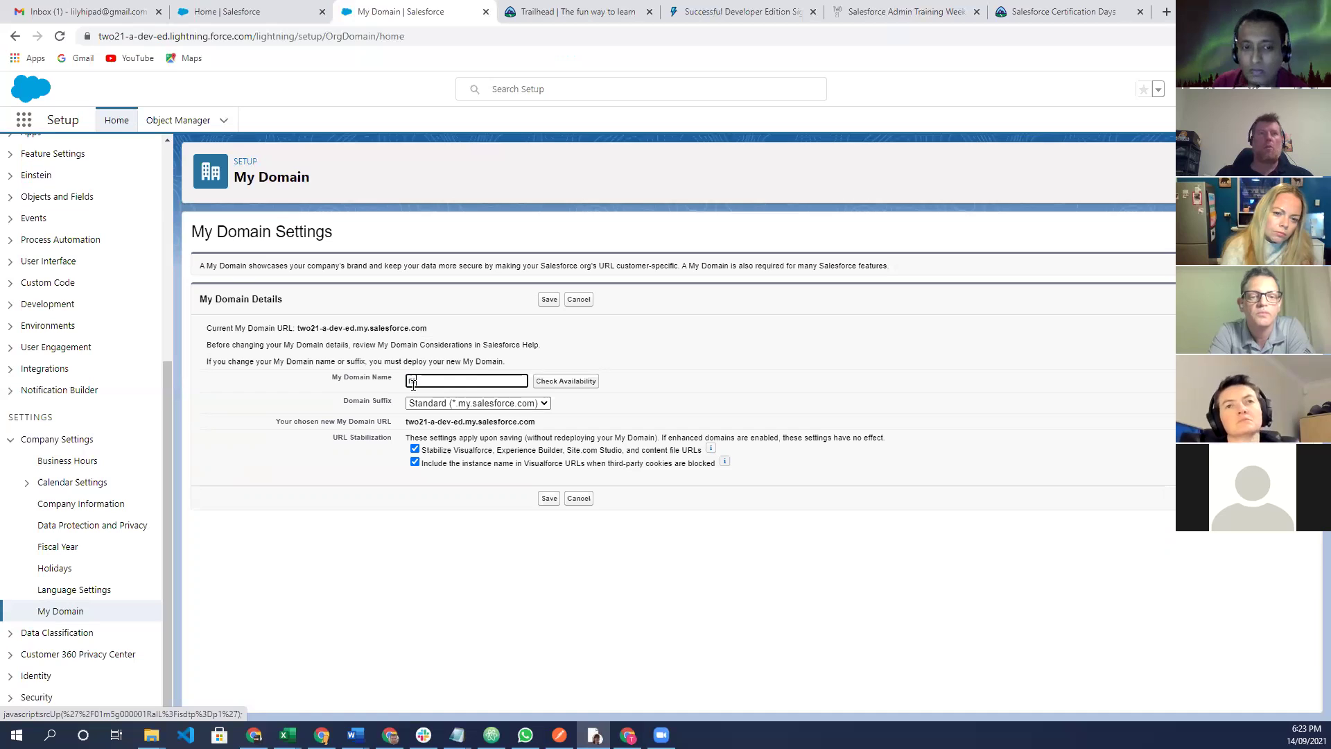
{"action": "type", "text": "ydsudfo"}
{"action": "type", "text": "fd"}
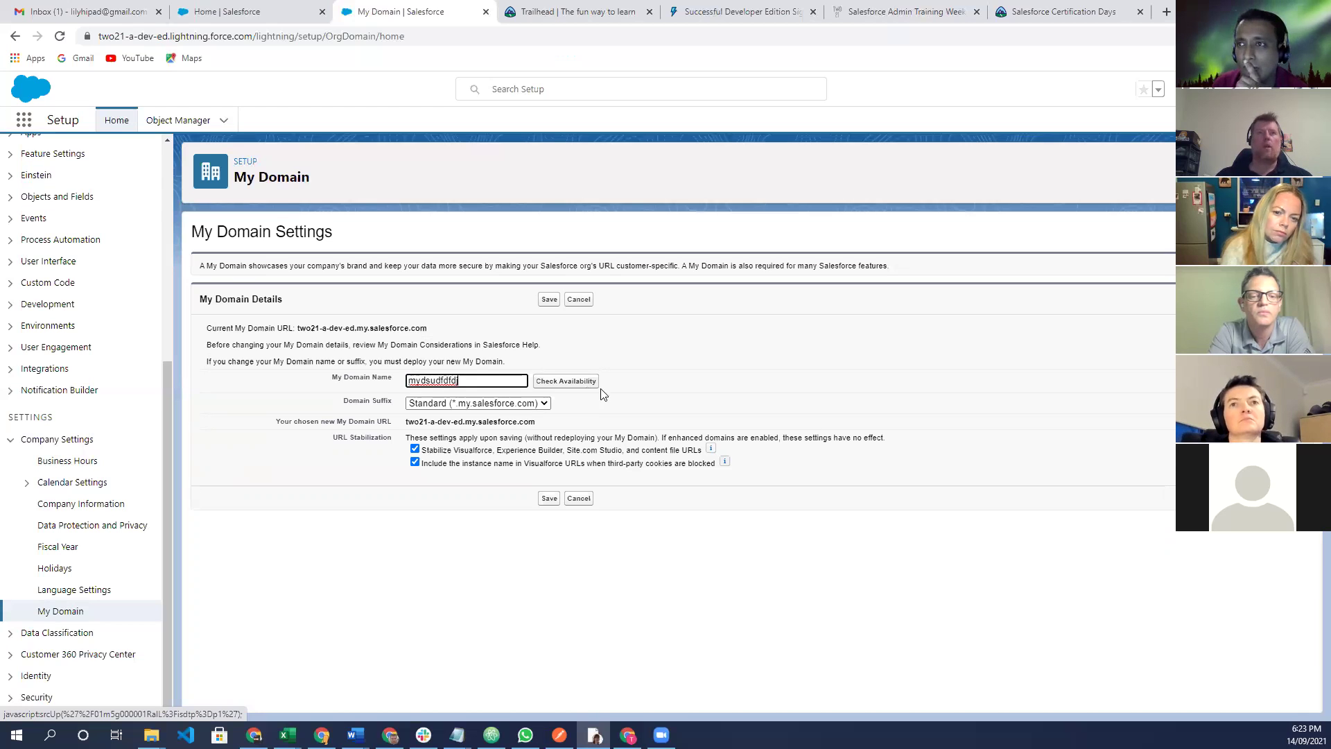
{"action": "type", "text": "j"}
{"action": "left_click", "coordinate": [595, 383]}
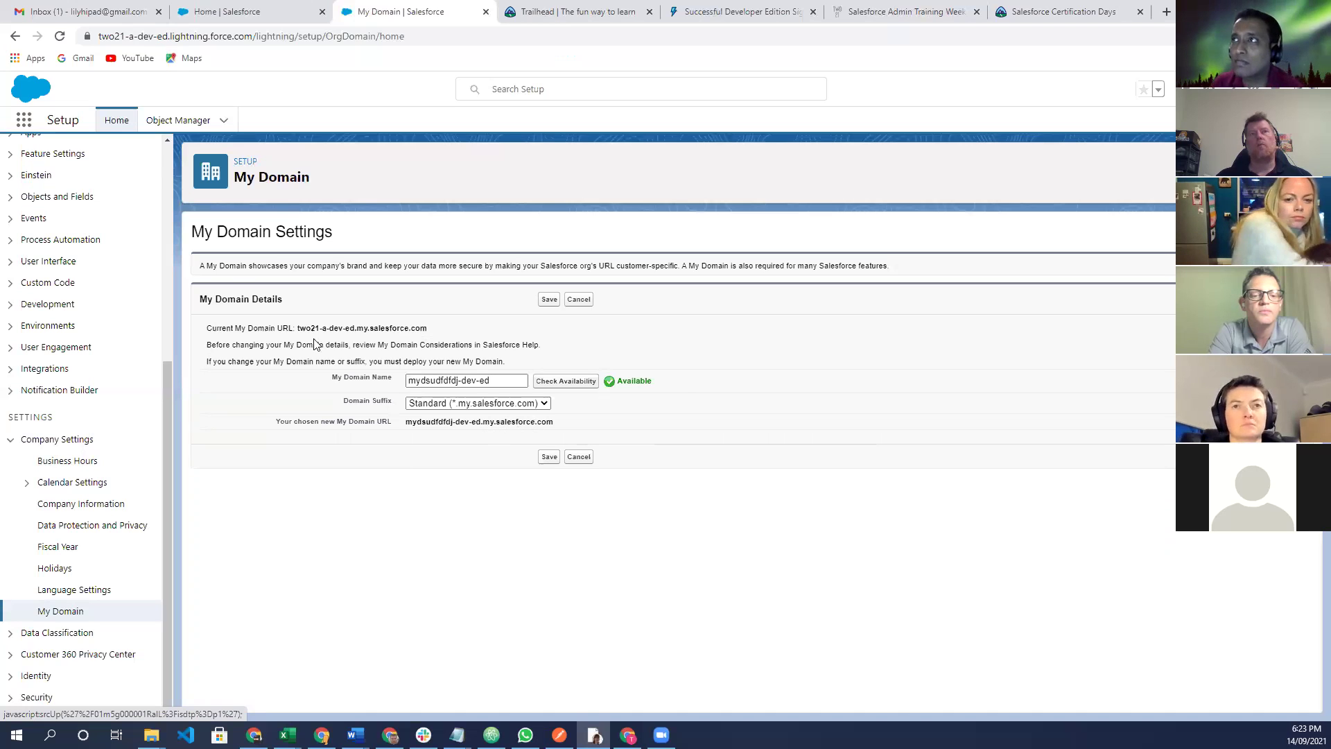
Try mykeltwo21-dev-ed as the My Domain name, inspect the proposed URL and leave the edit without saving.
{"action": "left_click", "coordinate": [421, 382]}
{"action": "left_click", "coordinate": [508, 382], "text": "shift"}
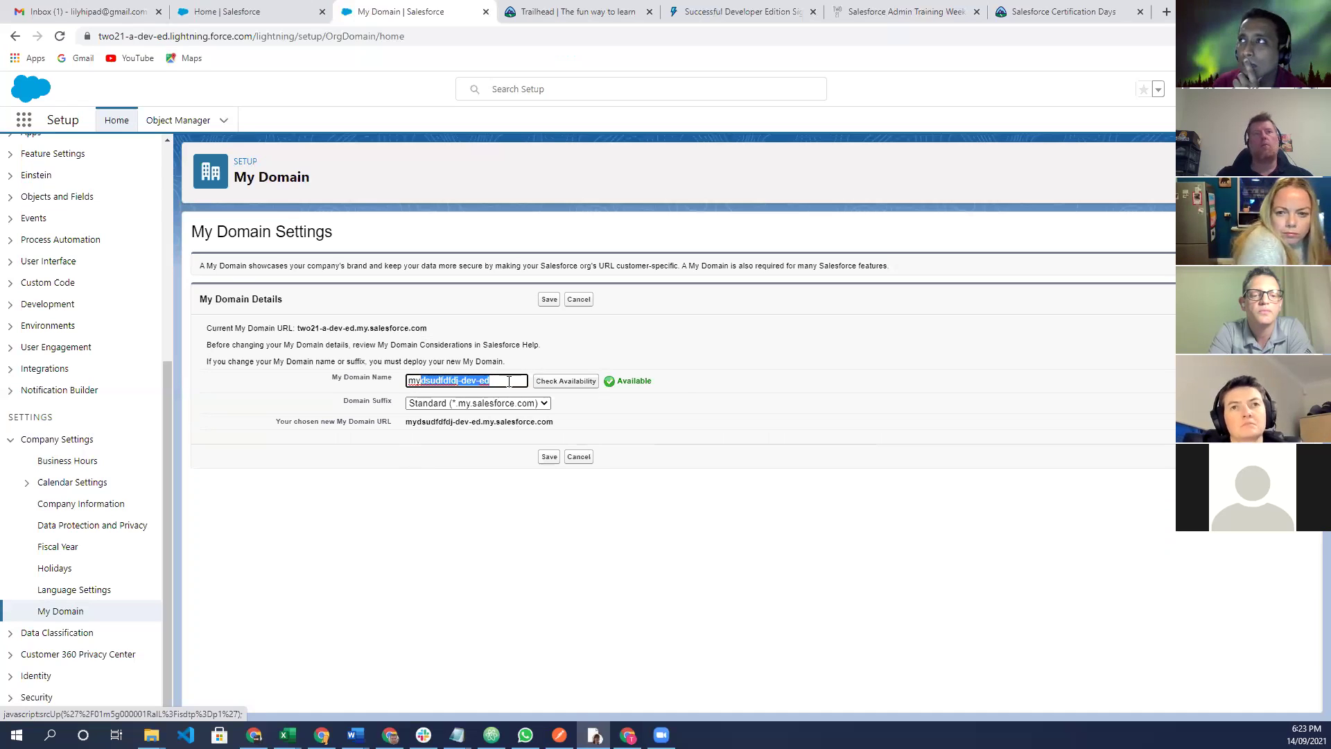
{"action": "type", "text": "keltwo21-dev-ed"}
{"action": "left_click", "coordinate": [790, 447]}
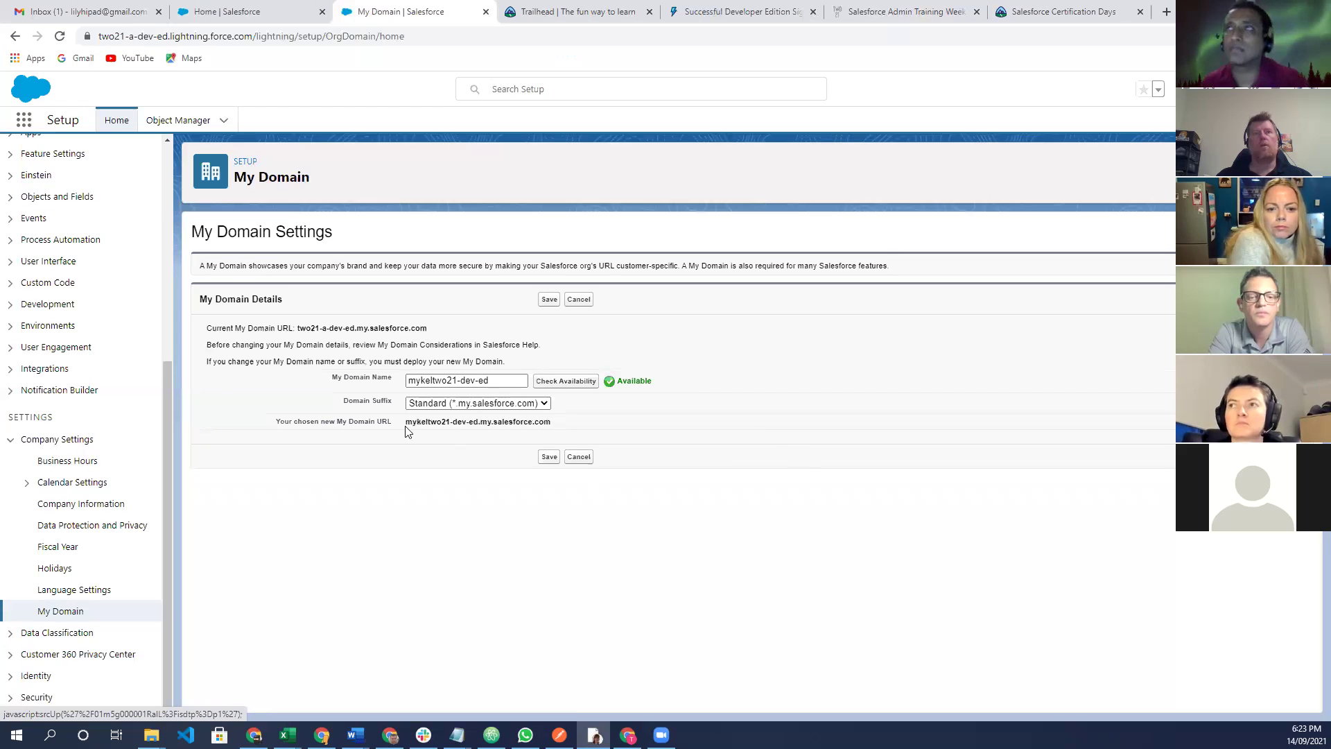
{"action": "left_click_drag", "start_coordinate": [406, 422], "coordinate": [452, 421]}
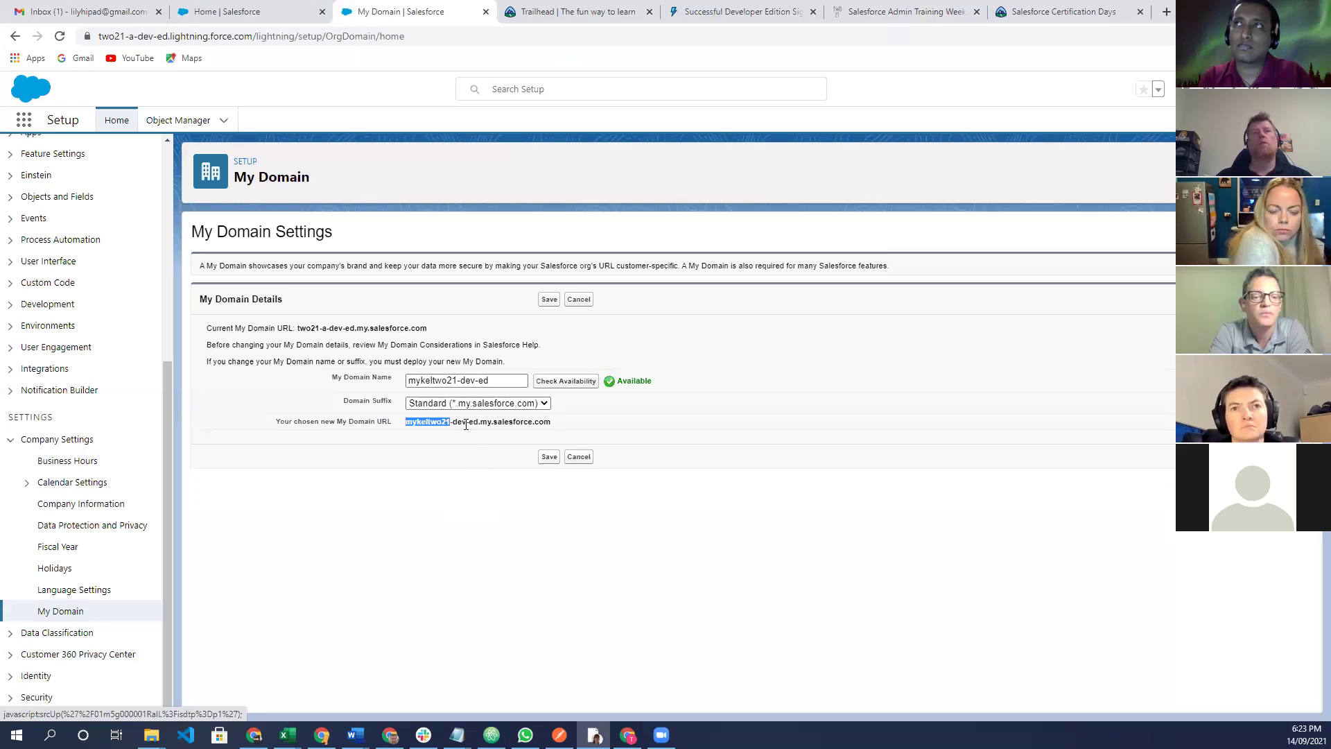
{"action": "left_click_drag", "start_coordinate": [478, 422], "coordinate": [458, 423]}
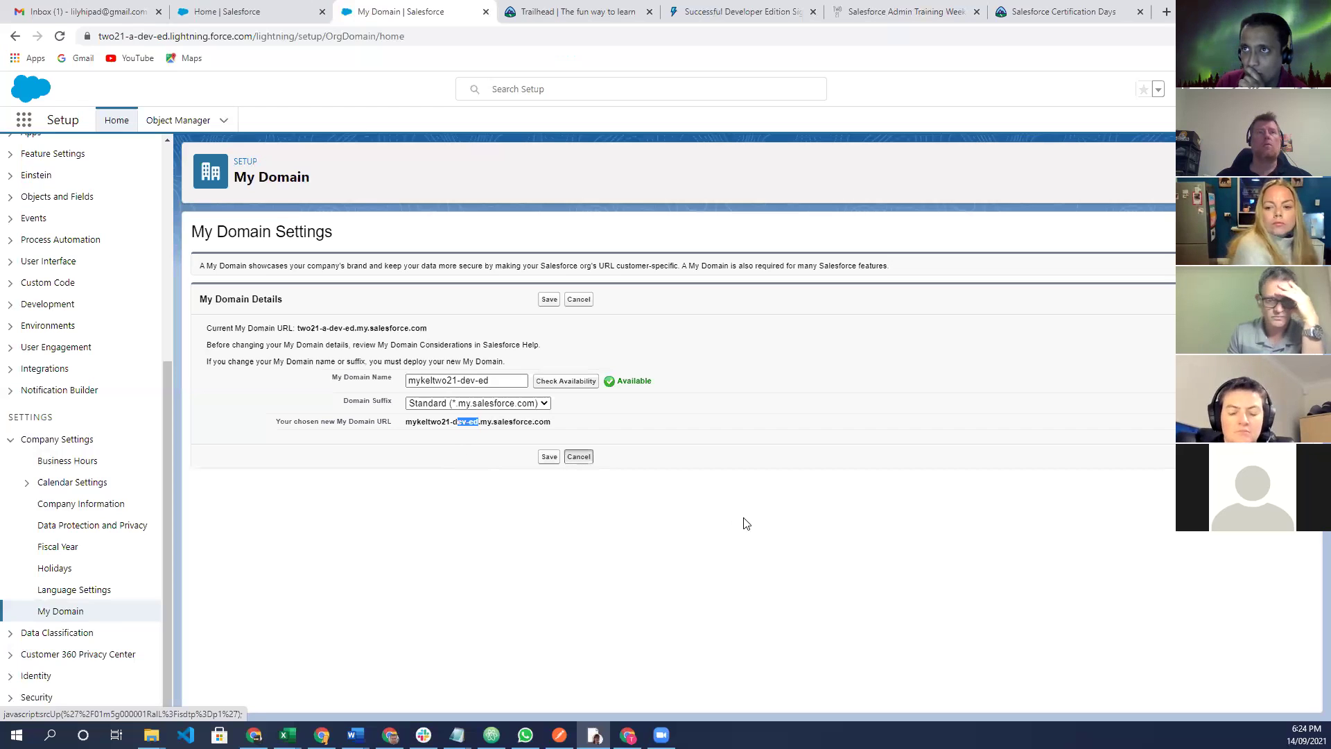
{"action": "left_click", "coordinate": [65, 605]}
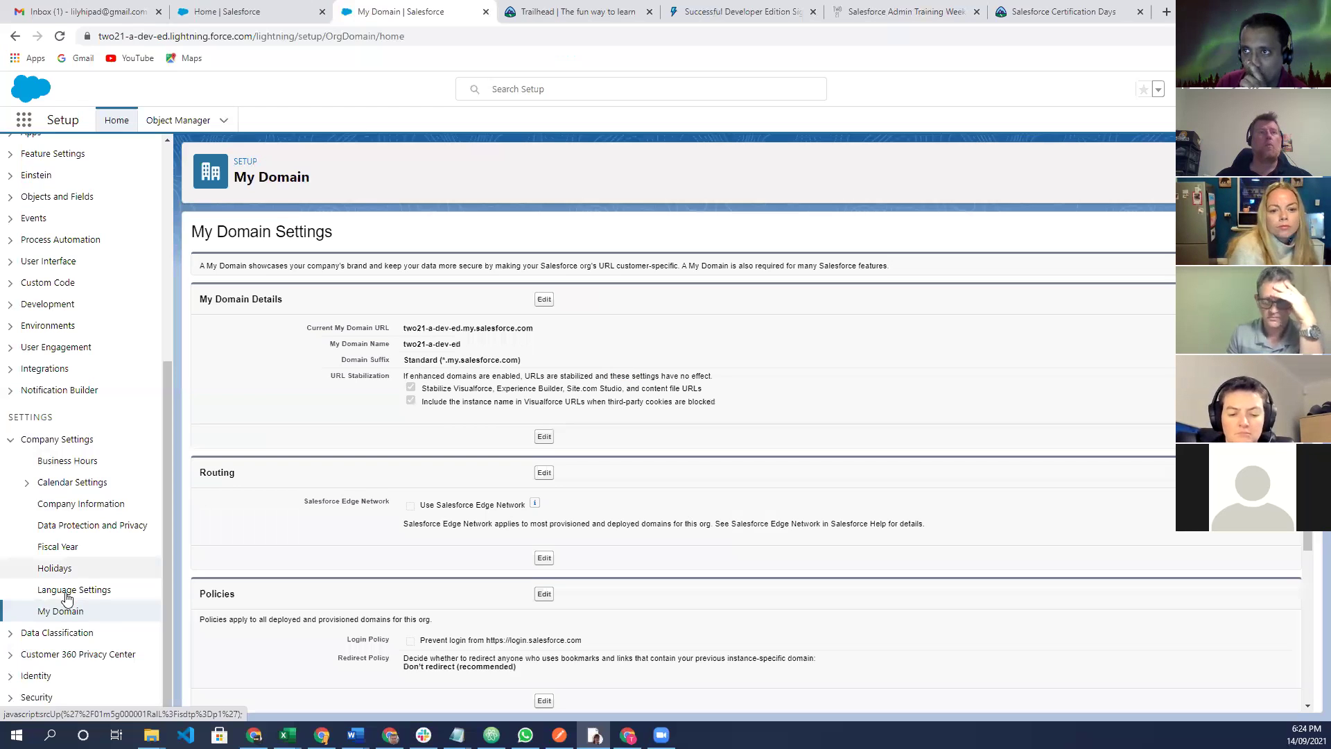
Examine My Domain's Routing, Policies and Authentication Configuration sections, and open the Language Settings page under Company Settings.
{"action": "scroll", "coordinate": [278, 494], "scroll_direction": "down", "scroll_amount": 2}
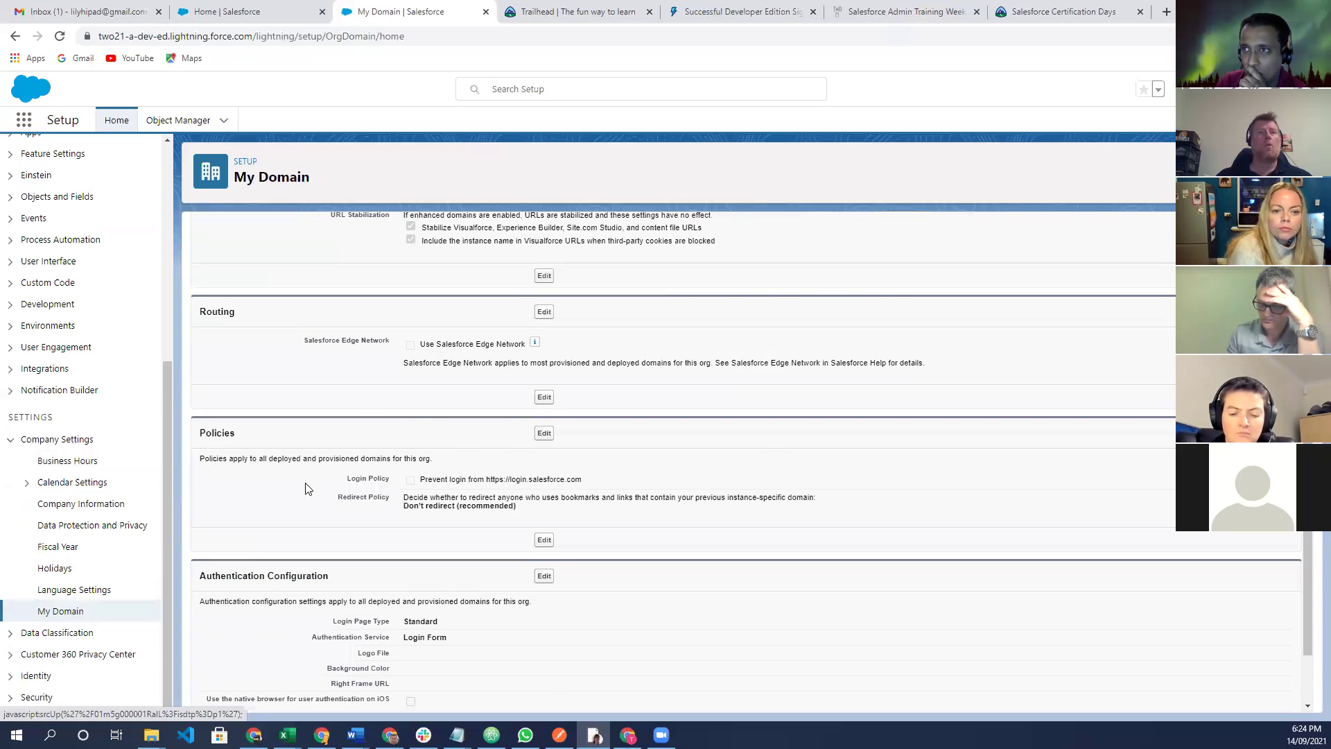
{"action": "scroll", "coordinate": [305, 488], "scroll_direction": "down", "scroll_amount": 1}
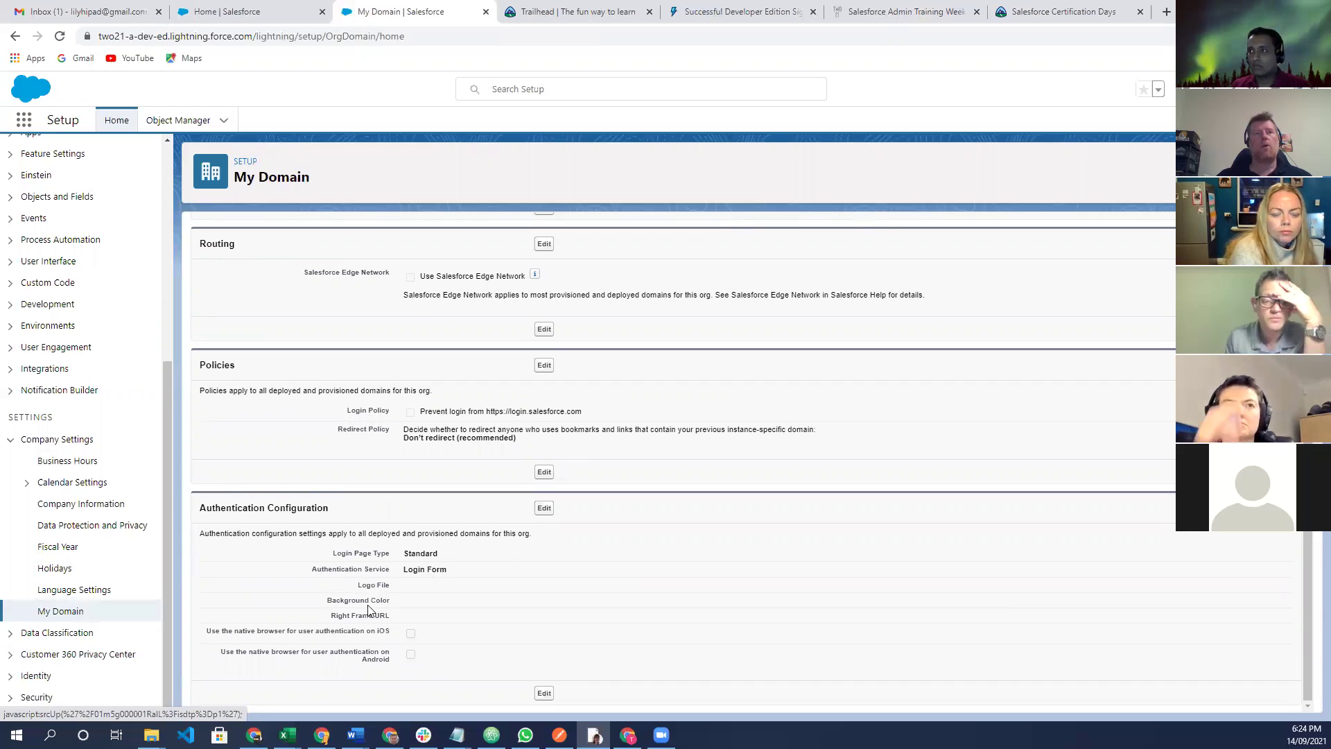
{"action": "left_click", "coordinate": [75, 590]}
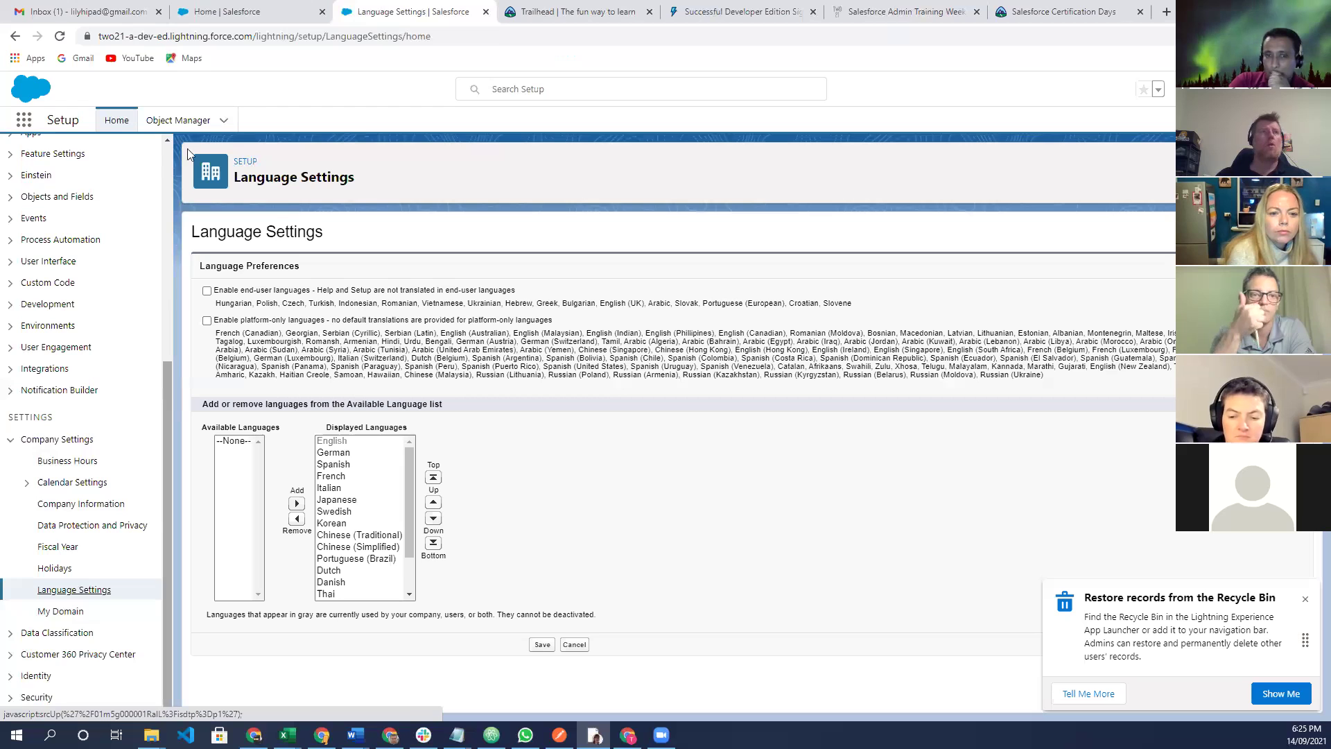
{"action": "scroll", "coordinate": [170, 229], "scroll_direction": "up", "scroll_amount": 5}
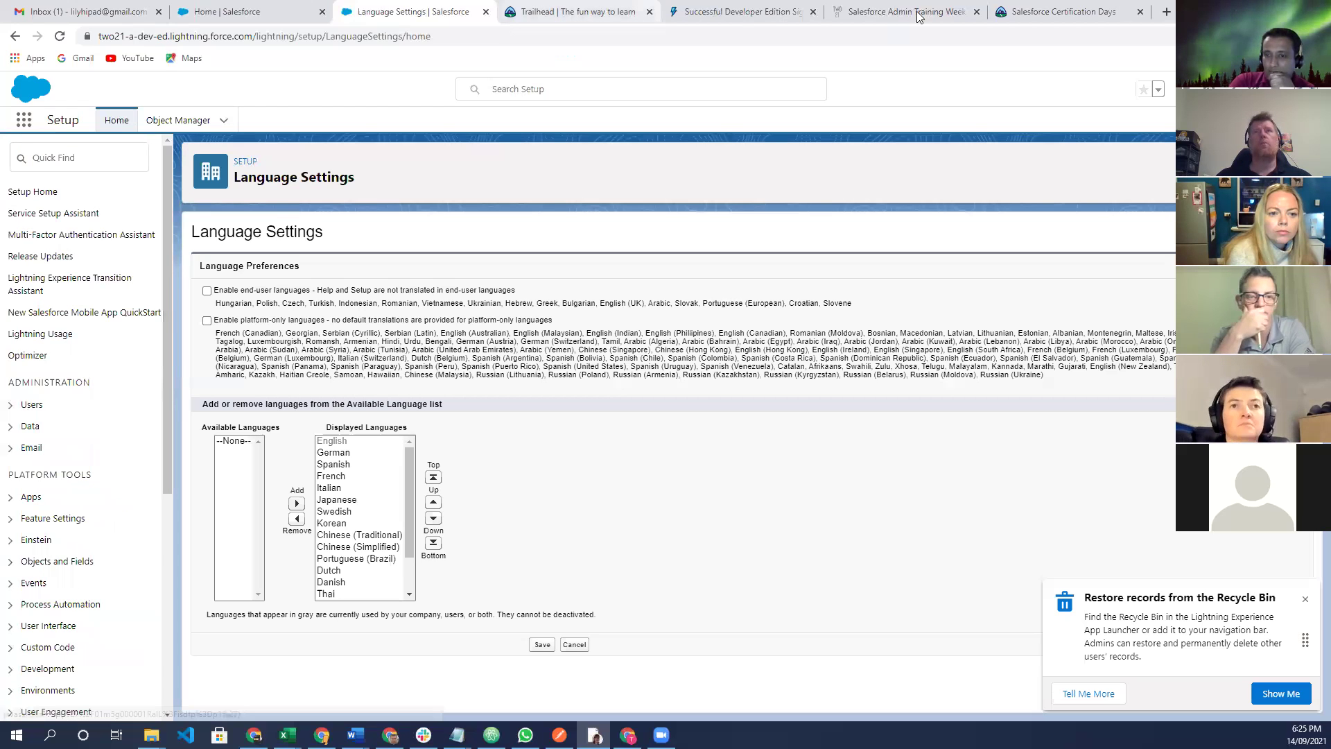
Switch to the Salesforce Admin Training Week 2 page and highlight the Company Setup (Regional and Currency) topic under Topics & Links.
{"action": "key", "text": "ctrl+6"}
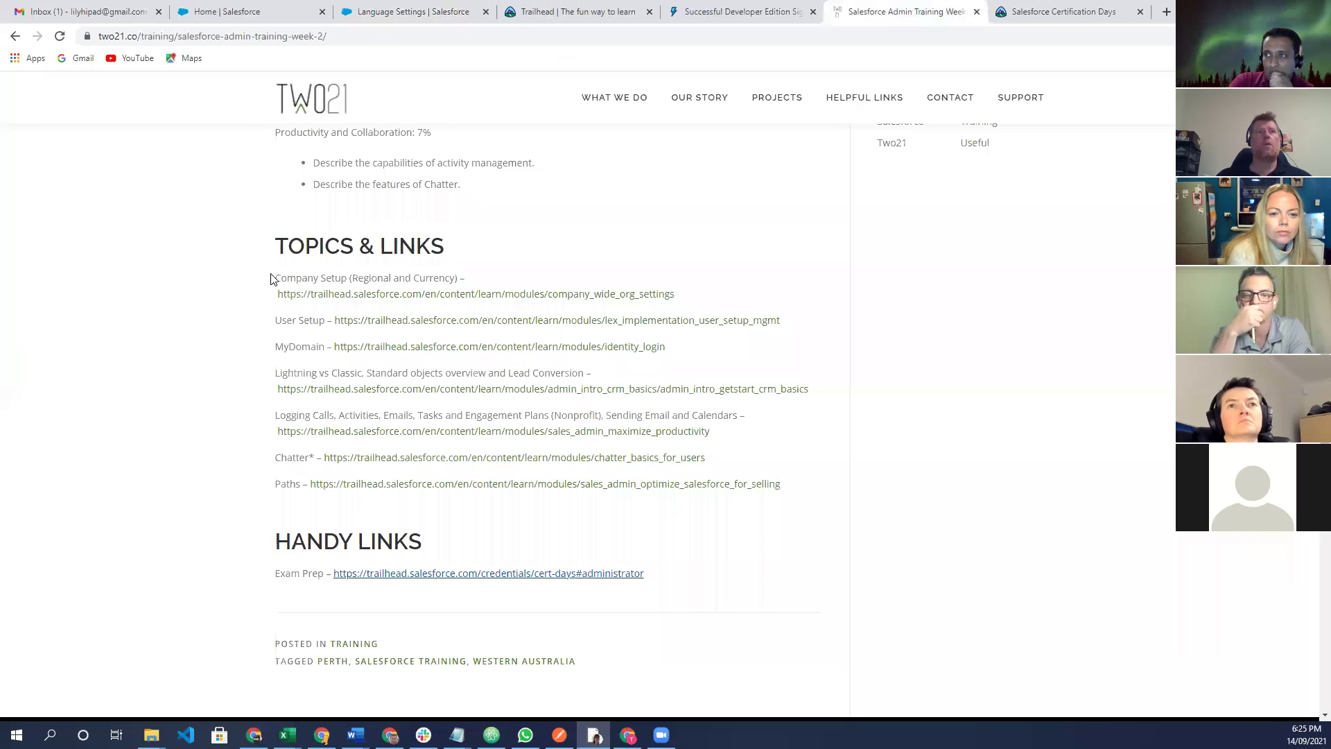
{"action": "left_click_drag", "start_coordinate": [480, 278], "coordinate": [479, 277]}
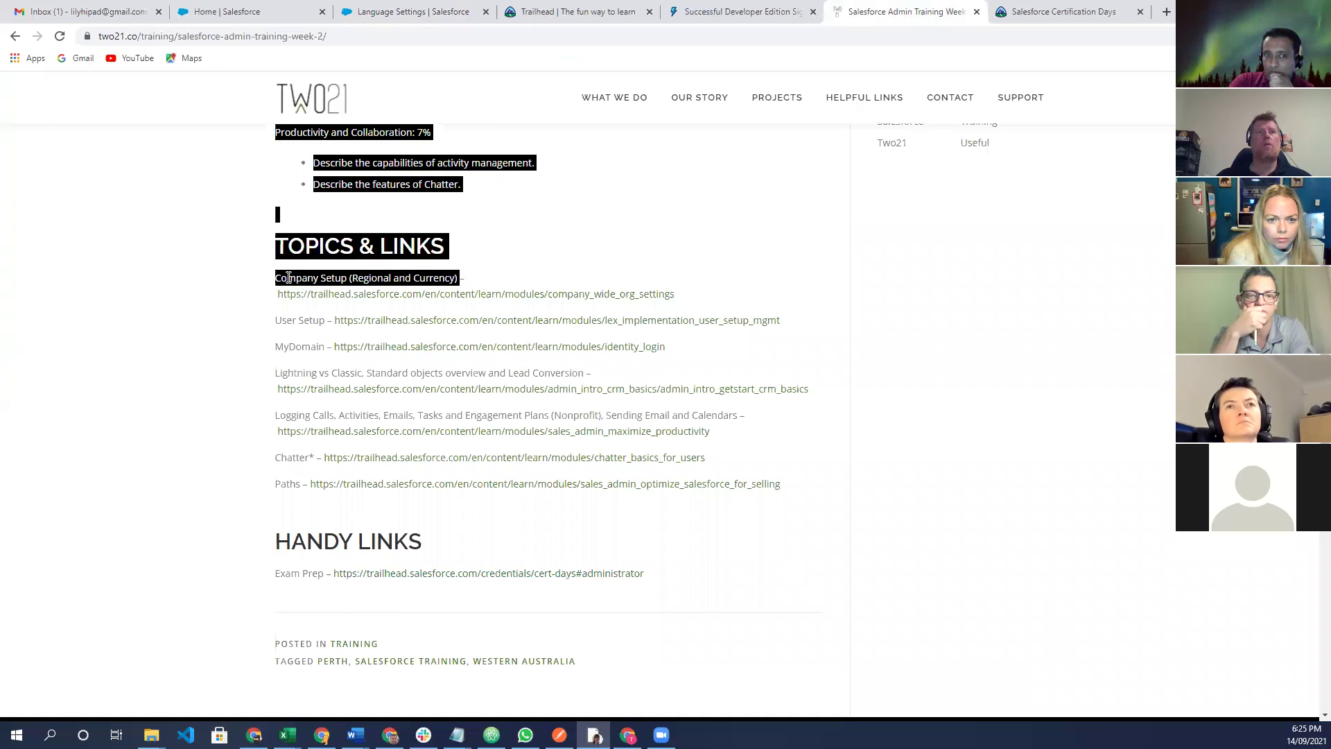
{"action": "left_click", "coordinate": [279, 279]}
{"action": "left_click", "coordinate": [457, 276], "text": "shift"}
{"action": "left_click", "coordinate": [466, 279], "text": "shift"}
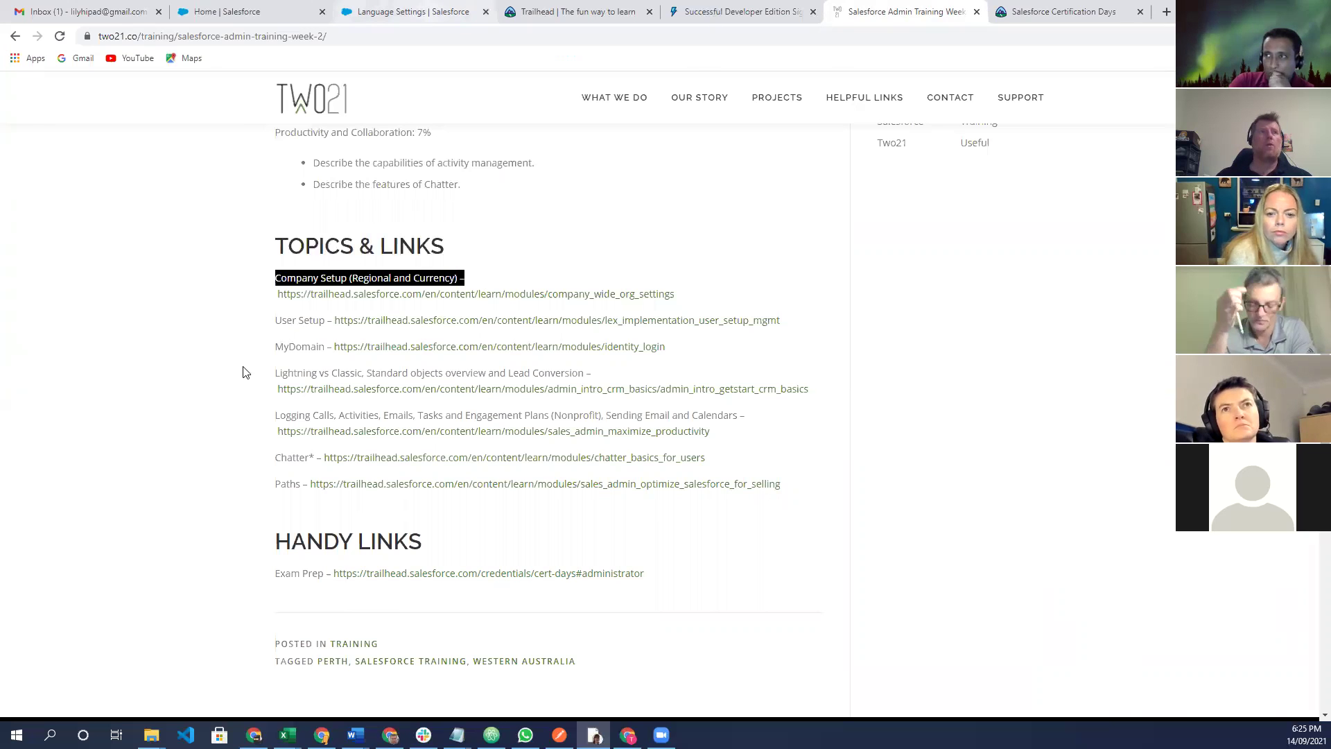
Return to Salesforce Setup, open the Users page under Administration and start a new user record.
{"action": "left_click", "coordinate": [413, 12]}
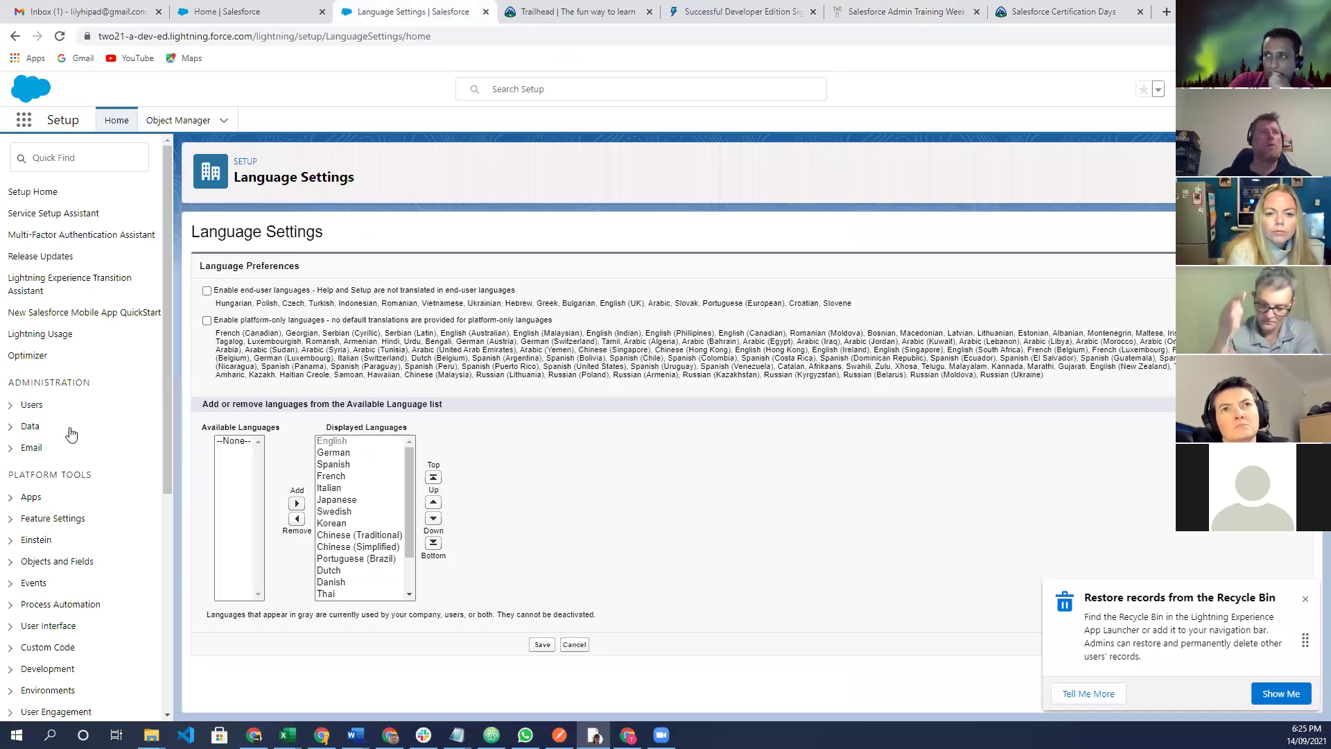
{"action": "left_click", "coordinate": [33, 404]}
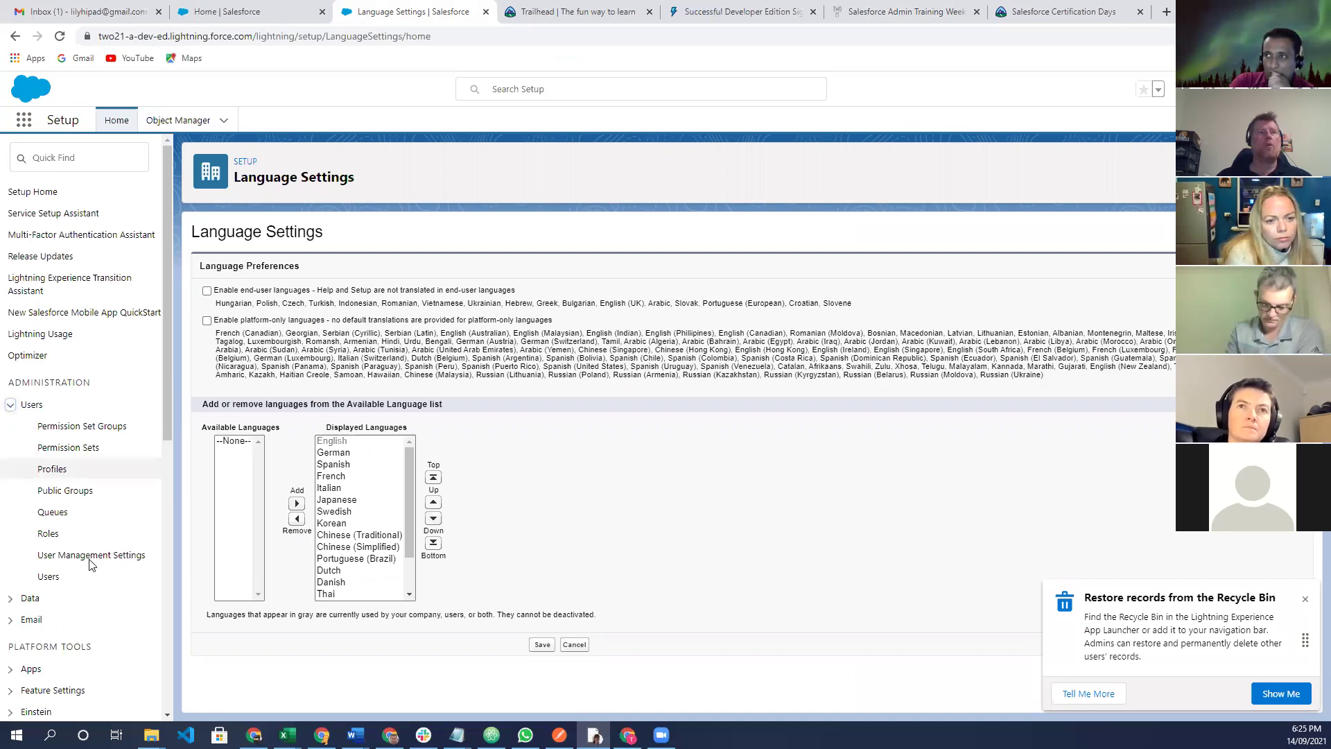
{"action": "scroll", "coordinate": [87, 582], "scroll_direction": "down", "scroll_amount": 3}
{"action": "scroll", "coordinate": [69, 513], "scroll_direction": "down", "scroll_amount": 5}
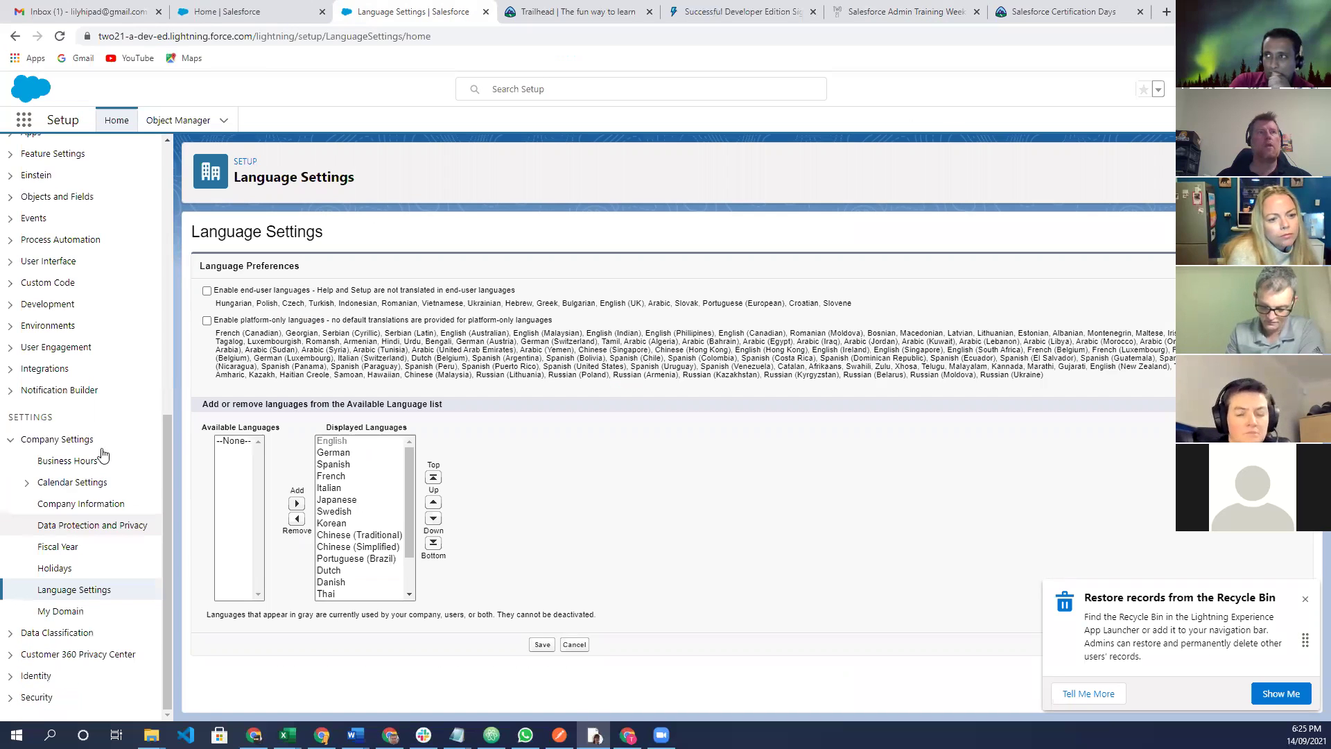
{"action": "scroll", "coordinate": [76, 402], "scroll_direction": "up", "scroll_amount": 7}
{"action": "scroll", "coordinate": [51, 437], "scroll_direction": "up", "scroll_amount": 1}
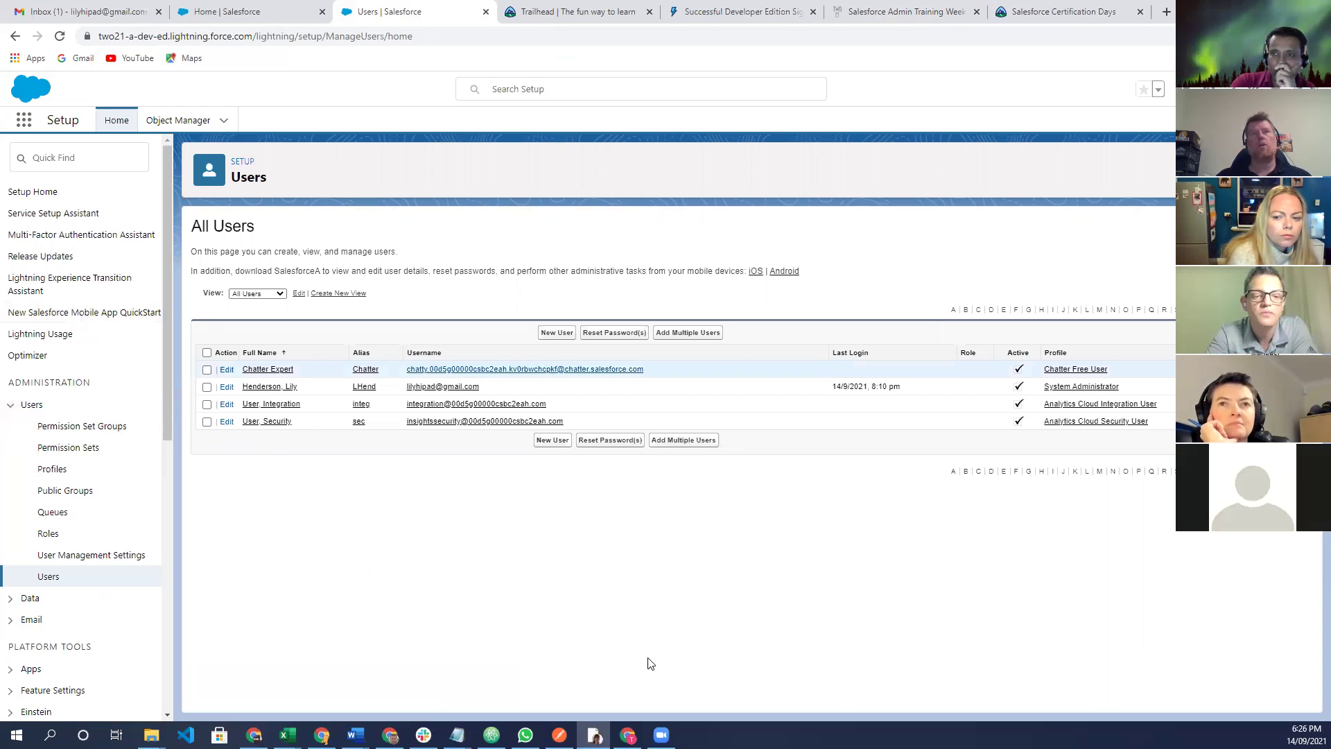
{"action": "left_click", "coordinate": [552, 440]}
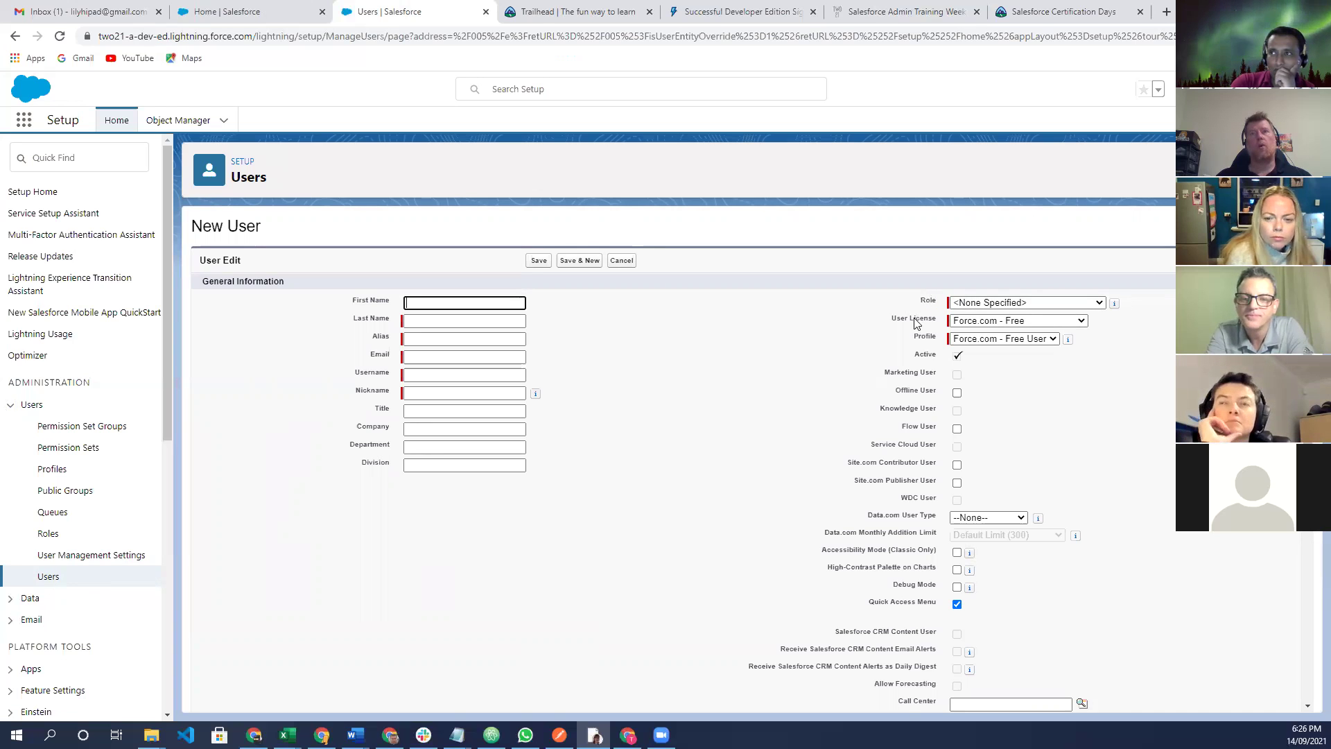
Review the available roles, leave the role unspecified, and give the new user the Salesforce license and System Administrator profile.
{"action": "left_click", "coordinate": [1047, 301]}
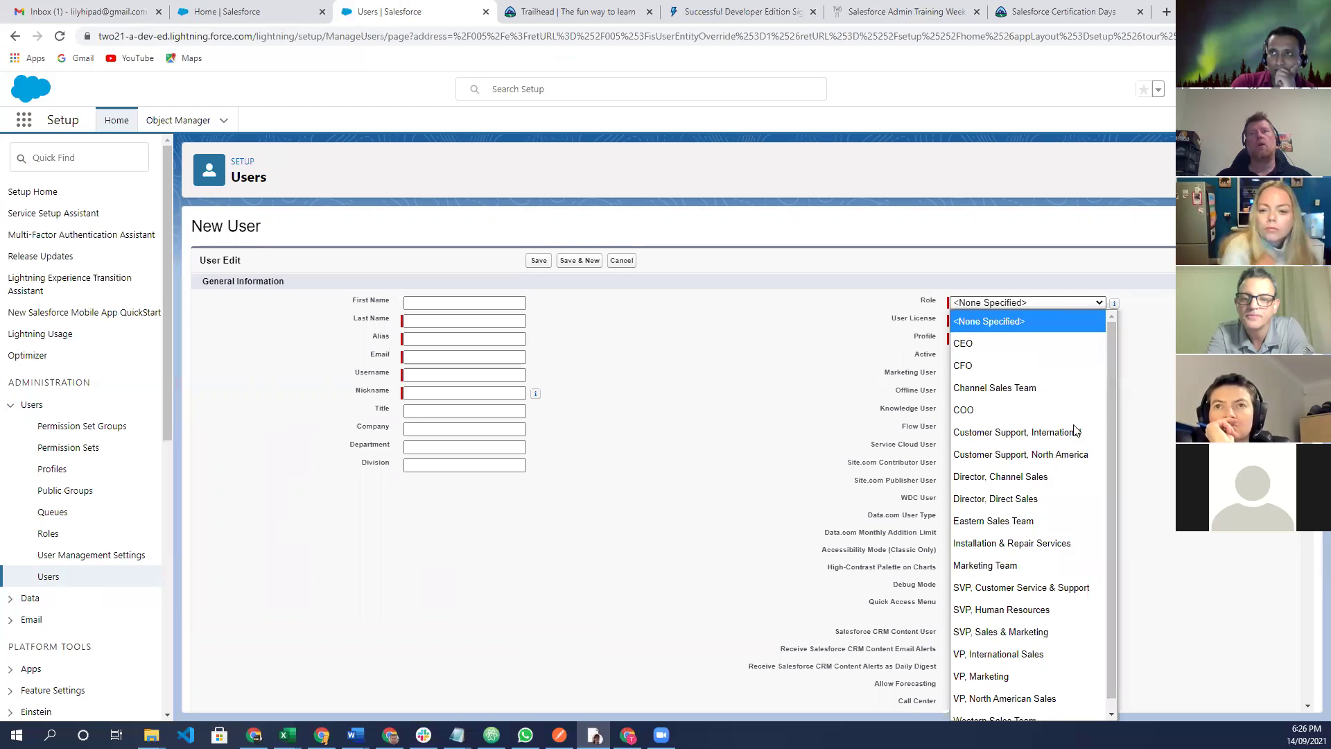
{"action": "scroll", "coordinate": [1071, 433], "scroll_direction": "down", "scroll_amount": 1}
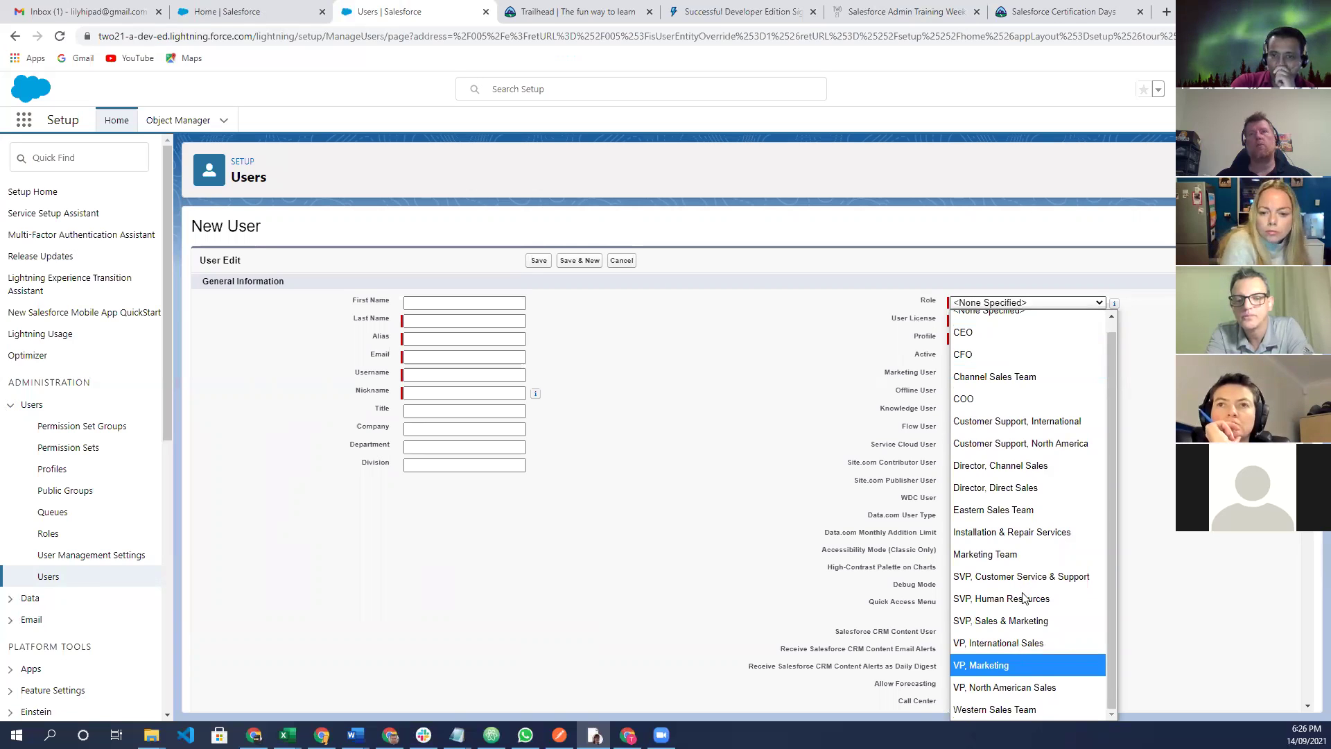
{"action": "scroll", "coordinate": [1064, 504], "scroll_direction": "up", "scroll_amount": 1}
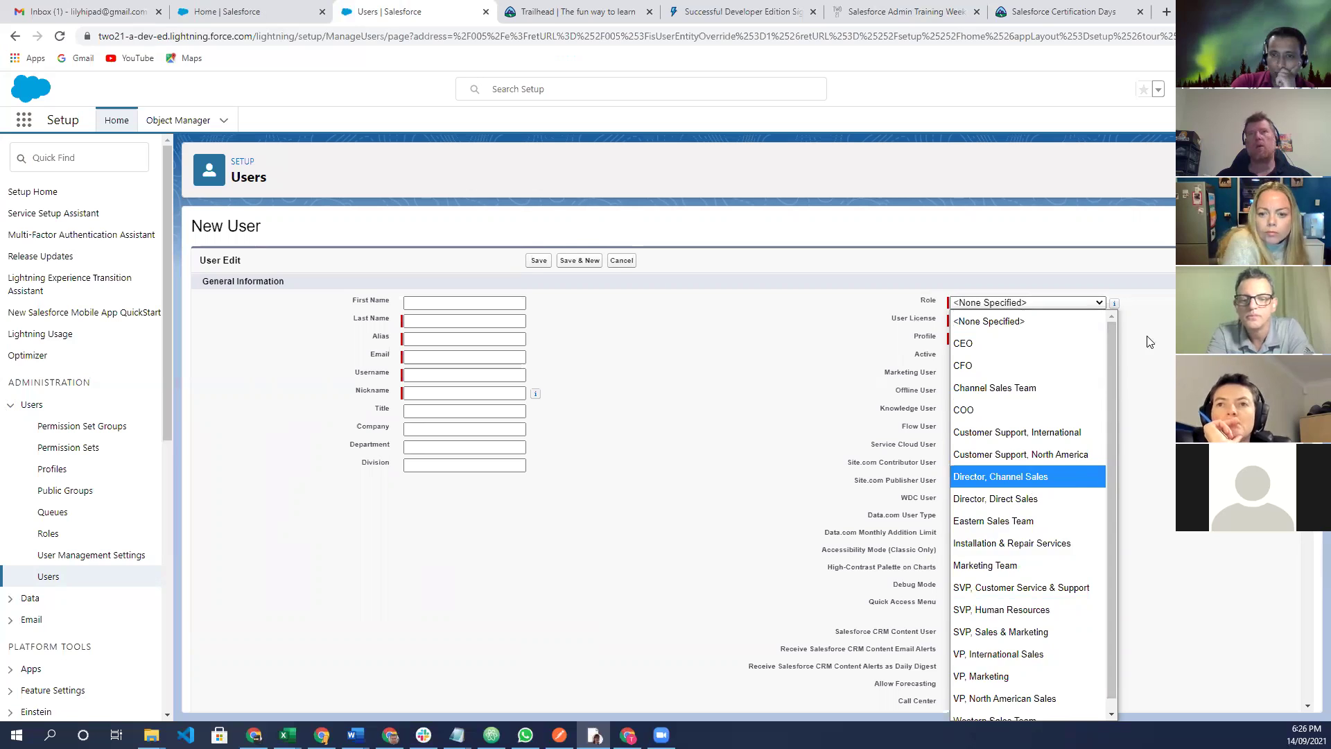
{"action": "left_click", "coordinate": [1029, 323]}
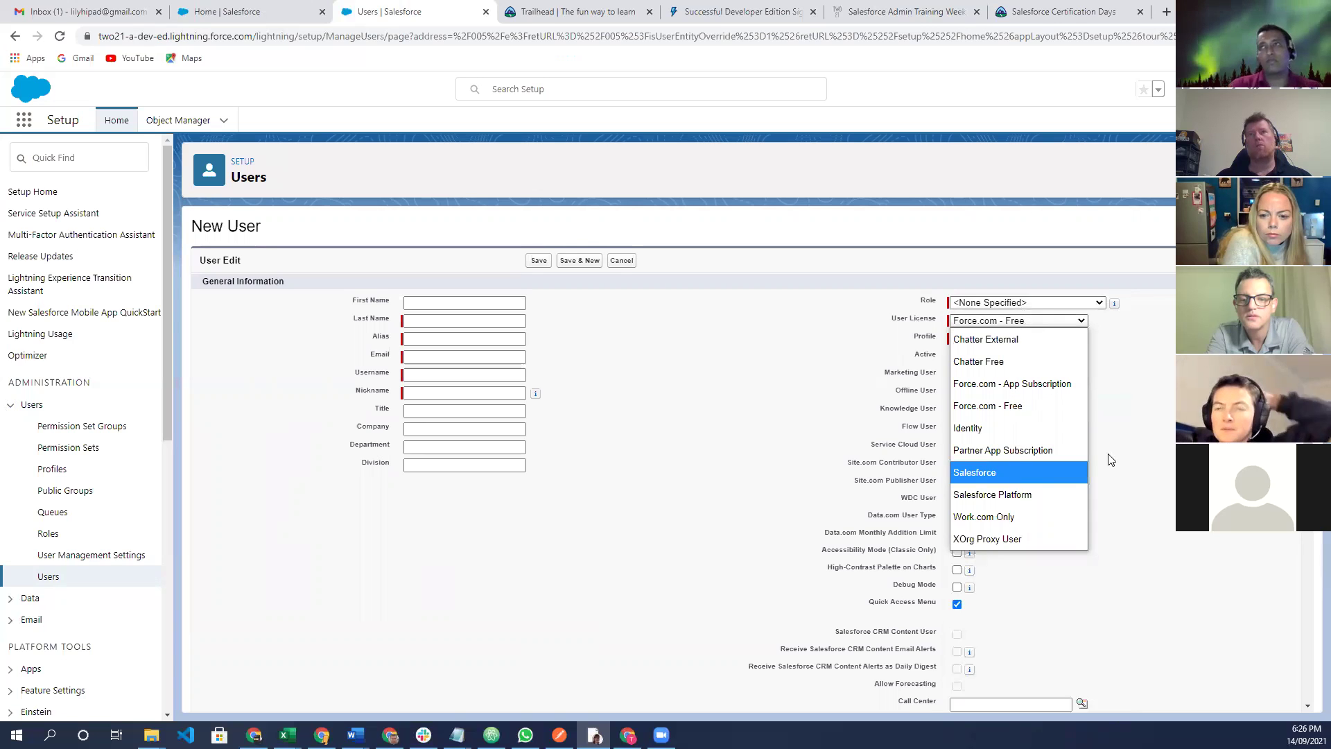
{"action": "left_click", "coordinate": [1010, 470]}
{"action": "left_click", "coordinate": [1069, 339]}
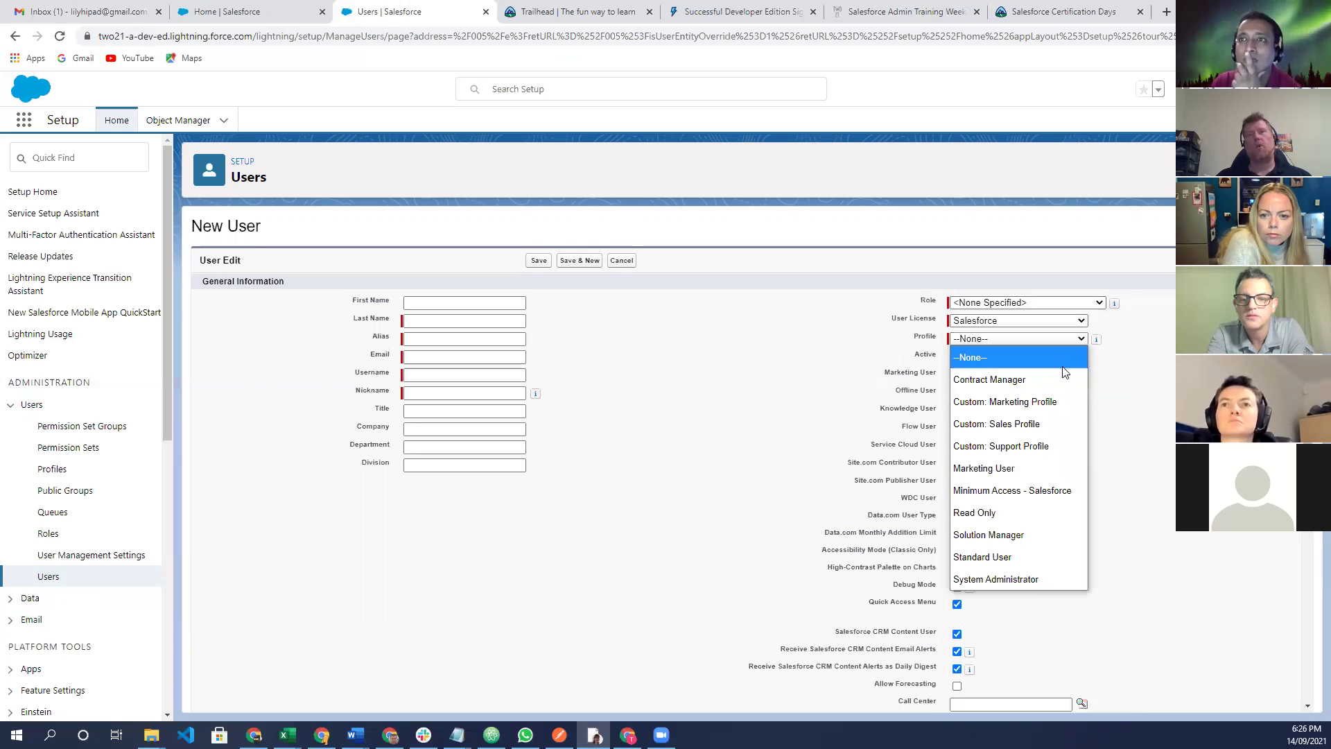
{"action": "left_click", "coordinate": [1013, 578]}
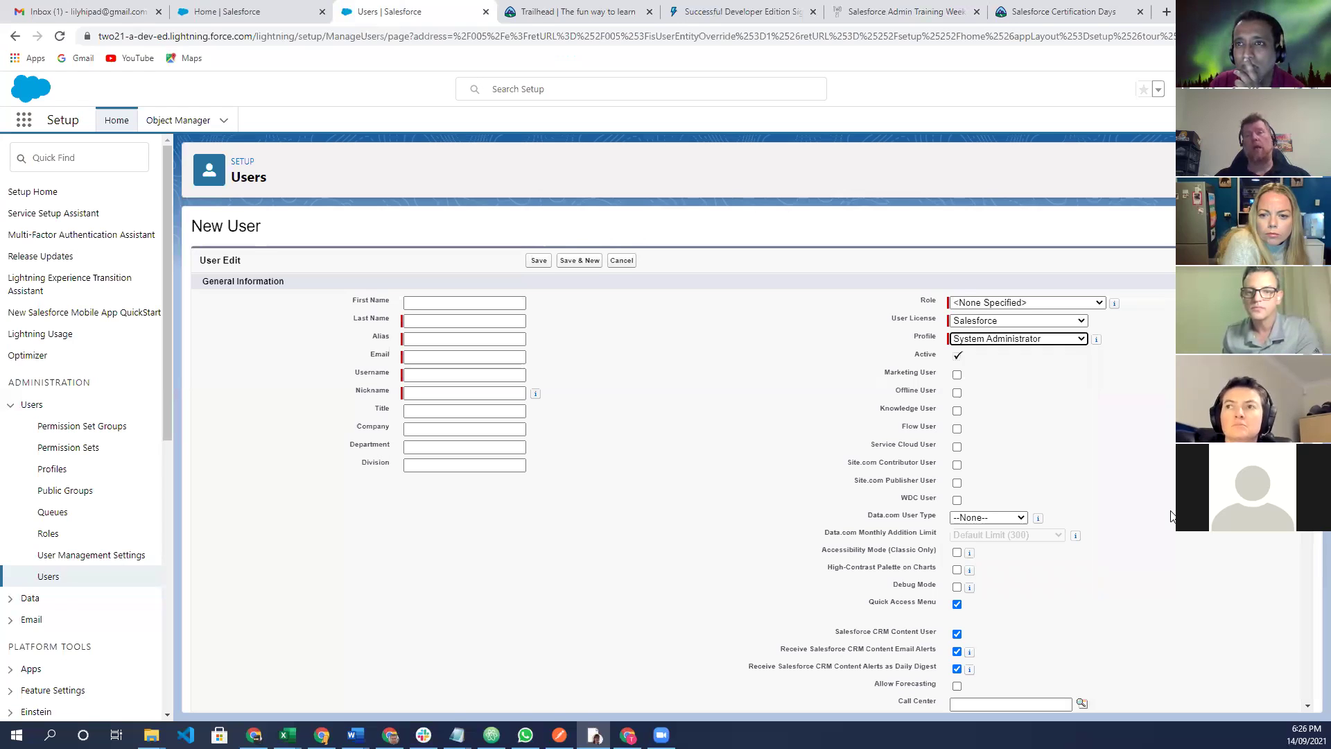
Enter Batman as the new user's last name and accept batm as the alias.
{"action": "left_click", "coordinate": [428, 319]}
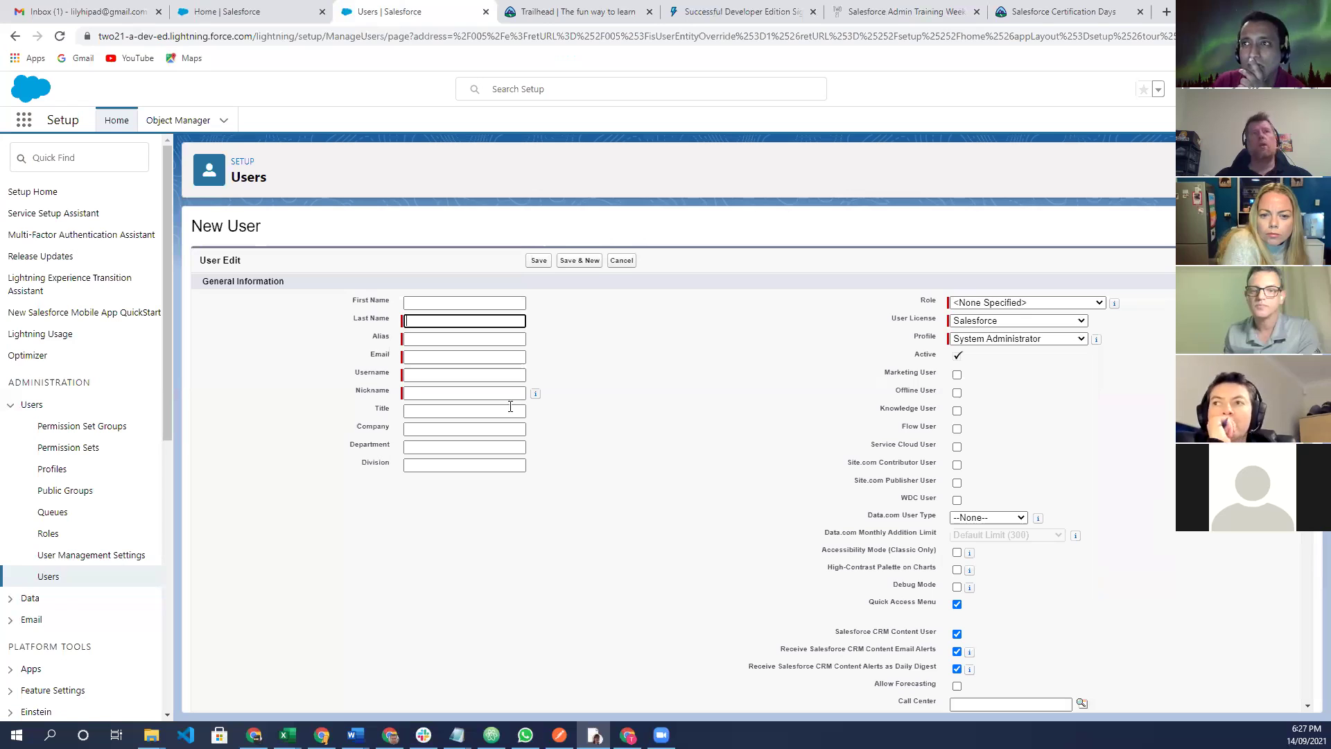
{"action": "key", "text": "shift+Tab"}
{"action": "left_click", "coordinate": [470, 323]}
{"action": "left_click", "coordinate": [470, 323]}
{"action": "type", "text": "Batm"}
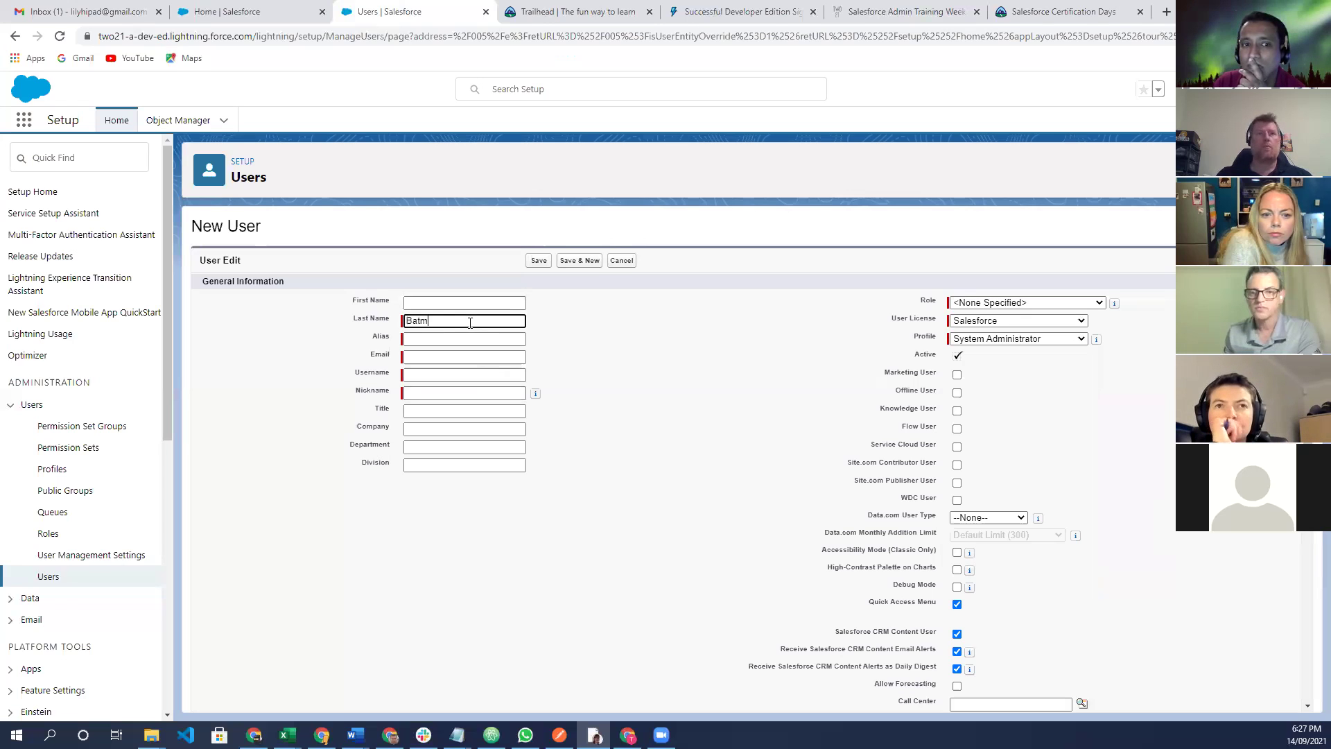
{"action": "type", "text": "an"}
{"action": "key", "text": "Tab"}
{"action": "key", "text": "Tab"}
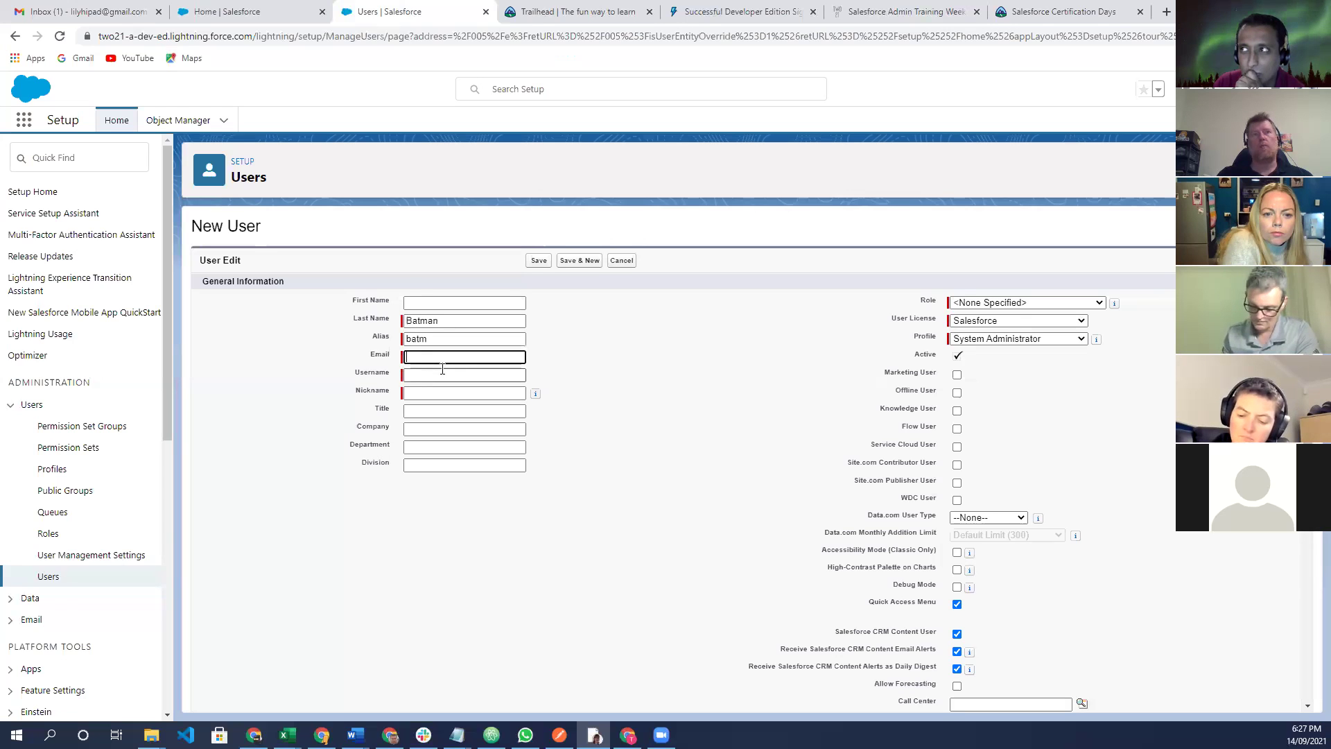
{"action": "type", "text": "kel"}
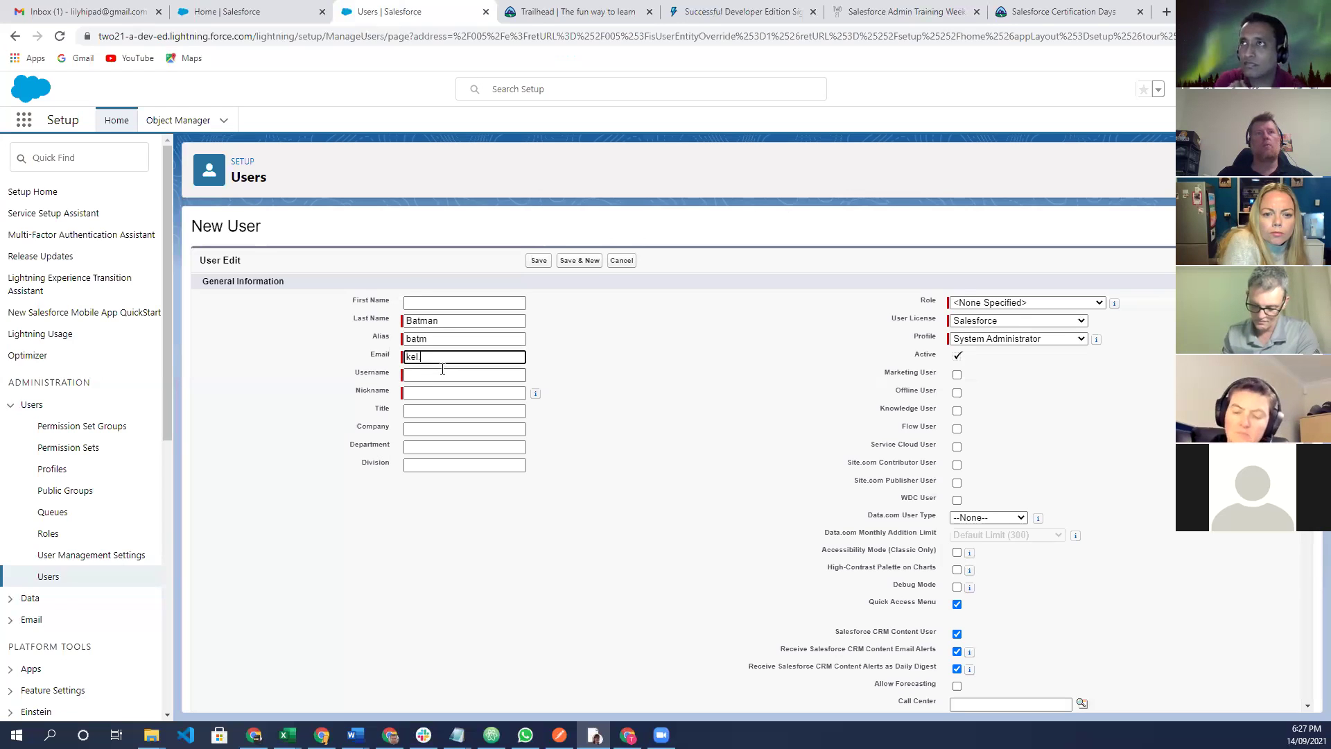
{"action": "key", "text": "BackSpace"}
{"action": "key", "text": "BackSpace"}
{"action": "key", "text": "BackSpace"}
{"action": "key", "text": "BackSpace"}
{"action": "key", "text": "BackSpace"}
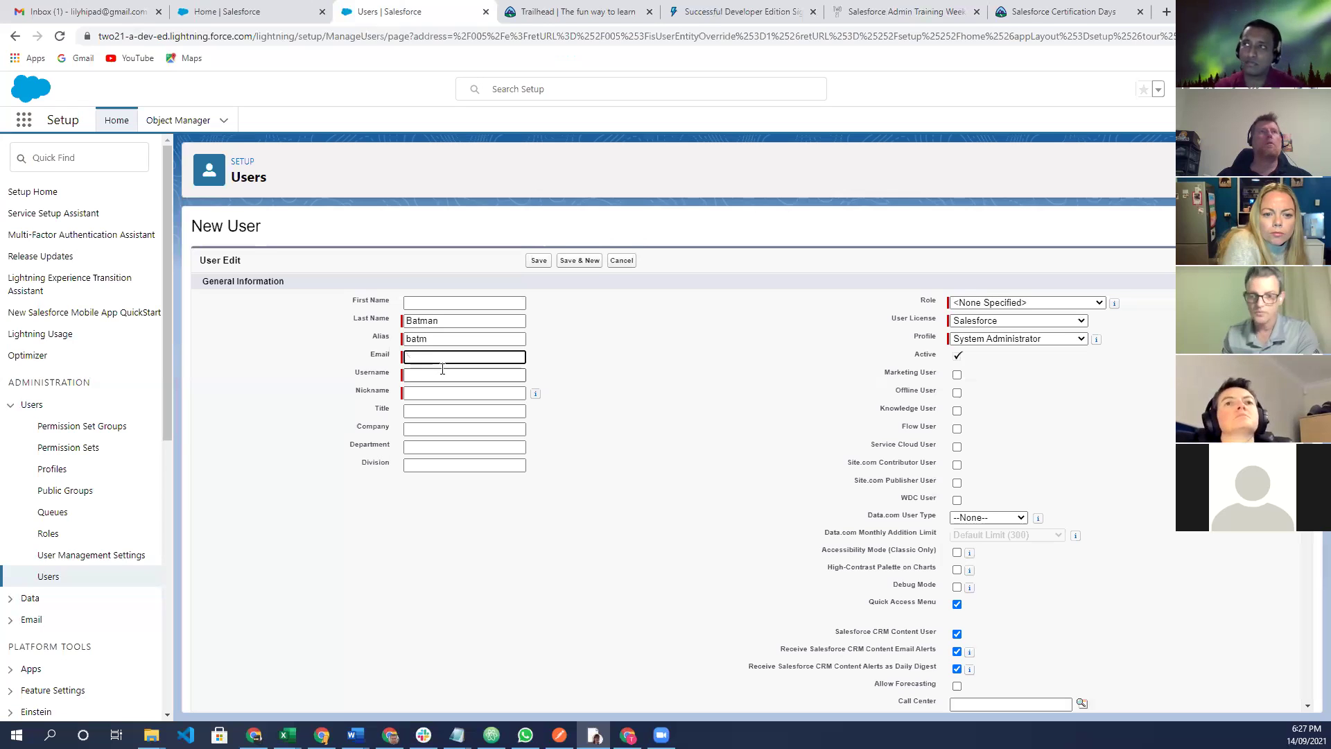
Copy the account's e-mail address from the Gmail profile details and paste it into the new user's Email field.
{"action": "left_click", "coordinate": [76, 15]}
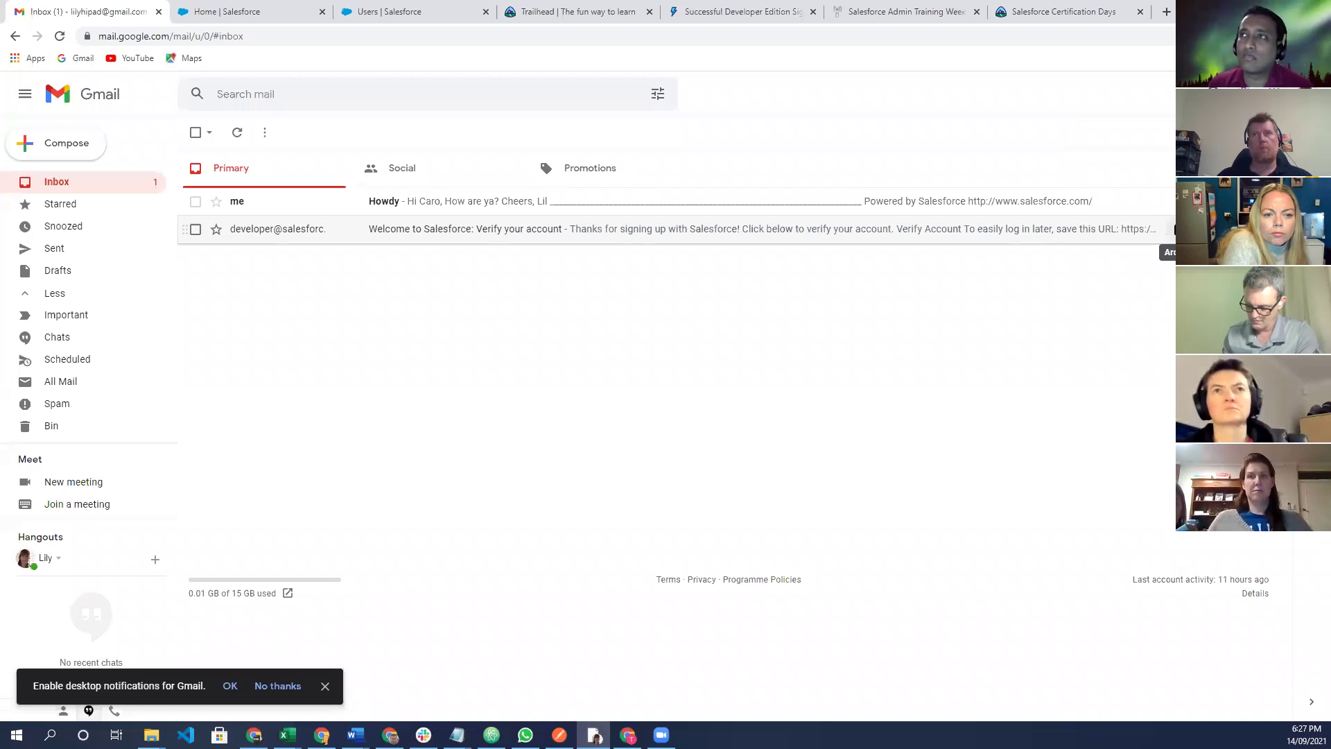
{"action": "left_click", "coordinate": [1309, 94]}
{"action": "left_click_drag", "start_coordinate": [1246, 216], "coordinate": [1157, 216]}
{"action": "key", "text": "ctrl+c"}
{"action": "right_click", "coordinate": [1192, 215]}
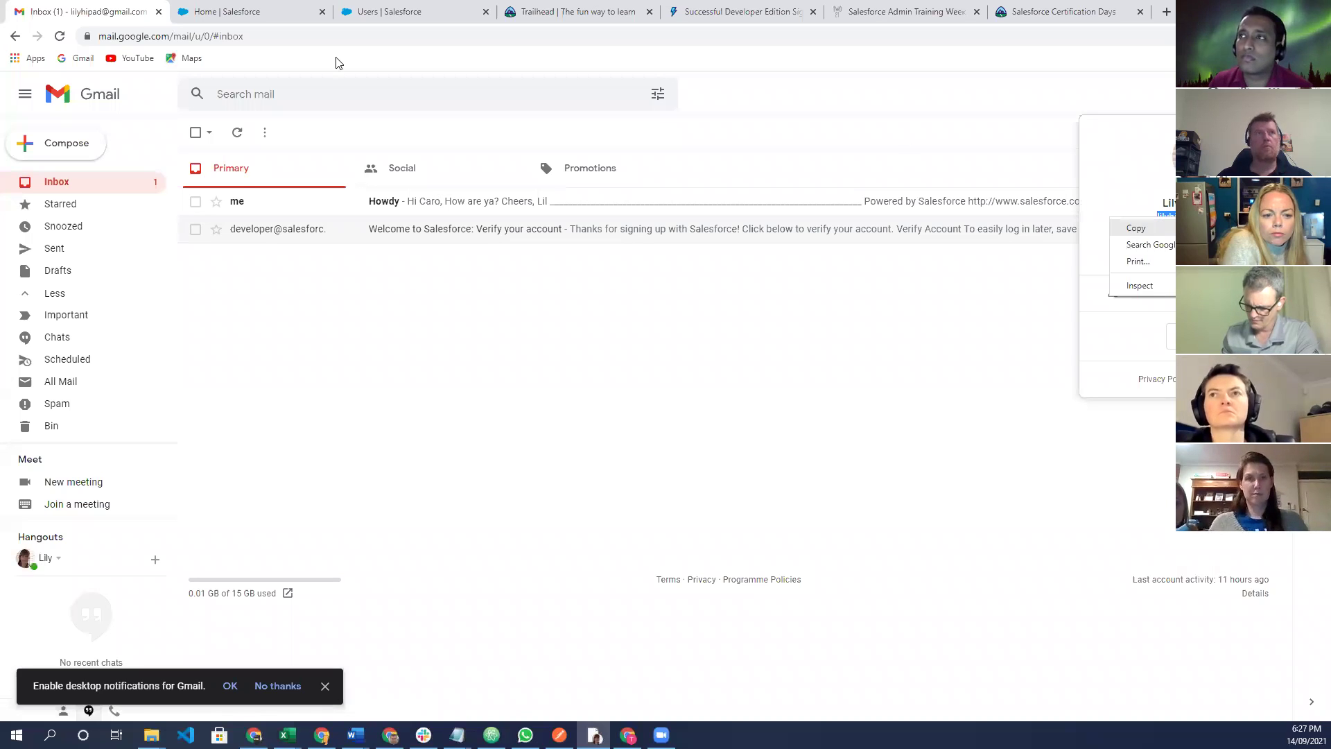
{"action": "left_click", "coordinate": [275, 17]}
{"action": "left_click", "coordinate": [406, 12]}
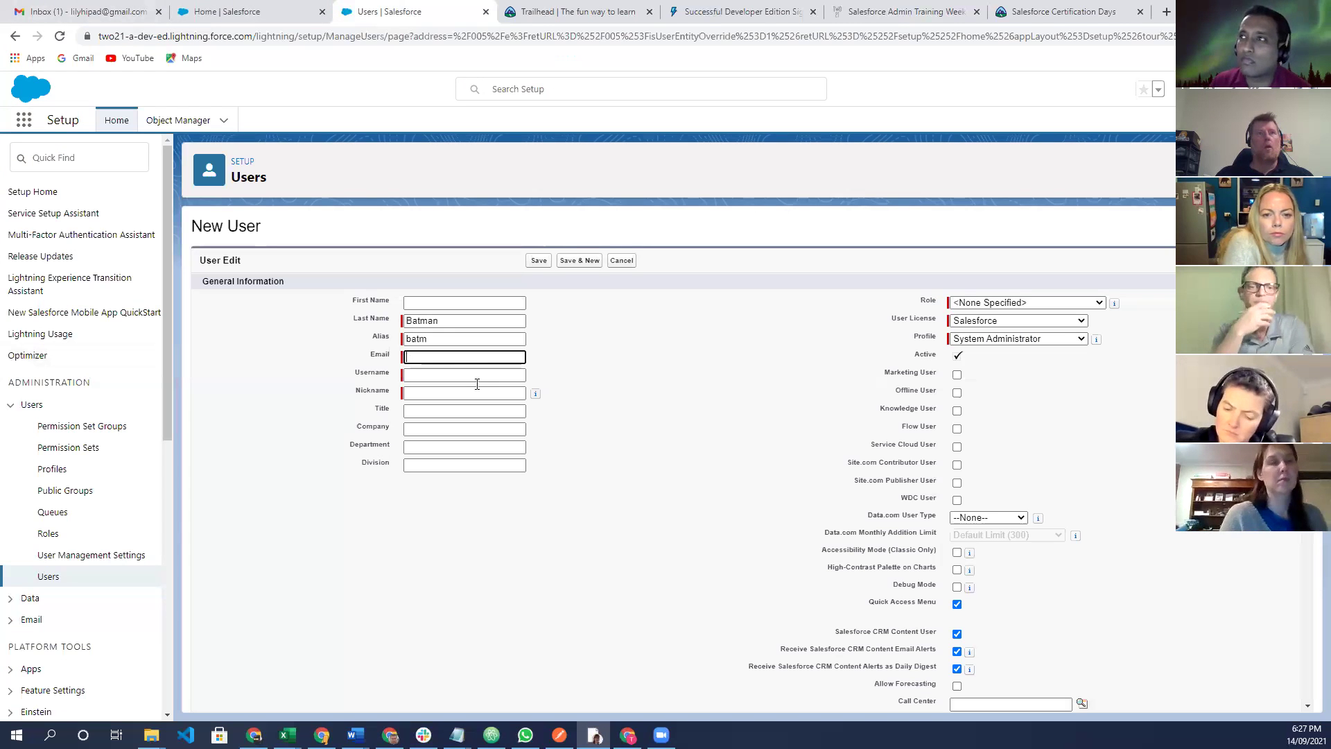
{"action": "key", "text": "ctrl+v"}
Append .test2 to the new user's prefilled username and set the nickname to batman.
{"action": "left_click", "coordinate": [471, 373]}
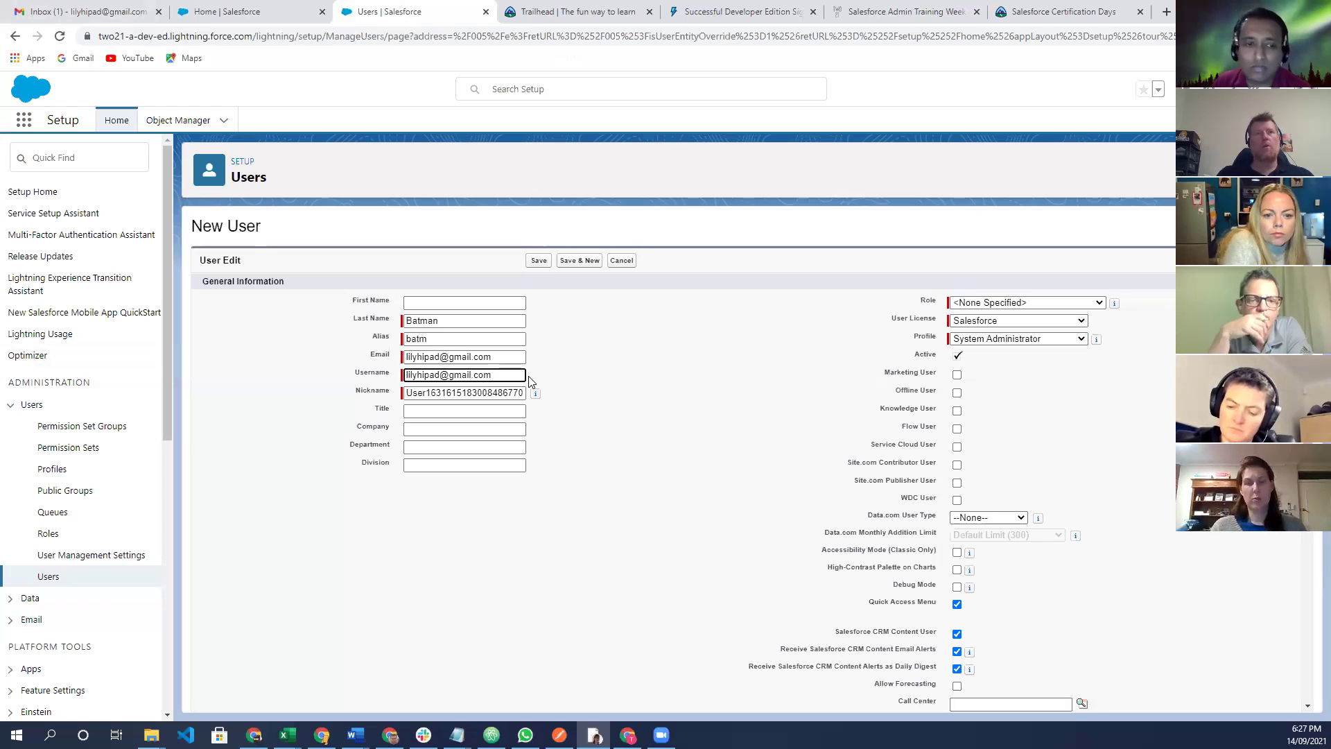
{"action": "type", "text": ".test2"}
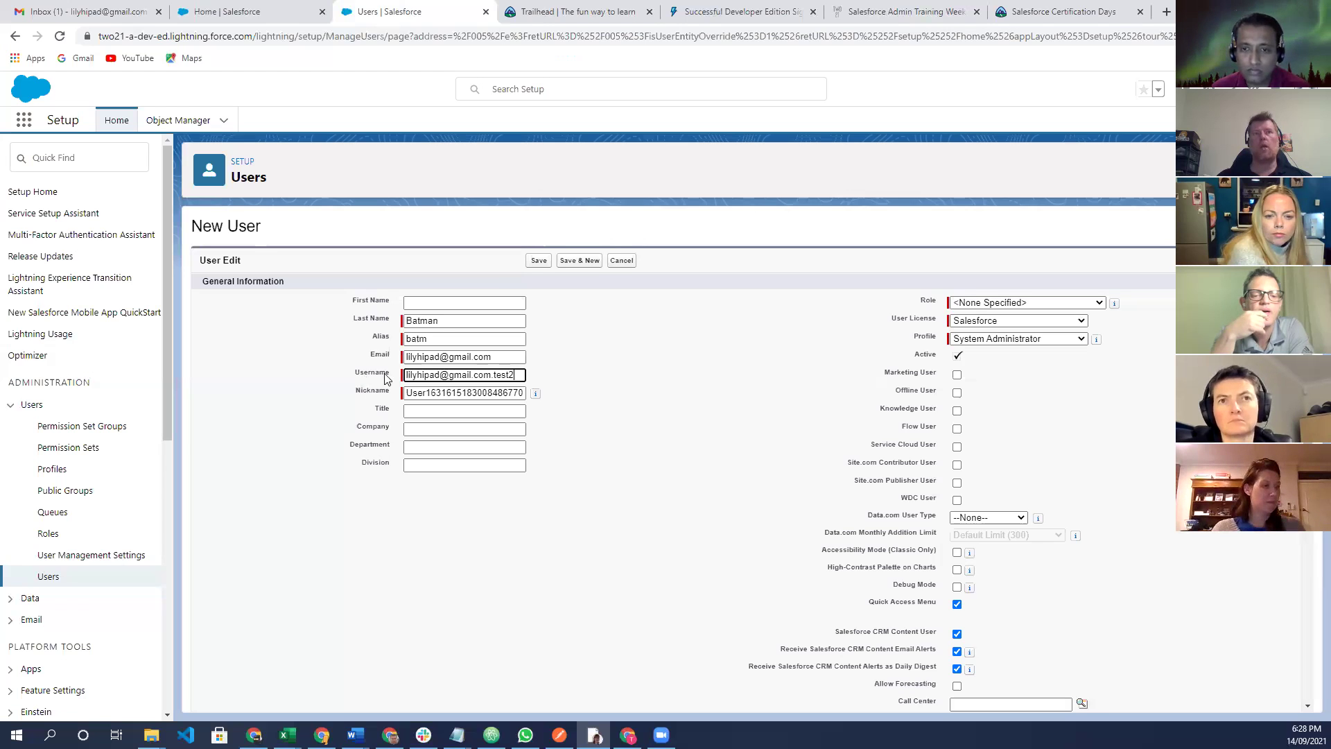
{"action": "double_click", "coordinate": [437, 392]}
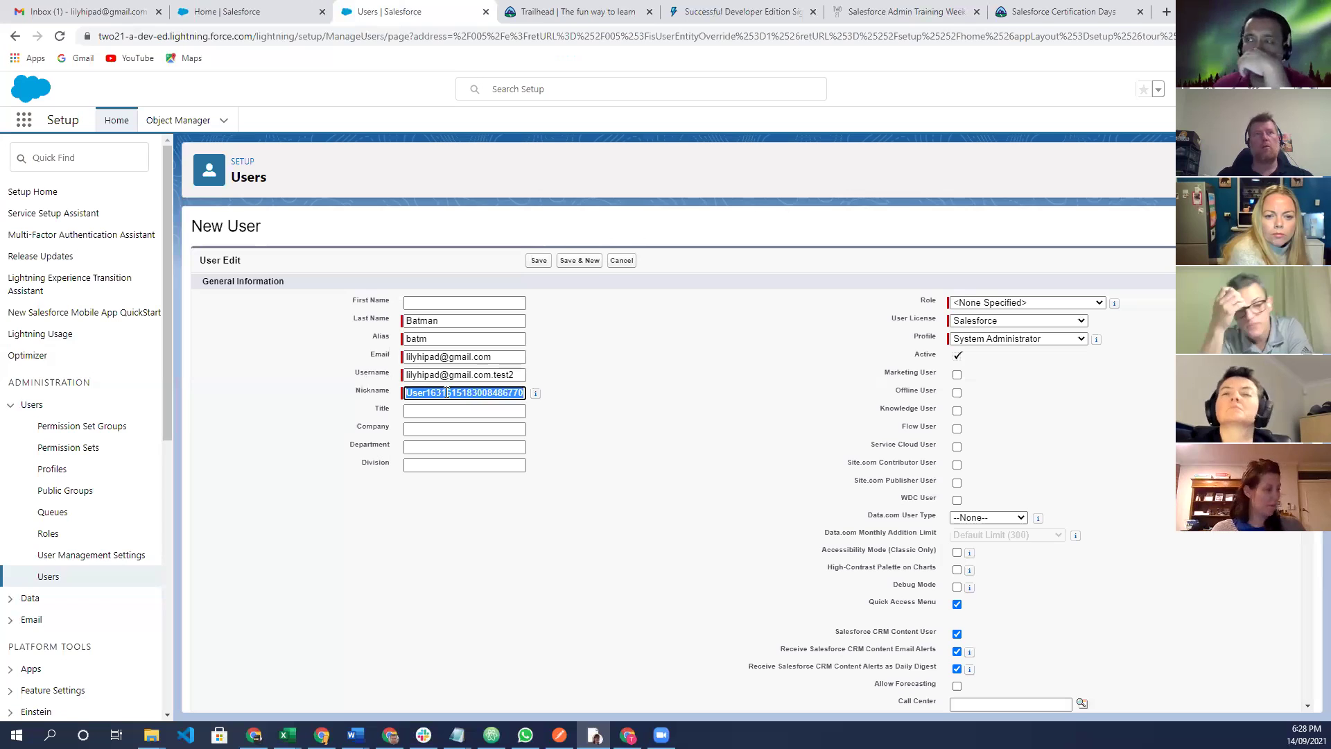
{"action": "type", "text": "b"}
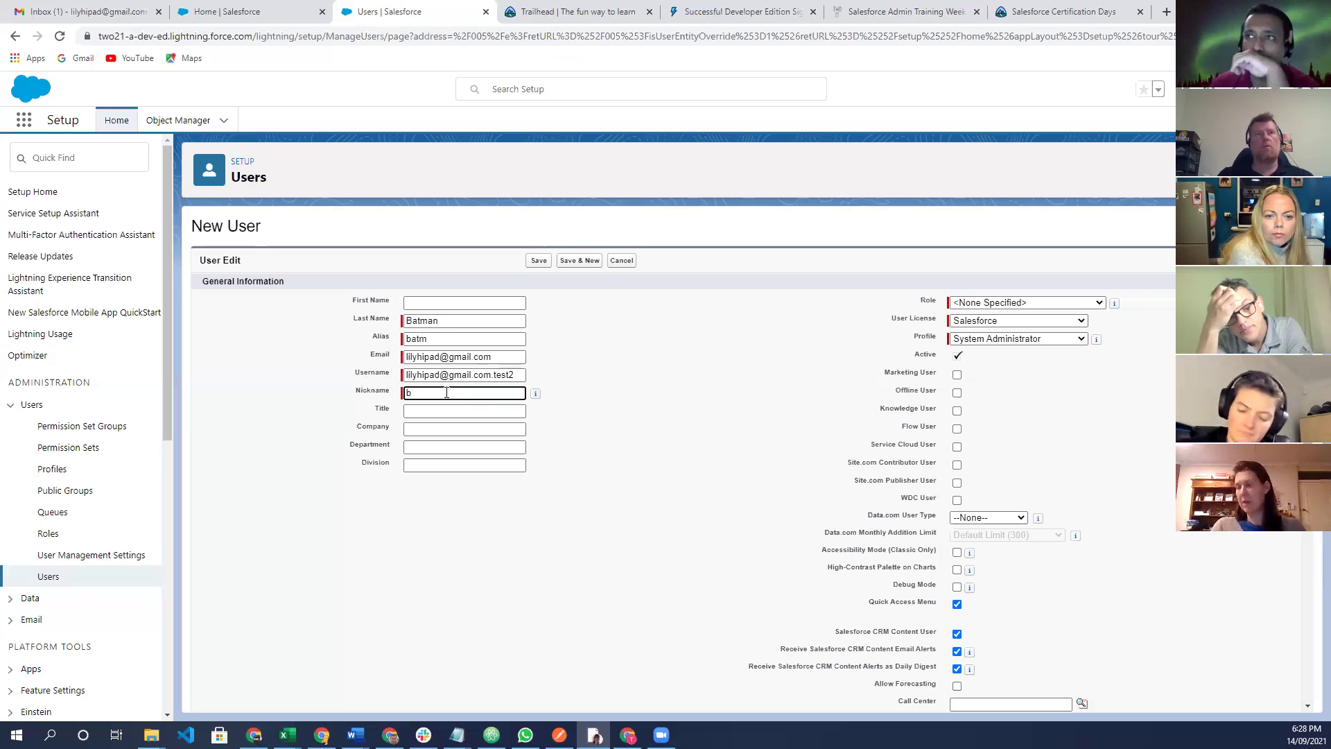
{"action": "type", "text": "atman"}
Replace the test2 suffix of the new user's username with comp.prod.
{"action": "left_click", "coordinate": [493, 374]}
{"action": "key", "text": "shift+End"}
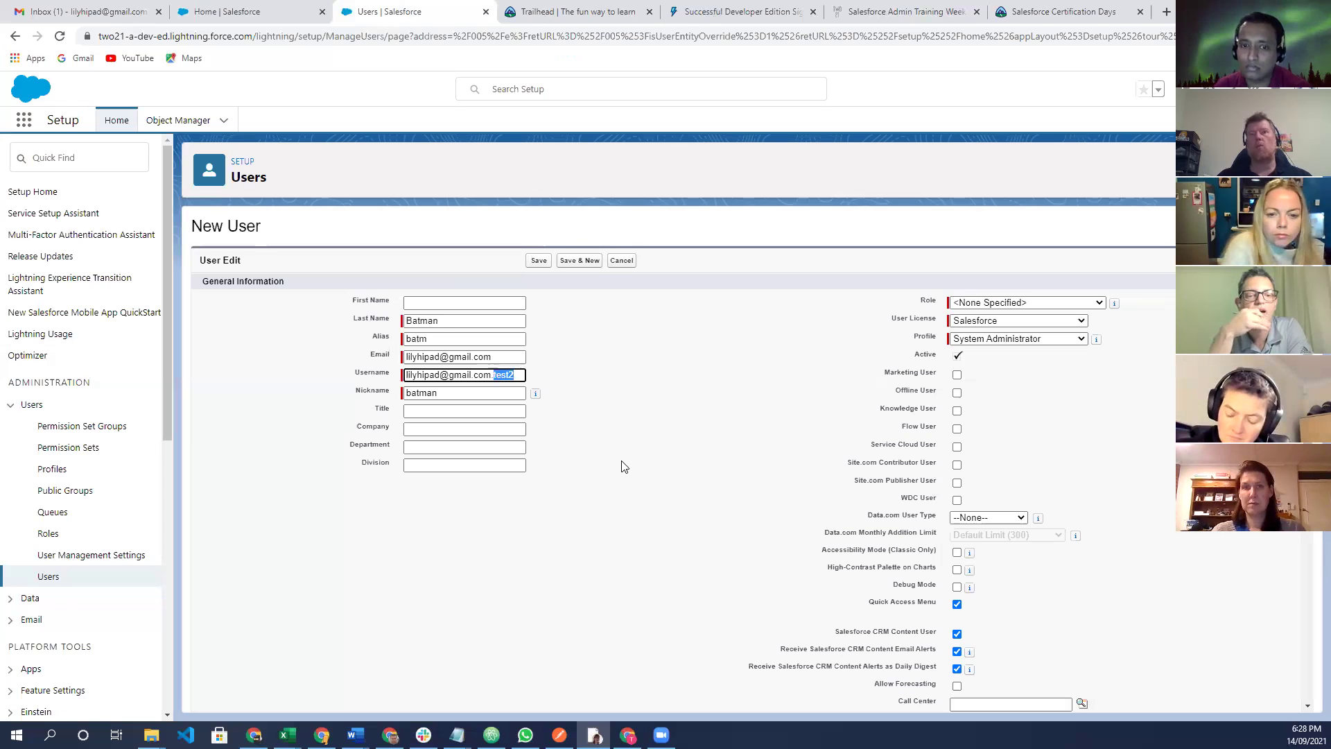
{"action": "key", "text": "End"}
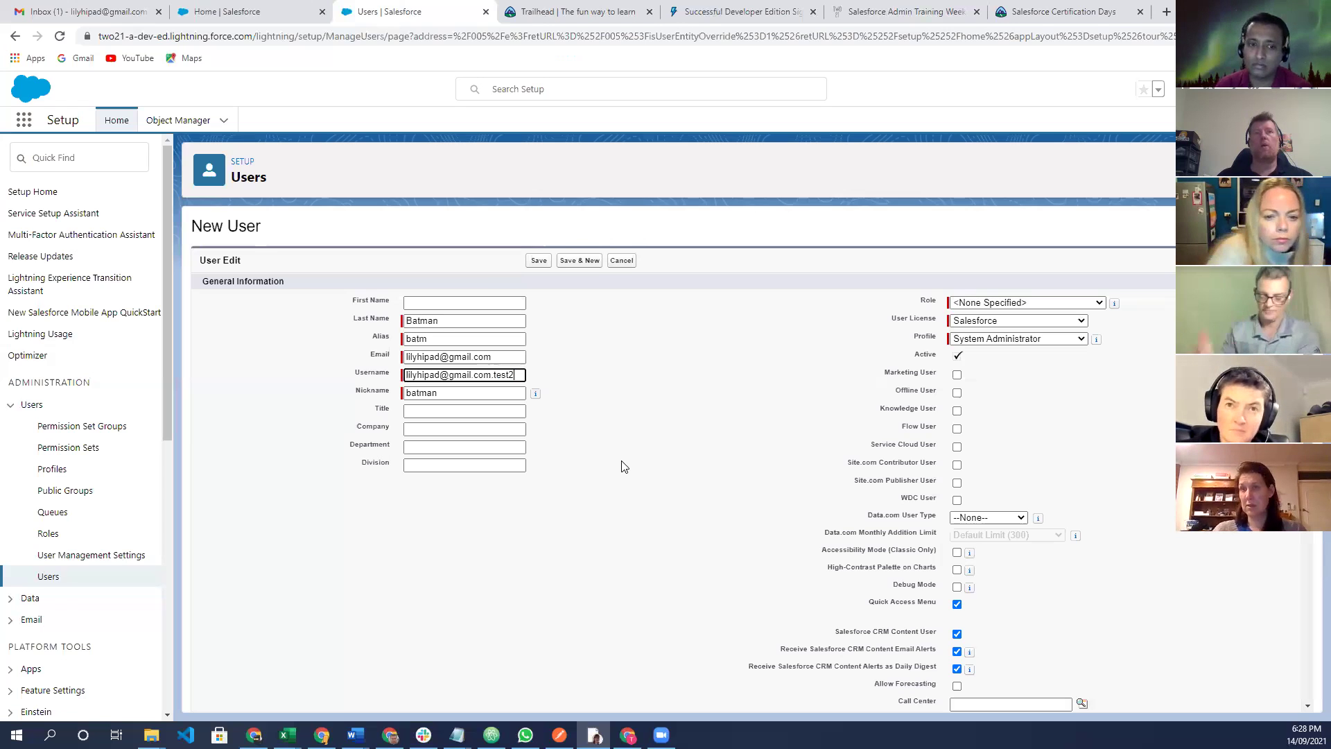
{"action": "key", "text": "ctrl+shift+Left"}
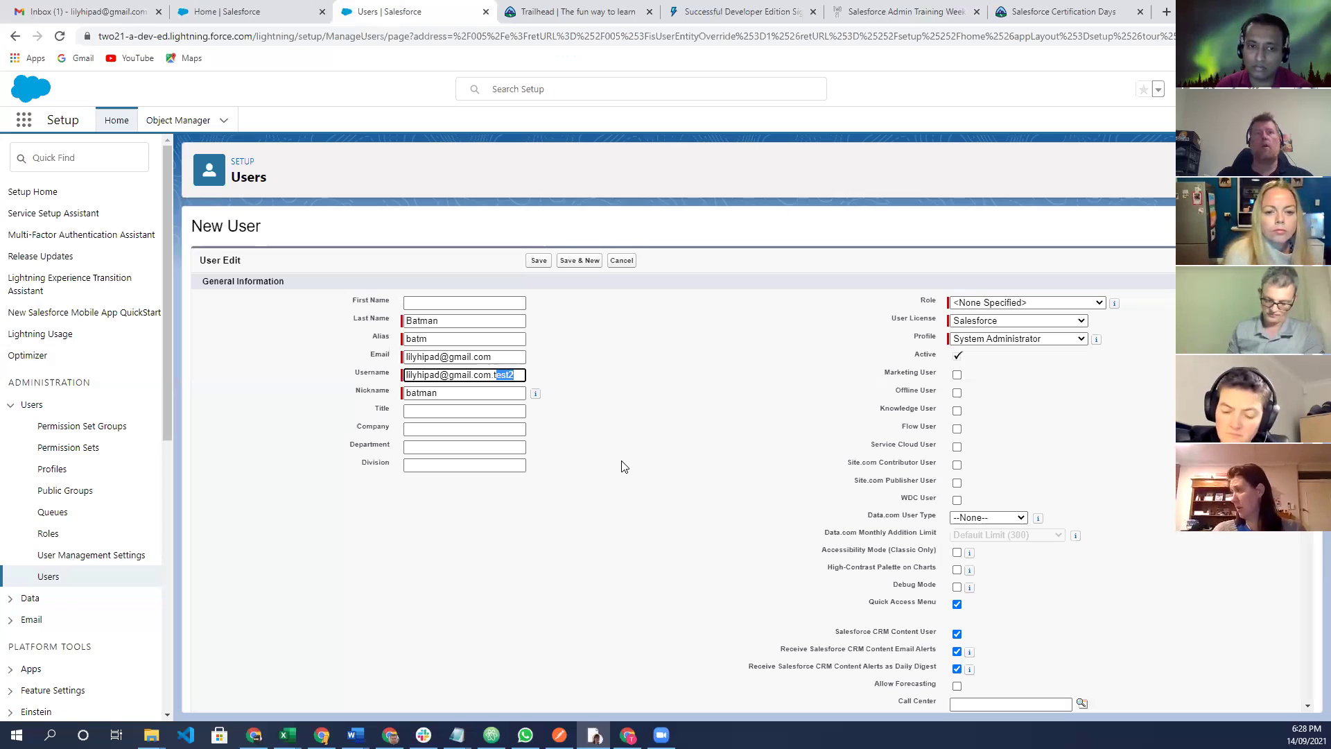
{"action": "type", "text": "comp.prod"}
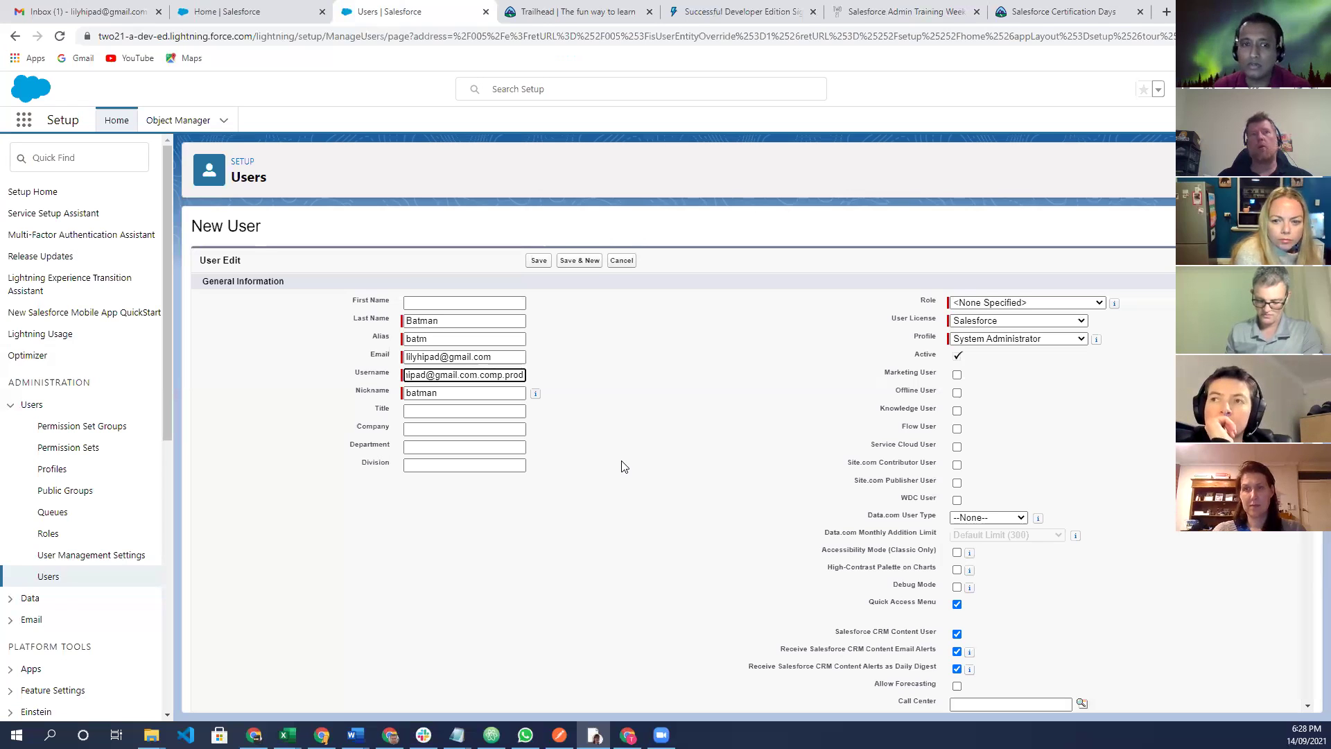
{"action": "key", "text": "Home"}
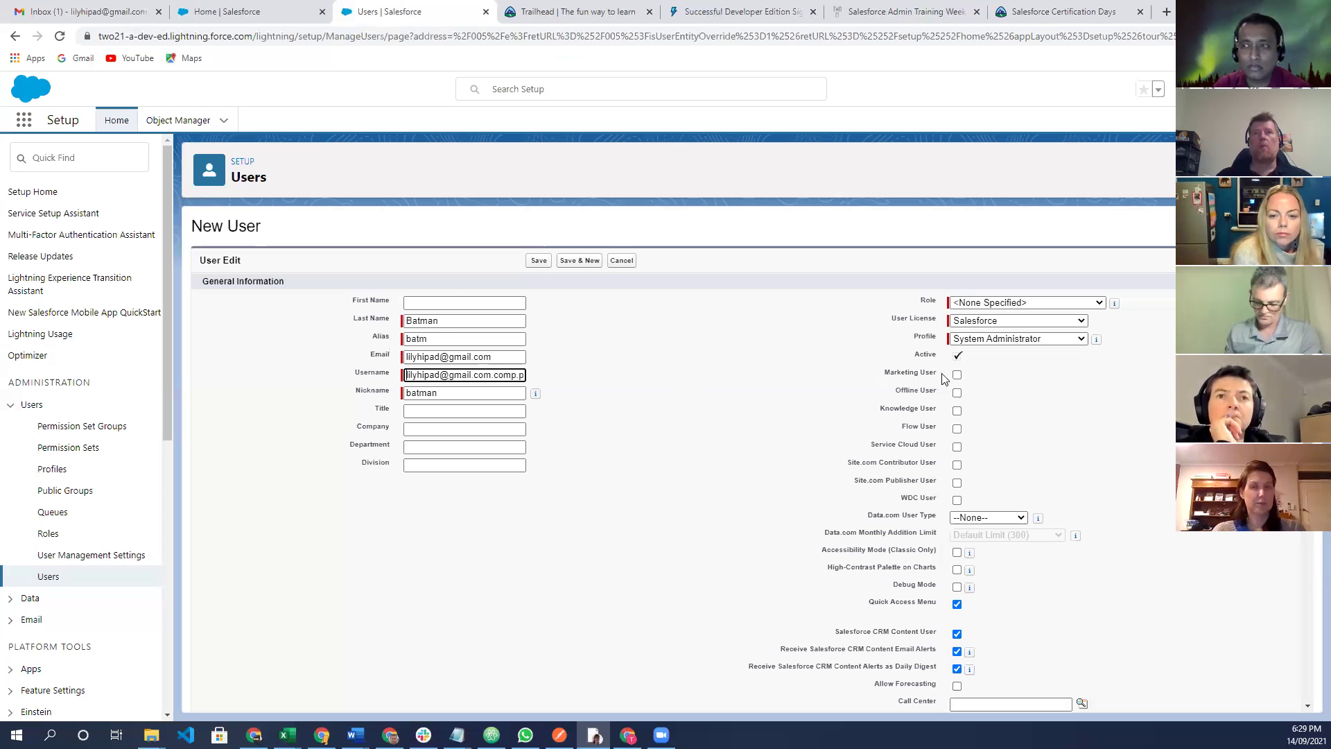
Review the new user's feature options and enable Marketing User.
{"action": "scroll", "coordinate": [911, 360], "scroll_direction": "down", "scroll_amount": 1}
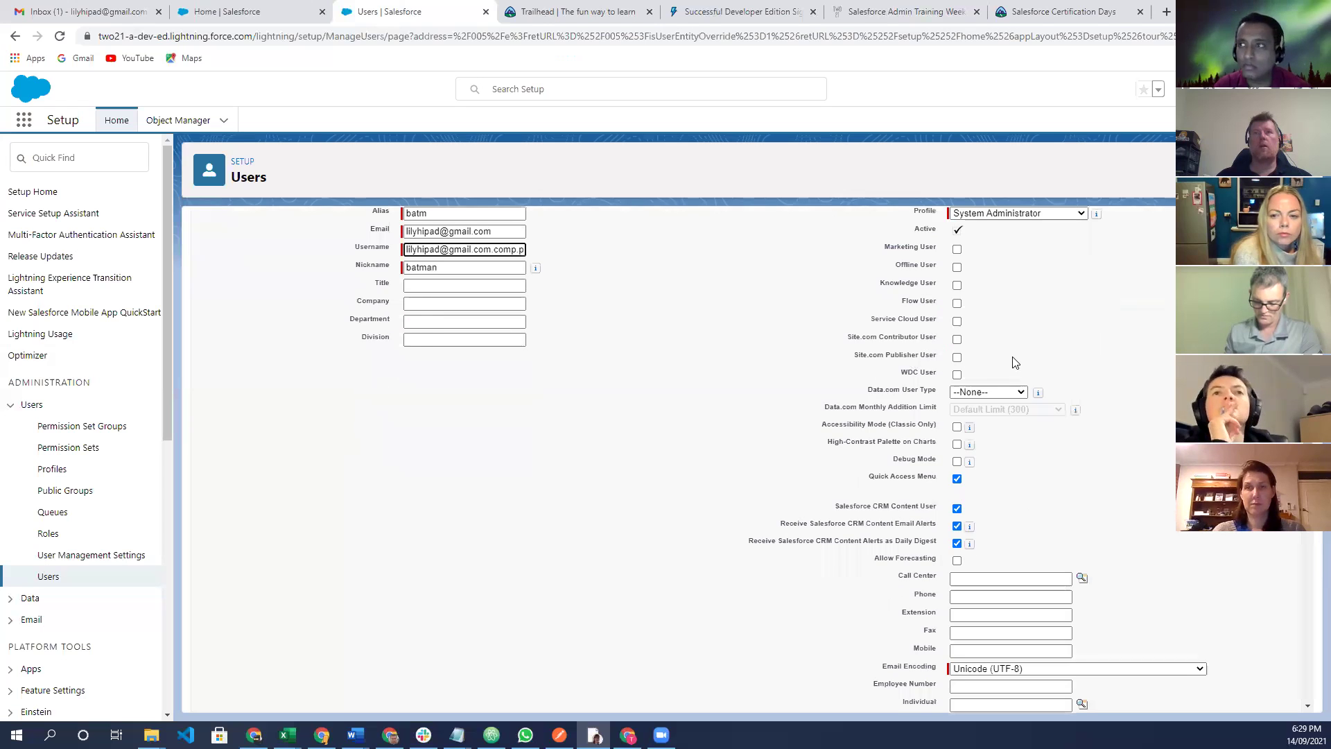
{"action": "scroll", "coordinate": [1013, 359], "scroll_direction": "up", "scroll_amount": 1}
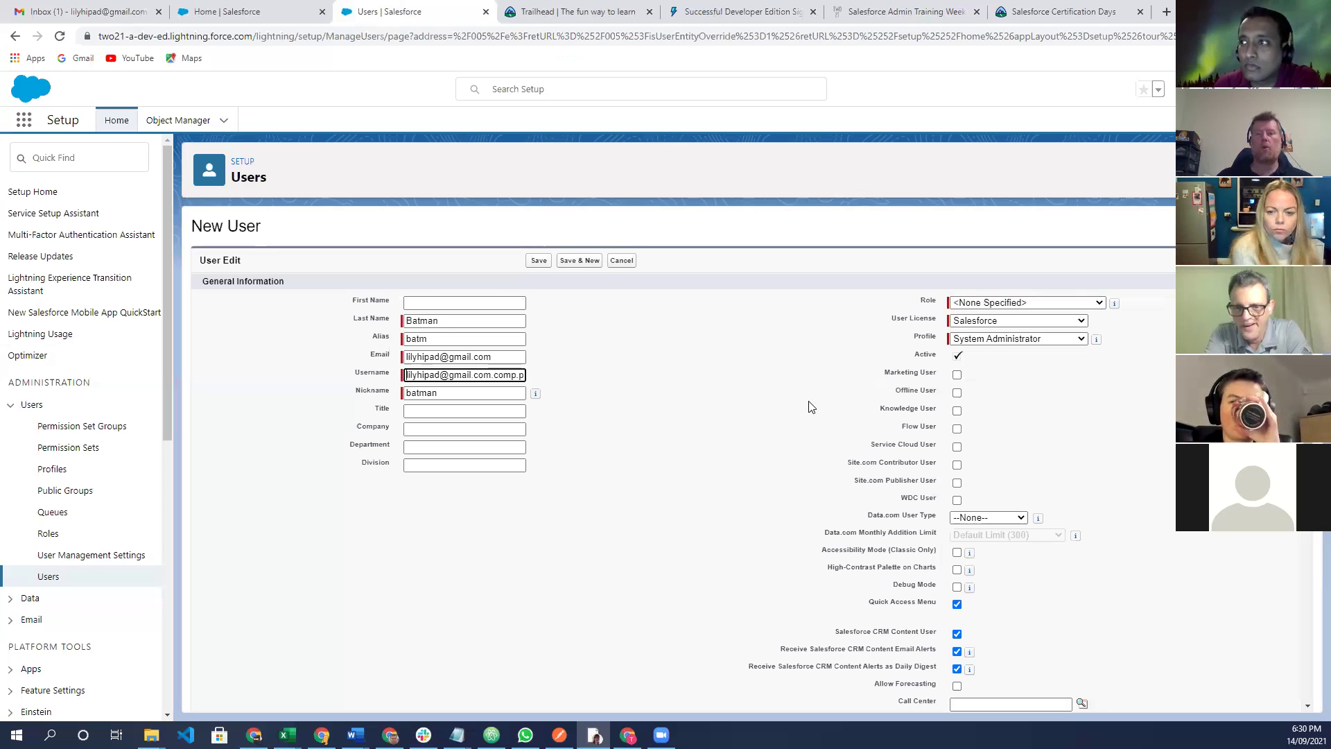
{"action": "left_click", "coordinate": [959, 380]}
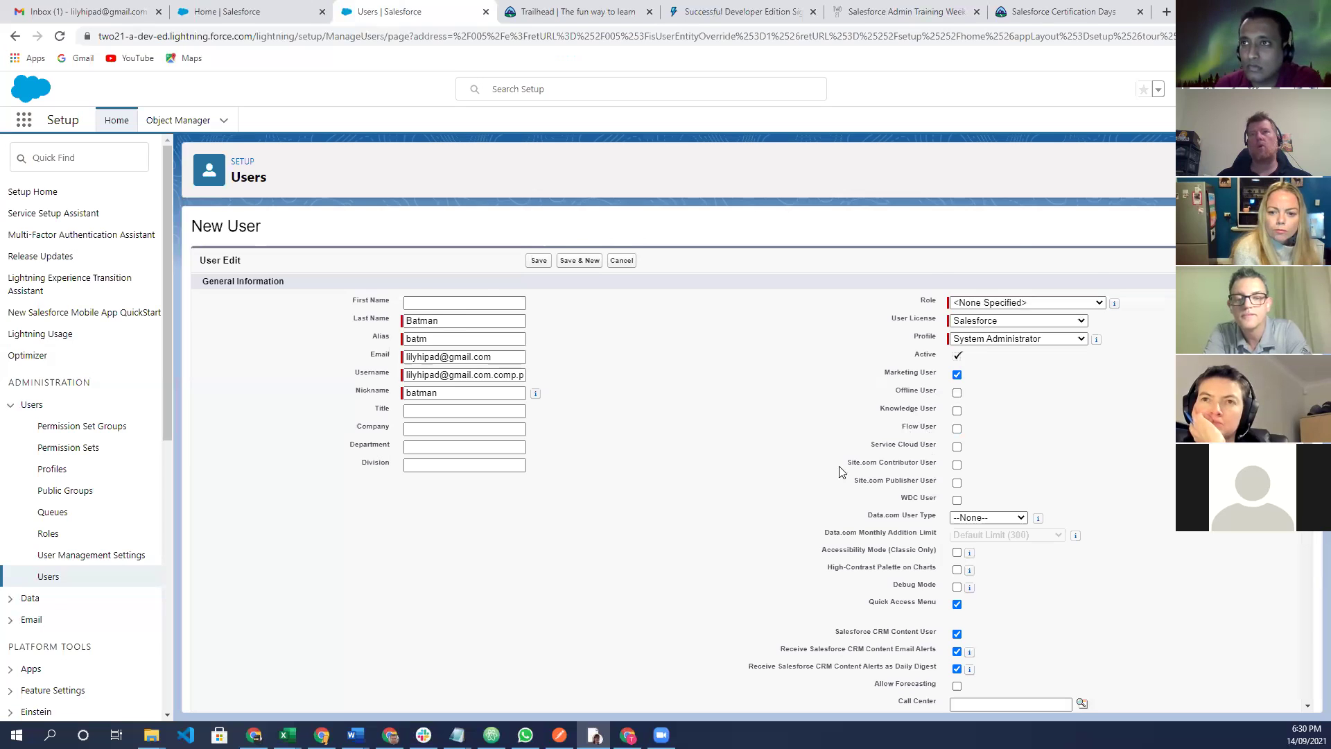
{"action": "scroll", "coordinate": [839, 472], "scroll_direction": "down", "scroll_amount": 1}
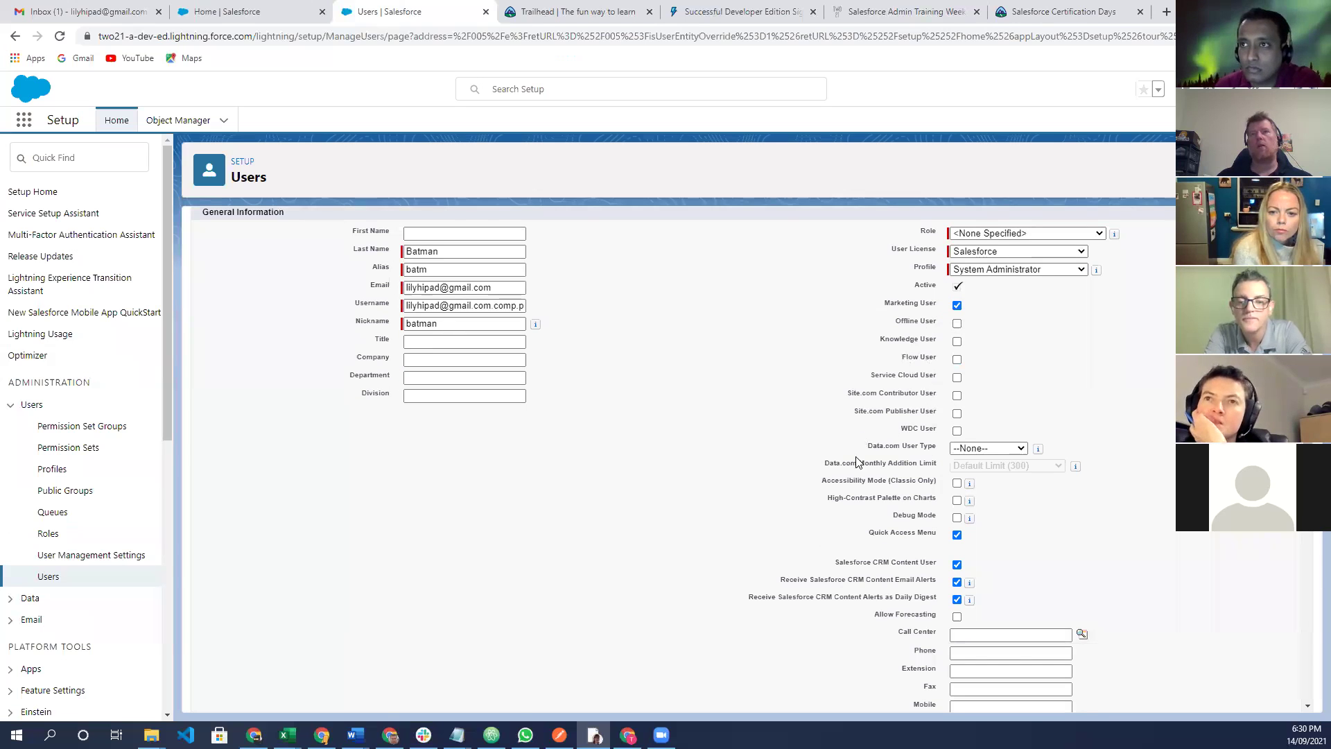
Review the remaining contact, locale and approver settings of the new user Batman and save the record with password notification enabled.
{"action": "scroll", "coordinate": [858, 447], "scroll_direction": "down", "scroll_amount": 2}
{"action": "scroll", "coordinate": [854, 465], "scroll_direction": "down", "scroll_amount": 2}
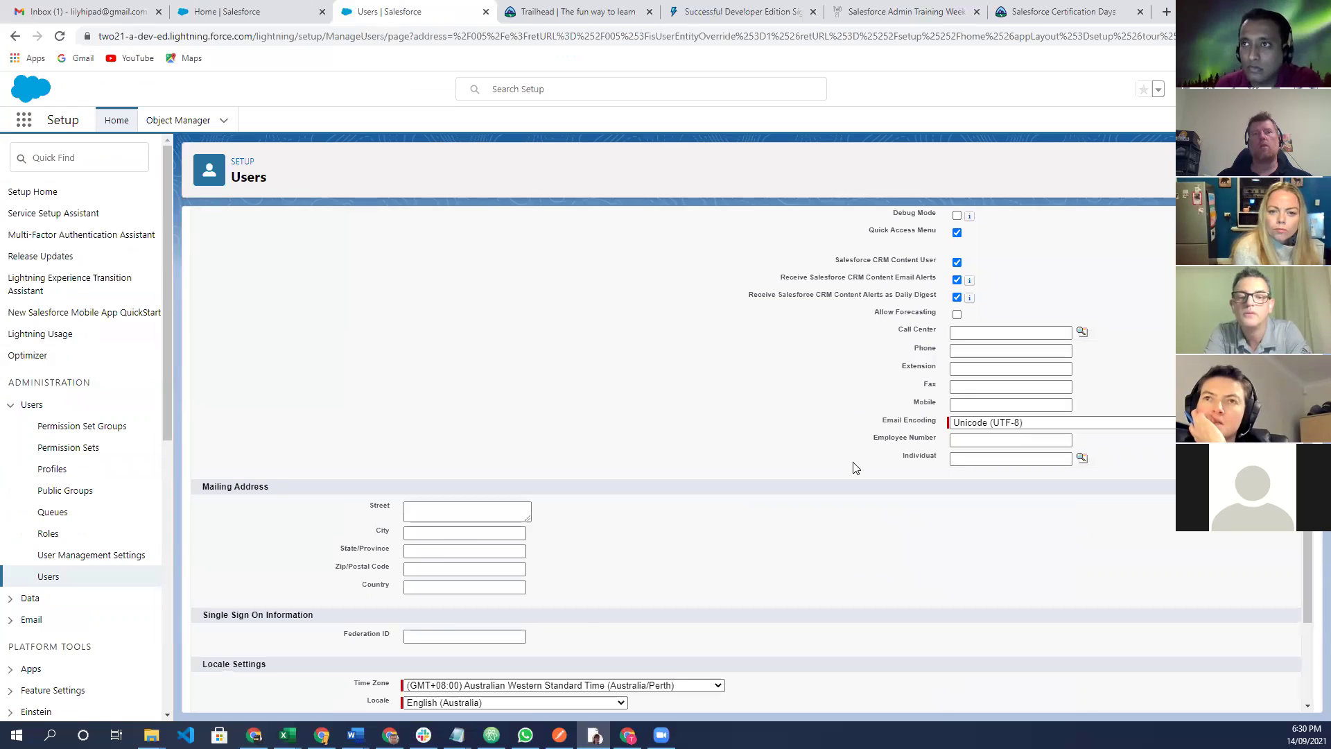
{"action": "scroll", "coordinate": [856, 468], "scroll_direction": "down", "scroll_amount": 2}
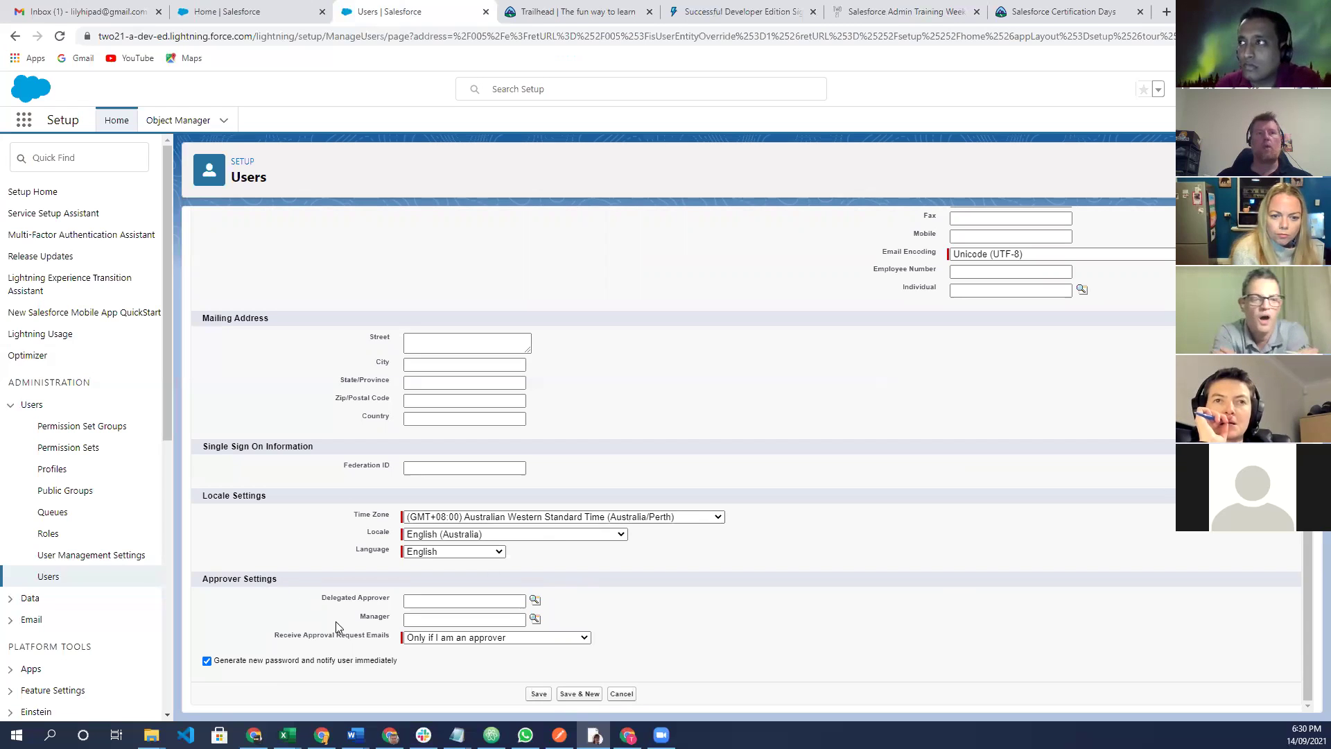
{"action": "left_click", "coordinate": [428, 602]}
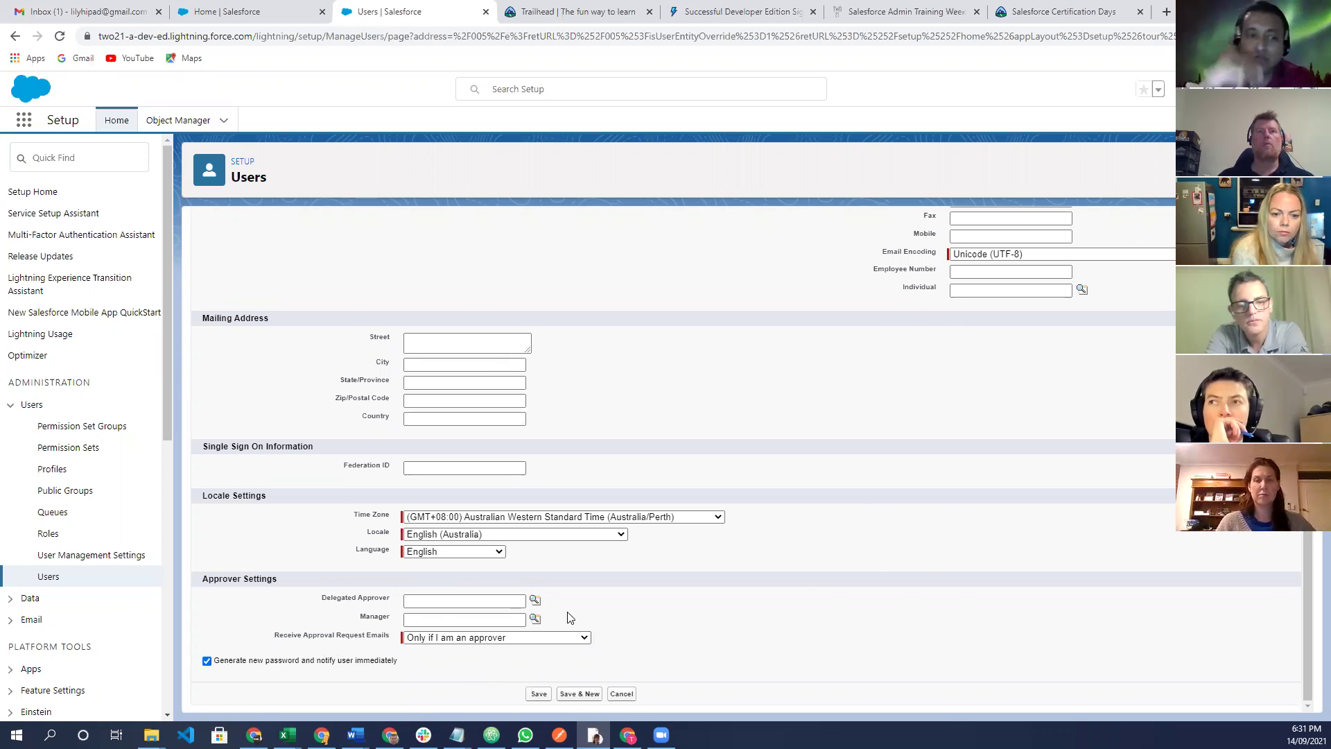
{"action": "scroll", "coordinate": [569, 621], "scroll_direction": "up", "scroll_amount": 15}
{"action": "scroll", "coordinate": [558, 595], "scroll_direction": "up", "scroll_amount": 1}
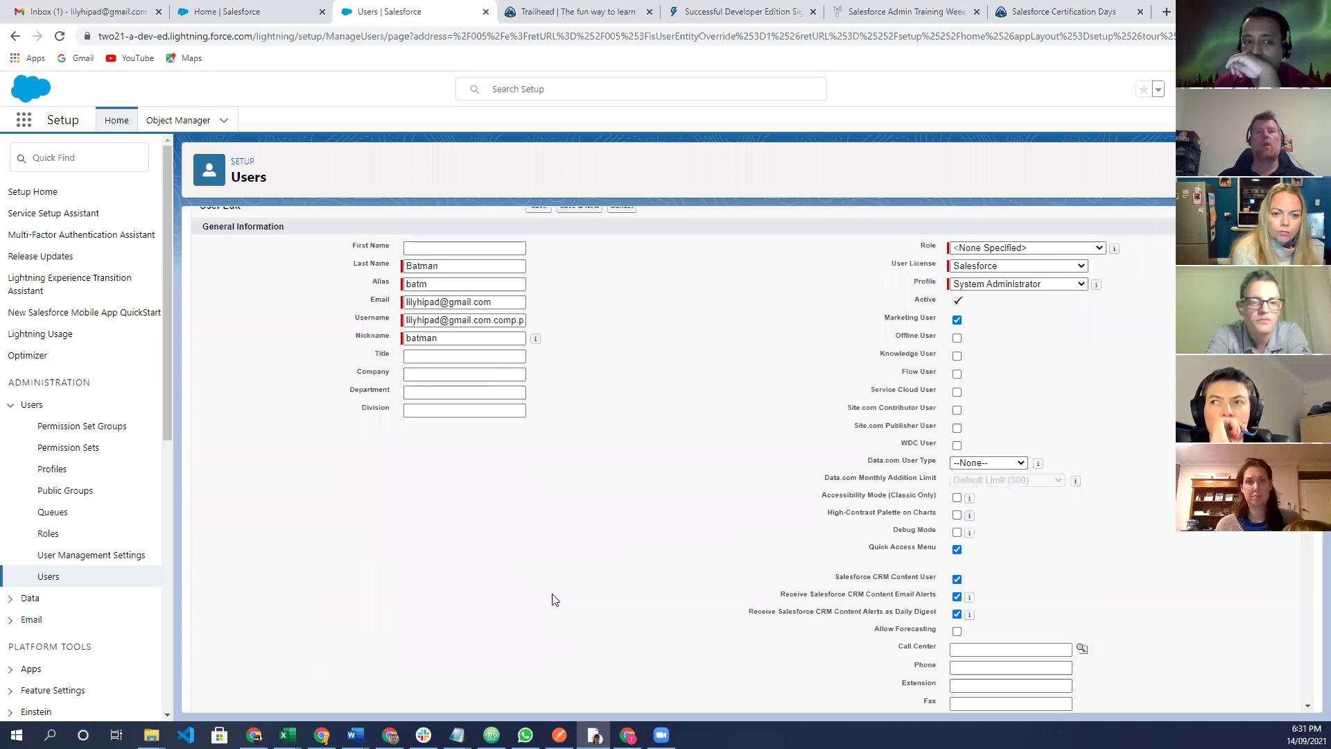
{"action": "scroll", "coordinate": [551, 596], "scroll_direction": "down", "scroll_amount": 15}
{"action": "left_click", "coordinate": [541, 693]}
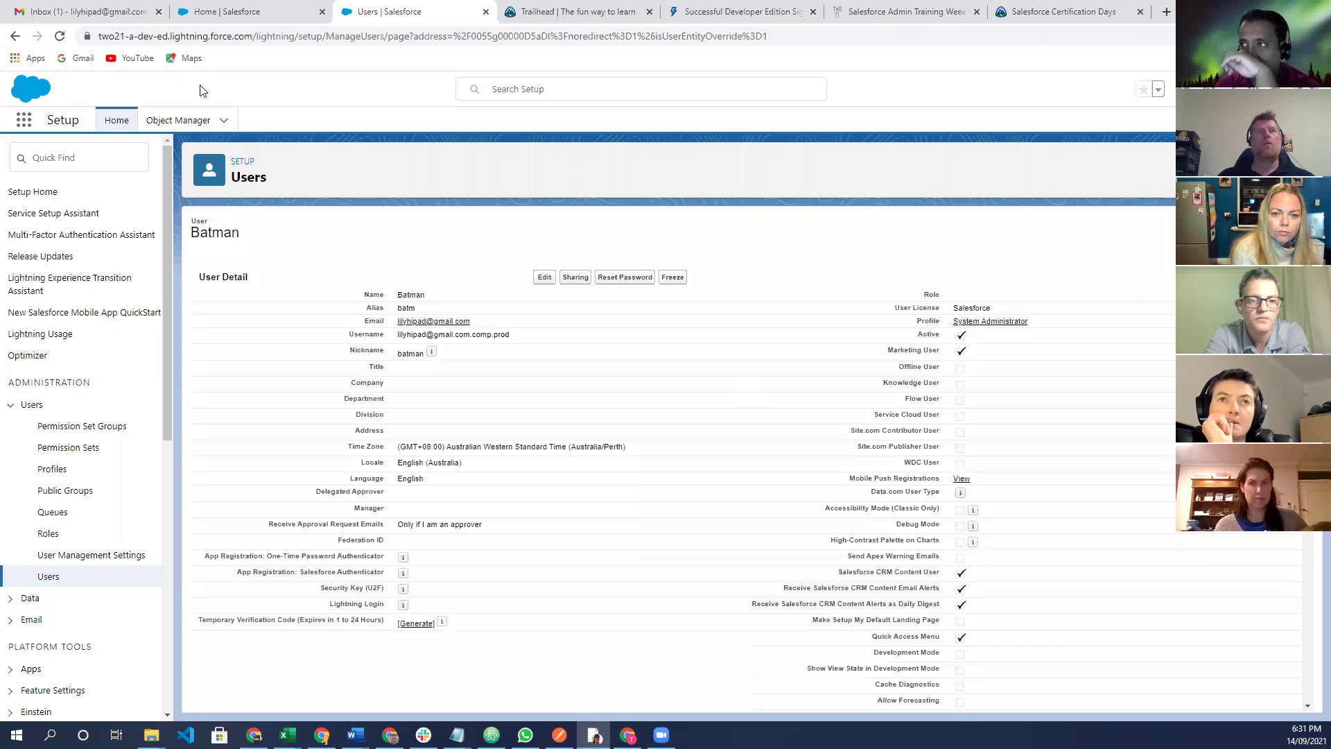
Switch to Gmail, examine the new user's Salesforce account verification e-mail including its username, and return to the inbox.
{"action": "left_click", "coordinate": [100, 12]}
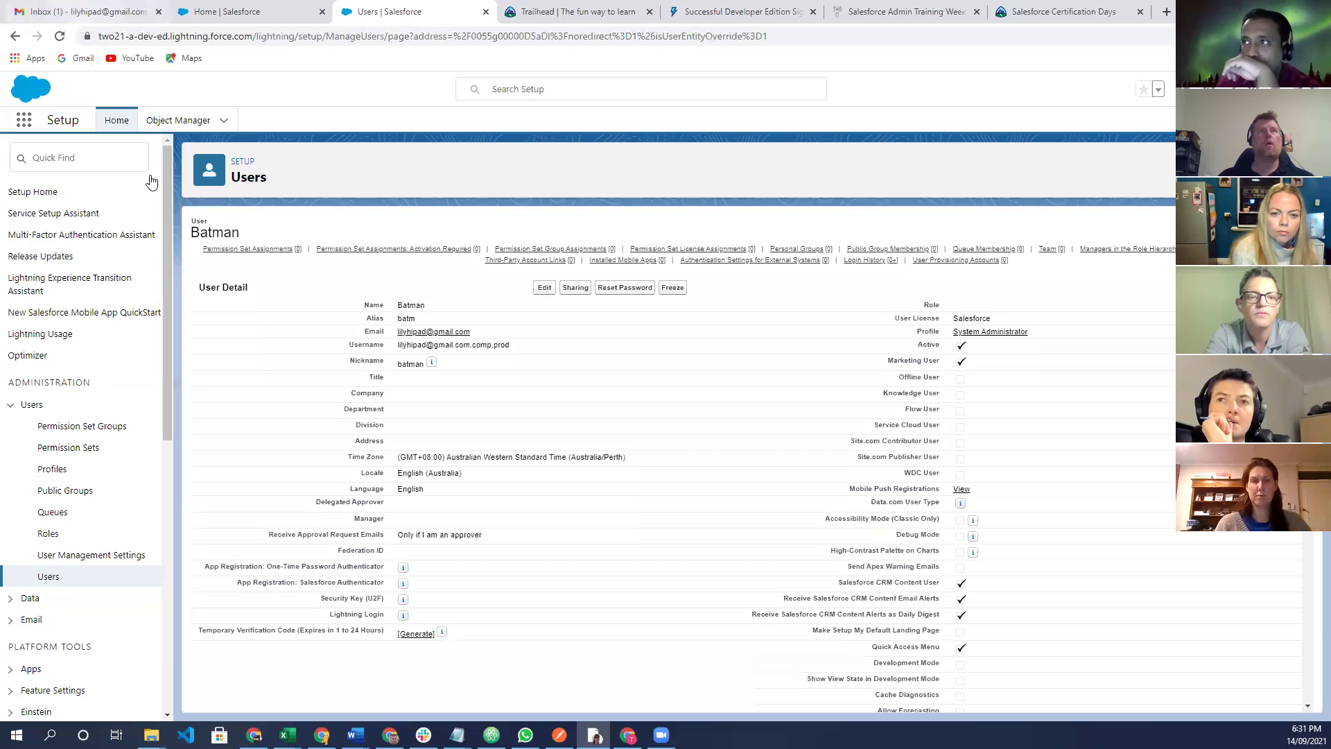
{"action": "left_click", "coordinate": [96, 188]}
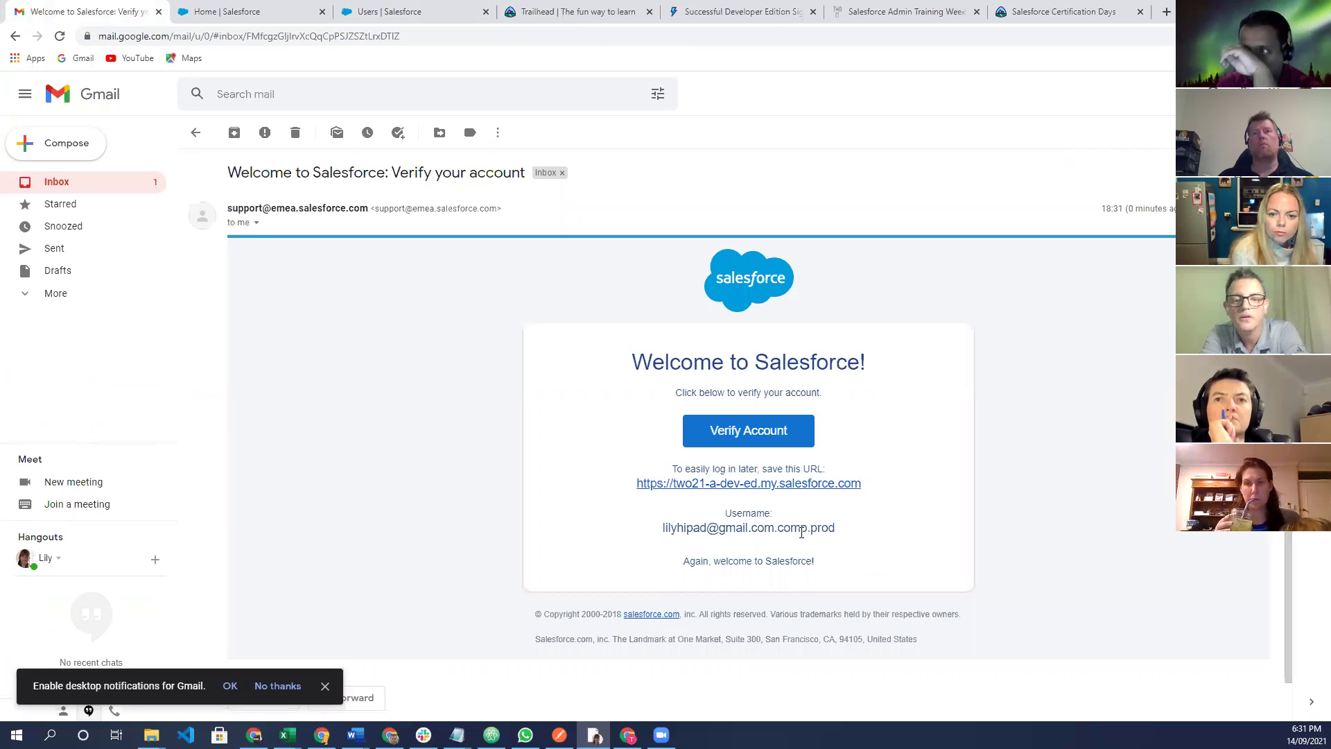
{"action": "triple_click", "coordinate": [863, 539]}
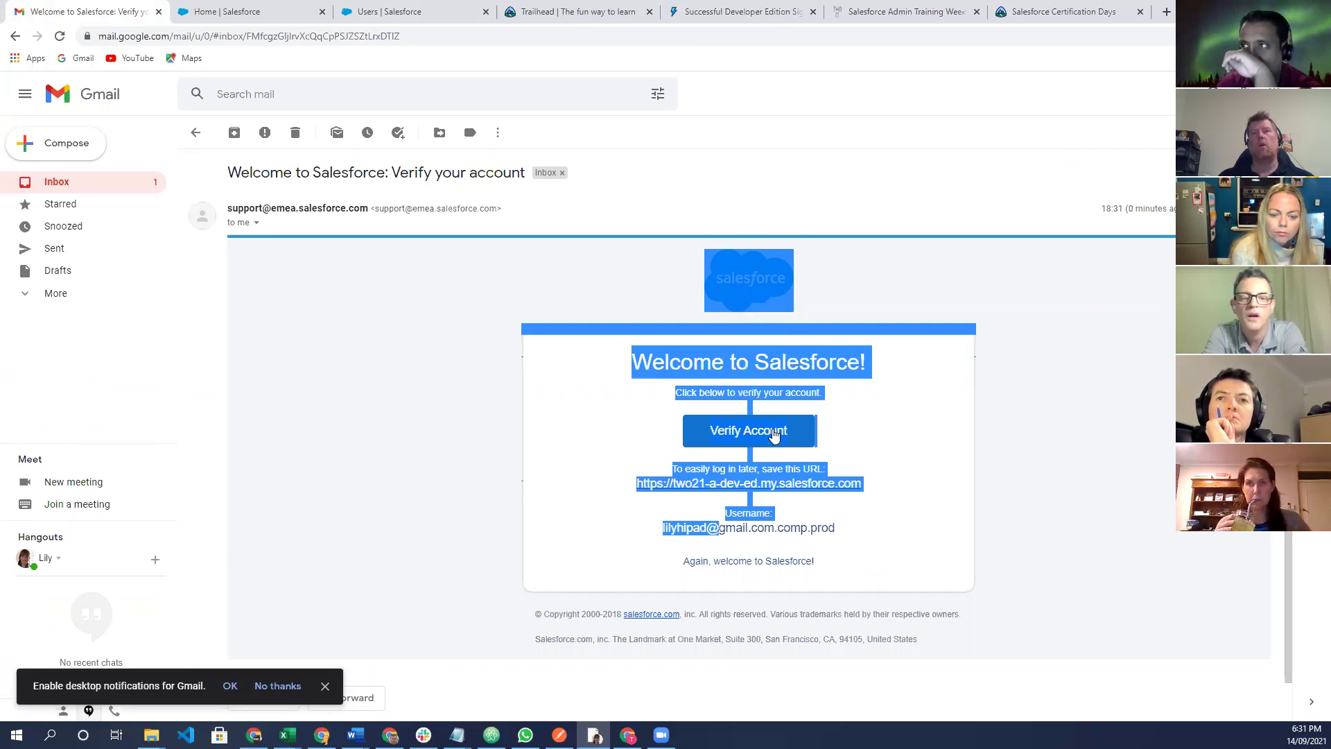
{"action": "left_click", "coordinate": [945, 500]}
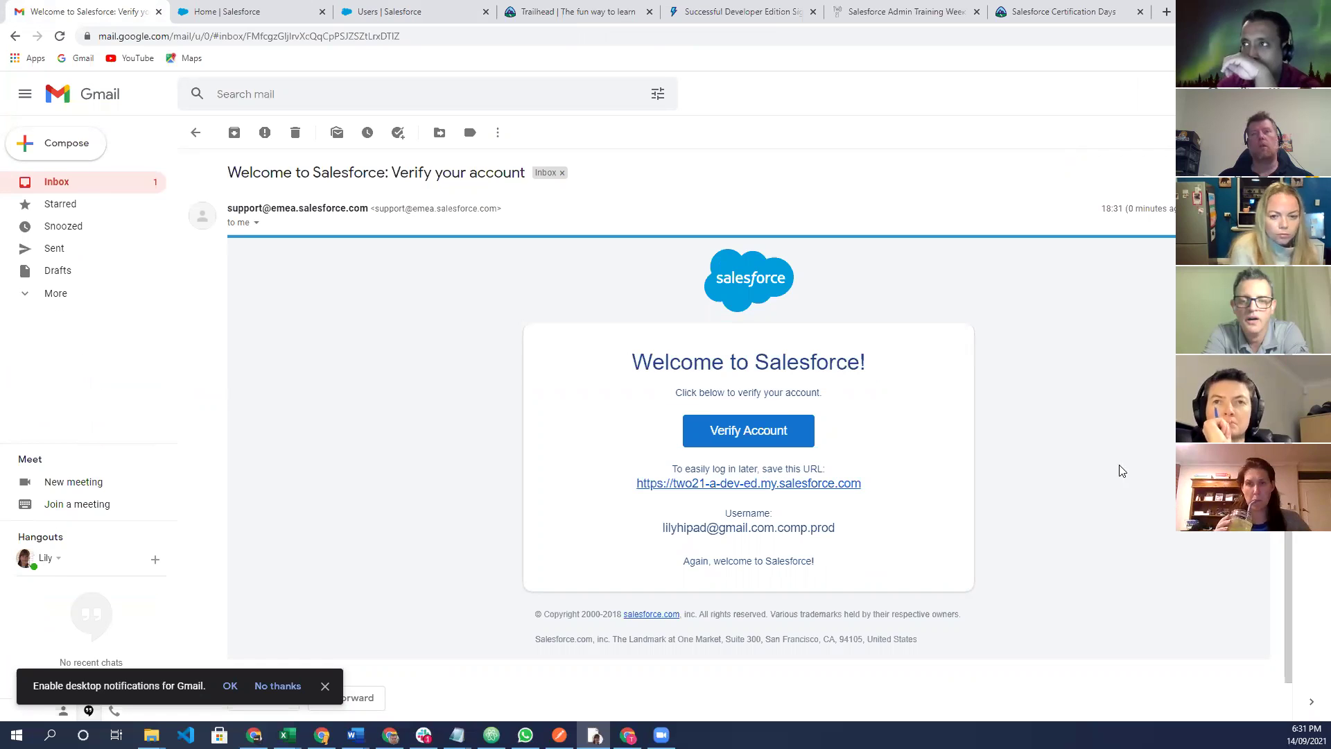
{"action": "left_click", "coordinate": [59, 186]}
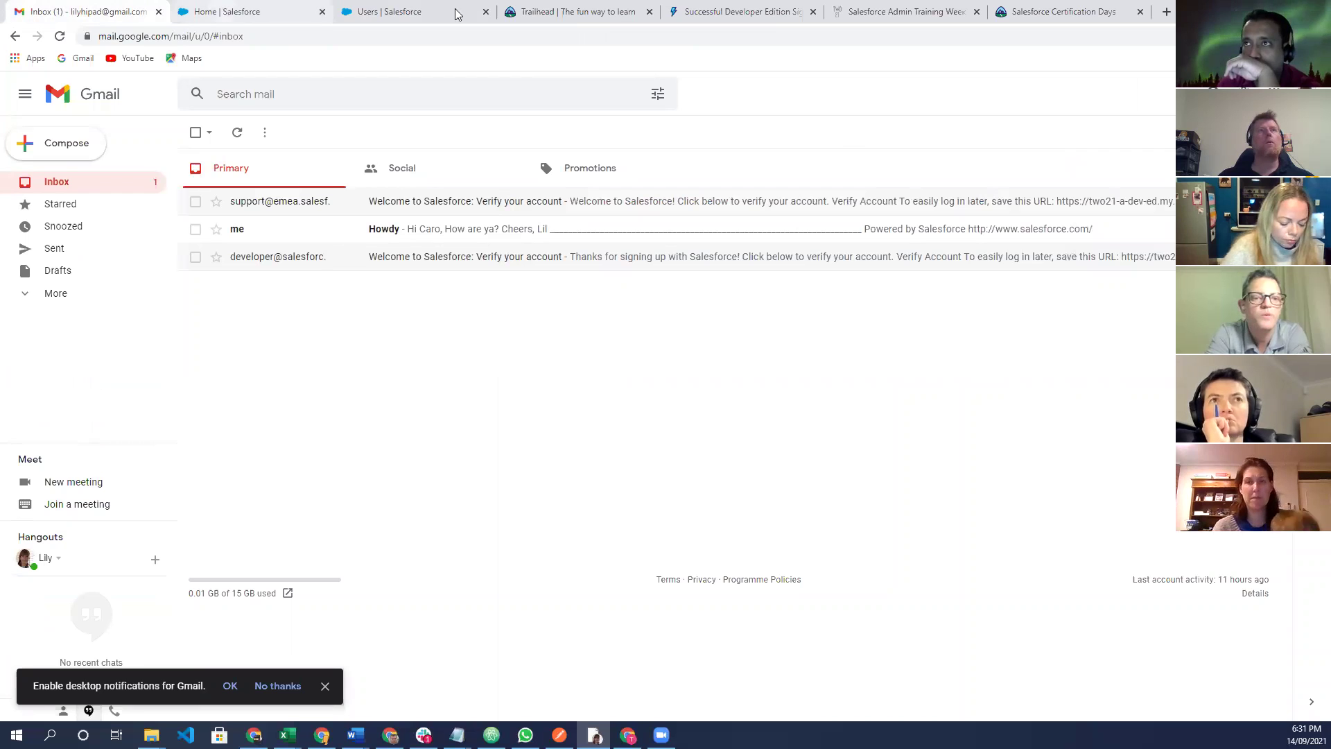
Return to the Batman user record in Salesforce, deactivate the user, save the change and freeze the account.
{"action": "left_click", "coordinate": [223, 13]}
{"action": "key", "text": "ctrl+Tab"}
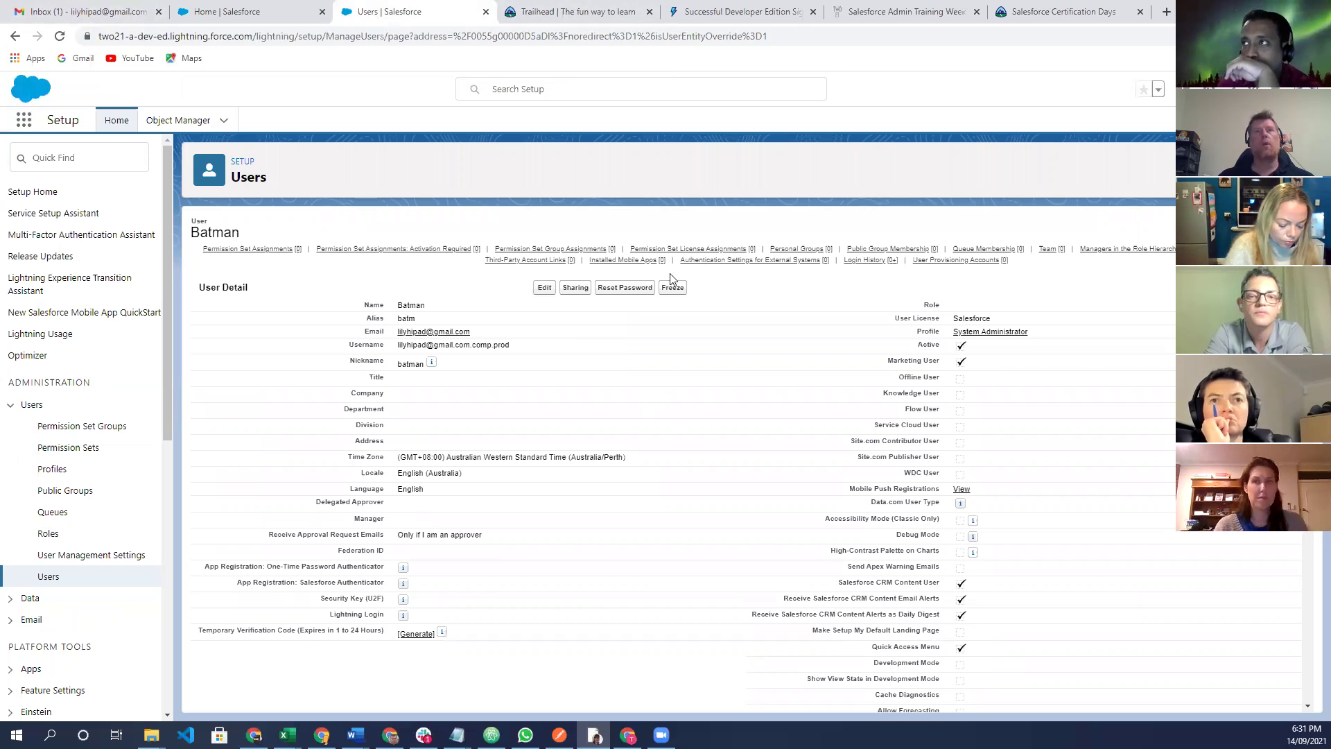
{"action": "left_click", "coordinate": [723, 14]}
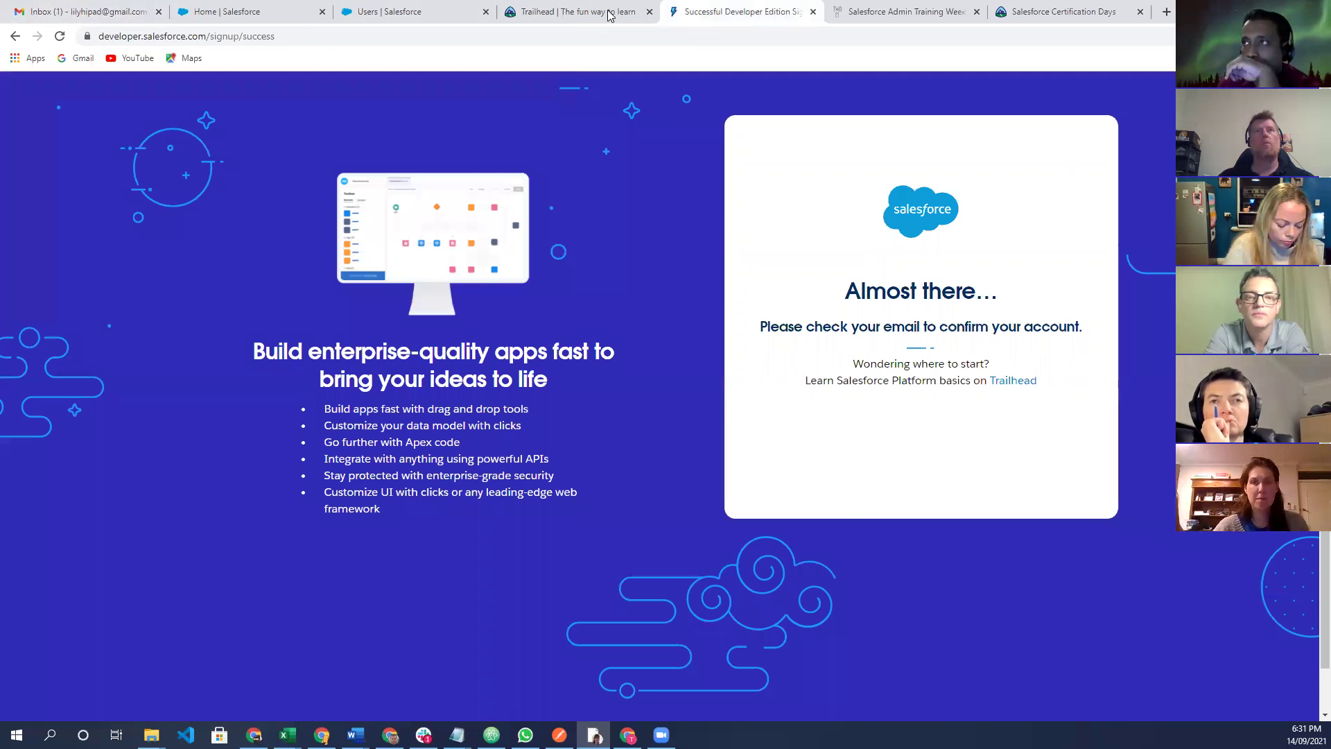
{"action": "left_click", "coordinate": [613, 12]}
{"action": "left_click", "coordinate": [447, 11]}
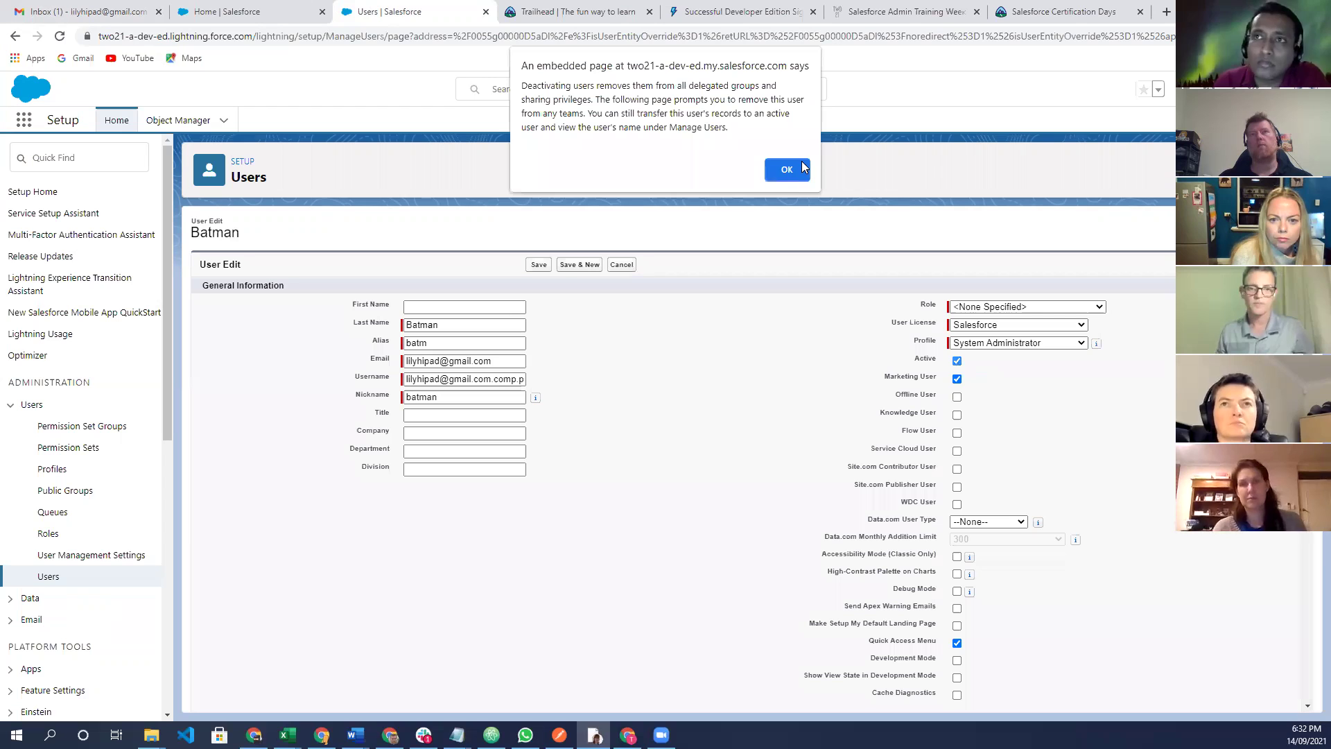
{"action": "key", "text": "Return"}
{"action": "key", "text": "Return"}
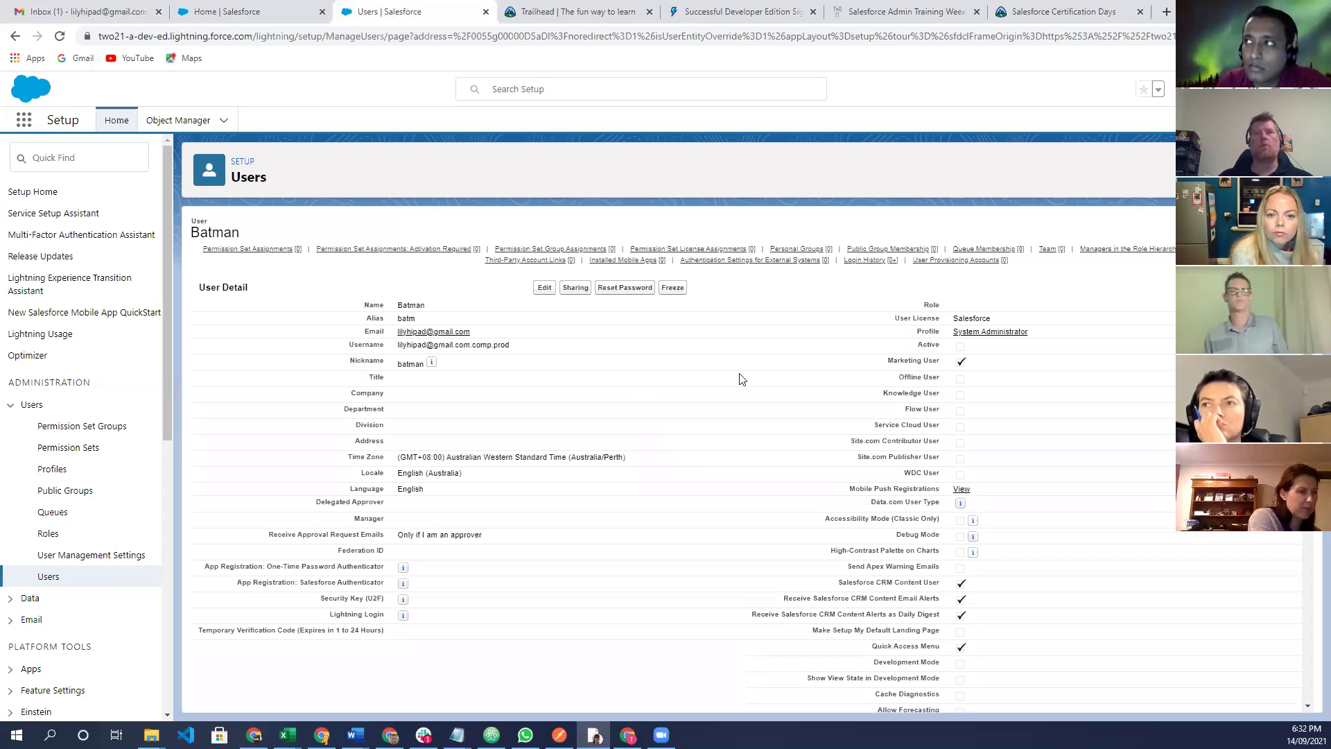
{"action": "left_click", "coordinate": [673, 287]}
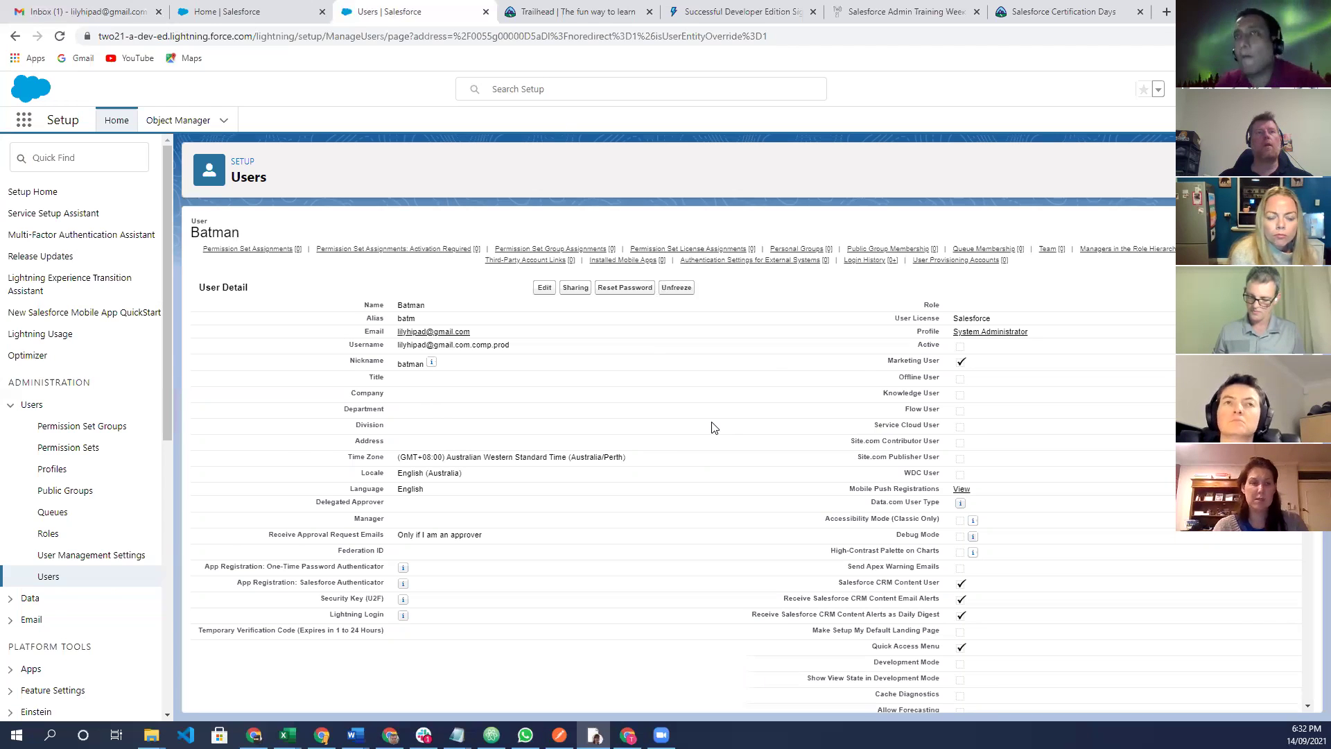
{"action": "scroll", "coordinate": [714, 428], "scroll_direction": "down", "scroll_amount": 1}
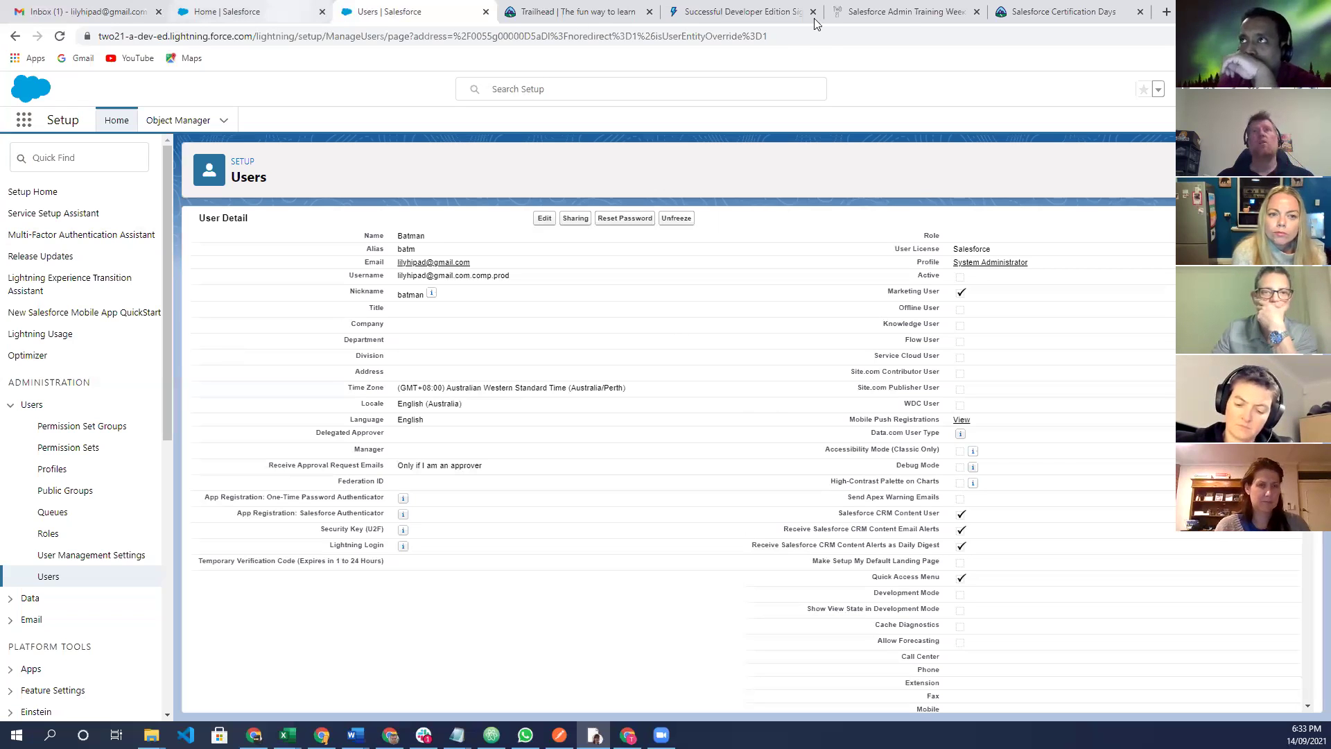
Highlight Lightning vs Classic, followed by Standard objects overview and Lead Conversion, in the Week 2 training page's topic list.
{"action": "left_click", "coordinate": [911, 12]}
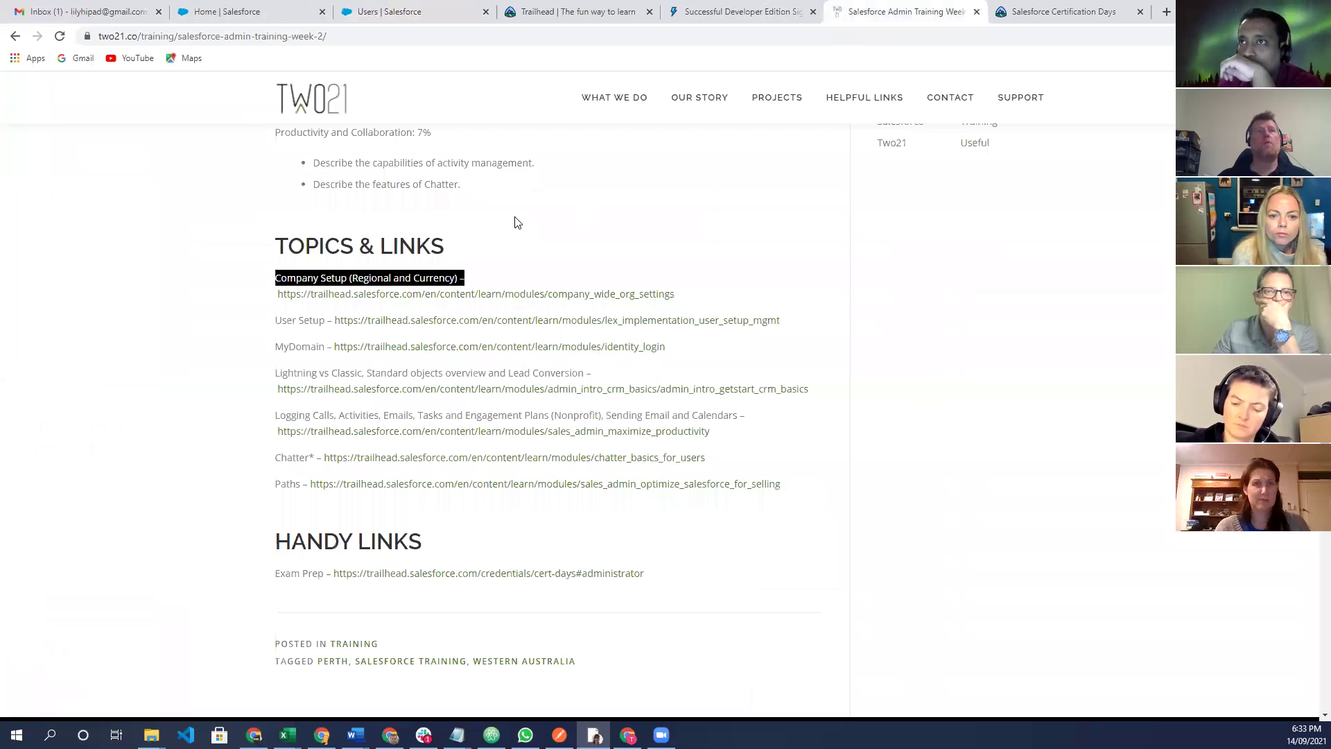
{"action": "left_click", "coordinate": [275, 375]}
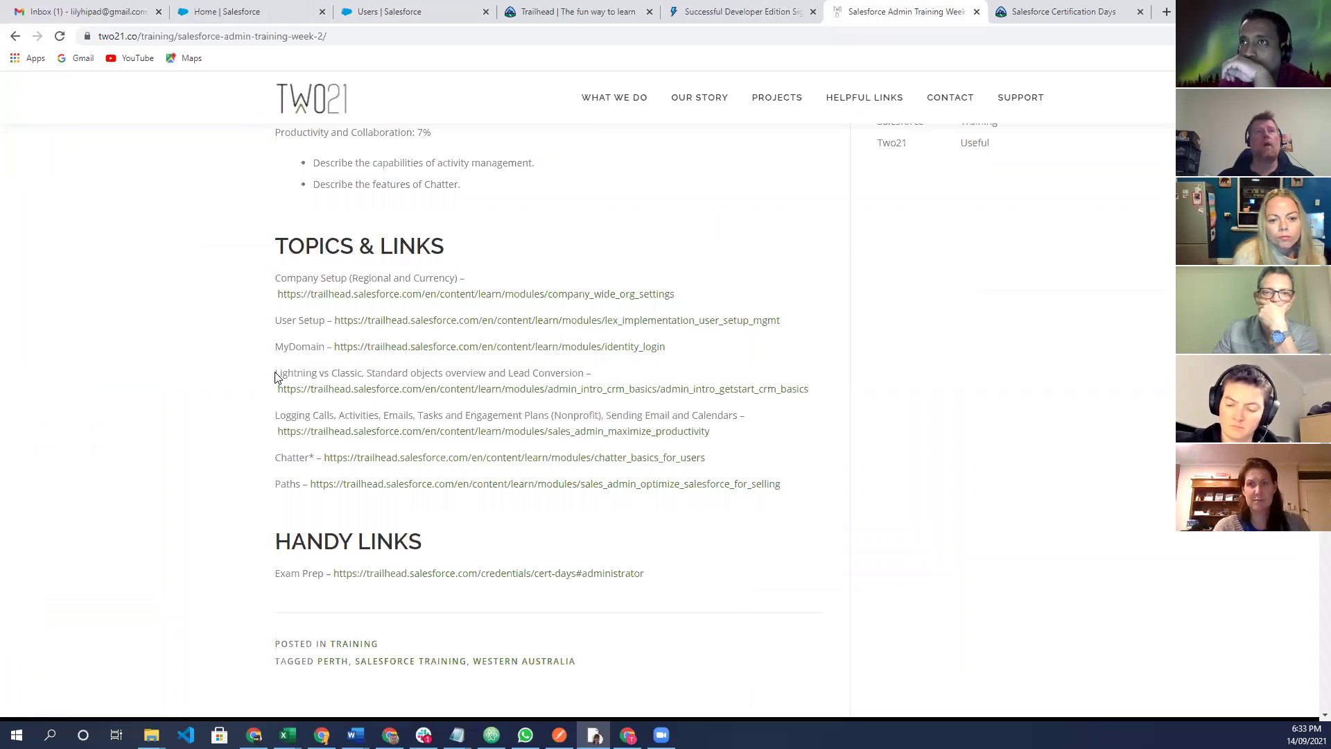
{"action": "left_click", "coordinate": [362, 374], "text": "shift"}
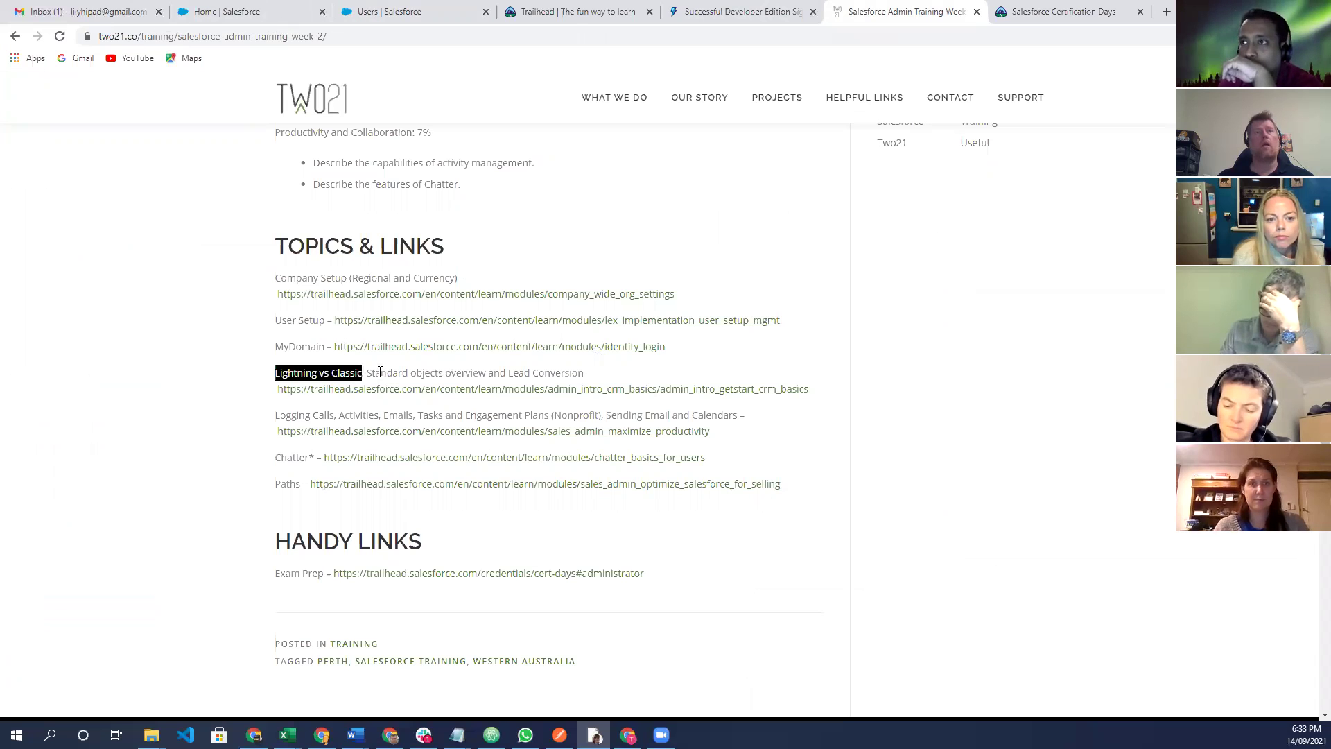
{"action": "left_click_drag", "start_coordinate": [368, 373], "coordinate": [580, 373]}
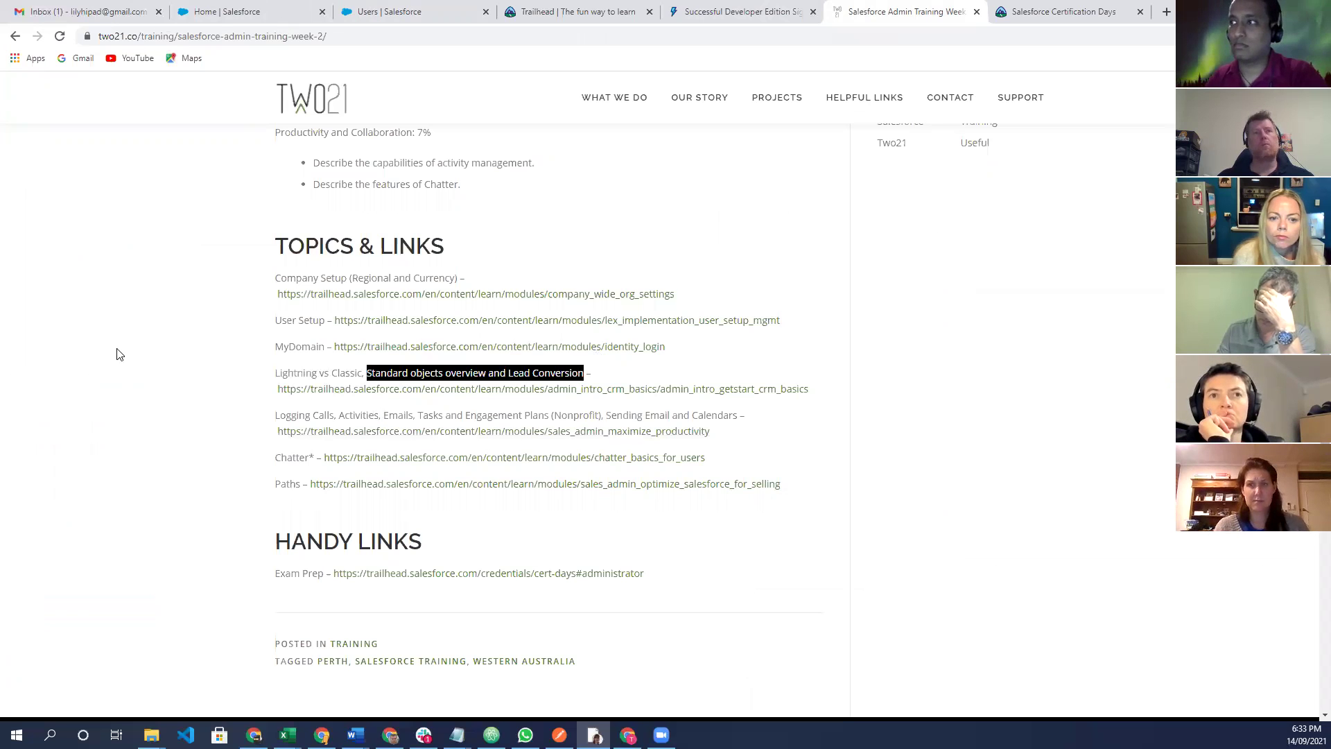
Open Leads in the Sales Console and switch the list view to All Open Leads.
{"action": "left_click", "coordinate": [256, 17]}
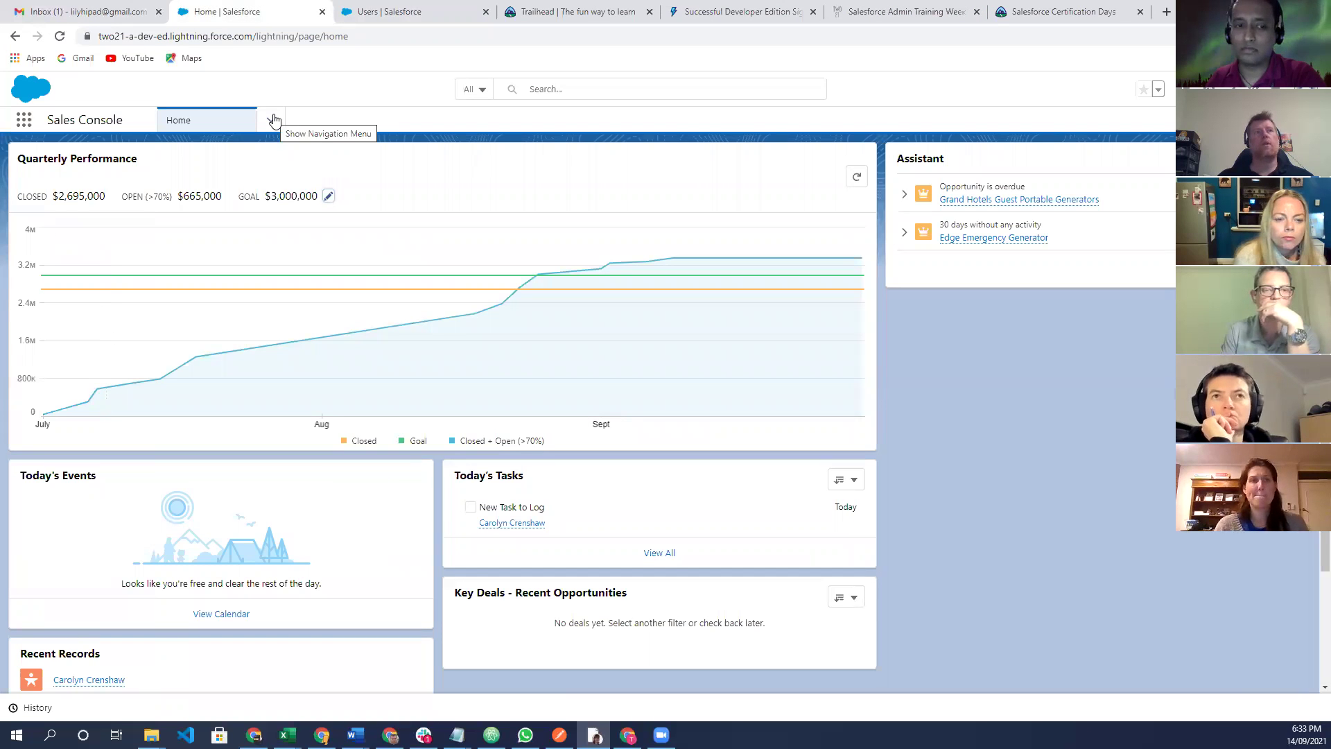
{"action": "left_click", "coordinate": [272, 120]}
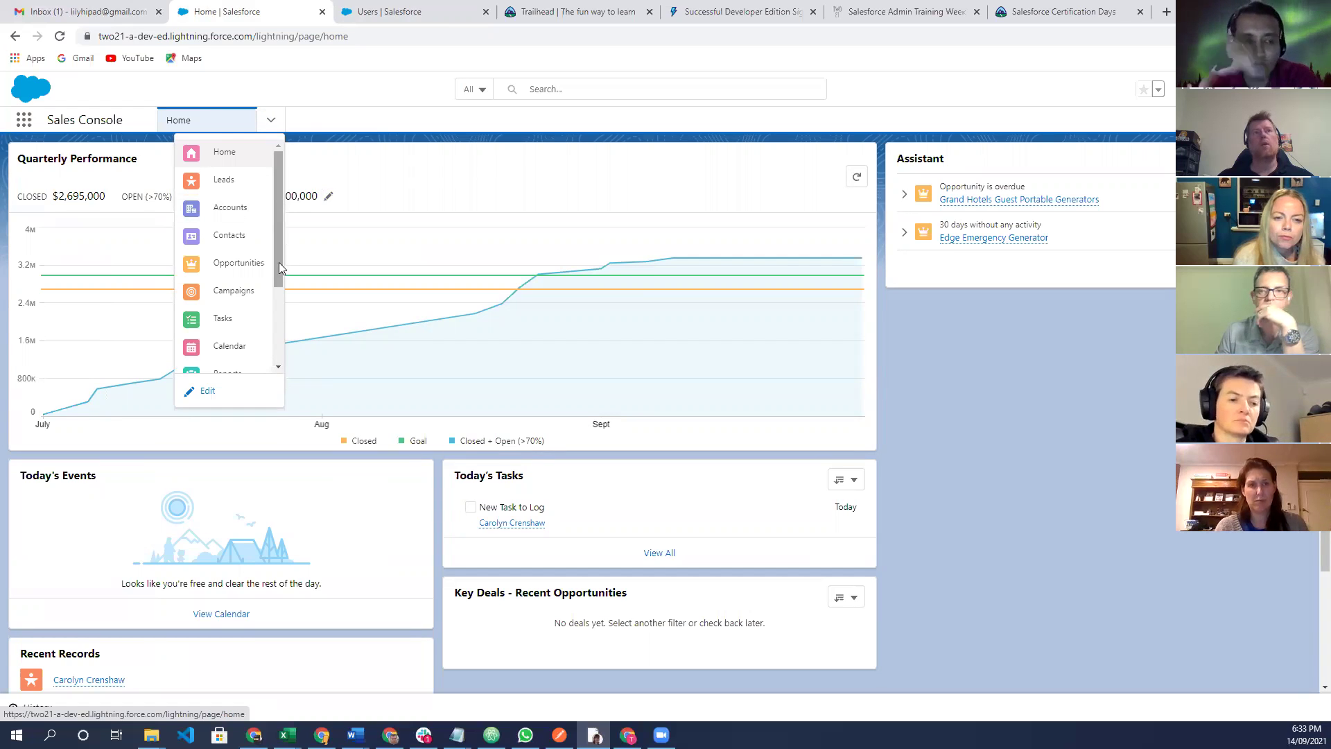
{"action": "scroll", "coordinate": [281, 273], "scroll_direction": "down", "scroll_amount": 2}
{"action": "scroll", "coordinate": [280, 194], "scroll_direction": "up", "scroll_amount": 3}
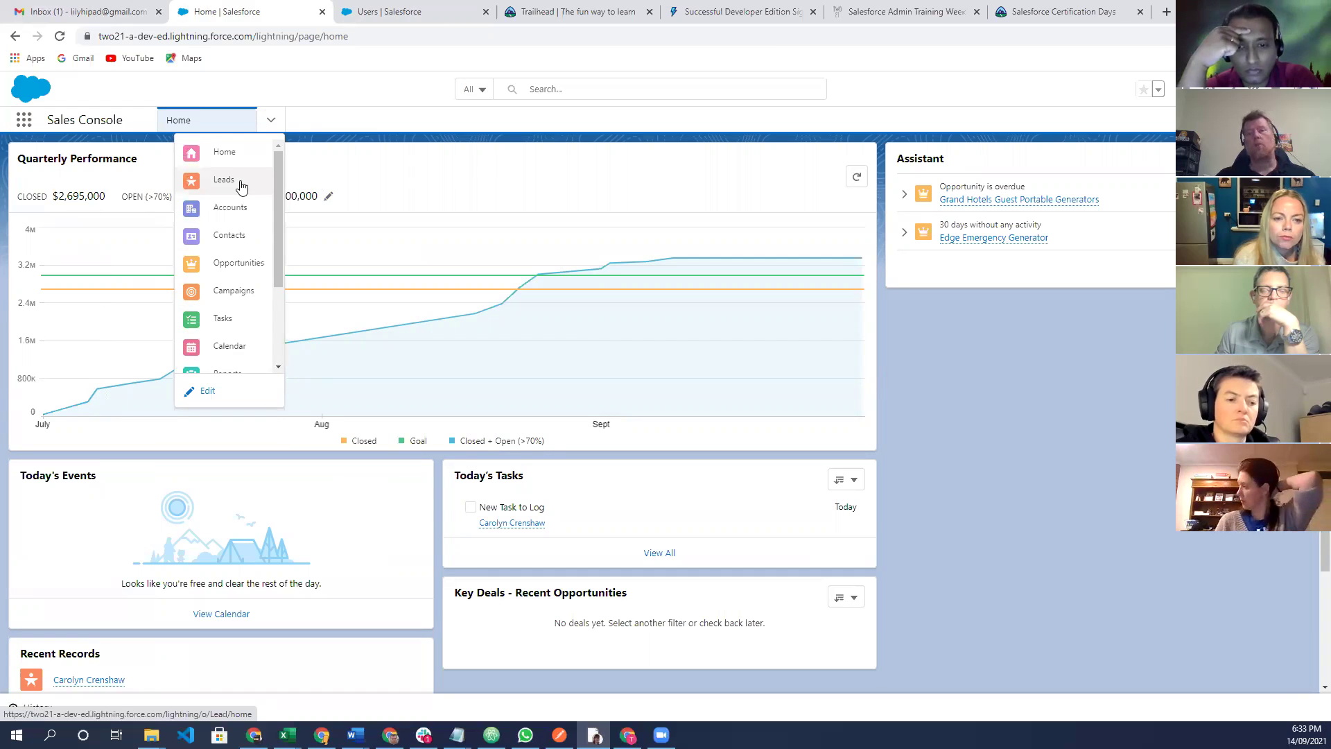
{"action": "left_click", "coordinate": [241, 181]}
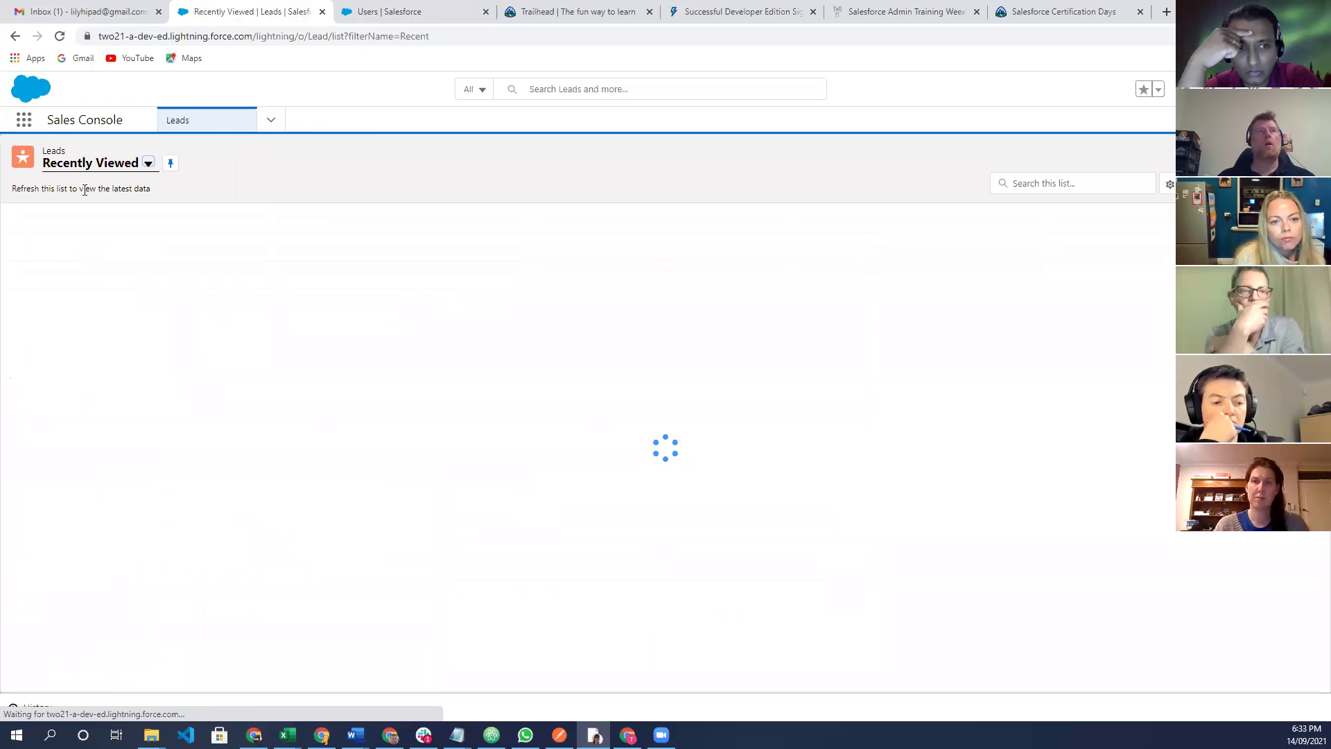
{"action": "left_click", "coordinate": [147, 164]}
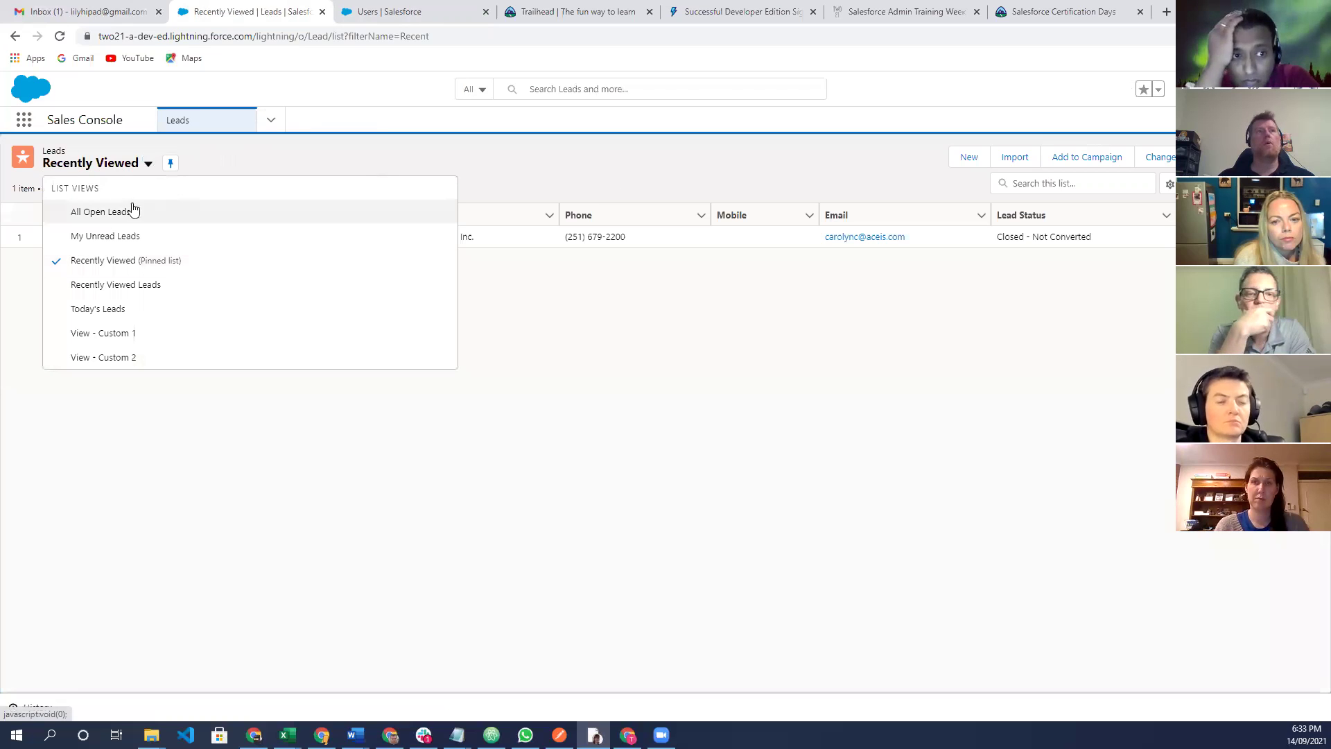
{"action": "left_click", "coordinate": [134, 214]}
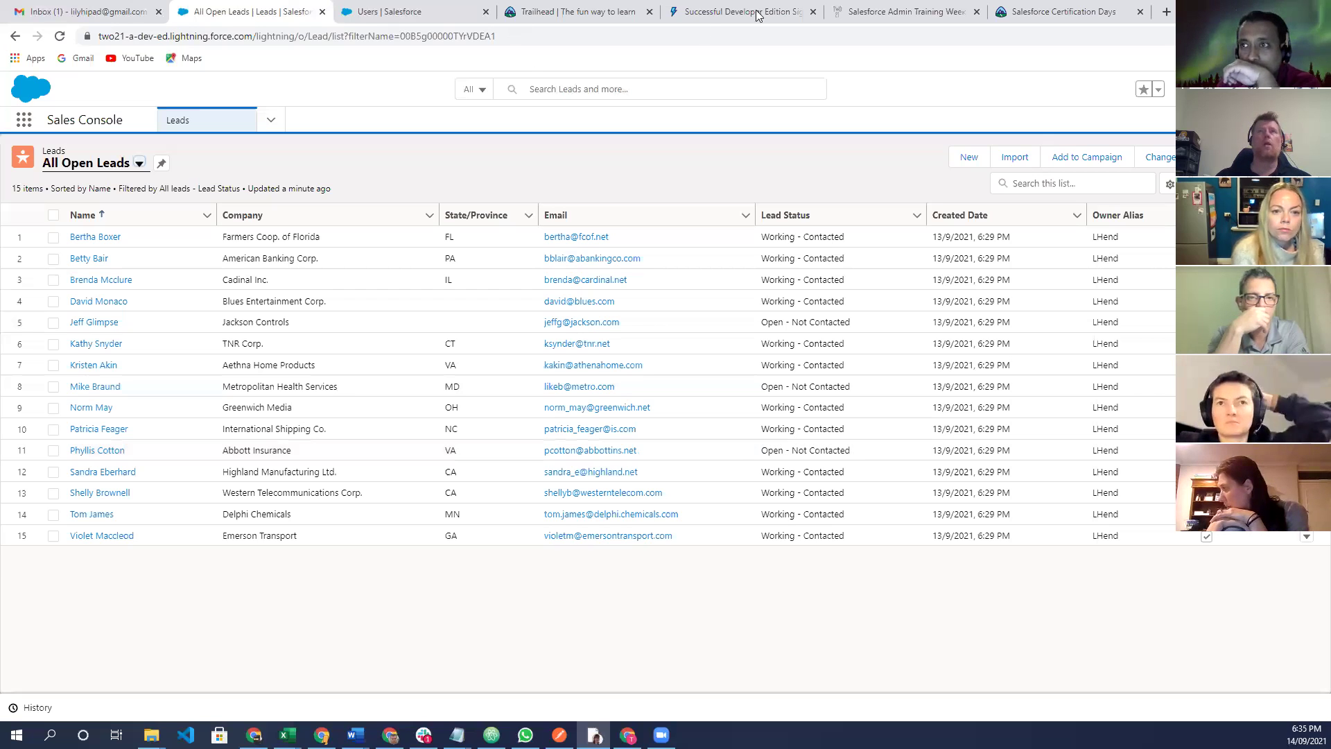
Open the training page's Trailhead link for standard objects and lead conversion in a new tab and examine its lead conversion diagram.
{"action": "left_click", "coordinate": [907, 14]}
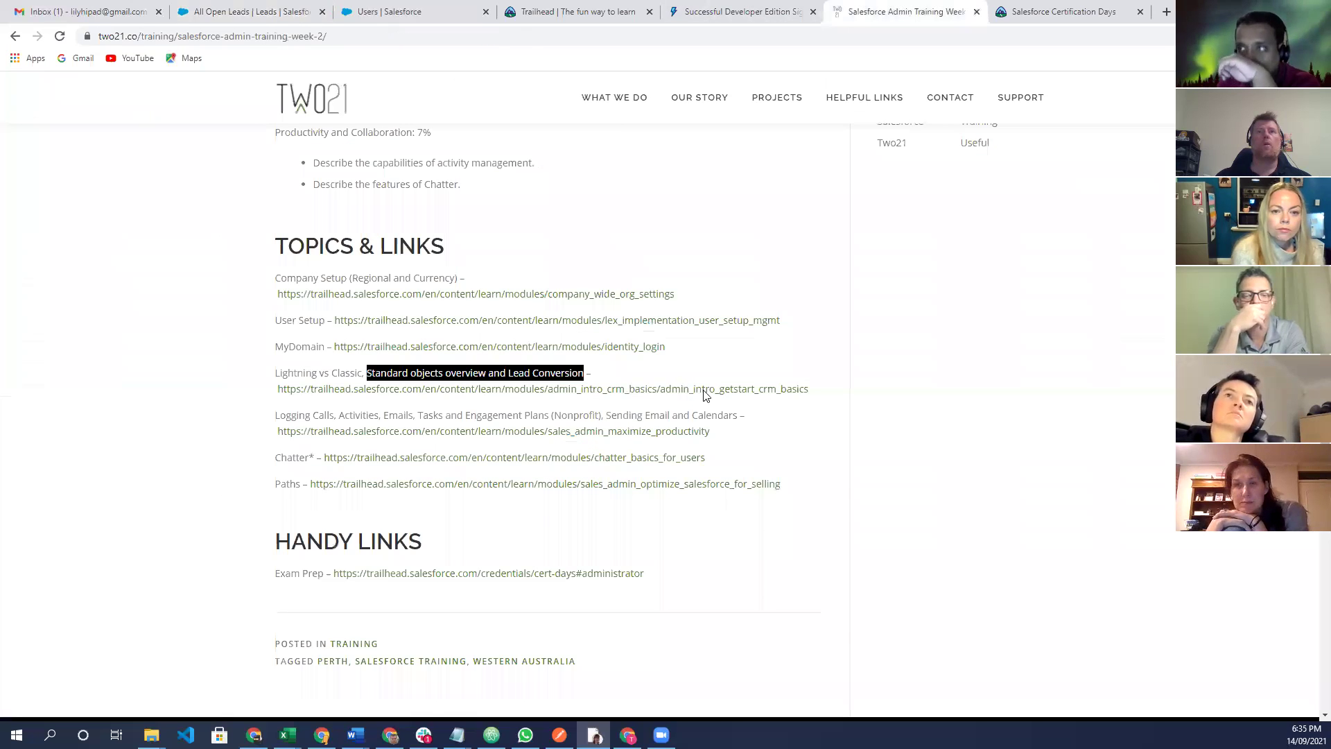
{"action": "right_click", "coordinate": [705, 394]}
{"action": "left_click", "coordinate": [731, 402]}
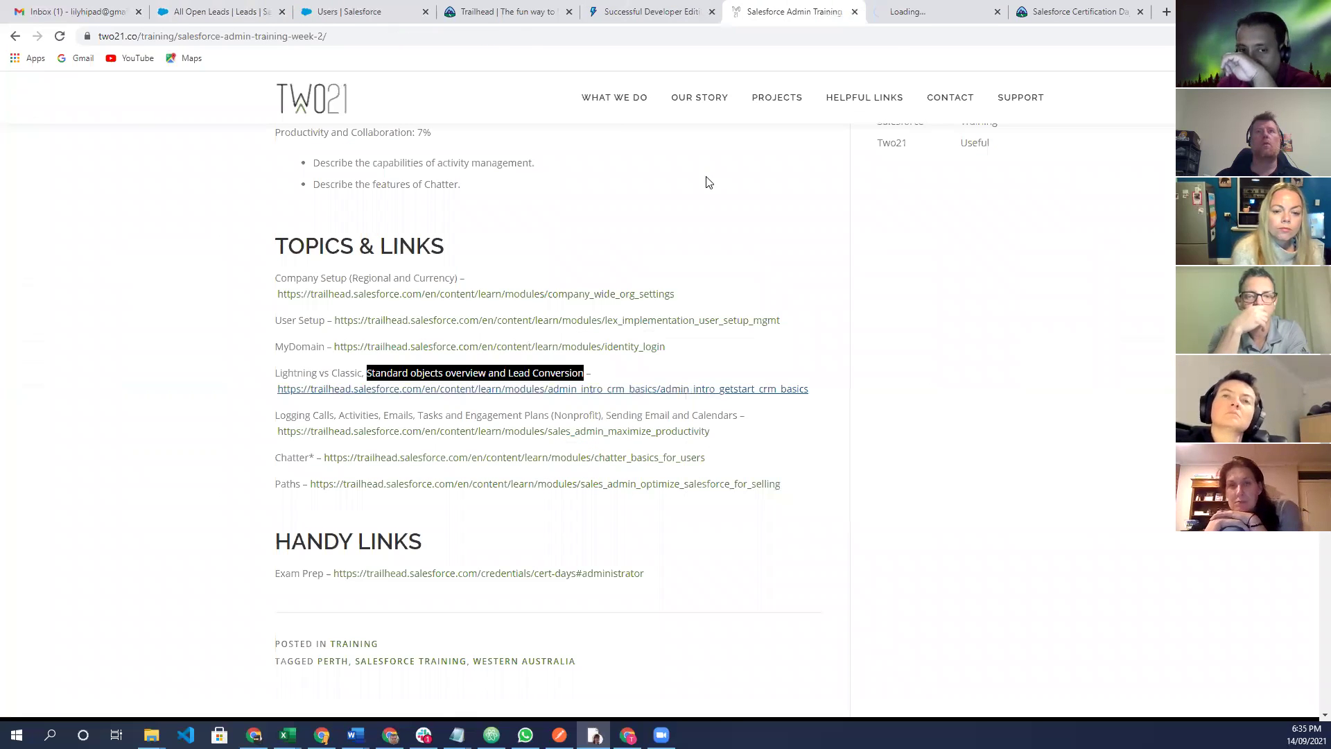
{"action": "left_click", "coordinate": [927, 17]}
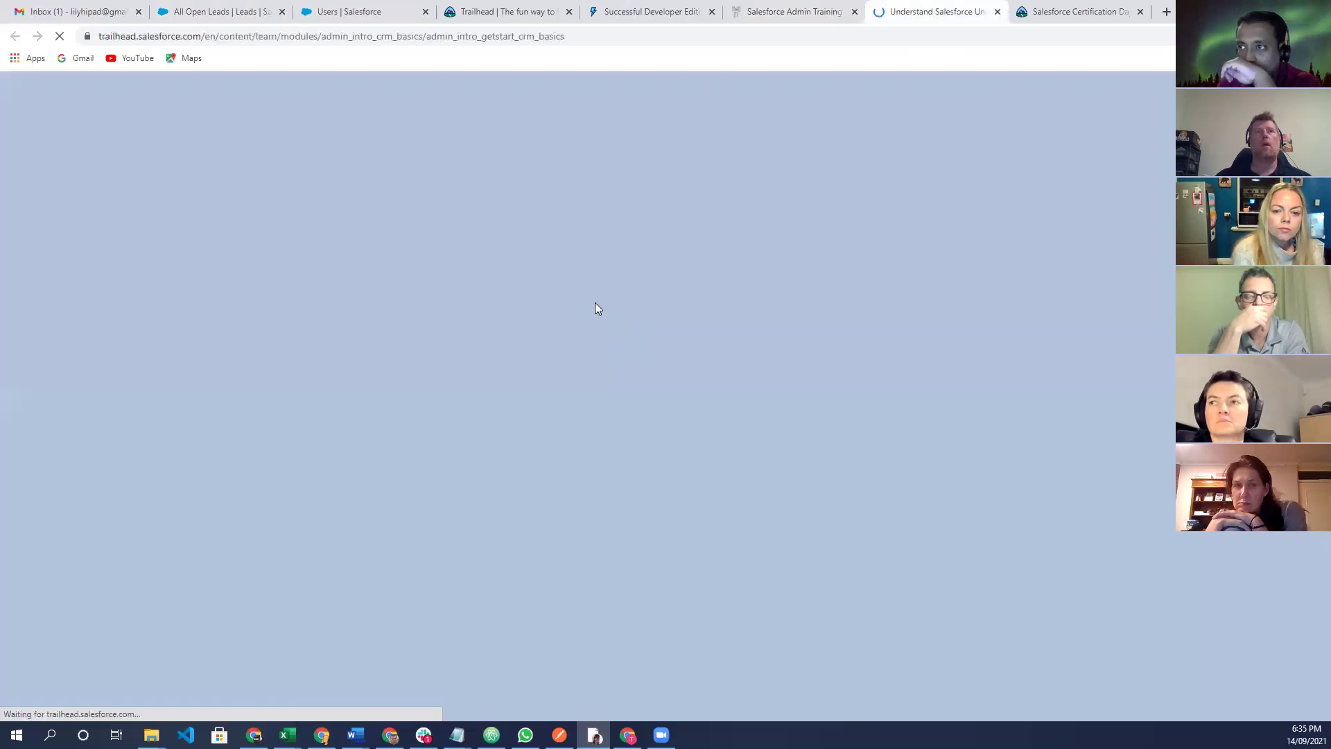
{"action": "scroll", "coordinate": [249, 397], "scroll_direction": "down", "scroll_amount": 5}
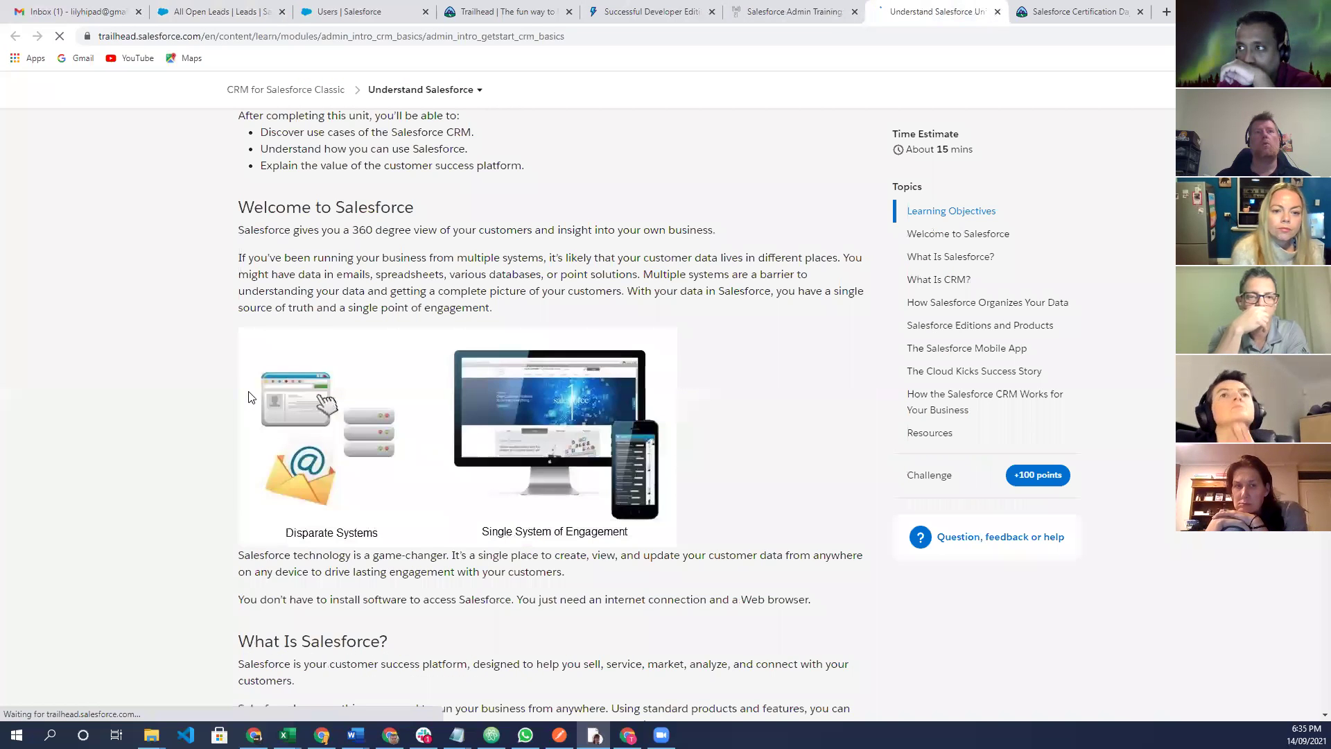
{"action": "scroll", "coordinate": [250, 397], "scroll_direction": "down", "scroll_amount": 10}
{"action": "scroll", "coordinate": [250, 396], "scroll_direction": "down", "scroll_amount": 10}
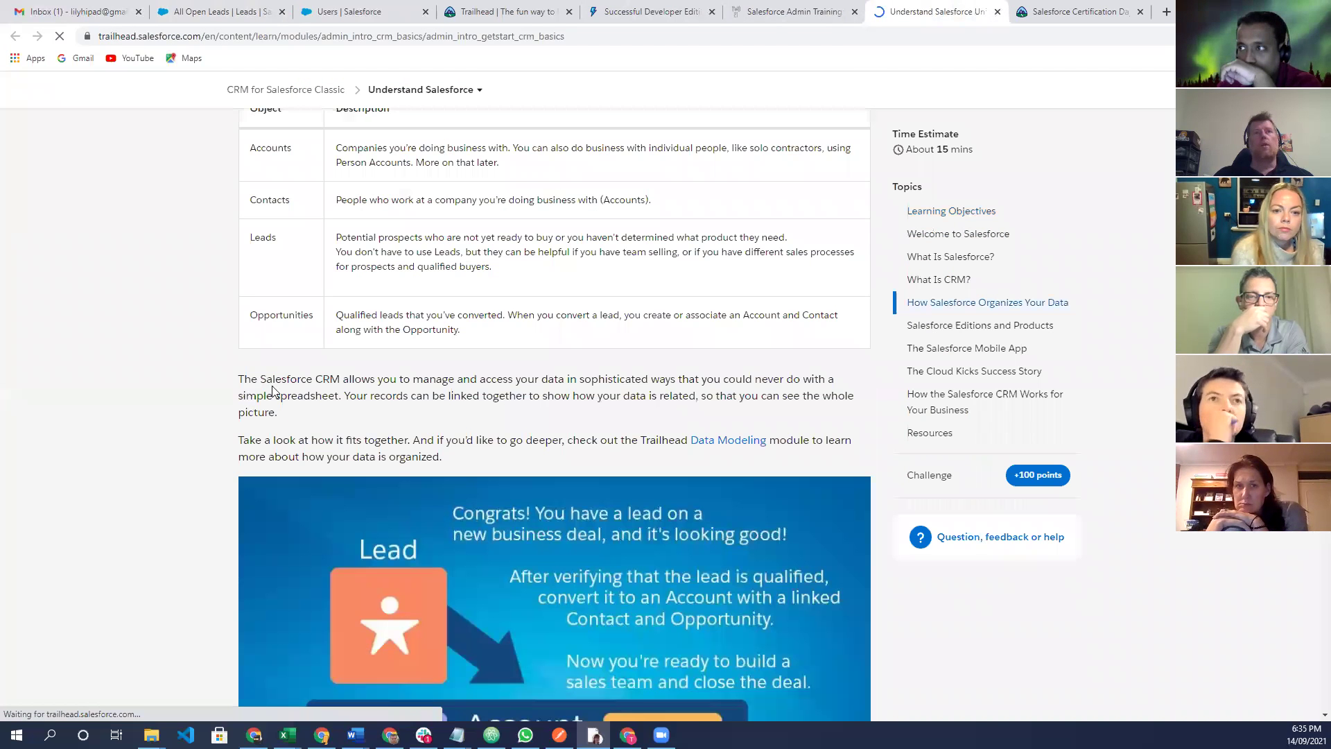
{"action": "scroll", "coordinate": [529, 323], "scroll_direction": "down", "scroll_amount": 5}
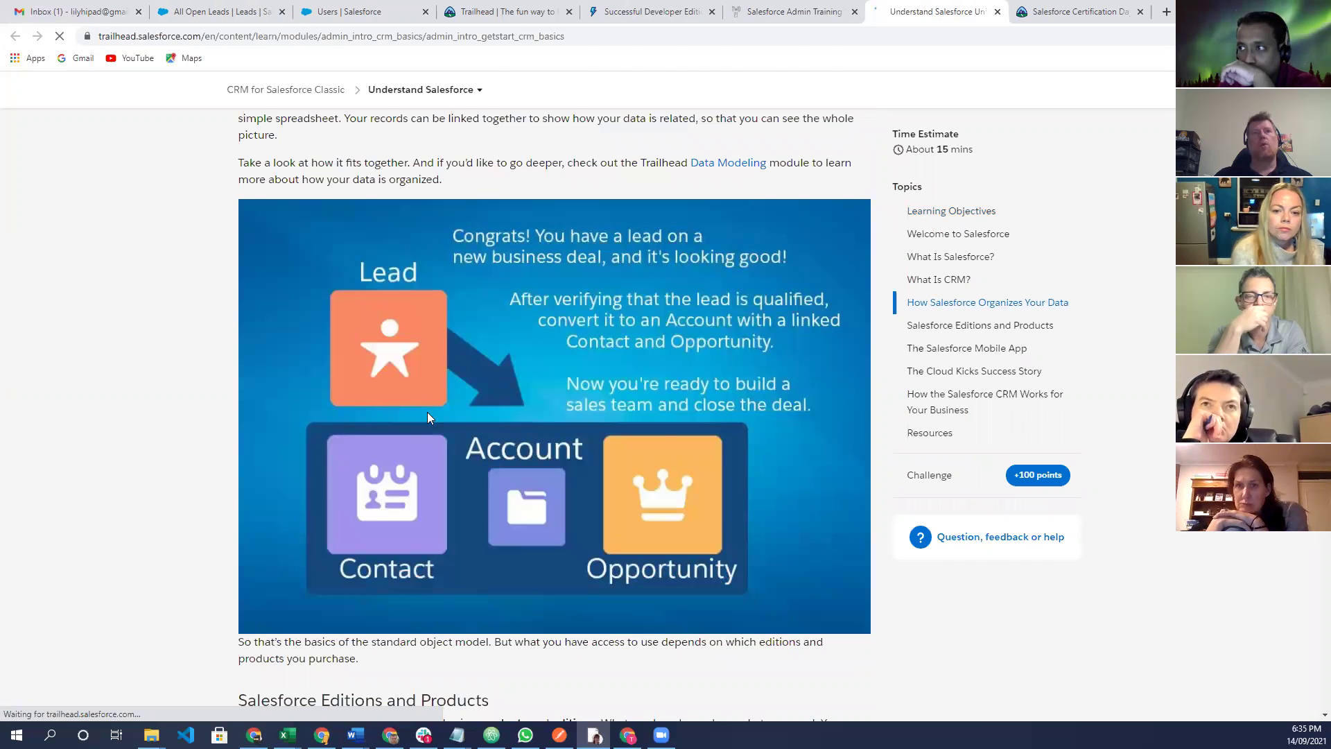
{"action": "scroll", "coordinate": [424, 430], "scroll_direction": "up", "scroll_amount": 2}
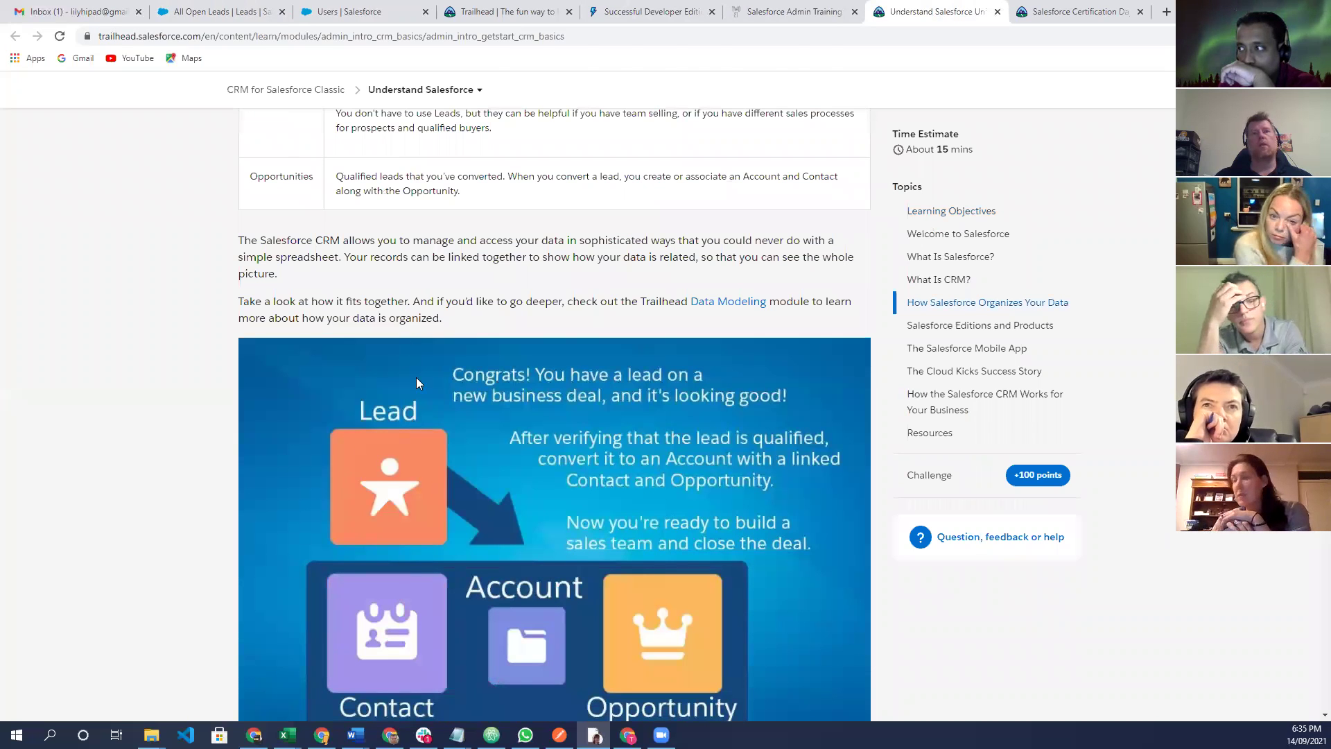
{"action": "scroll", "coordinate": [406, 341], "scroll_direction": "down", "scroll_amount": 2}
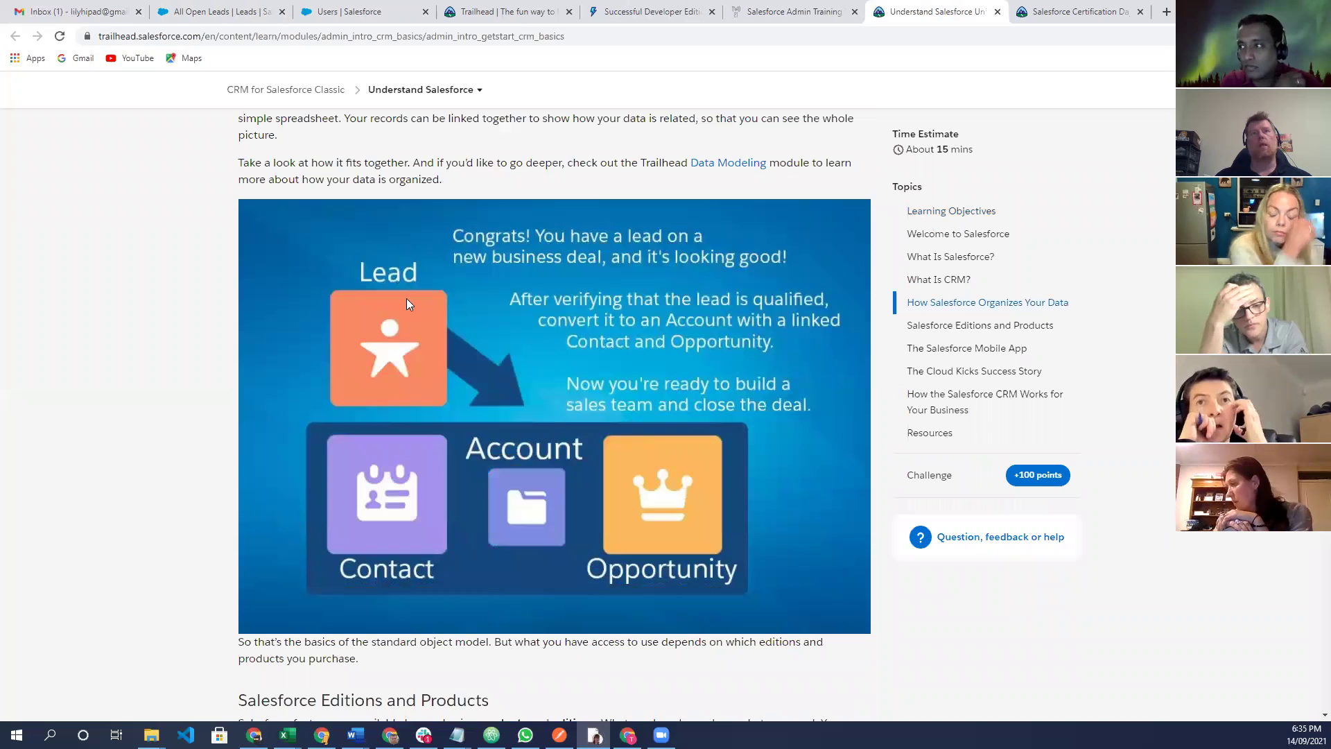
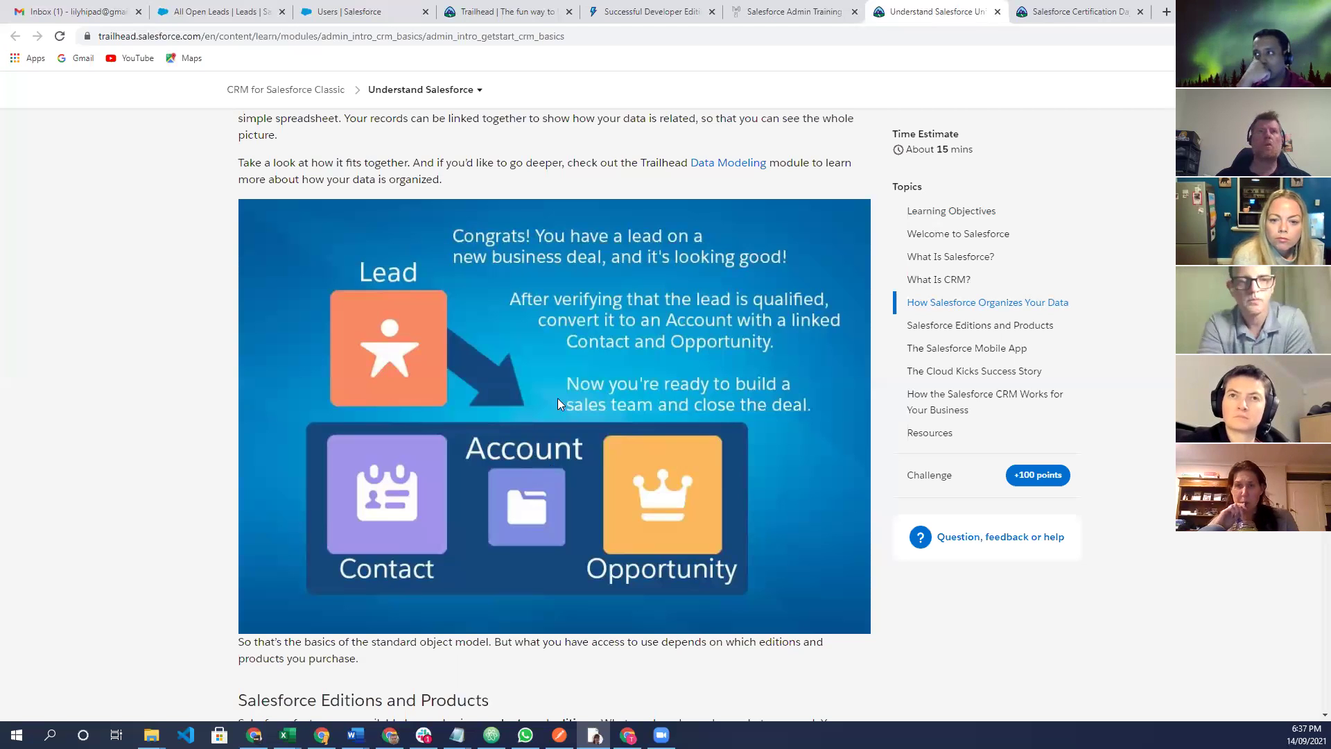
Review the Trailhead page's standard objects table and its spreadsheet comparison of objects and records, and close the page.
{"action": "scroll", "coordinate": [558, 398], "scroll_direction": "up", "scroll_amount": 5}
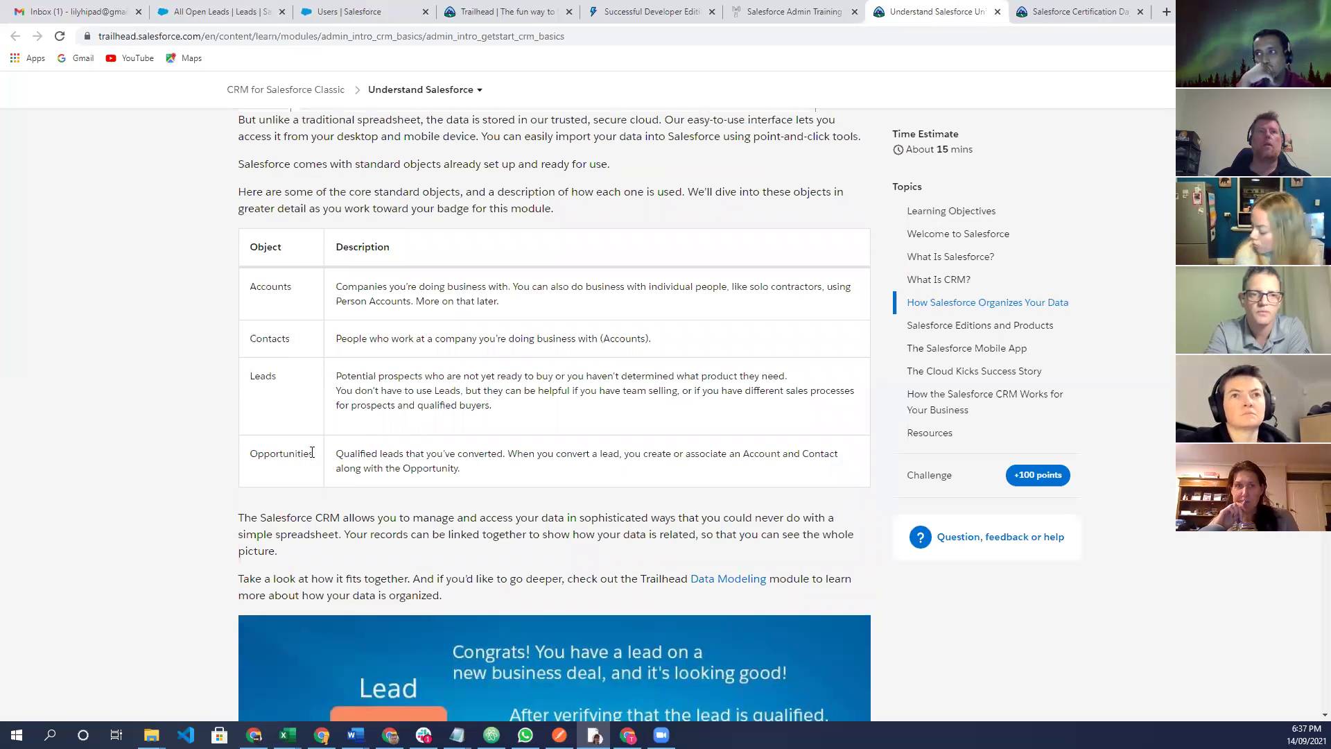
{"action": "scroll", "coordinate": [484, 456], "scroll_direction": "up", "scroll_amount": 5}
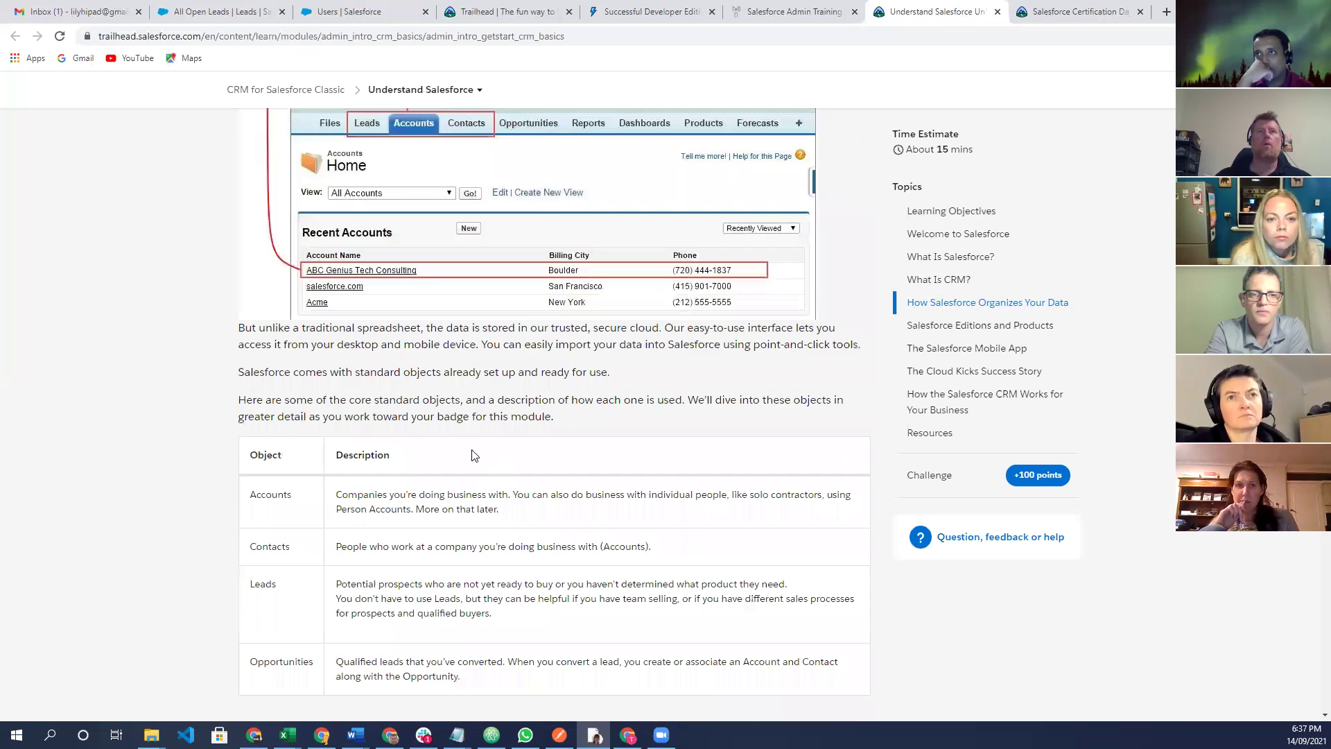
{"action": "scroll", "coordinate": [378, 382], "scroll_direction": "up", "scroll_amount": 3}
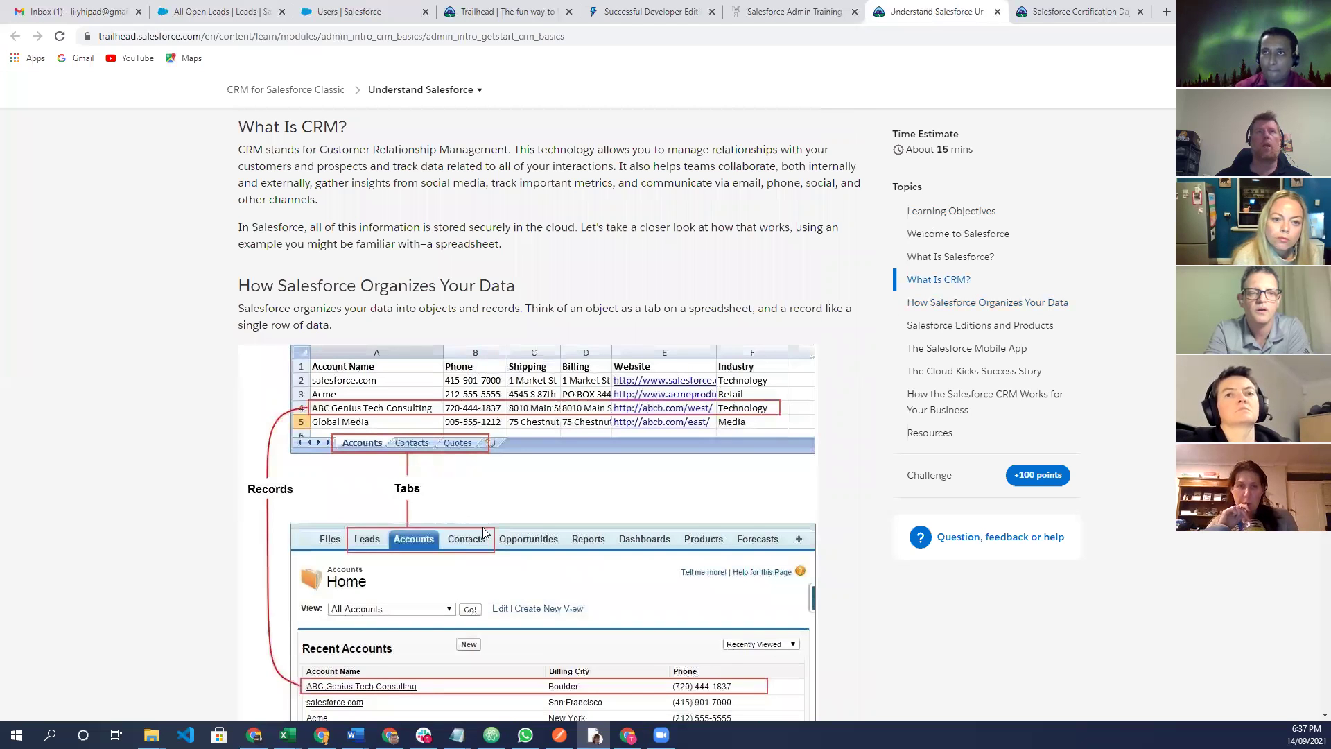
{"action": "scroll", "coordinate": [546, 316], "scroll_direction": "up", "scroll_amount": 5}
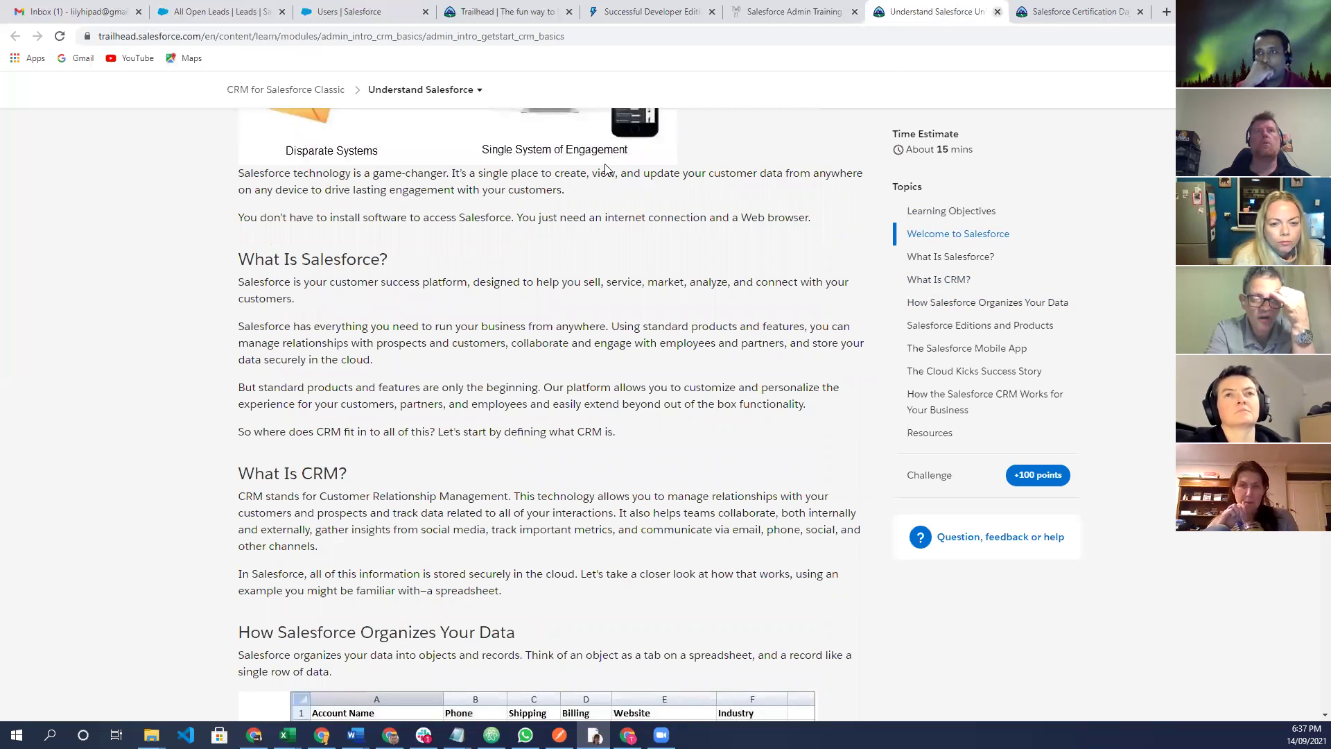
{"action": "left_click", "coordinate": [995, 13]}
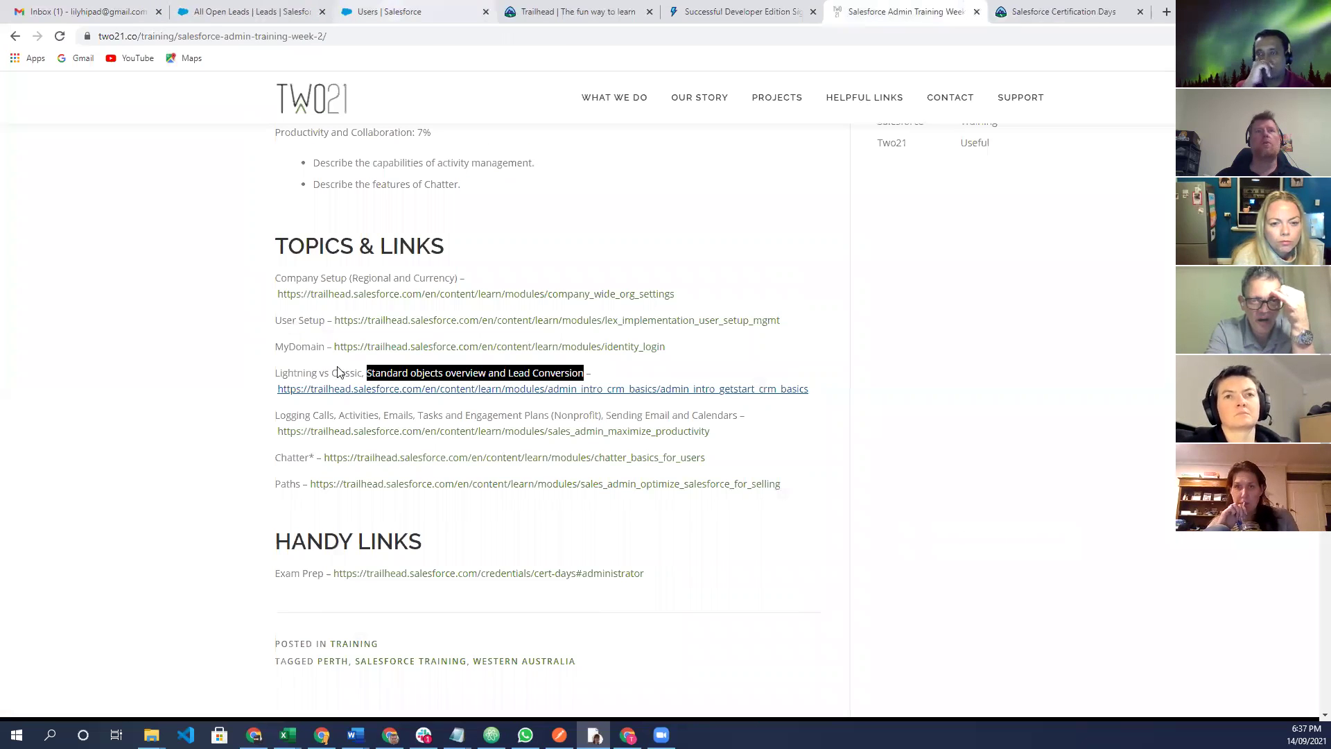
Return to All Open Leads in Salesforce, open the Delphi Chemicals lead and start its conversion.
{"action": "key", "text": "ctrl+2"}
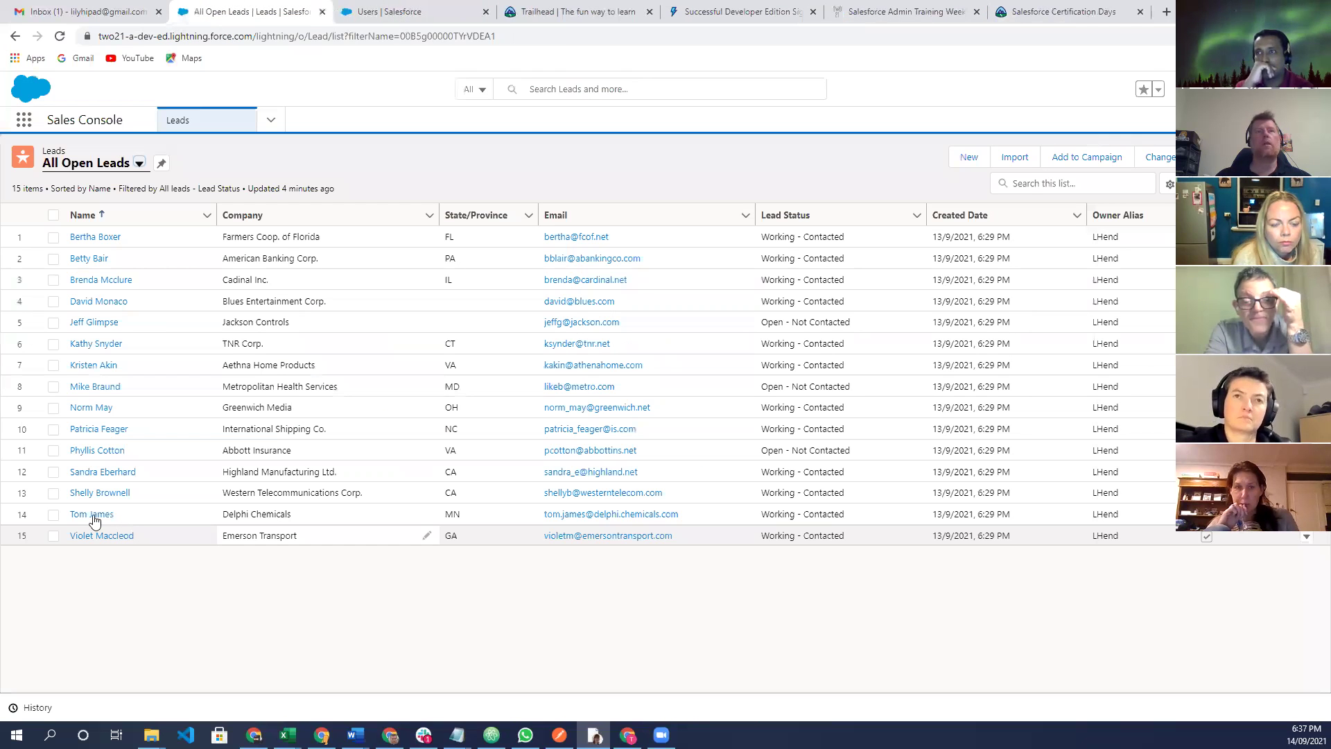
{"action": "left_click", "coordinate": [94, 515]}
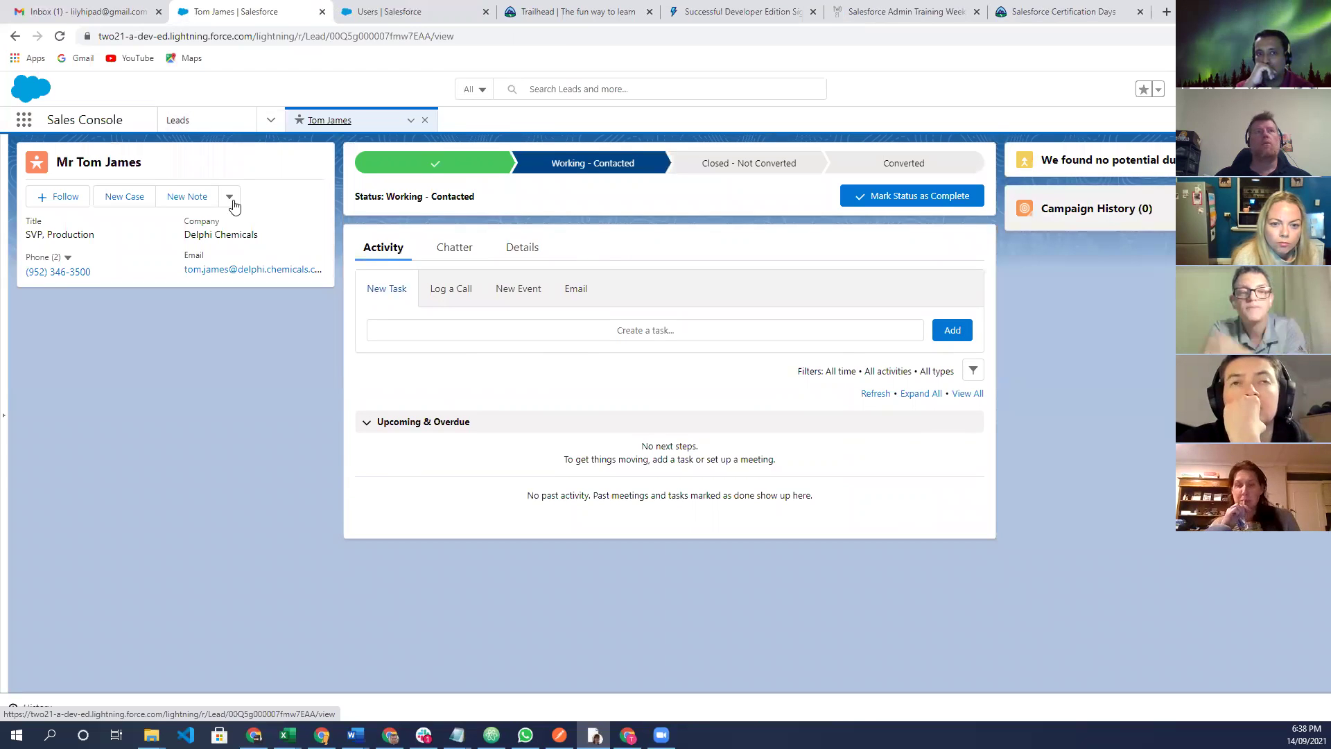
{"action": "left_click", "coordinate": [230, 197]}
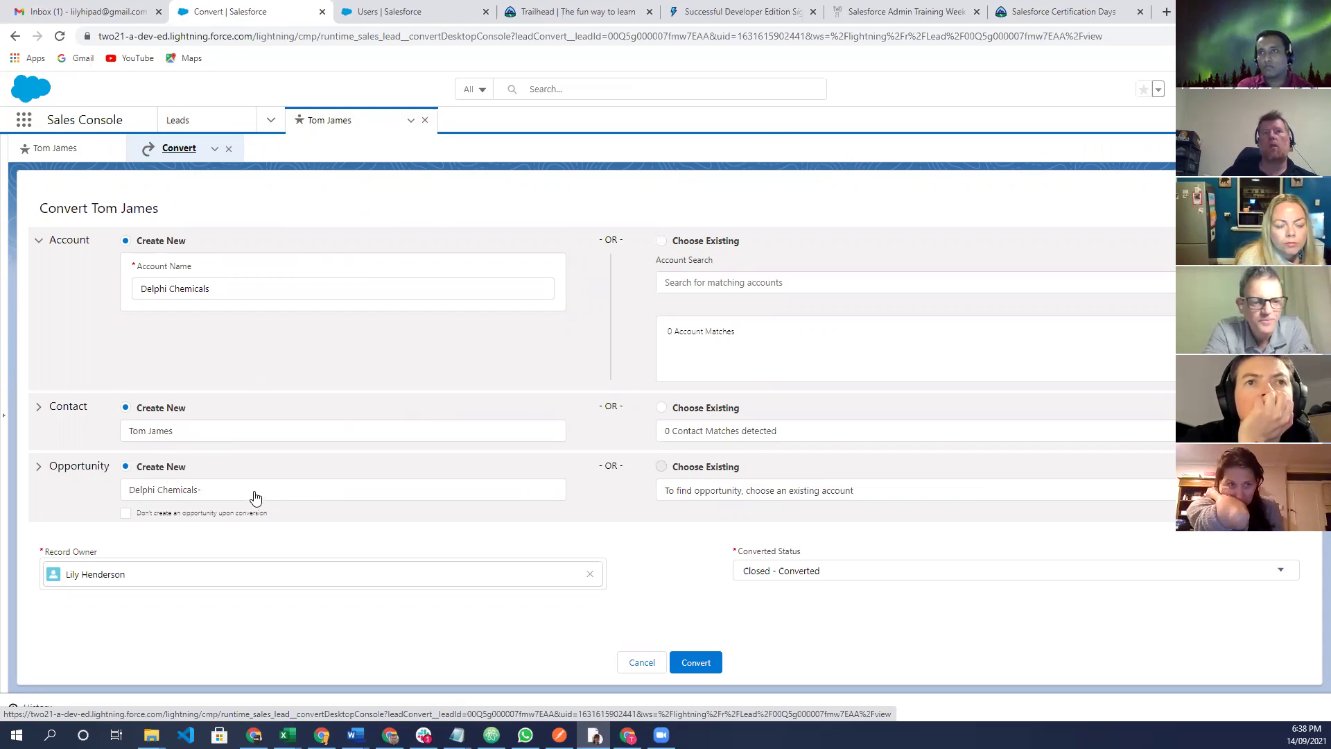
Name the new opportunity "Delphi Chemicals-Buy [person's first name] a Coffee", convert the lead and return to the Leads list.
{"action": "left_click", "coordinate": [125, 514]}
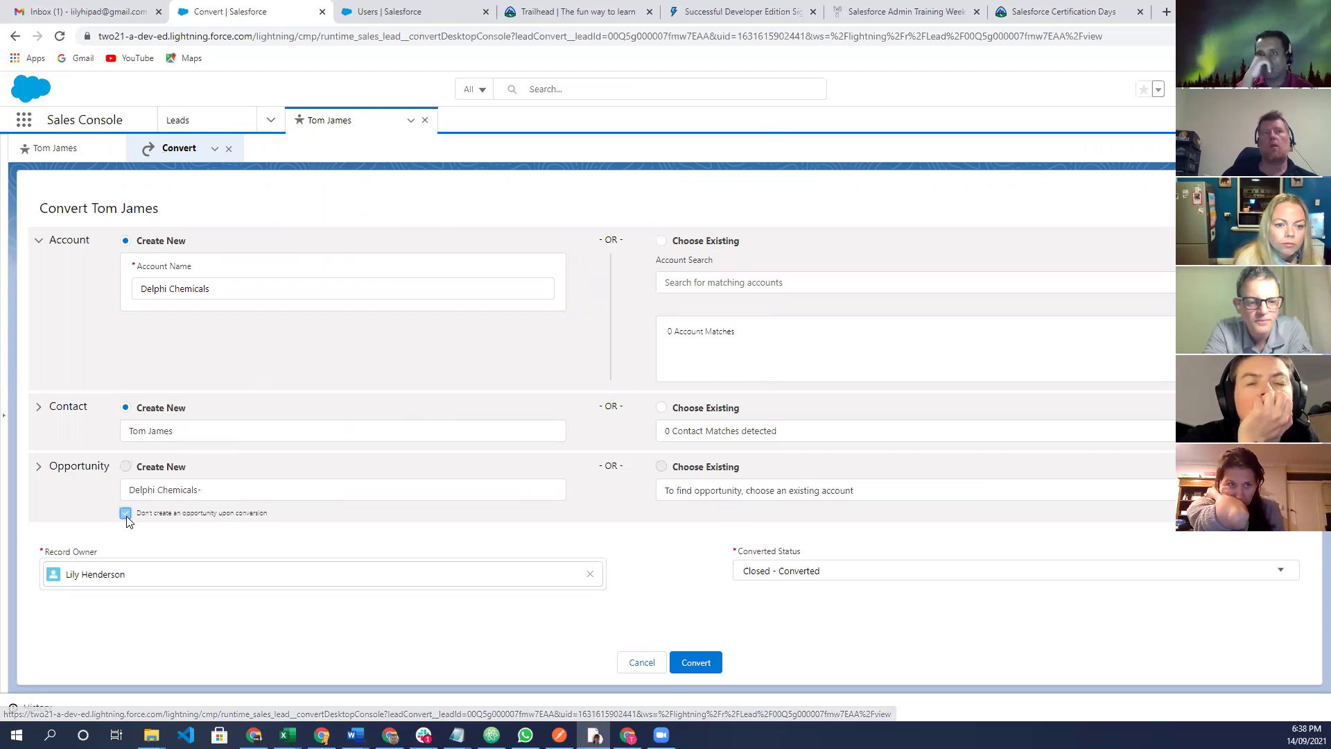
{"action": "left_click", "coordinate": [125, 517]}
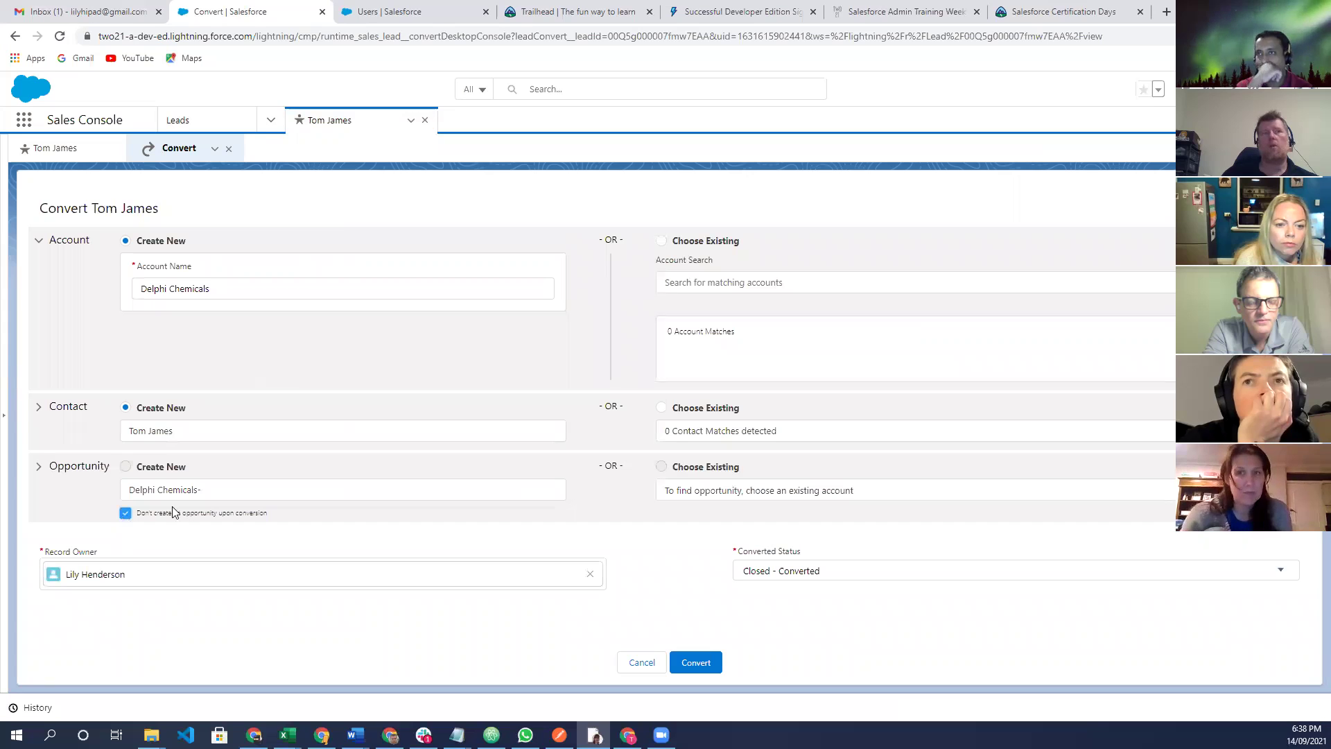
{"action": "left_click", "coordinate": [224, 495]}
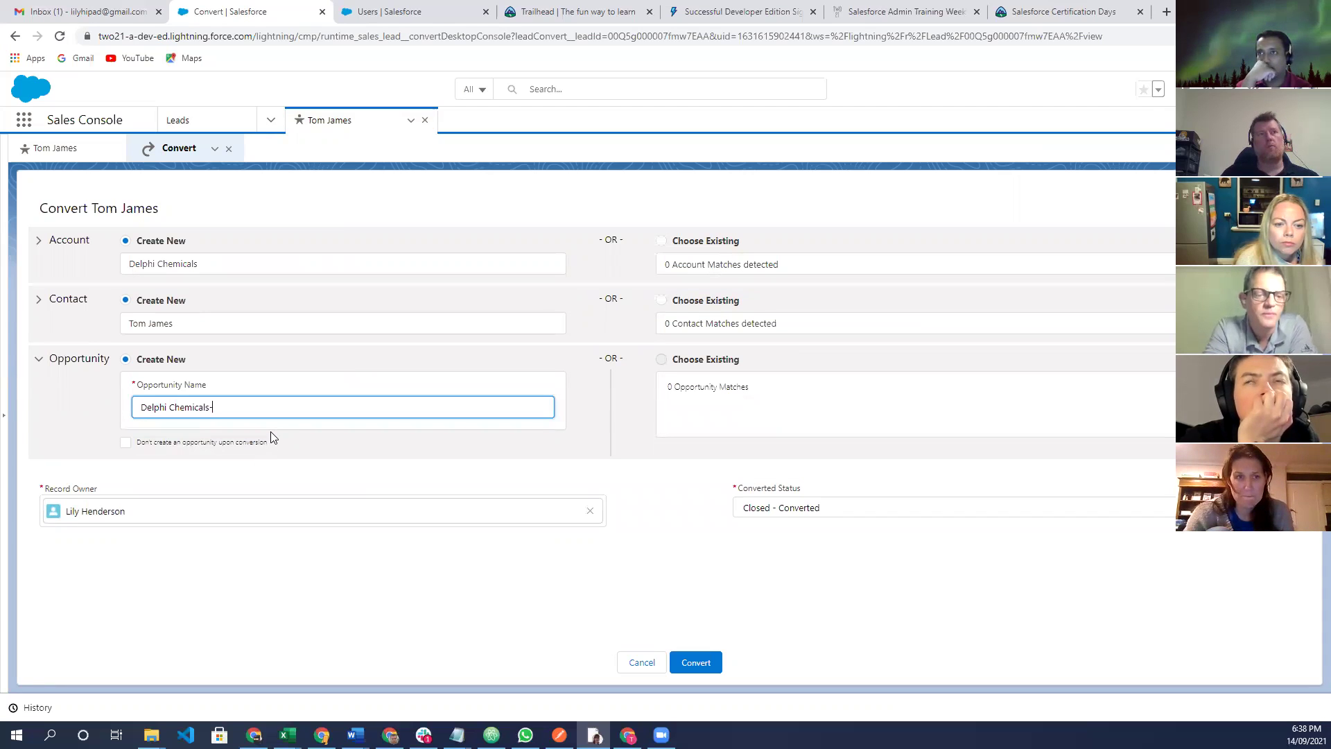
{"action": "type", "text": "Bu"}
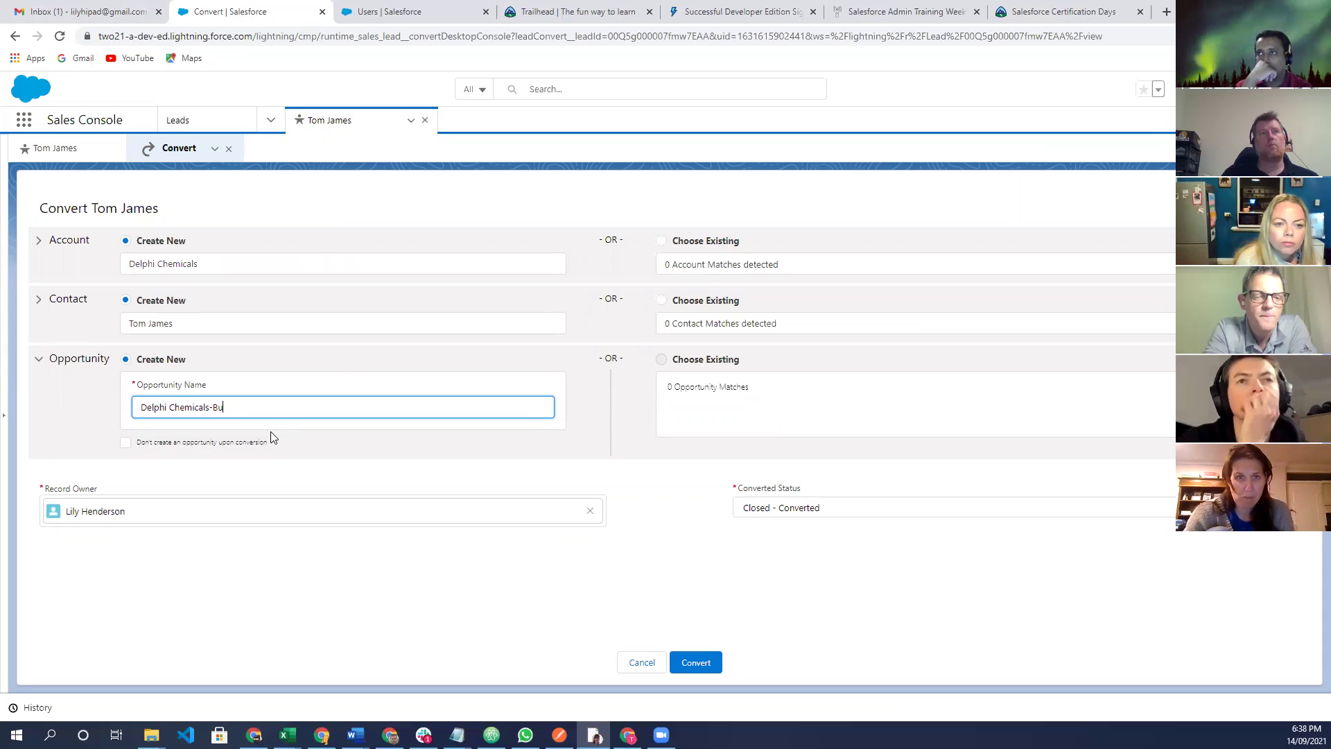
{"action": "type", "text": "yKel "}
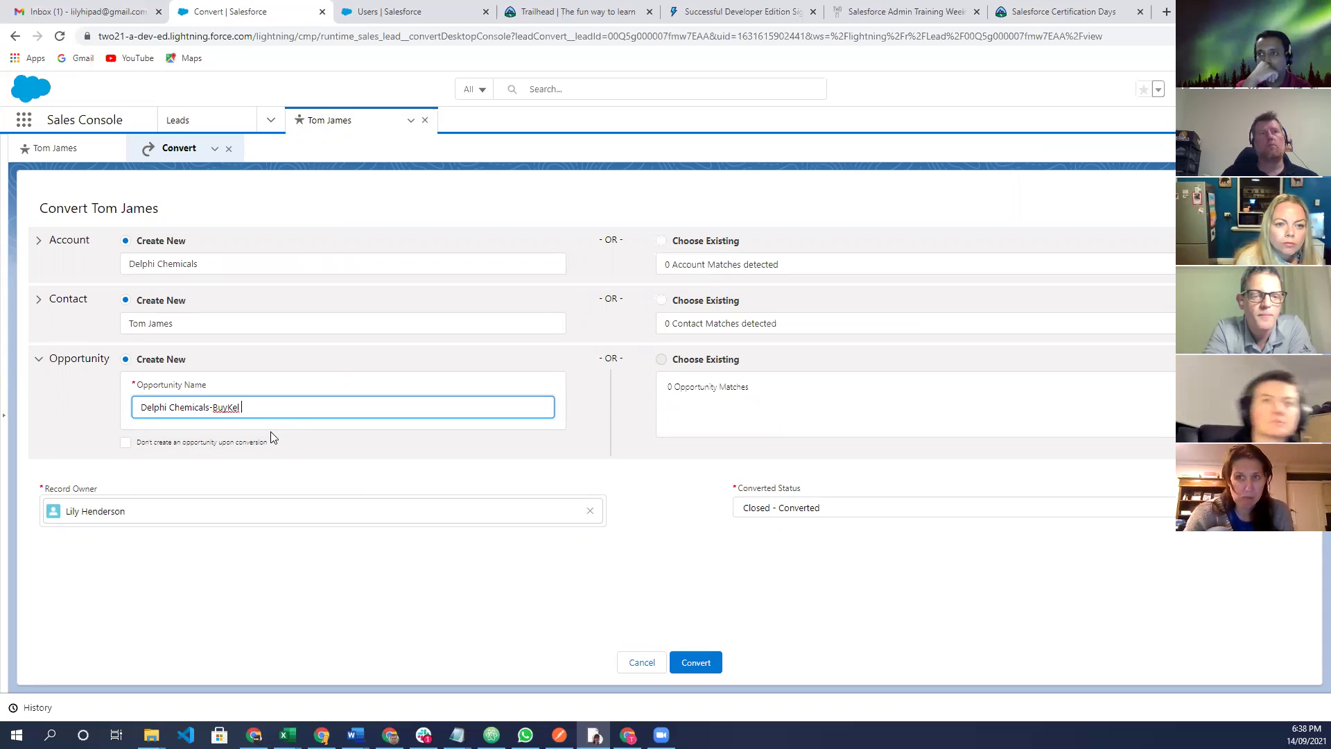
{"action": "type", "text": "a Coffe"}
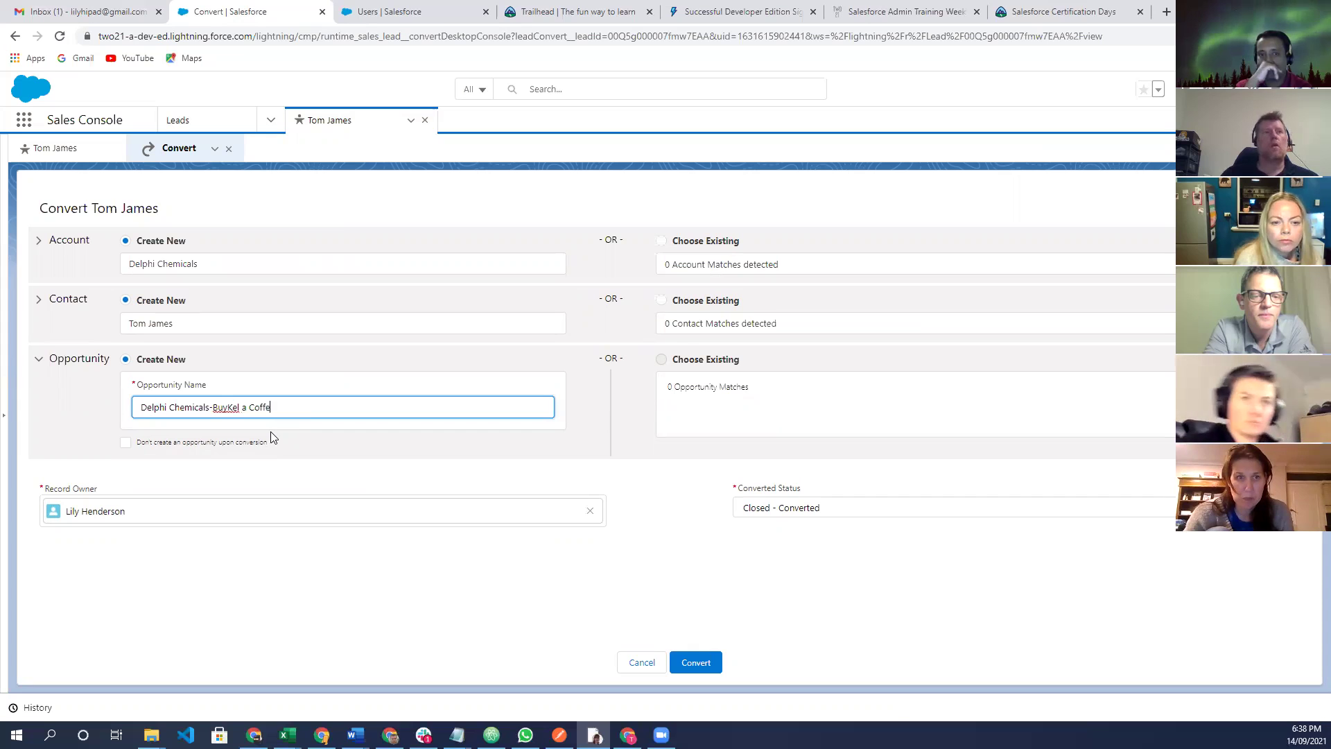
{"action": "type", "text": "e"}
{"action": "left_click", "coordinate": [230, 408]}
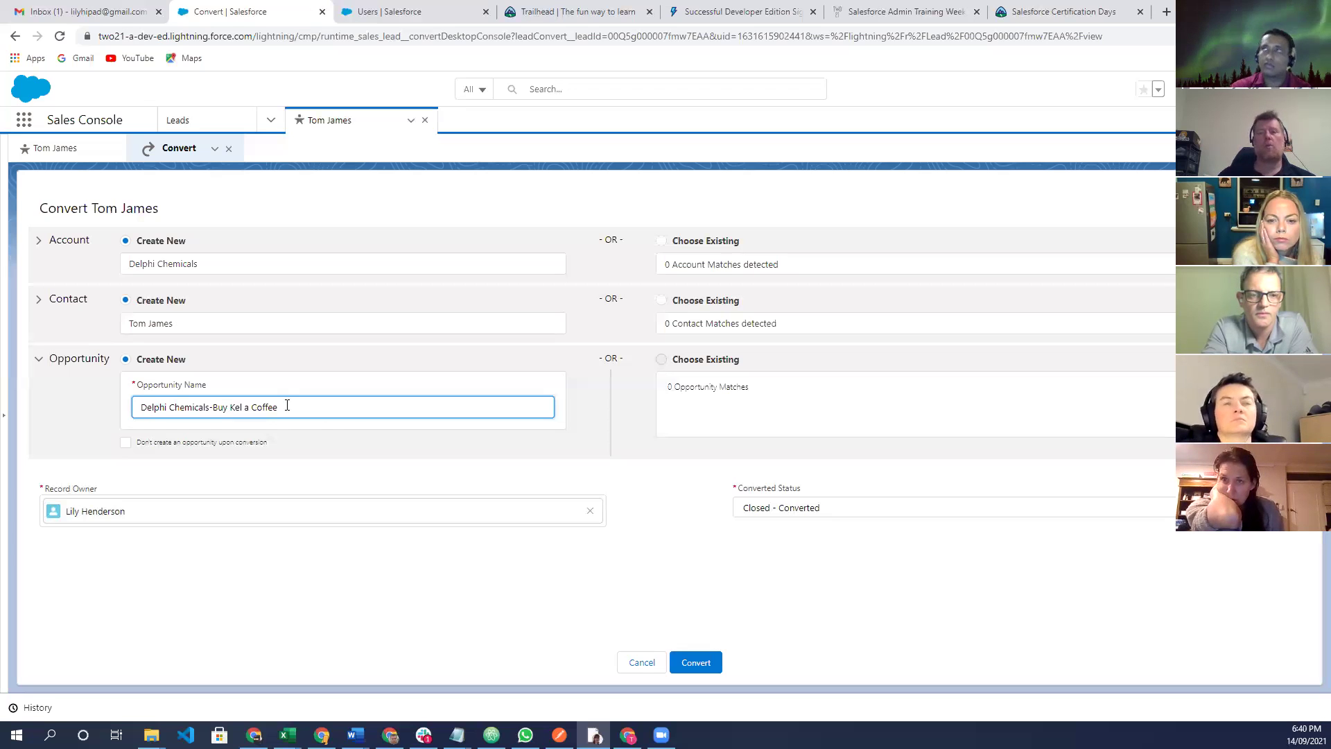
{"action": "left_click", "coordinate": [695, 662]}
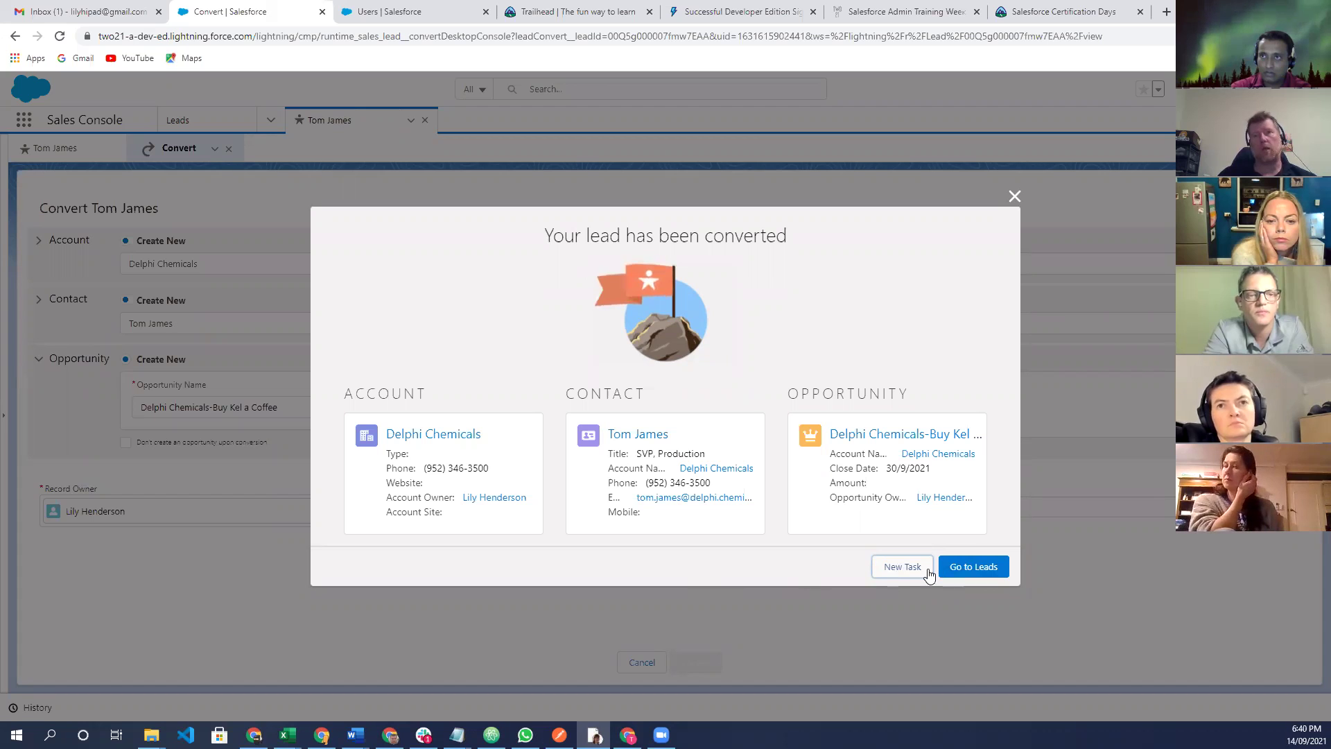
{"action": "left_click", "coordinate": [969, 573]}
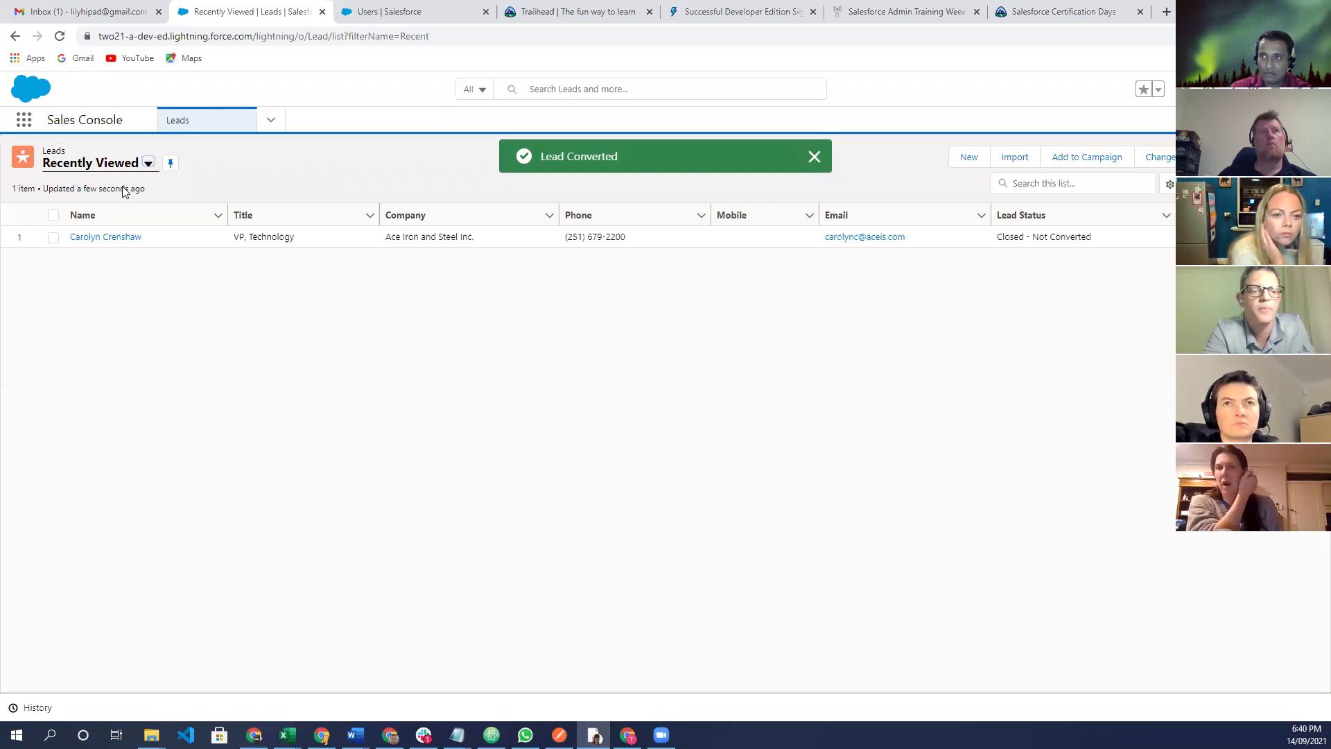
Switch the Leads list view to All Open Leads and pin it as the default list.
{"action": "left_click", "coordinate": [147, 163]}
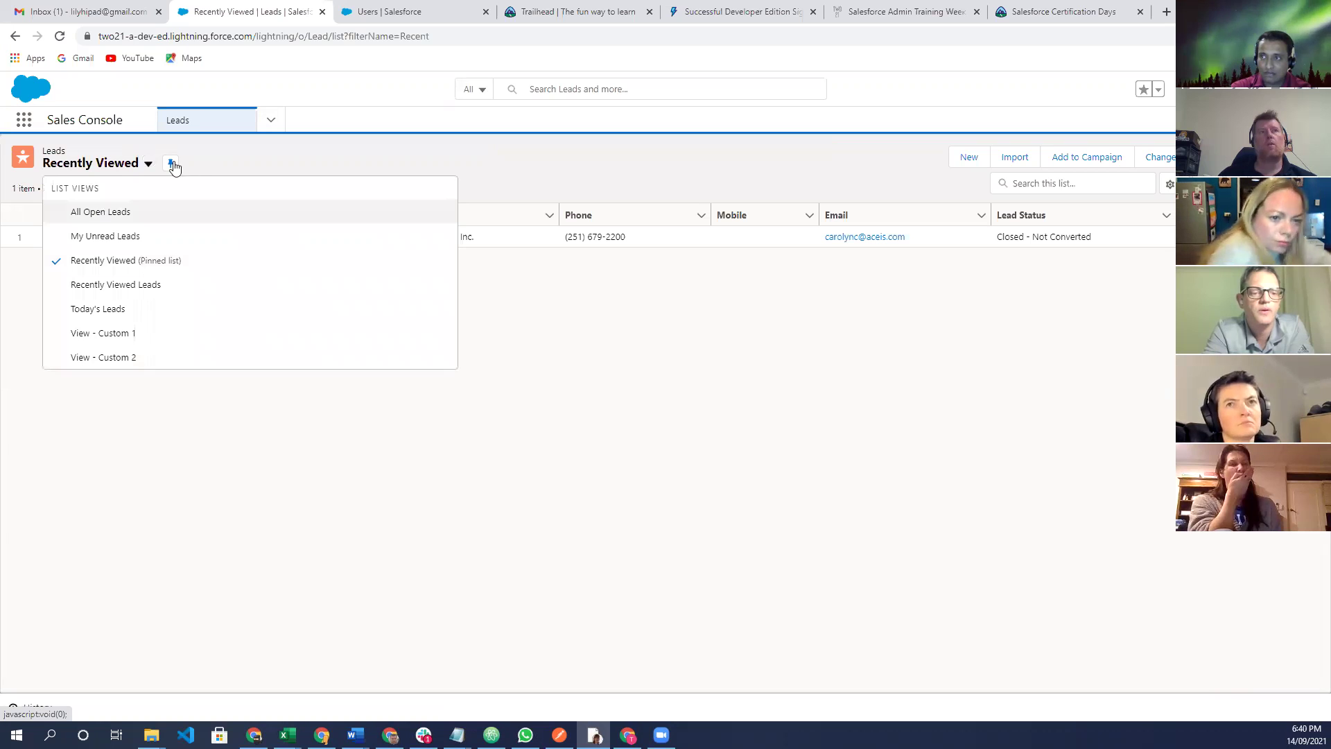
{"action": "left_click", "coordinate": [172, 165]}
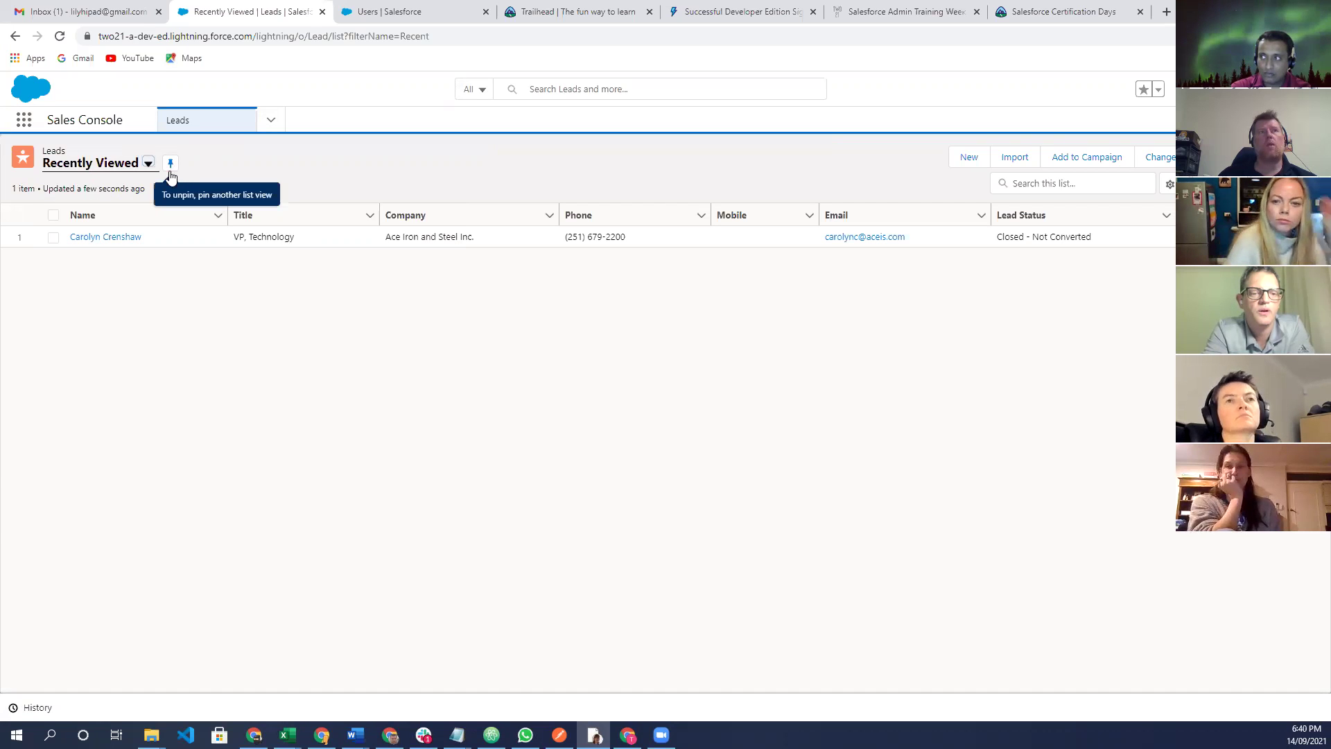
{"action": "left_click", "coordinate": [146, 163]}
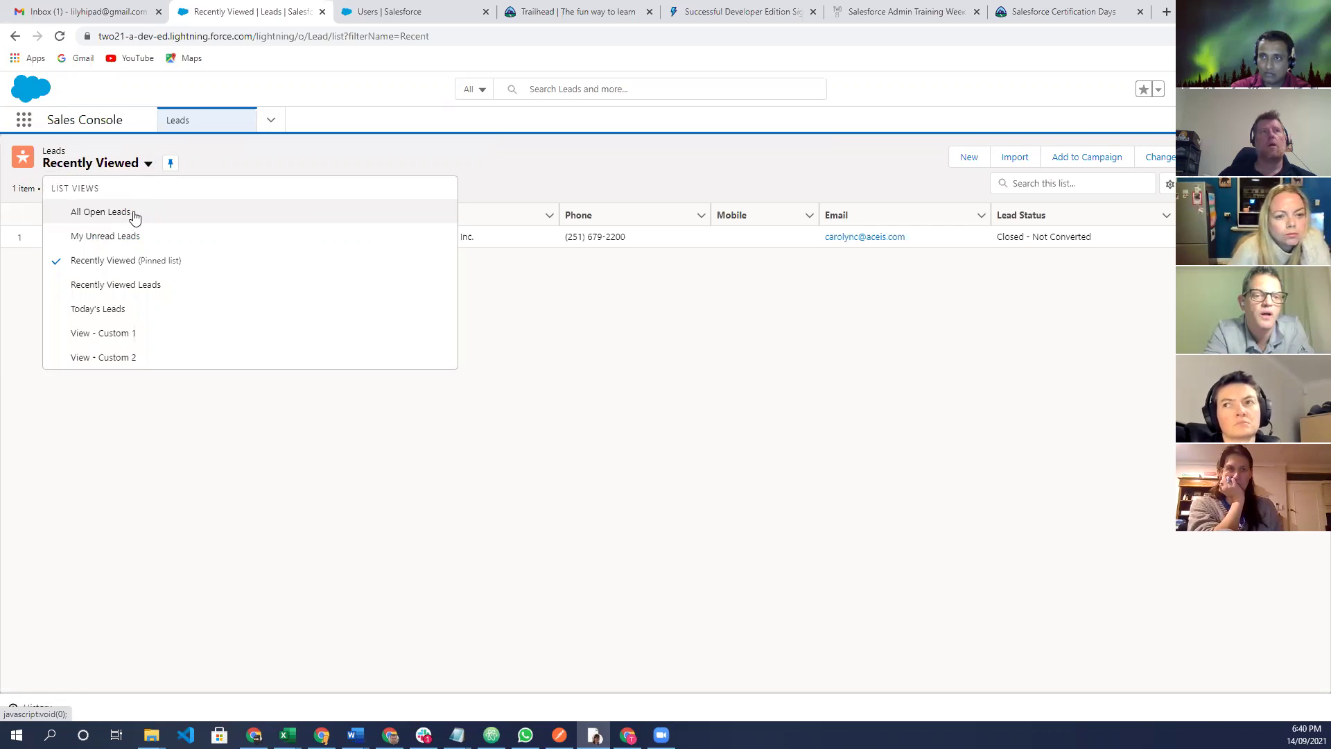
{"action": "left_click", "coordinate": [357, 213]}
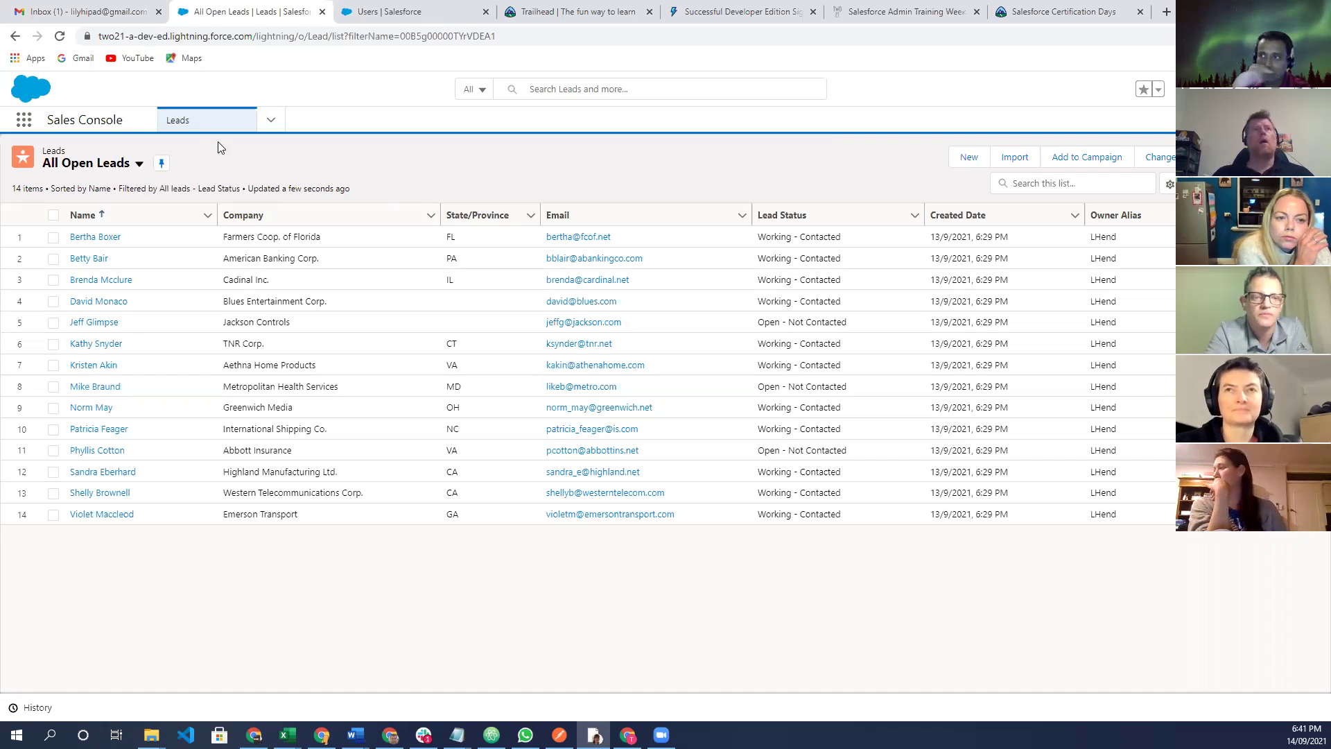
Review the Sales Console's navigation items from Home and Leads through Dashboards, Chatter, Groups and Files.
{"action": "left_click", "coordinate": [282, 123]}
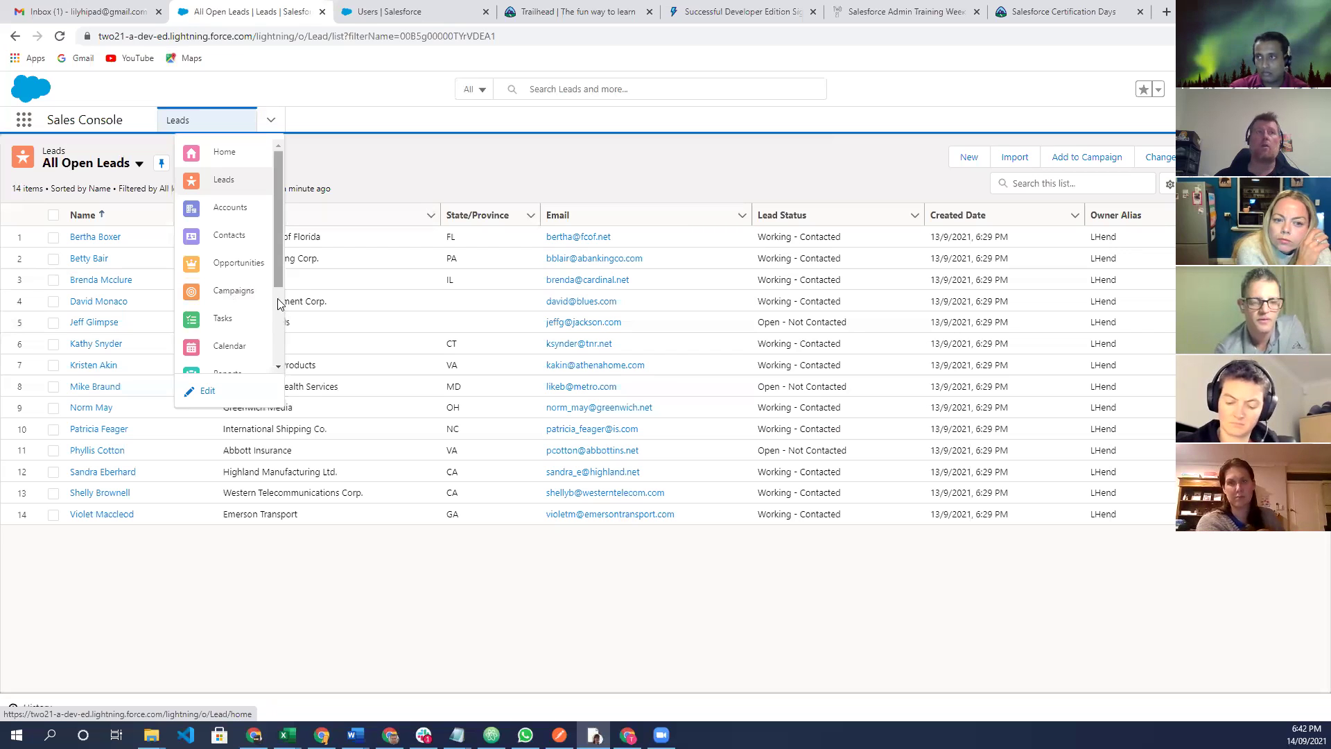
{"action": "scroll", "coordinate": [272, 338], "scroll_direction": "down", "scroll_amount": 1}
{"action": "scroll", "coordinate": [267, 298], "scroll_direction": "down", "scroll_amount": 1}
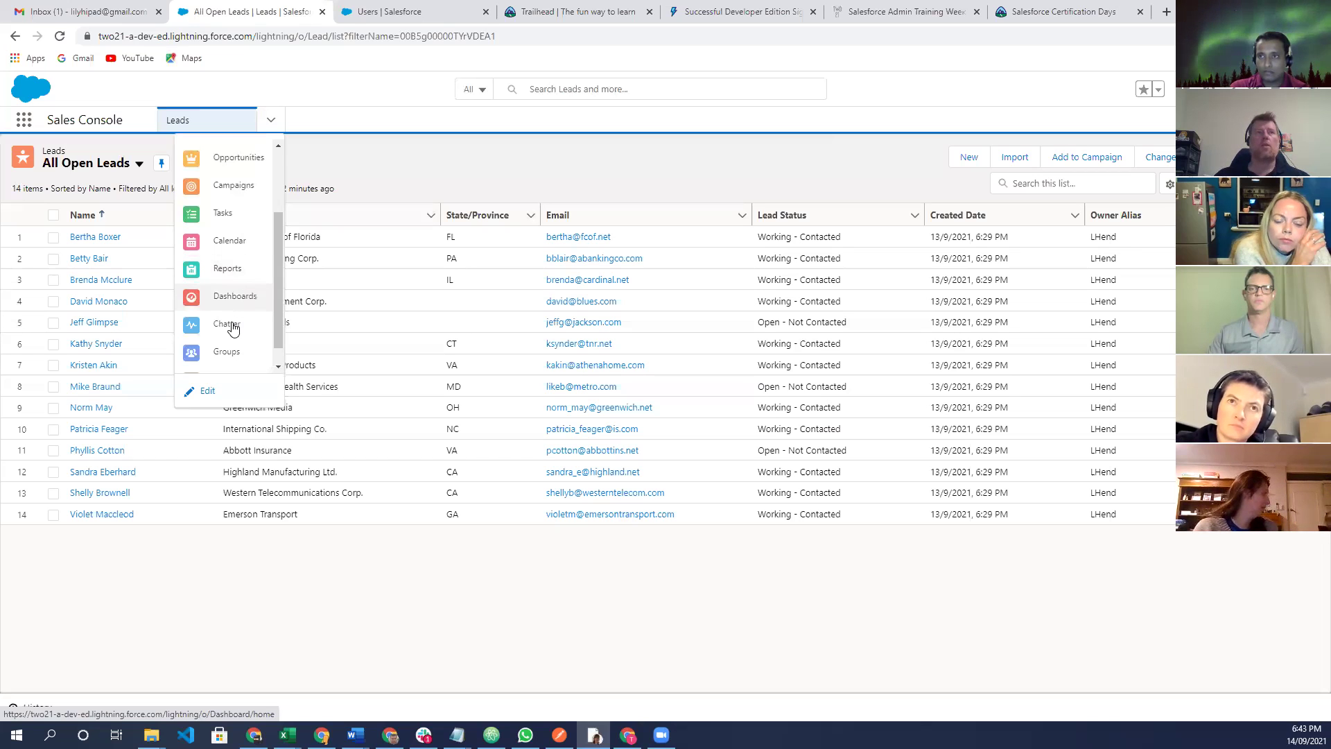
{"action": "scroll", "coordinate": [232, 329], "scroll_direction": "down", "scroll_amount": 1}
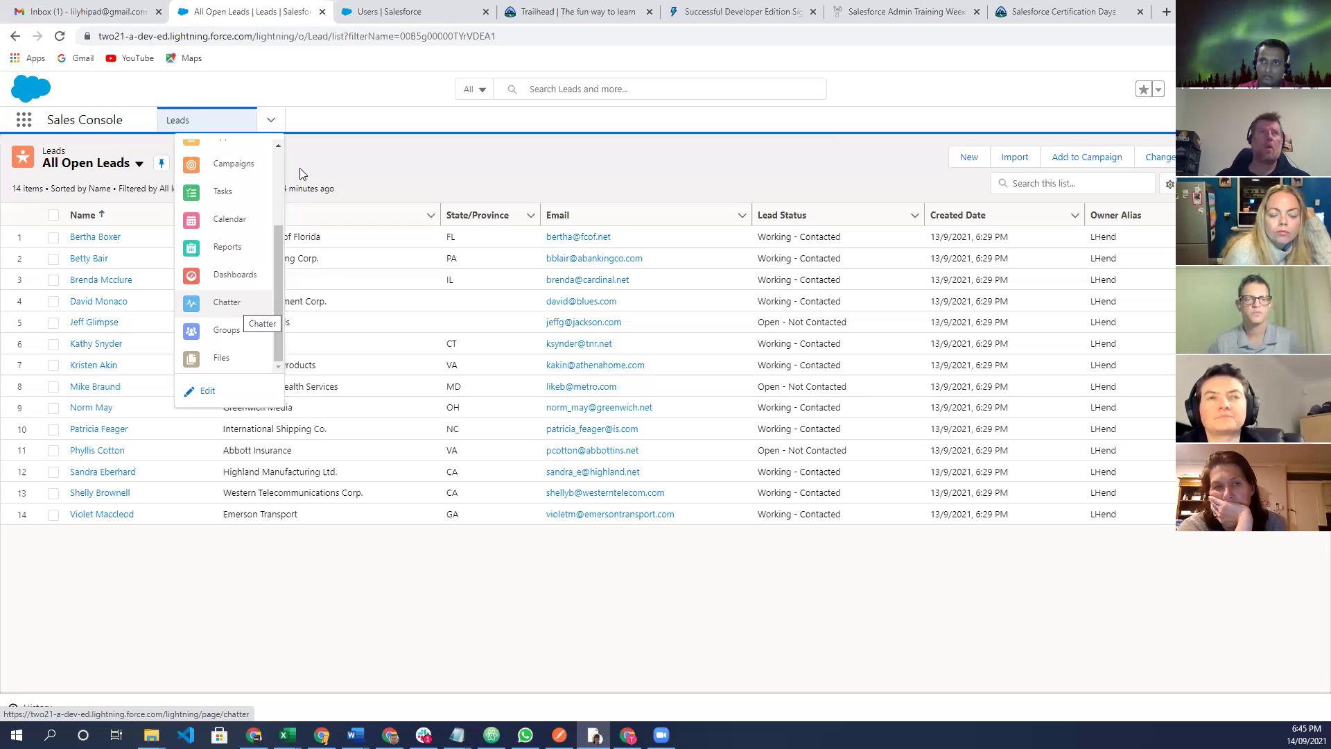
{"action": "left_click", "coordinate": [135, 178]}
Switch the list view to Recently Viewed, open the Ace Iron and Steel lead and view its activity timeline.
{"action": "left_click", "coordinate": [139, 163]}
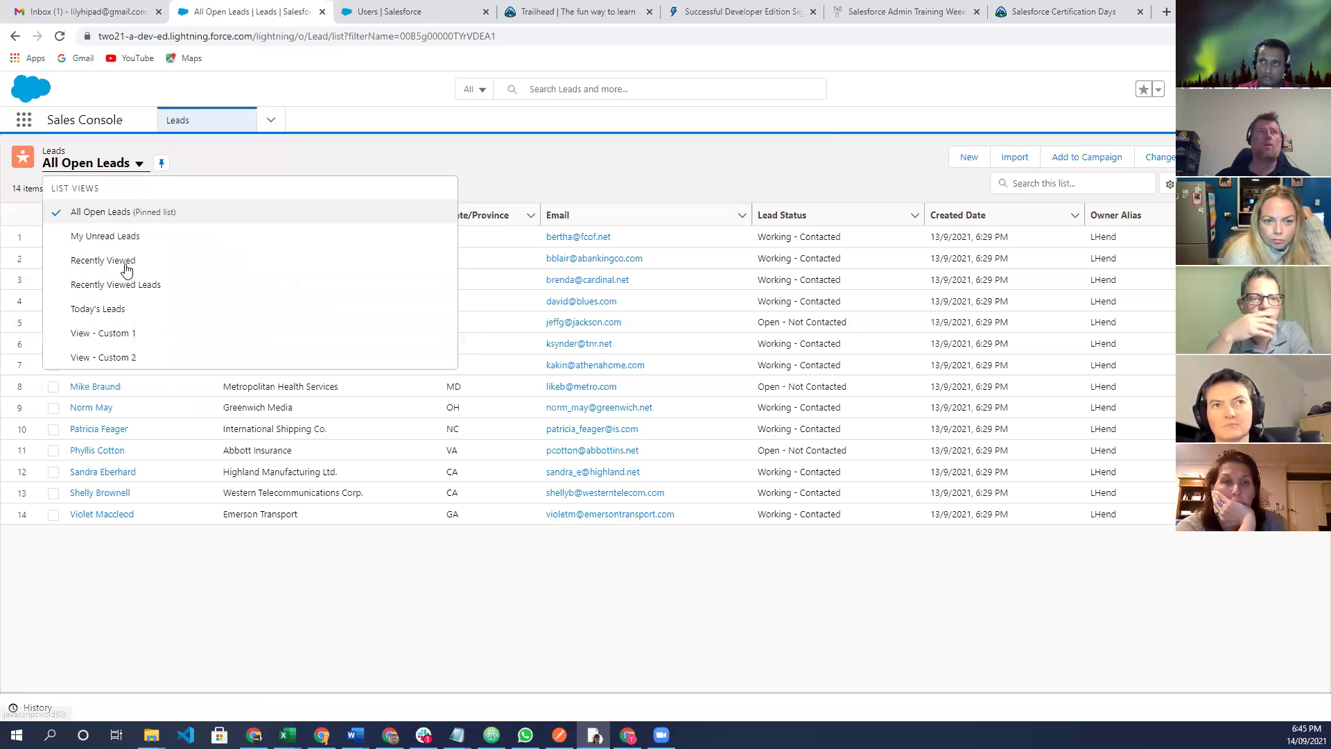
{"action": "left_click", "coordinate": [200, 263]}
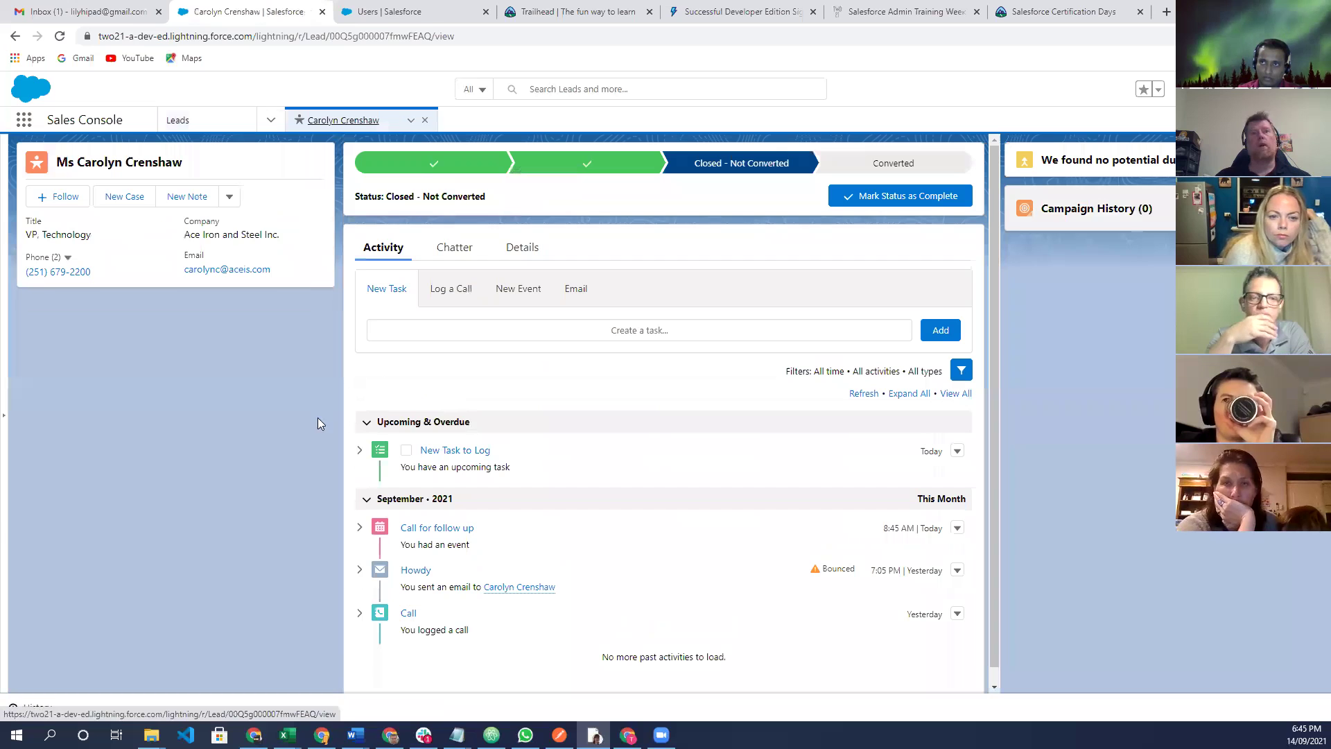
{"action": "scroll", "coordinate": [461, 407], "scroll_direction": "down", "scroll_amount": 1}
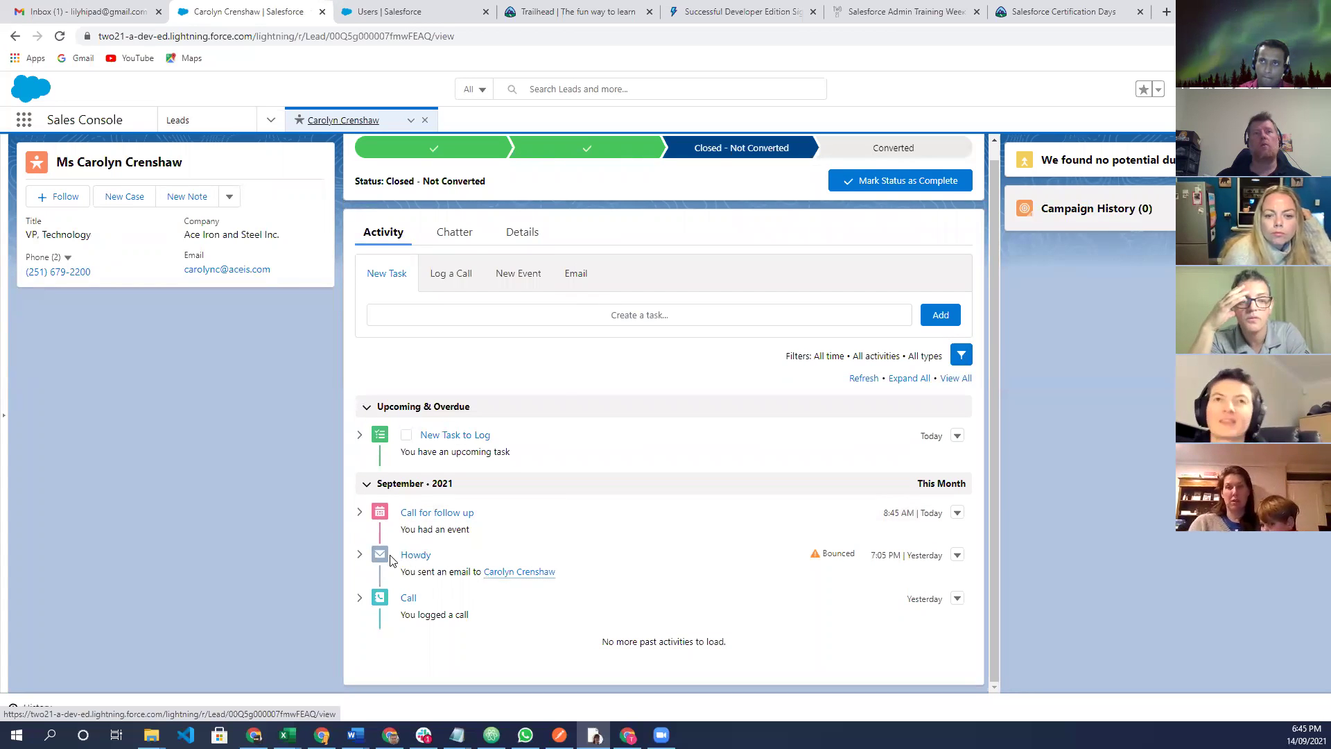
Check the Gmail inbox for the copy of the Howdy email and return to the lead record in Salesforce.
{"action": "mouse_move", "coordinate": [493, 577]}
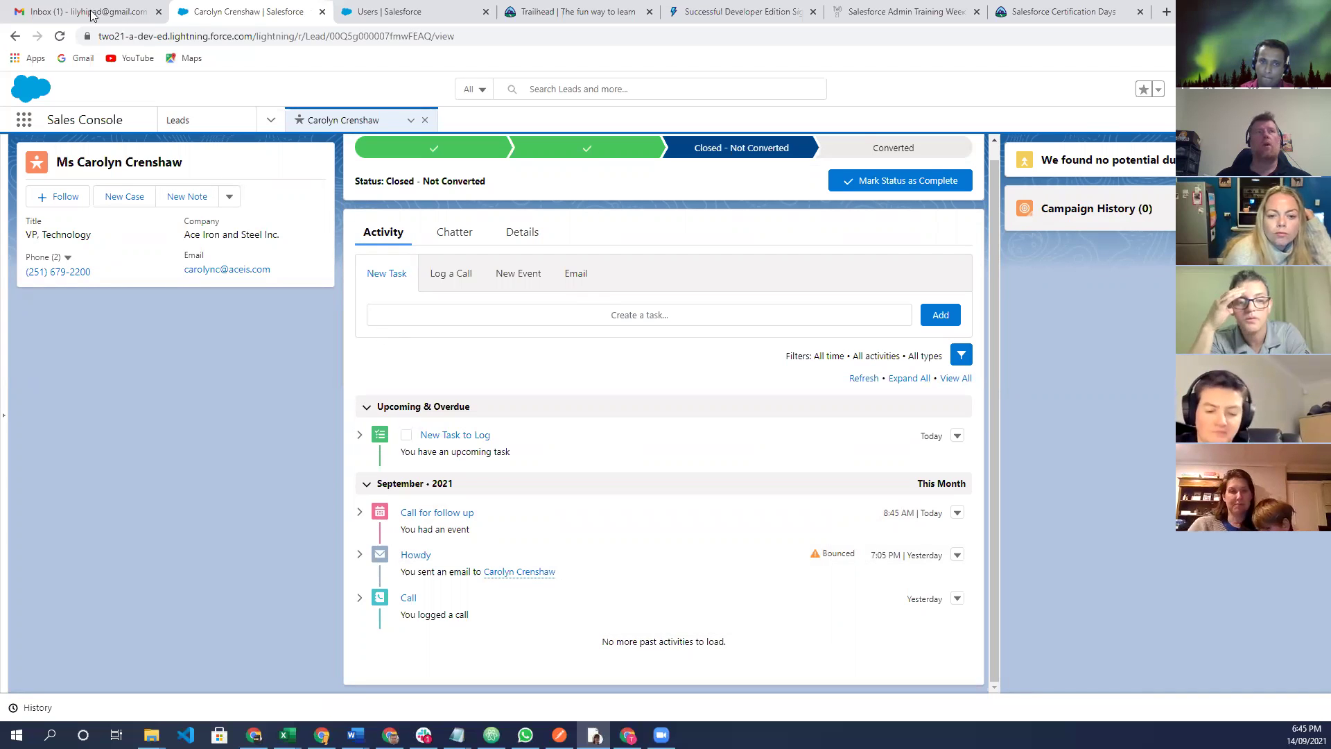
{"action": "key", "text": "ctrl+1"}
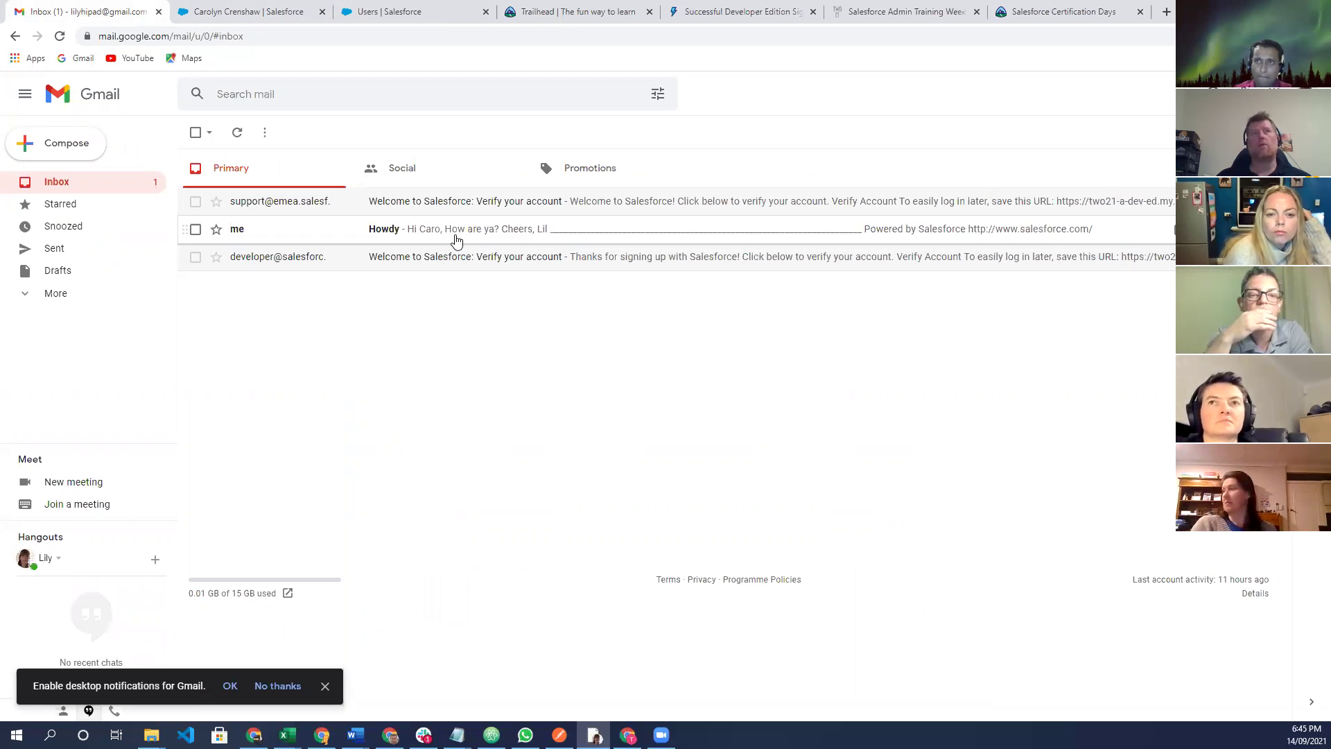
{"action": "left_click", "coordinate": [218, 12]}
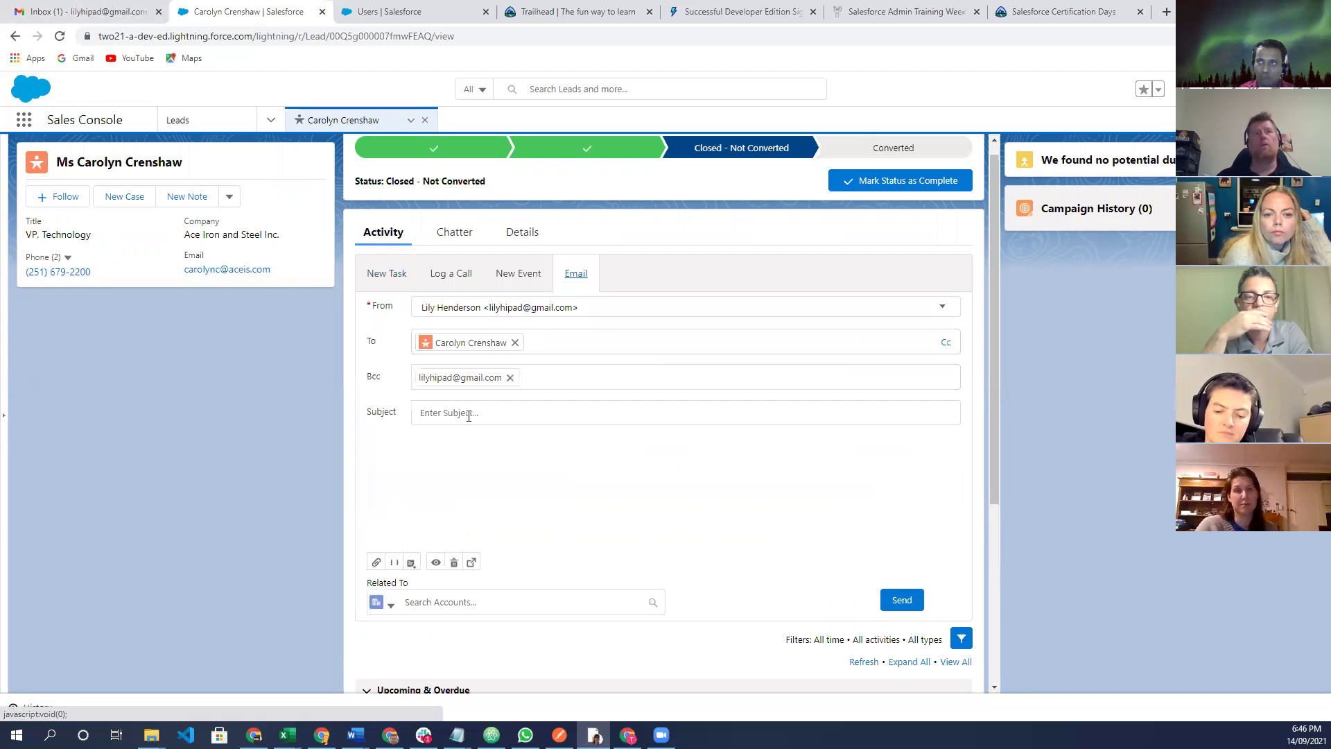
Send the Ace Iron and Steel lead an email with the subject "123" and the body "another email".
{"action": "left_click", "coordinate": [532, 419]}
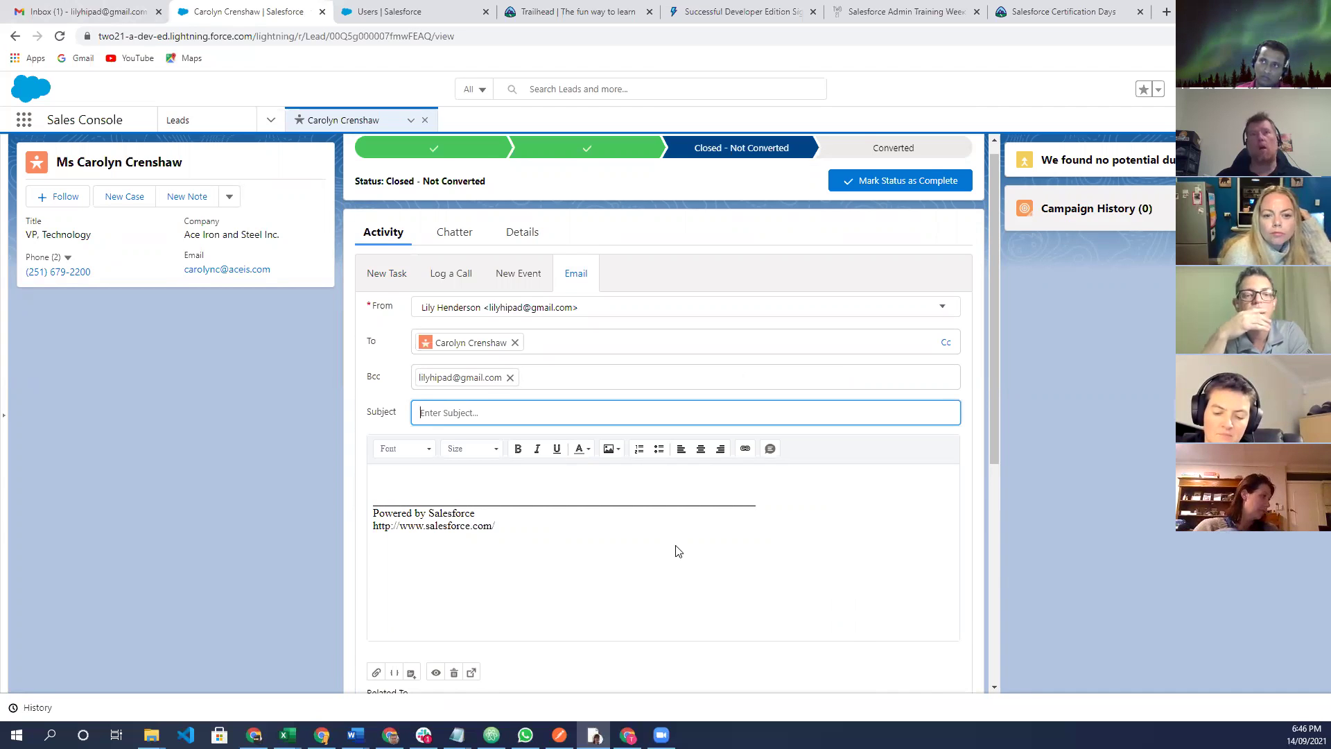
{"action": "scroll", "coordinate": [677, 548], "scroll_direction": "down", "scroll_amount": 2}
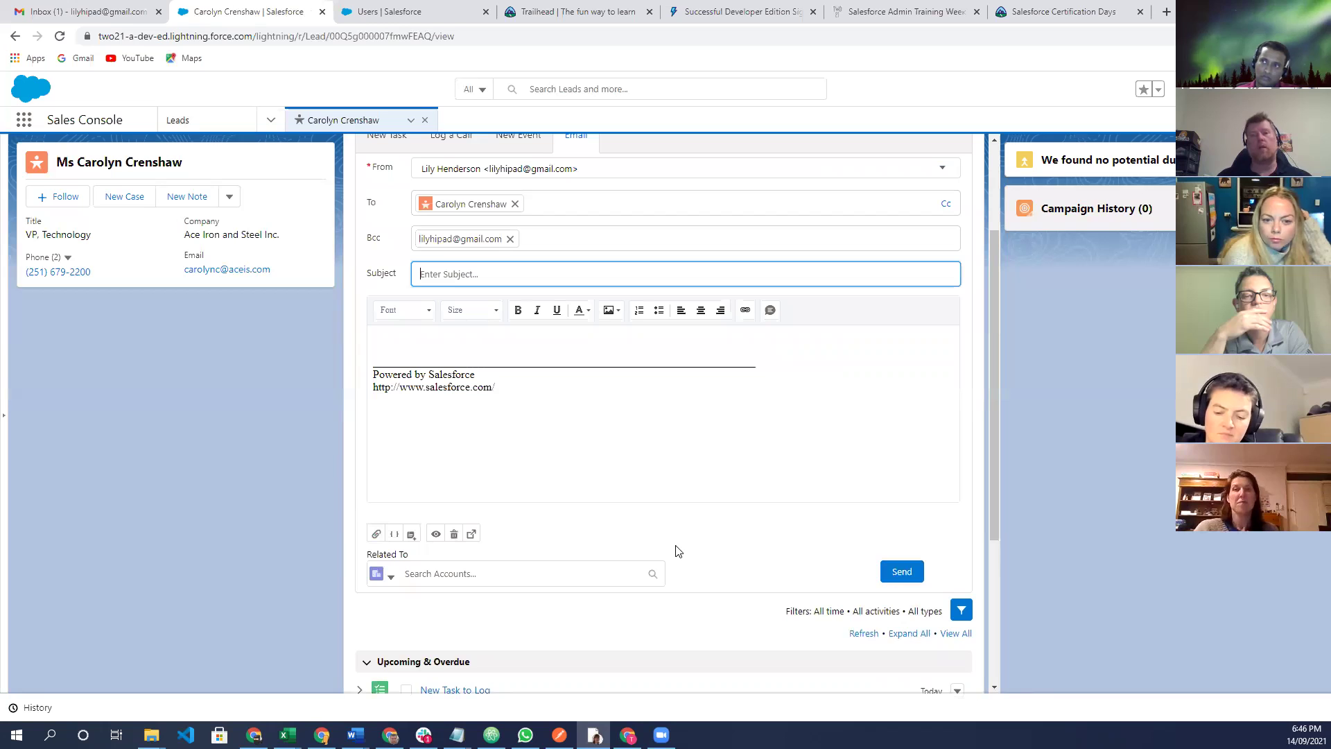
{"action": "left_click", "coordinate": [518, 337]}
{"action": "scroll", "coordinate": [526, 419], "scroll_direction": "down", "scroll_amount": 1}
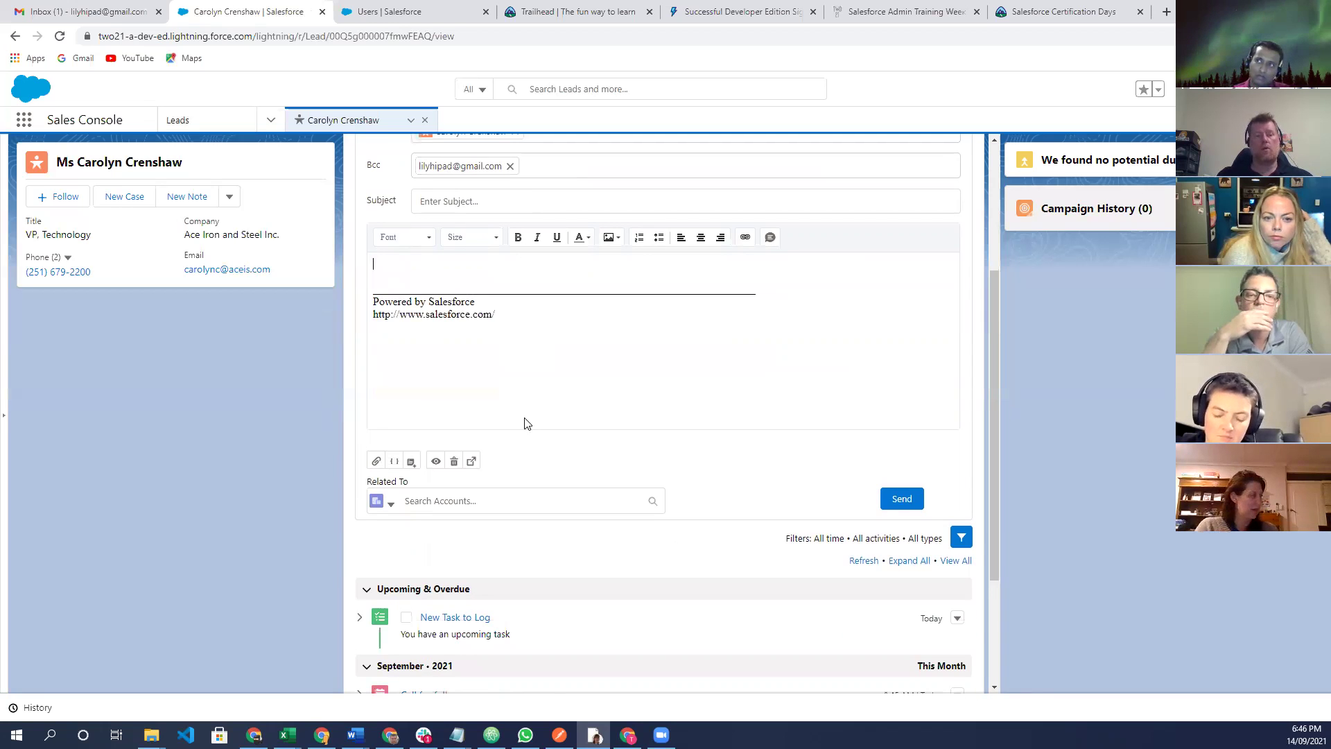
{"action": "scroll", "coordinate": [525, 422], "scroll_direction": "down", "scroll_amount": 1}
{"action": "type", "text": "another email"}
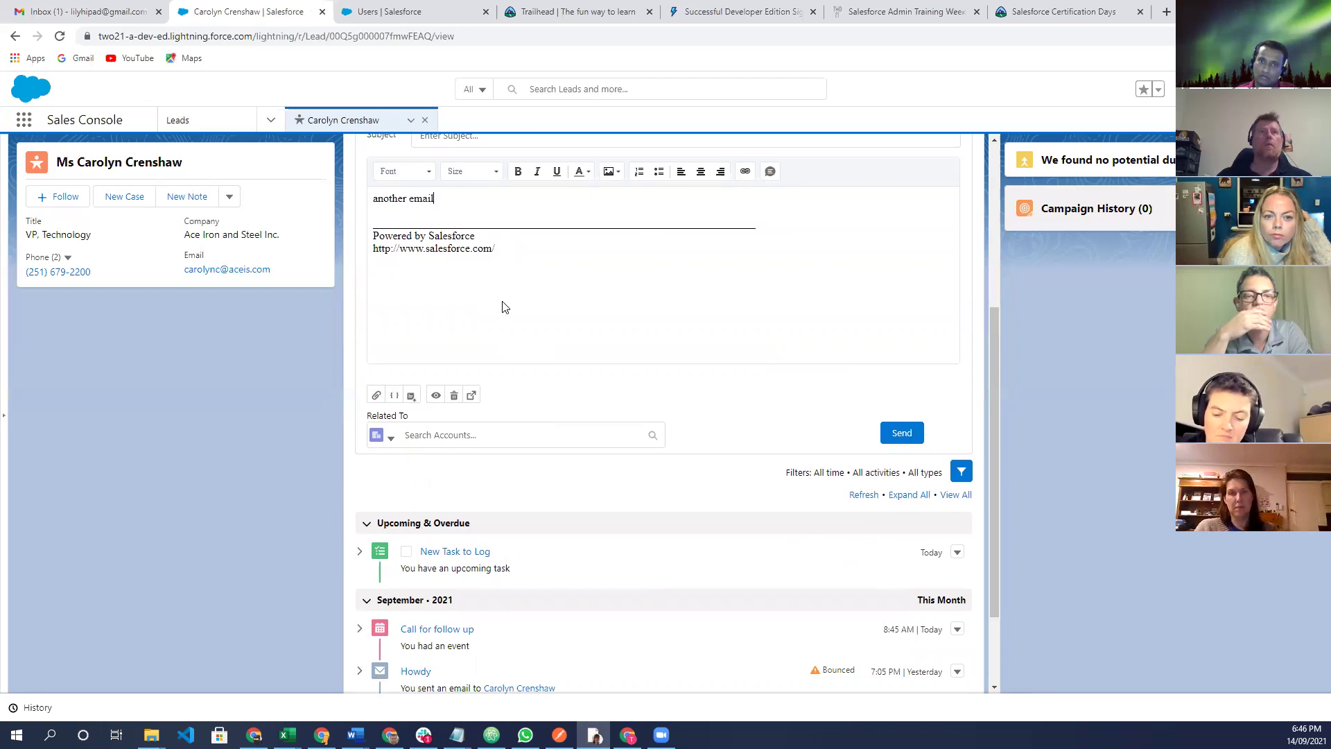
{"action": "scroll", "coordinate": [504, 299], "scroll_direction": "up", "scroll_amount": 1}
{"action": "scroll", "coordinate": [504, 275], "scroll_direction": "up", "scroll_amount": 2}
{"action": "left_click", "coordinate": [503, 275]}
{"action": "type", "text": "123"}
{"action": "left_click", "coordinate": [899, 572]}
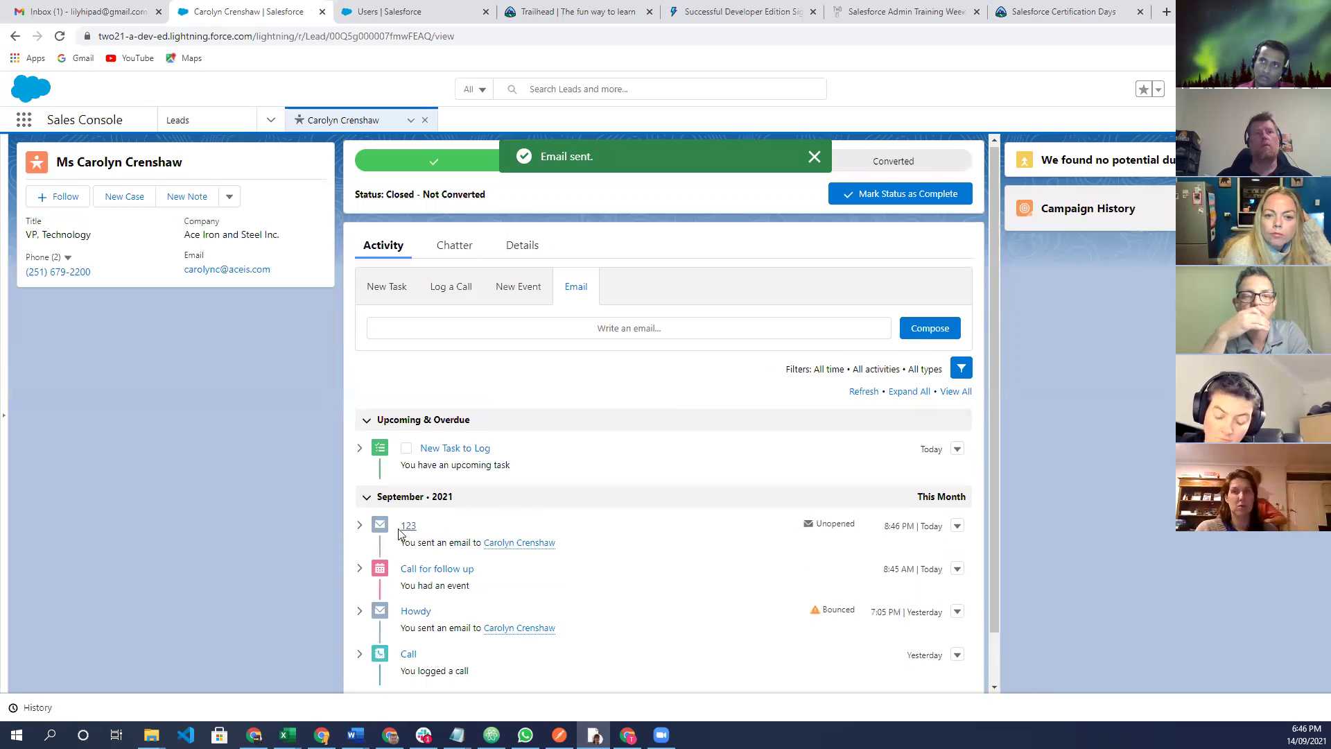
Open the copy of the "123" email in the Gmail inbox and return to the lead record in Salesforce.
{"action": "scroll", "coordinate": [399, 533], "scroll_direction": "down", "scroll_amount": 1}
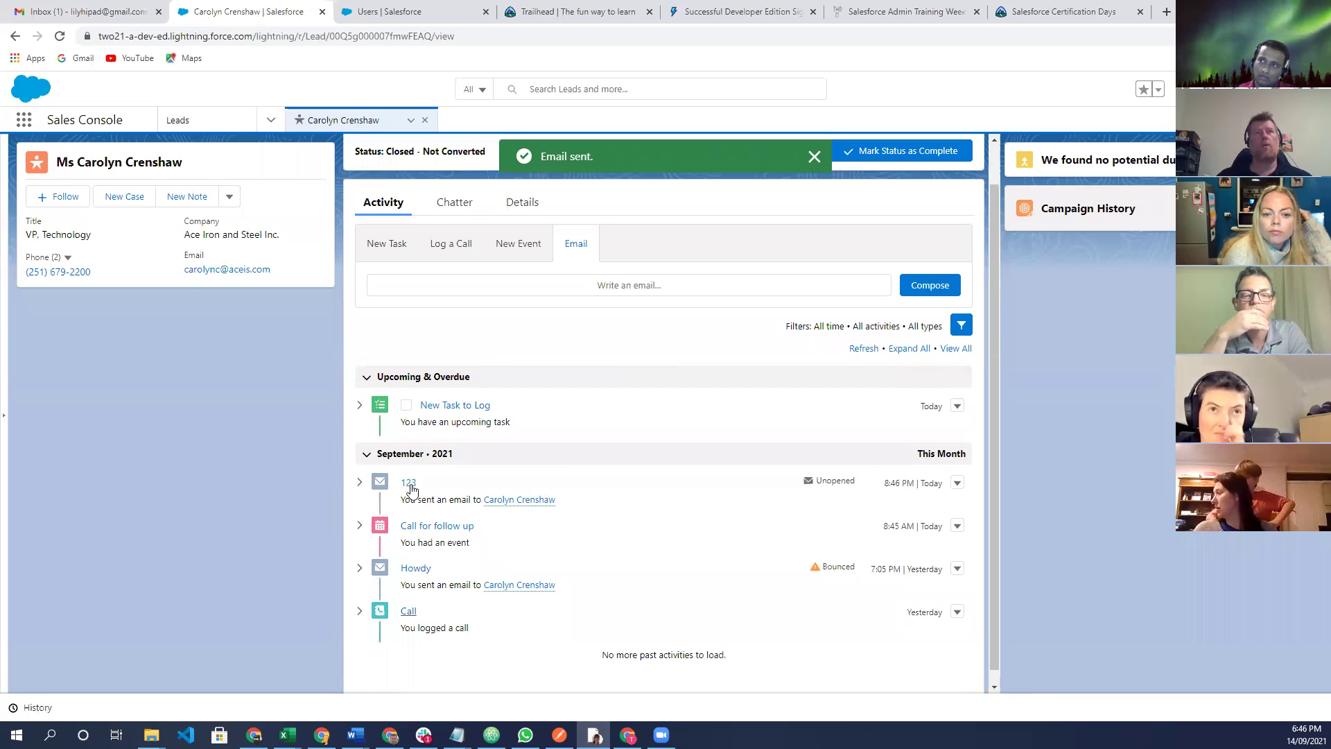
{"action": "left_click", "coordinate": [92, 15]}
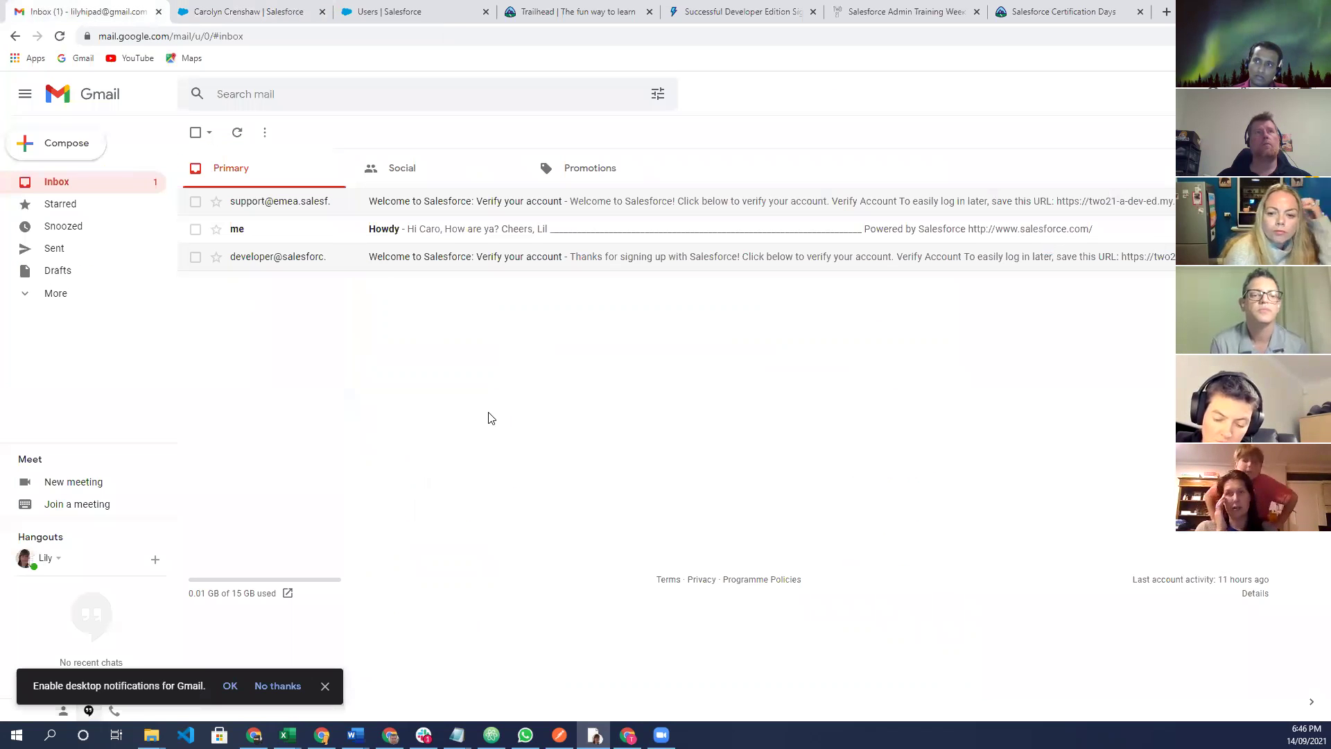
{"action": "key", "text": "F5"}
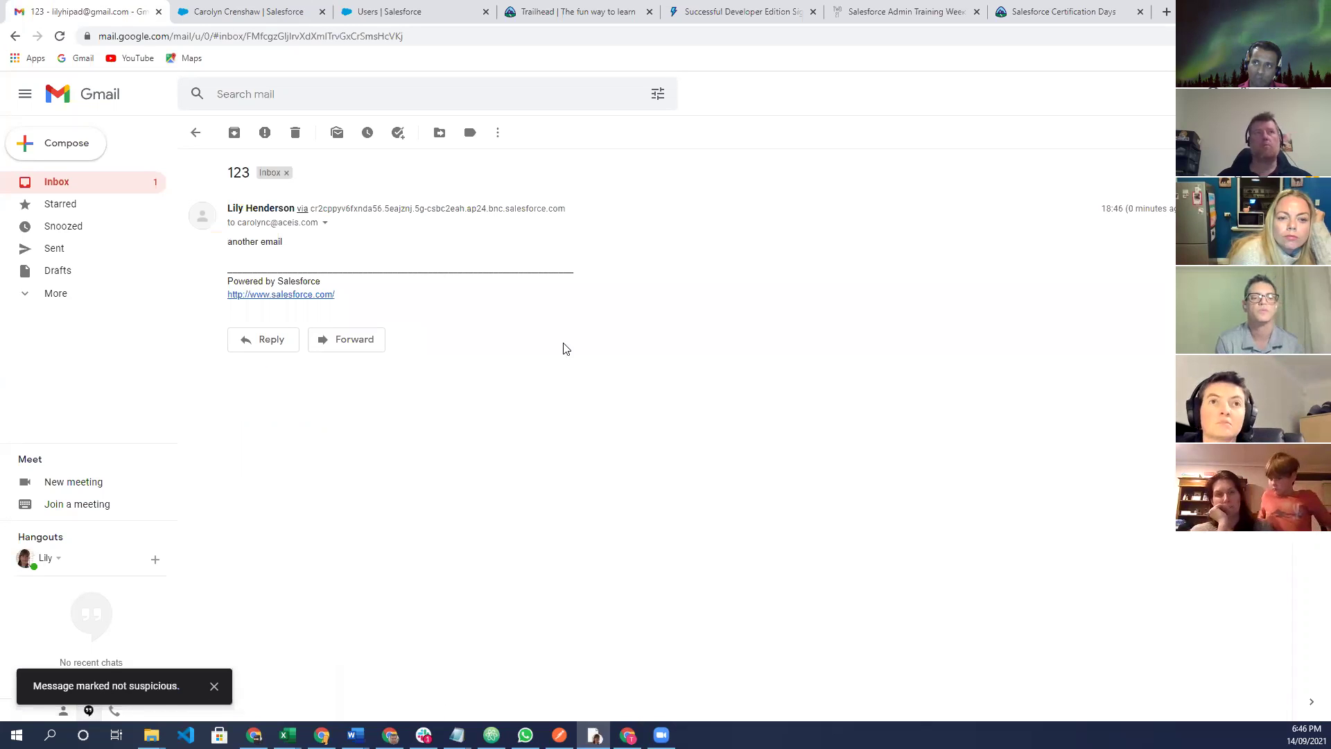
{"action": "left_click", "coordinate": [416, 13]}
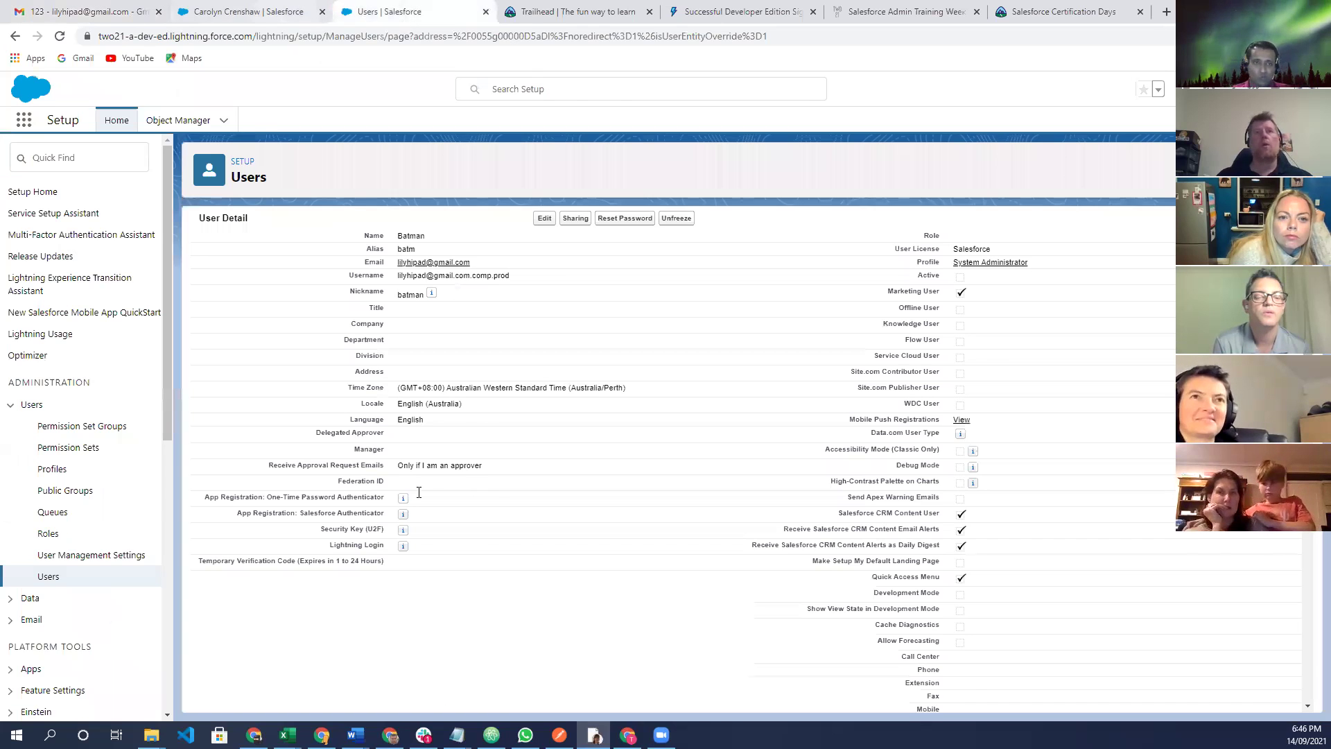
{"action": "key", "text": "ctrl+shift+Tab"}
Open the new task form on the lead and review its fields and the activity timeline below it.
{"action": "left_click", "coordinate": [389, 245]}
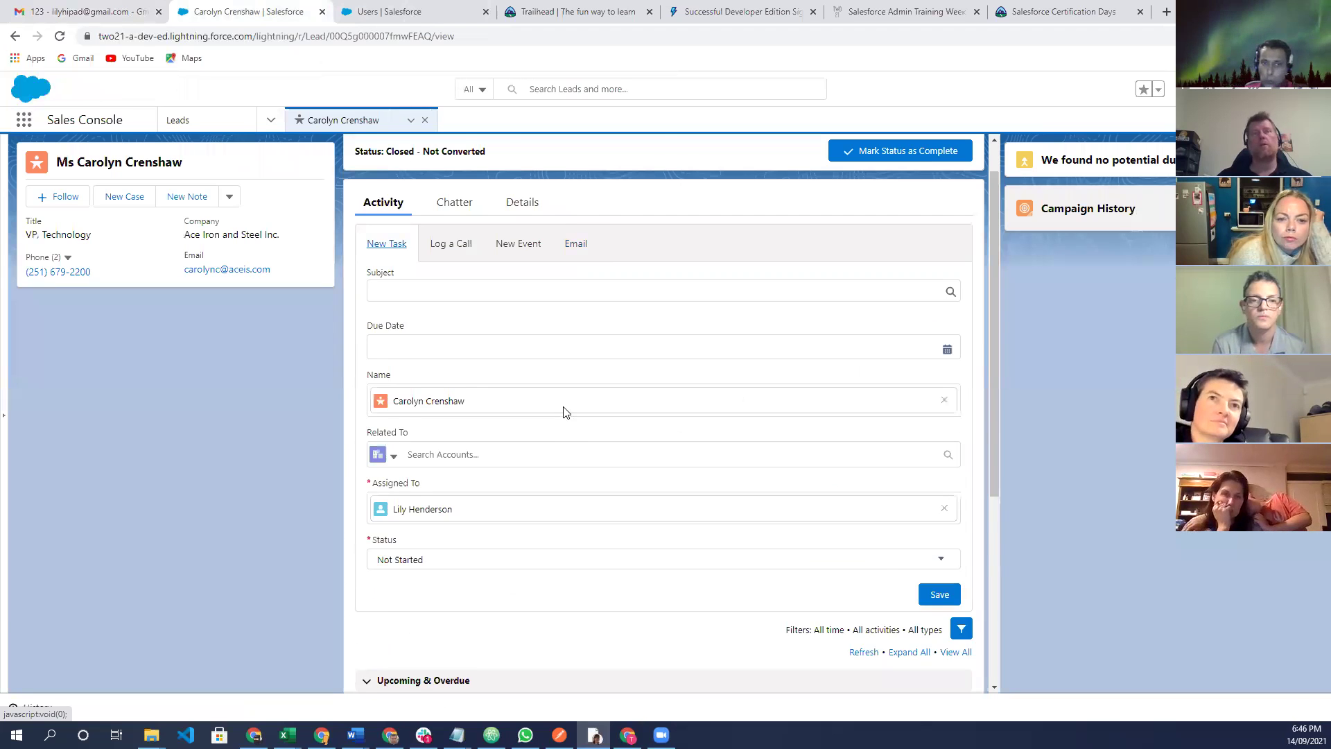
{"action": "scroll", "coordinate": [564, 409], "scroll_direction": "down", "scroll_amount": 1}
{"action": "scroll", "coordinate": [565, 405], "scroll_direction": "up", "scroll_amount": 1}
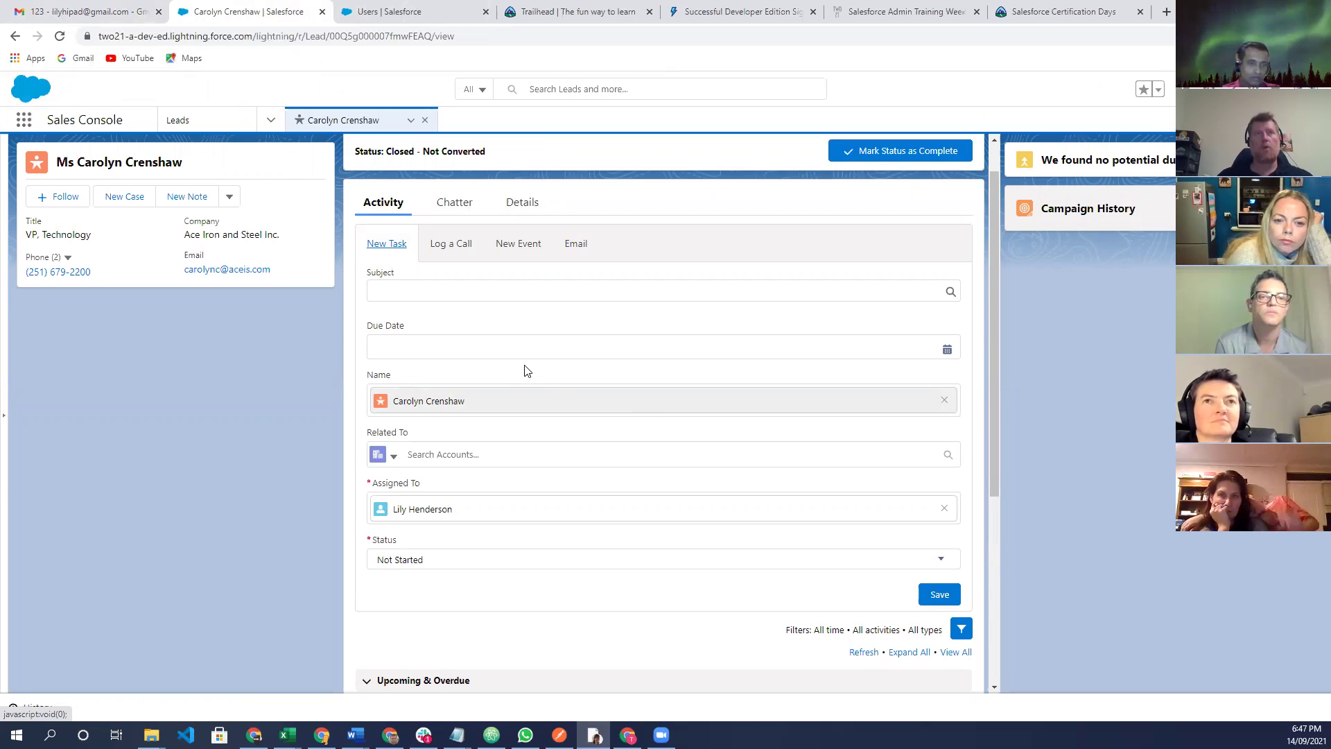
{"action": "scroll", "coordinate": [525, 371], "scroll_direction": "up", "scroll_amount": 1}
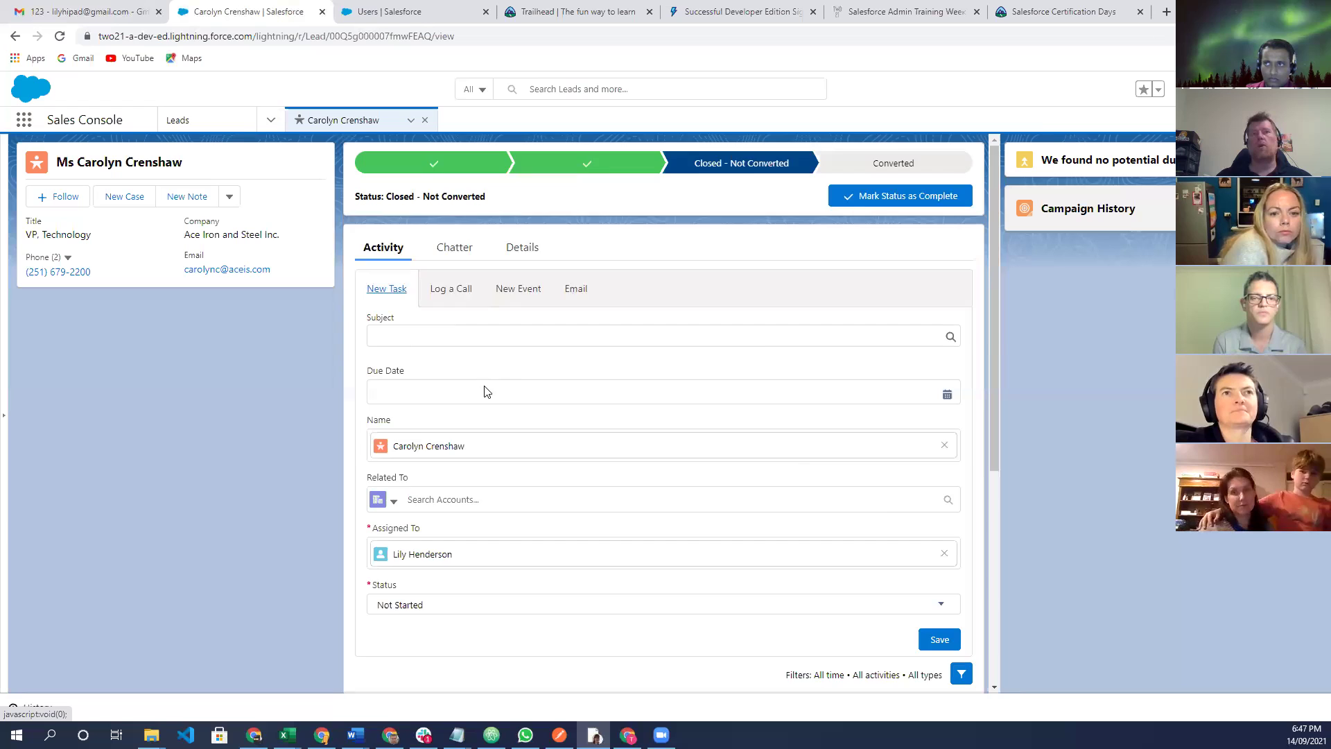
{"action": "scroll", "coordinate": [487, 389], "scroll_direction": "down", "scroll_amount": 5}
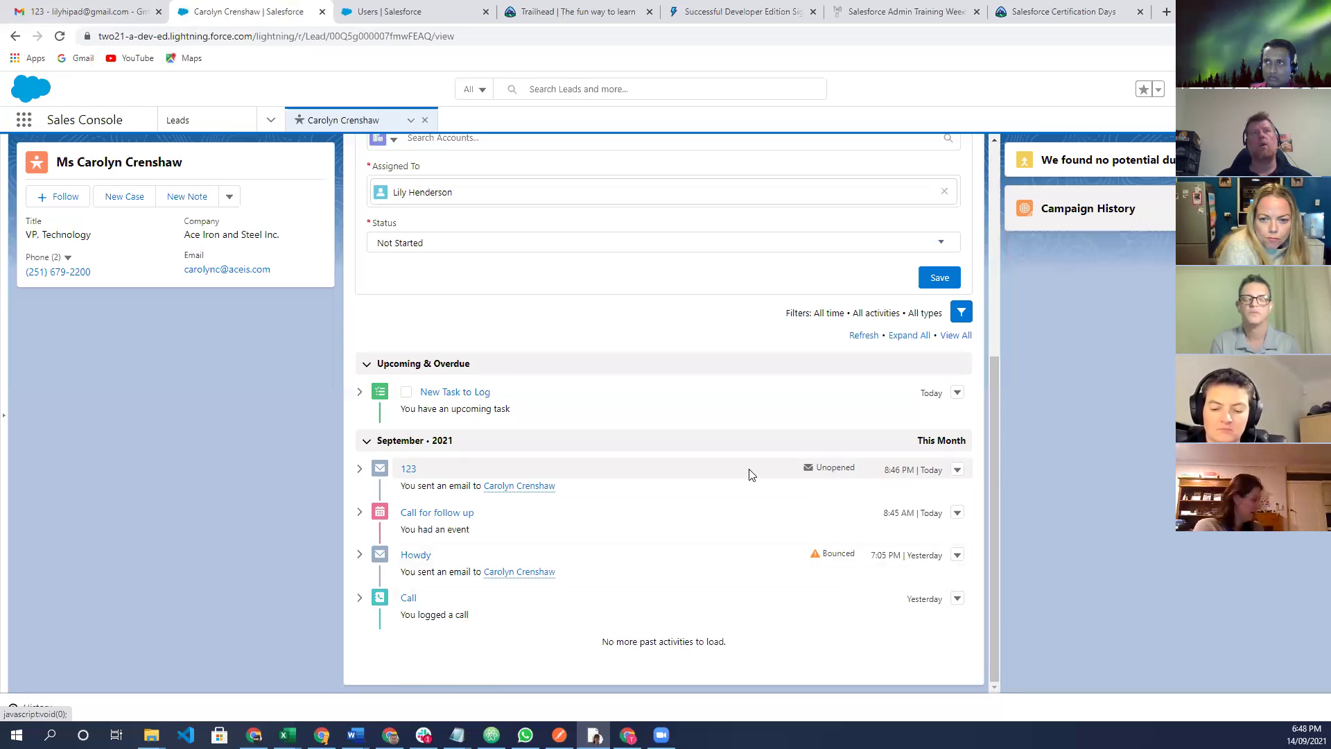
{"action": "scroll", "coordinate": [619, 505], "scroll_direction": "up", "scroll_amount": 4}
{"action": "scroll", "coordinate": [618, 502], "scroll_direction": "down", "scroll_amount": 1}
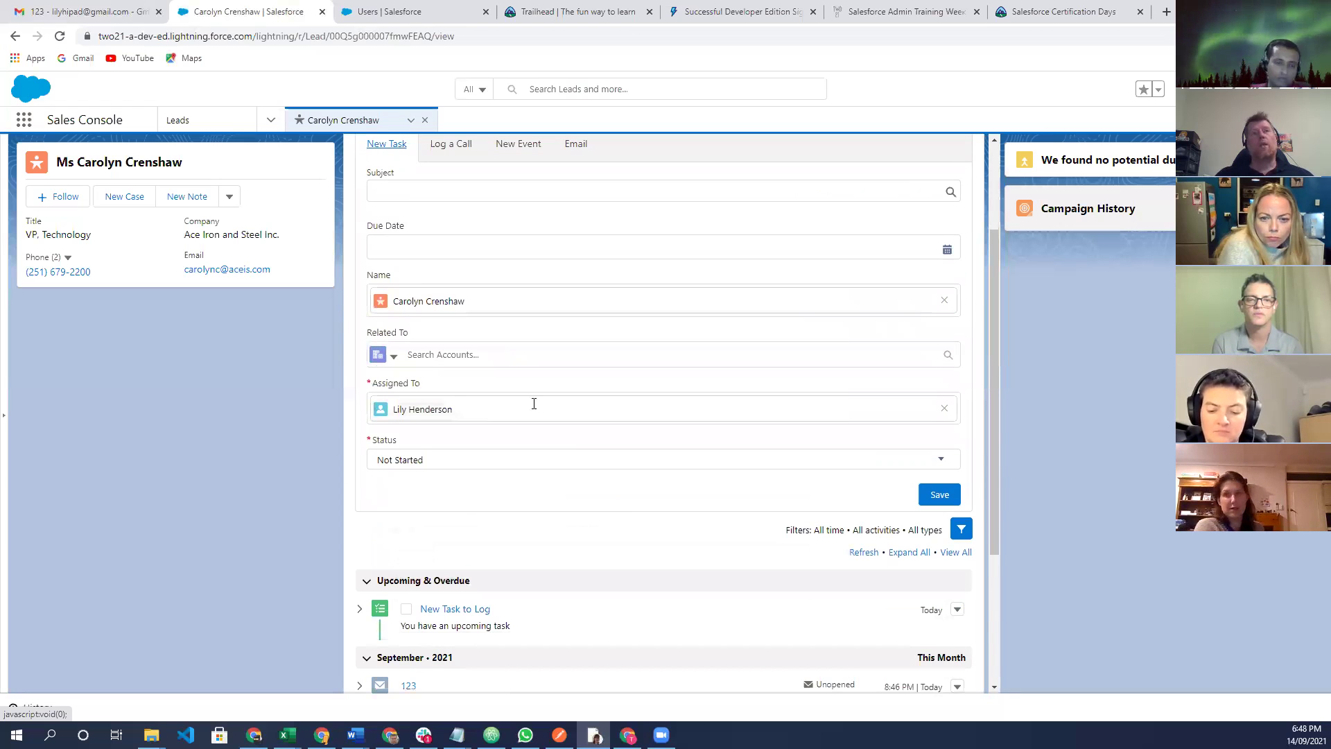
Share a Chatter post reading "File notes" on the Ace Iron and Steel lead and check it in the feed.
{"action": "scroll", "coordinate": [489, 346], "scroll_direction": "up", "scroll_amount": 2}
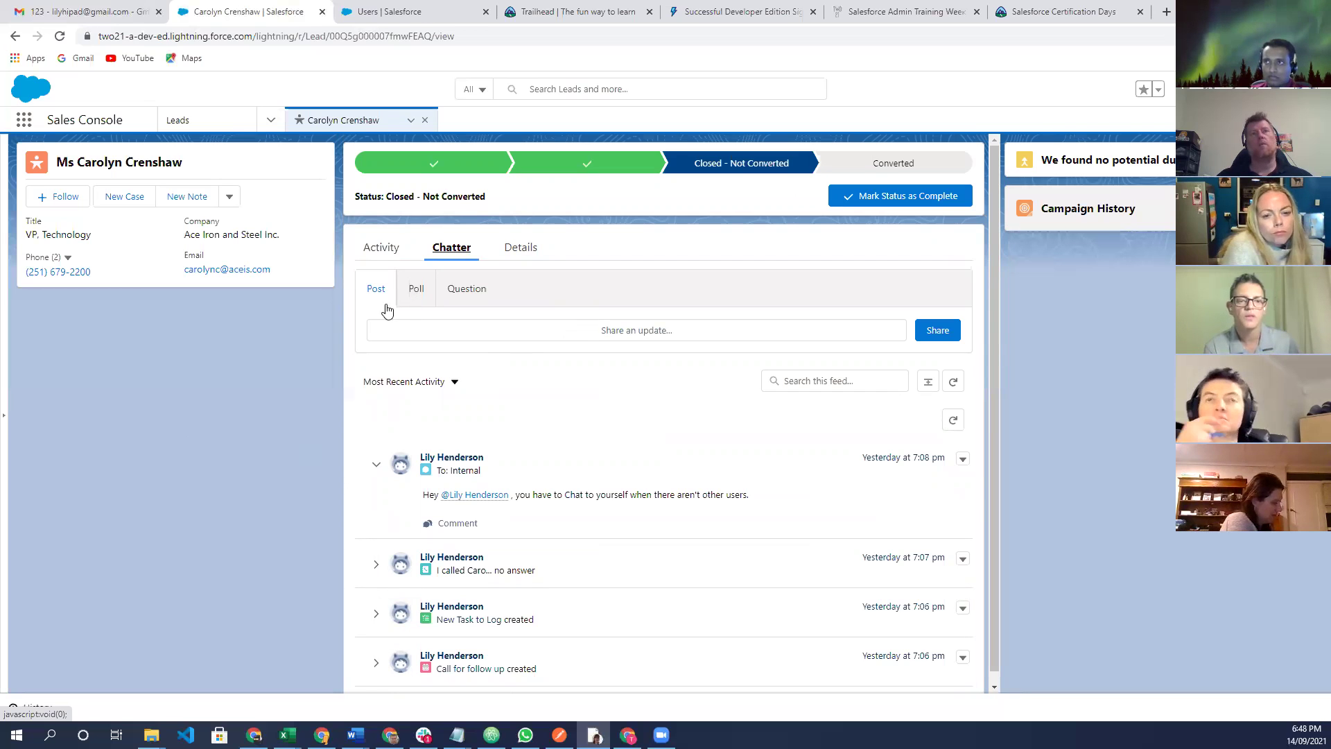
{"action": "left_click", "coordinate": [442, 332]}
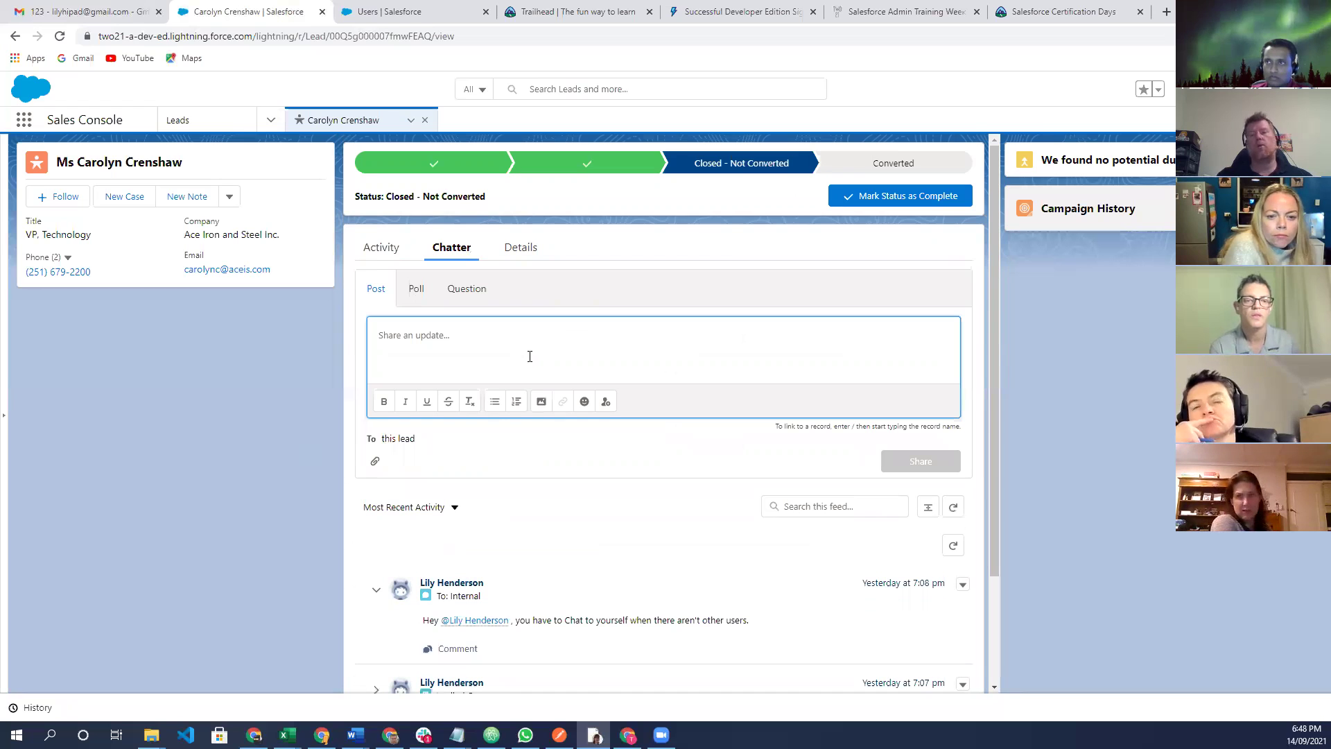
{"action": "type", "text": "File notes"}
{"action": "key", "text": "Tab"}
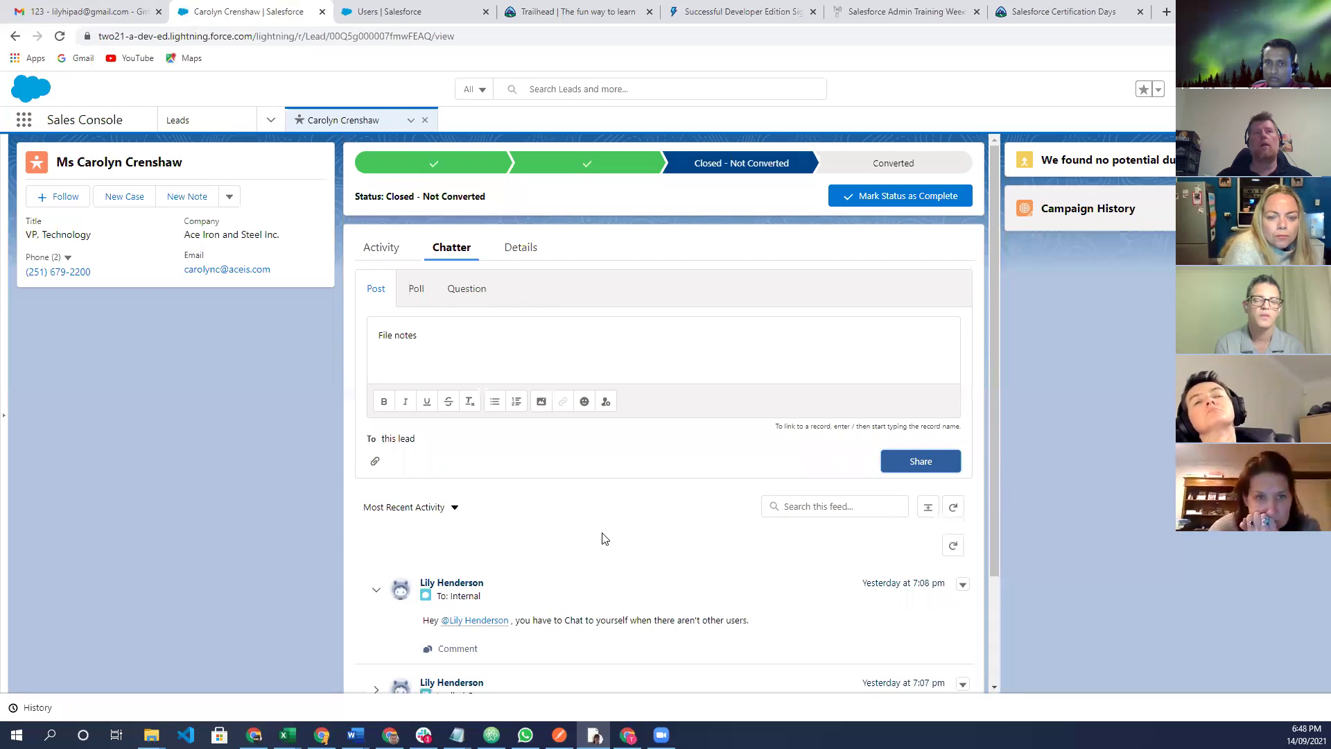
{"action": "key", "text": "Return"}
{"action": "scroll", "coordinate": [589, 511], "scroll_direction": "down", "scroll_amount": 2}
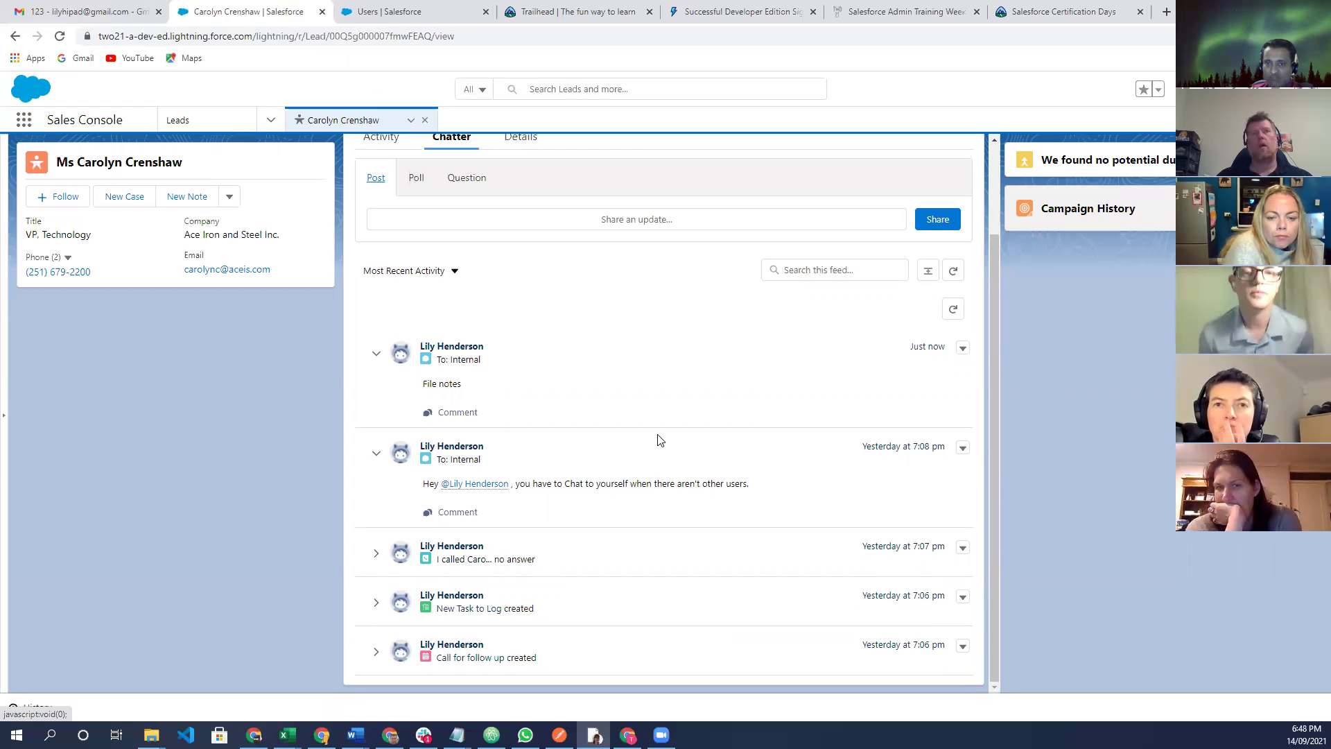
{"action": "scroll", "coordinate": [517, 603], "scroll_direction": "up", "scroll_amount": 2}
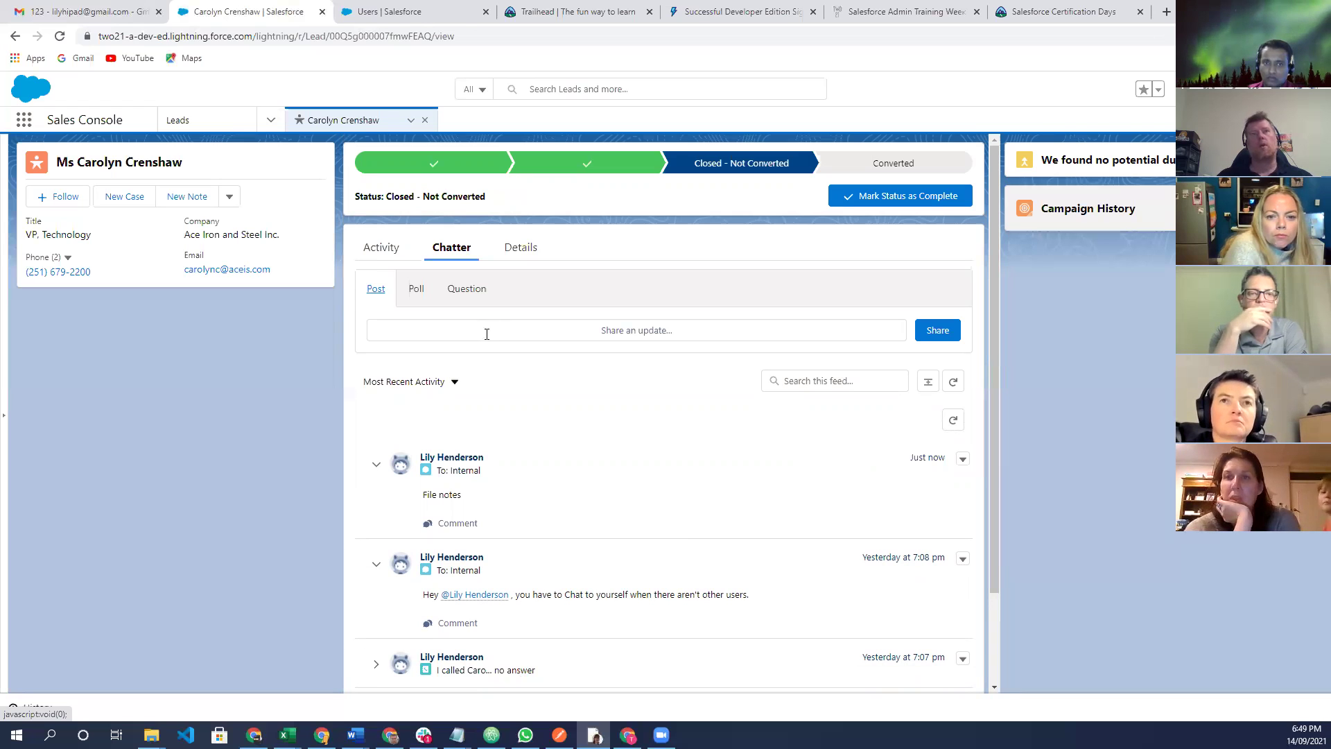
Draft a Chatter post starting "Please call", mention the user and add "tomorrow", and clear the draft without sharing it.
{"action": "left_click", "coordinate": [572, 338]}
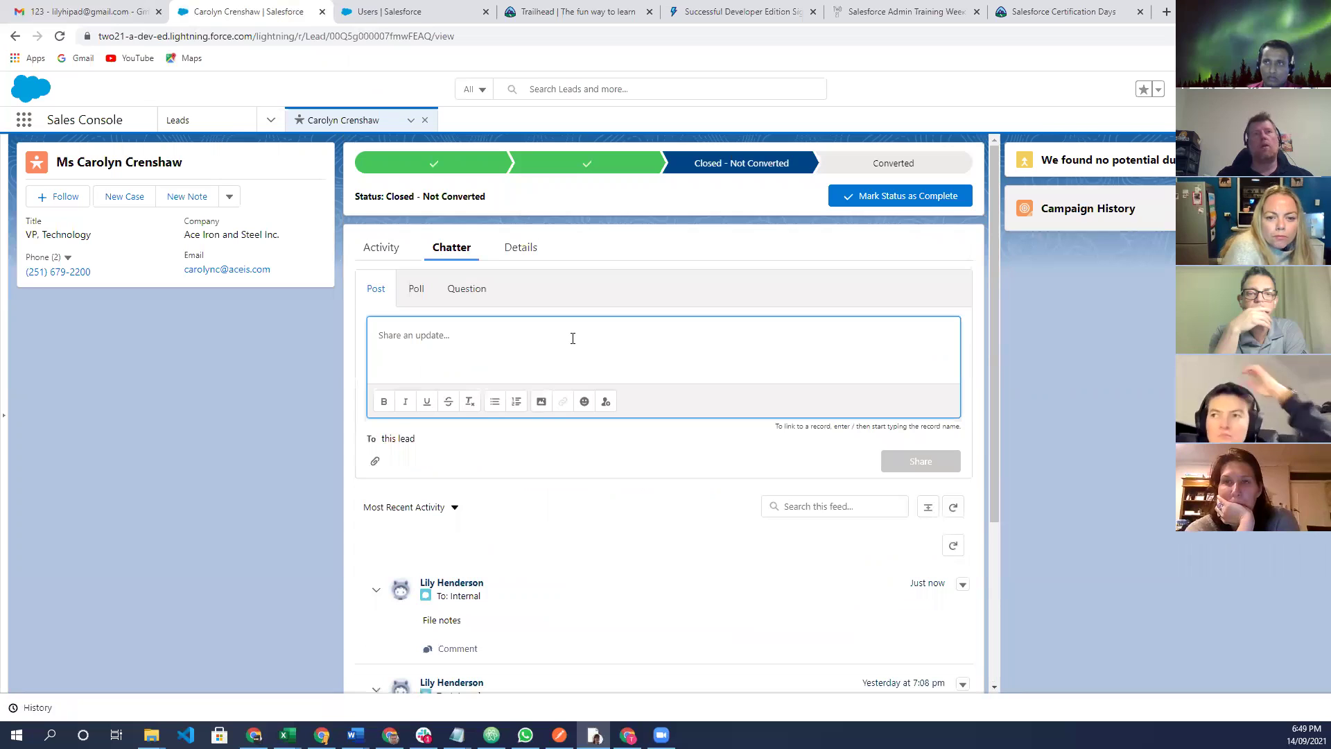
{"action": "type", "text": "Pl"}
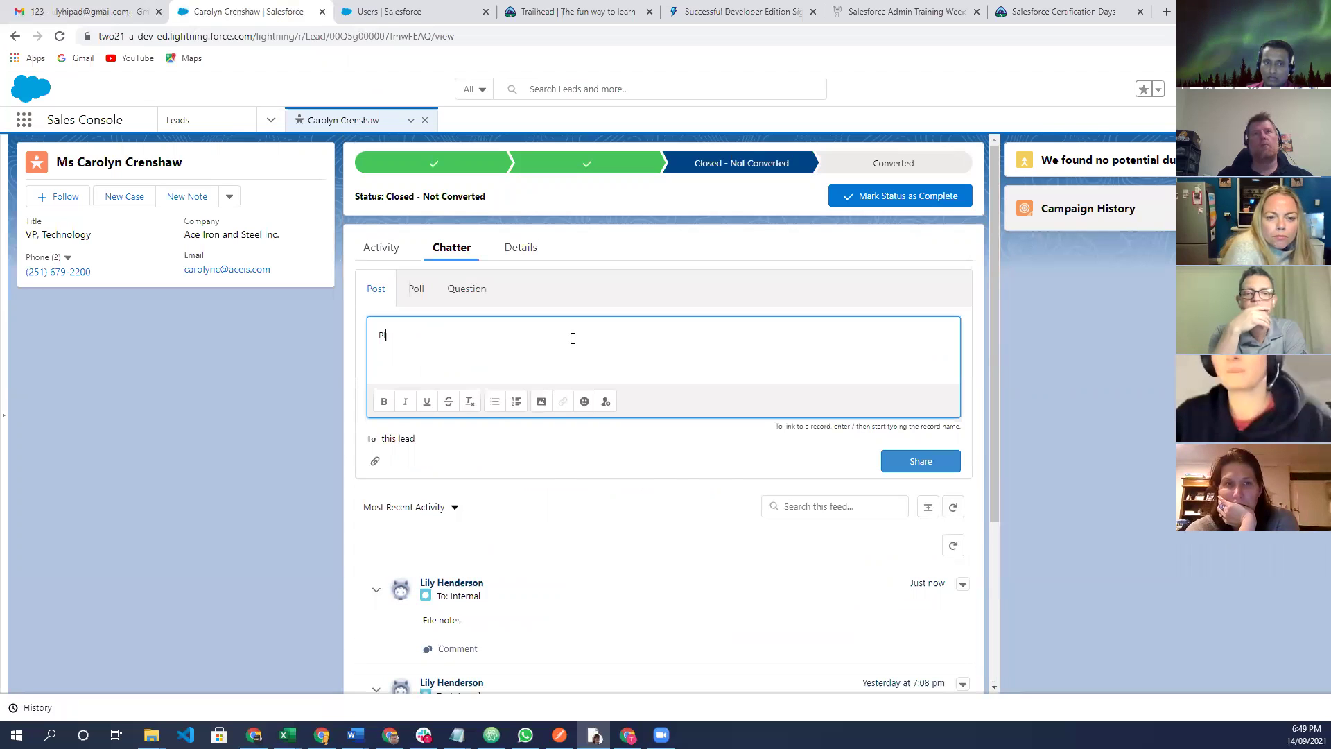
{"action": "type", "text": "ease call @l"}
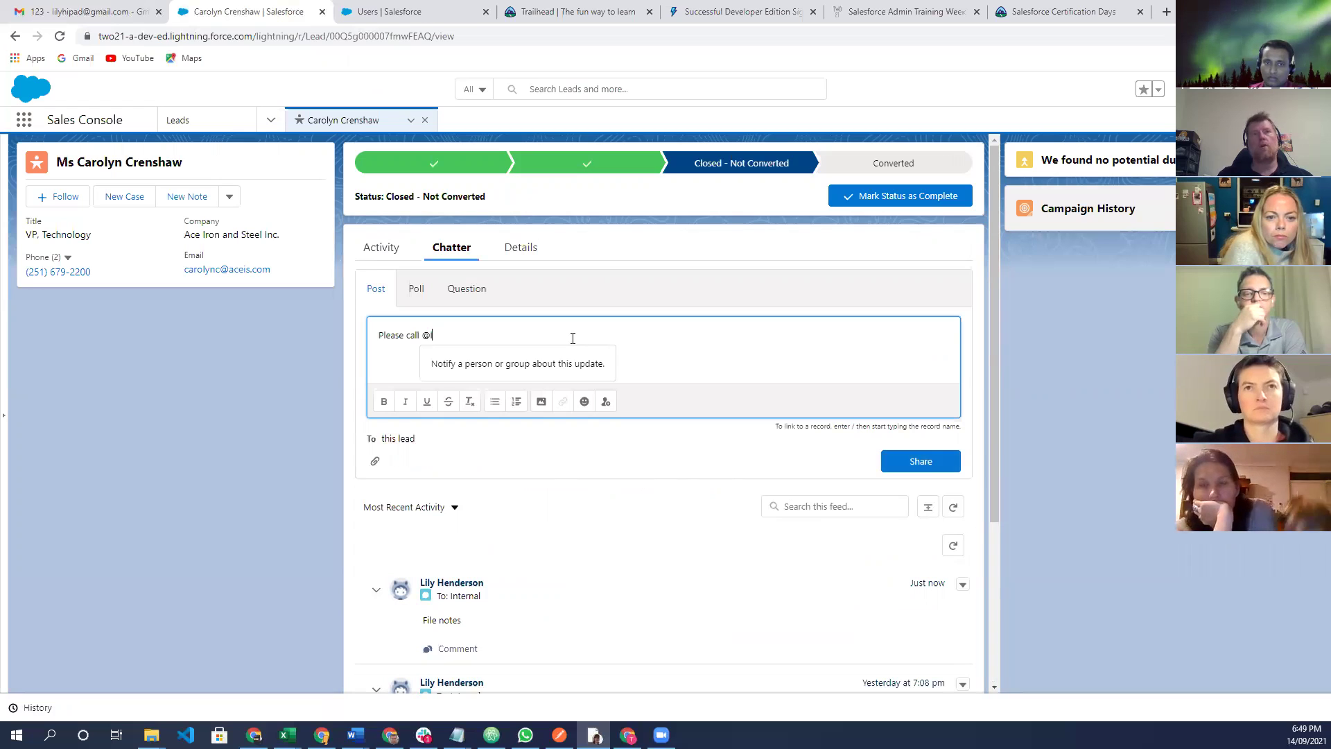
{"action": "type", "text": "i"}
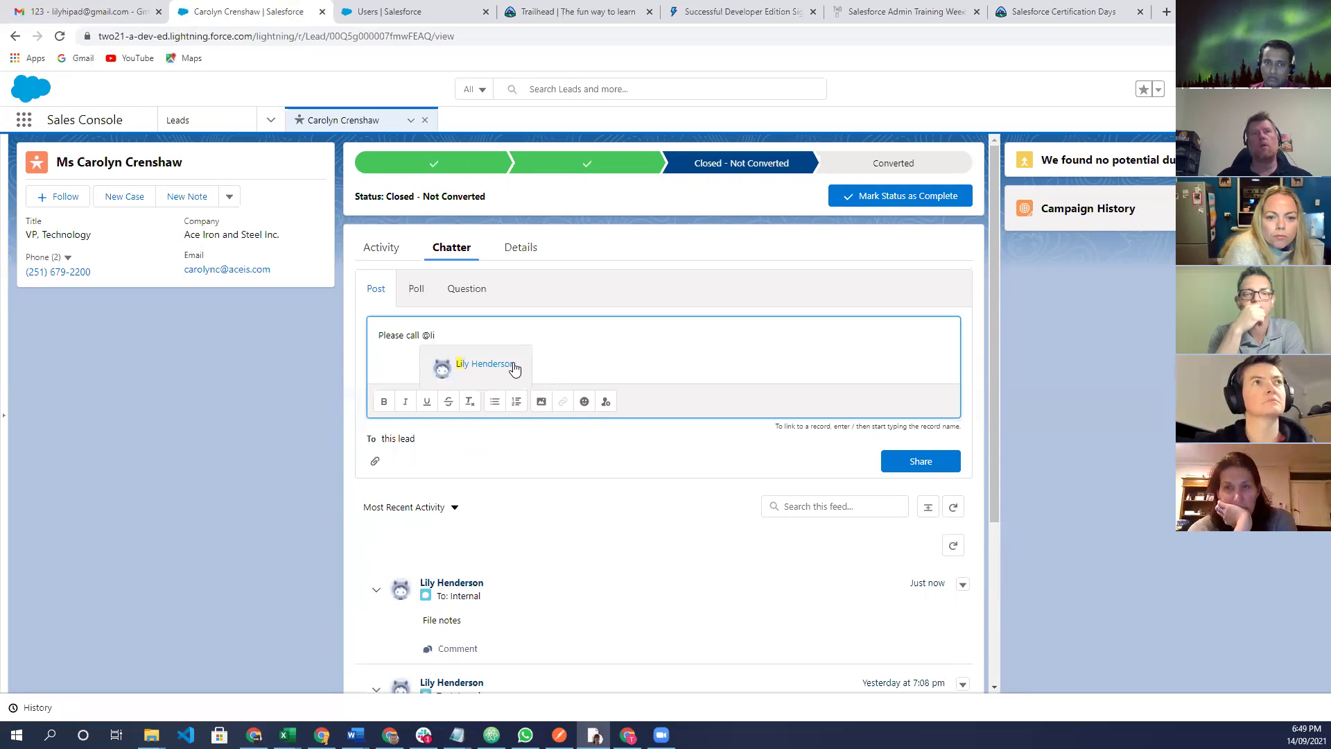
{"action": "key", "text": "Return"}
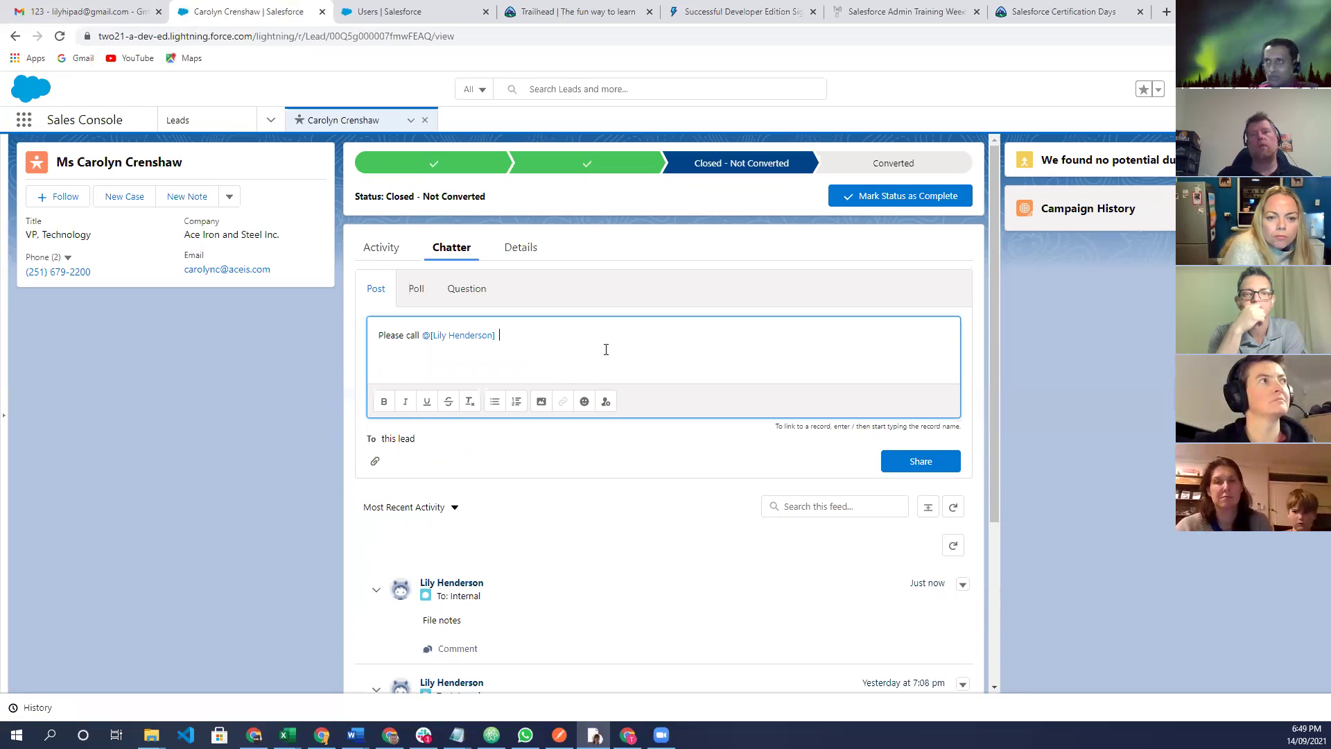
{"action": "type", "text": "tomoor"}
{"action": "key", "text": "BackSpace"}
{"action": "type", "text": "row"}
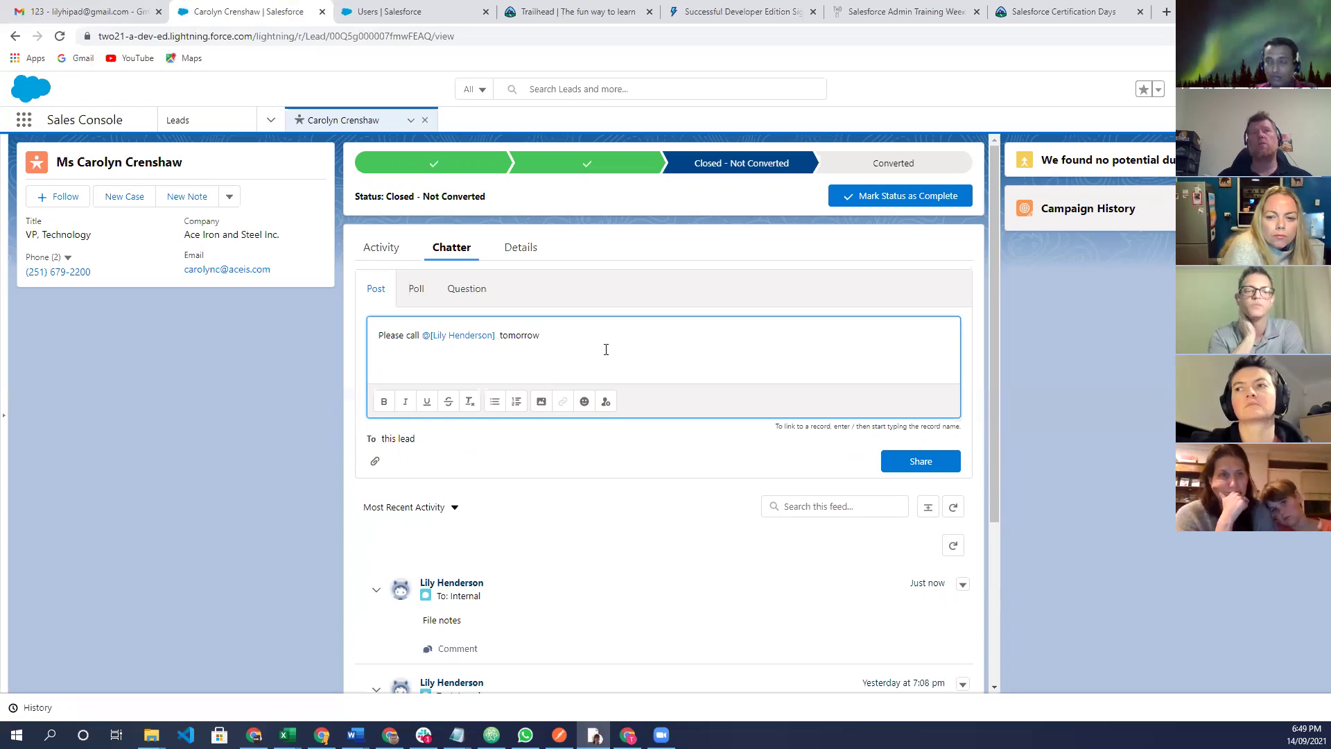
{"action": "key", "text": "ctrl+a"}
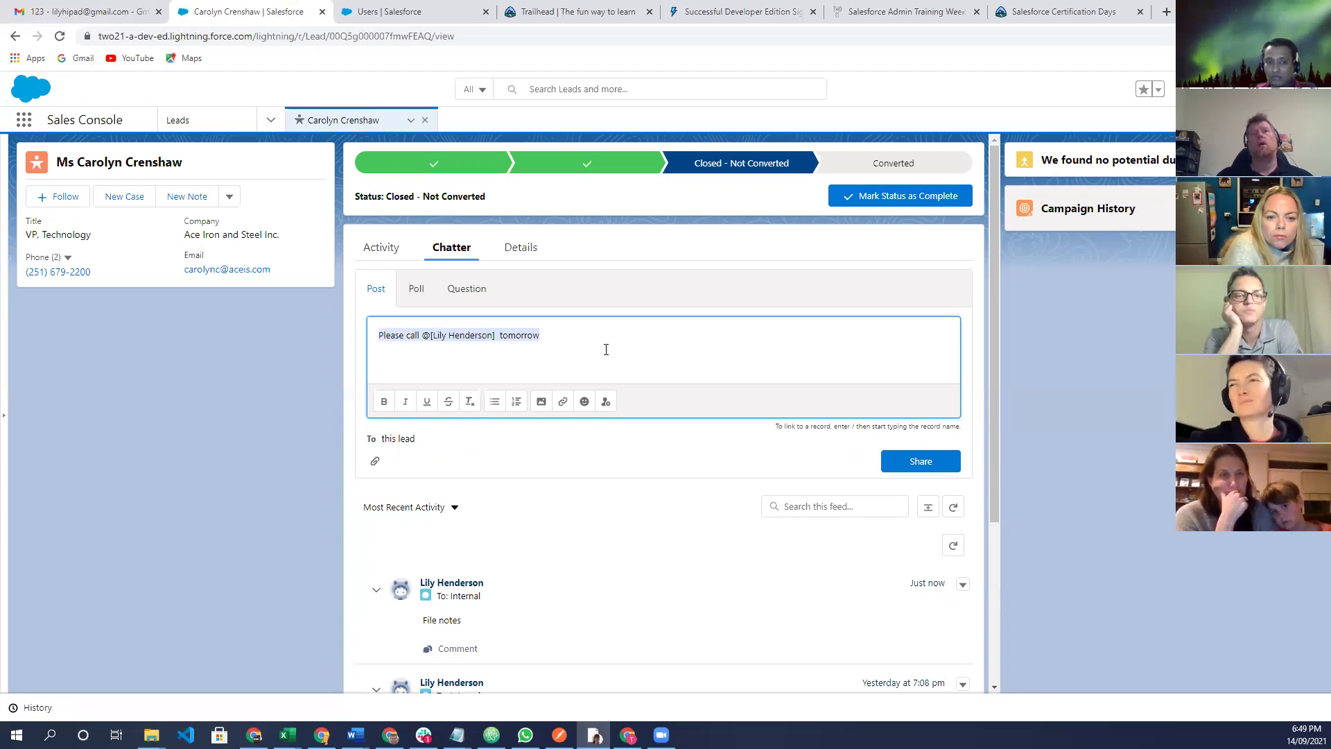
{"action": "key", "text": "BackSpace"}
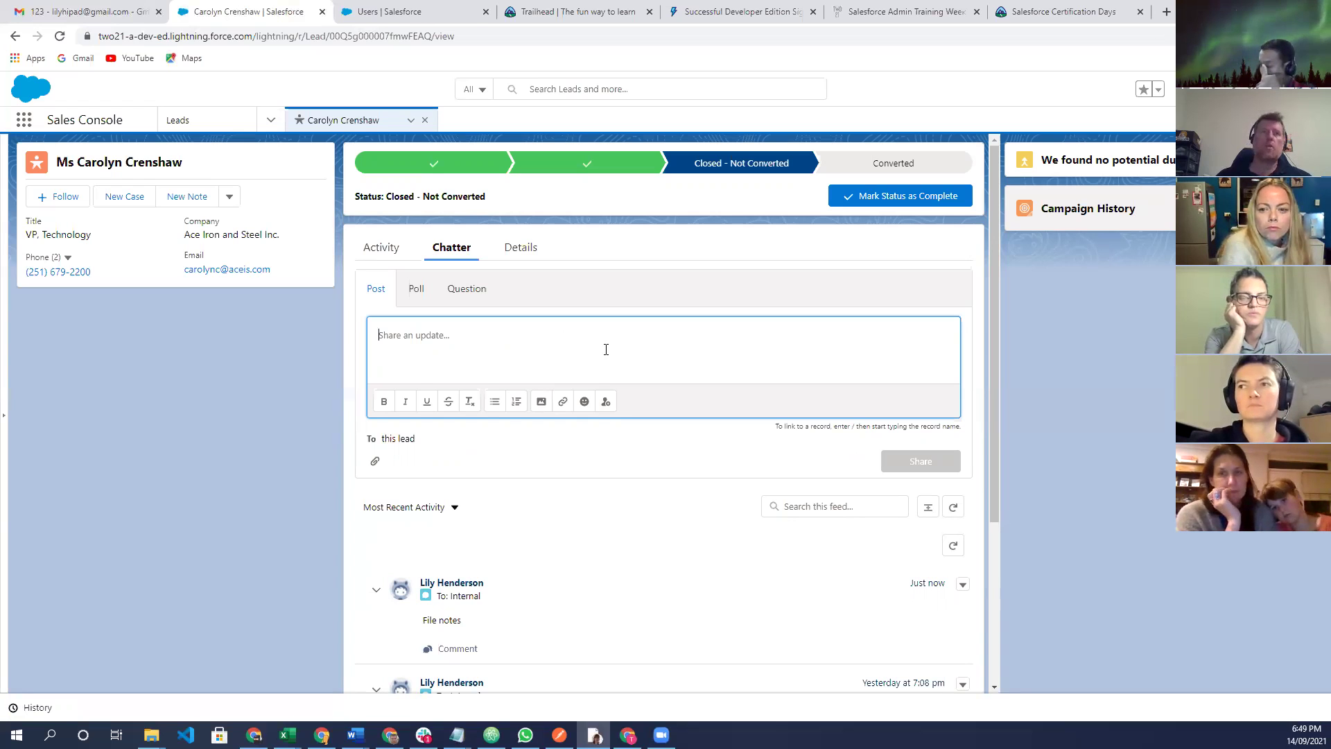
View the lead's details, select the Converted stage to open the lead conversion form, and close it without converting.
{"action": "left_click", "coordinate": [465, 290]}
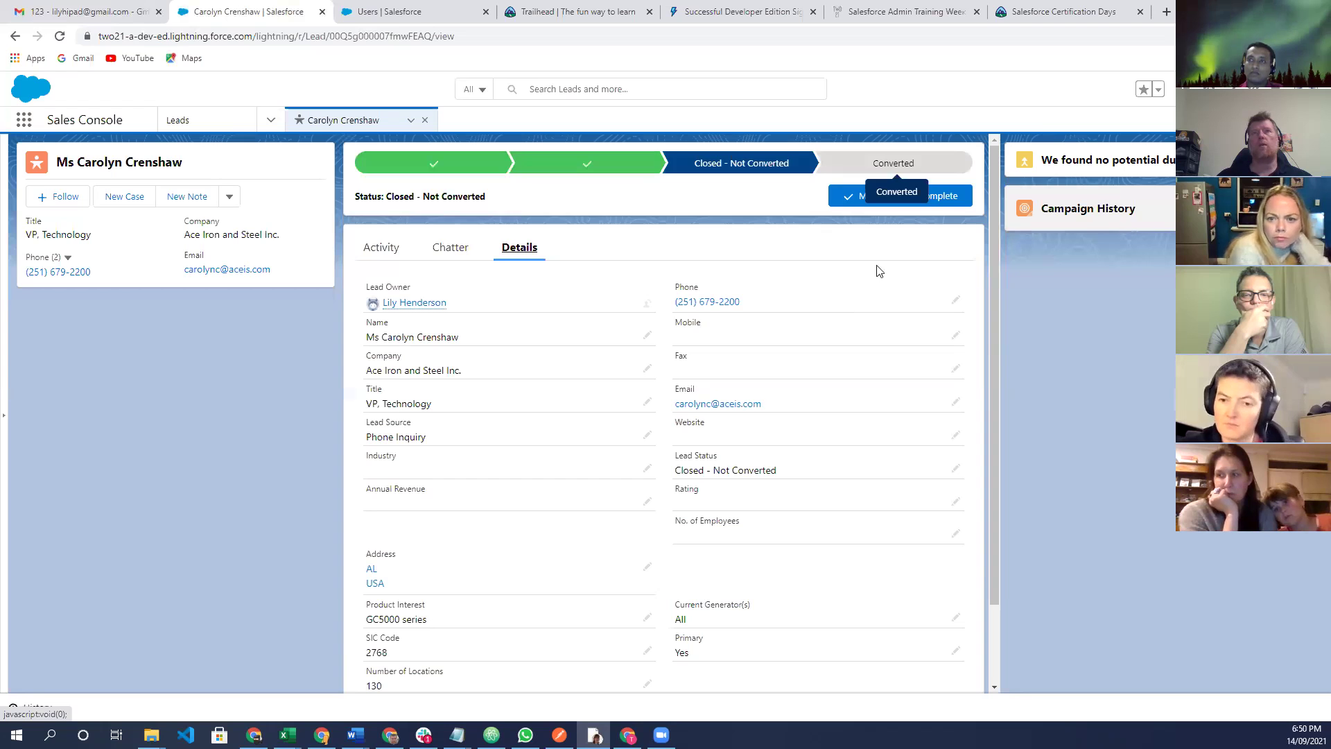
{"action": "left_click", "coordinate": [893, 164]}
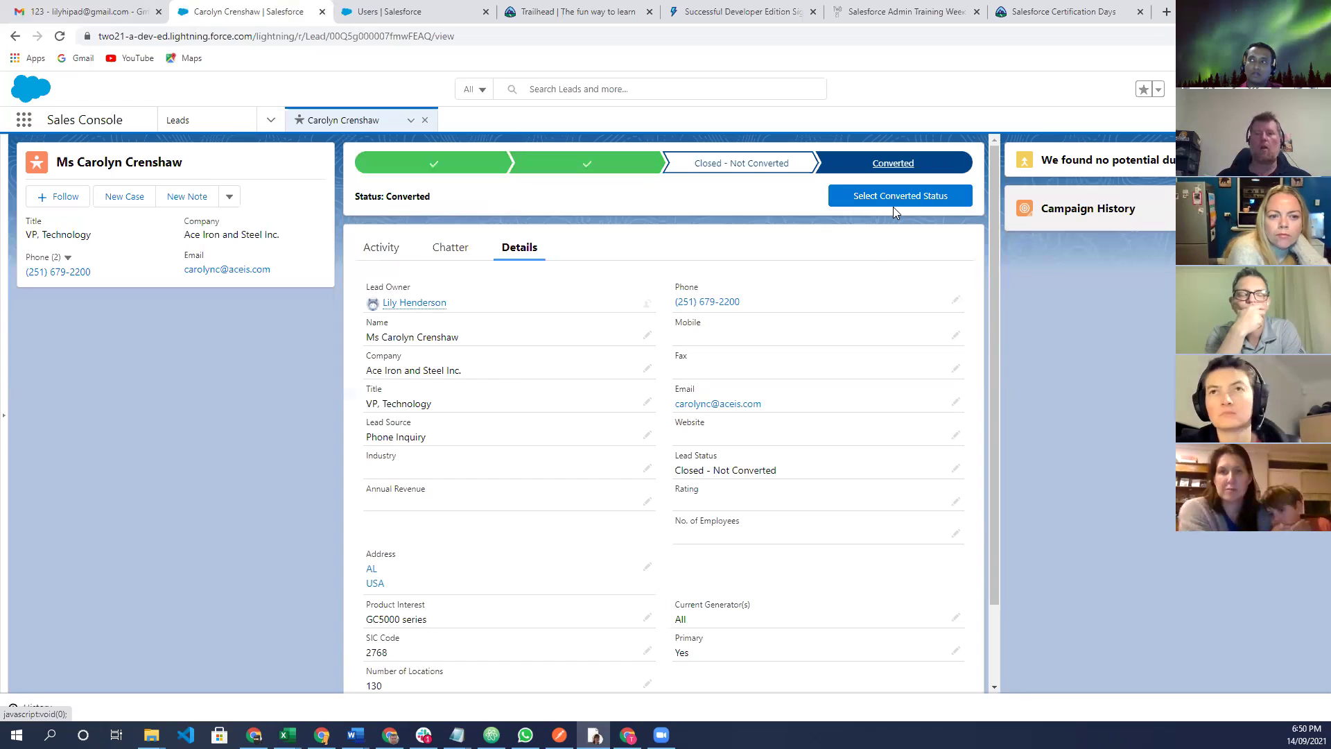
{"action": "left_click", "coordinate": [899, 196]}
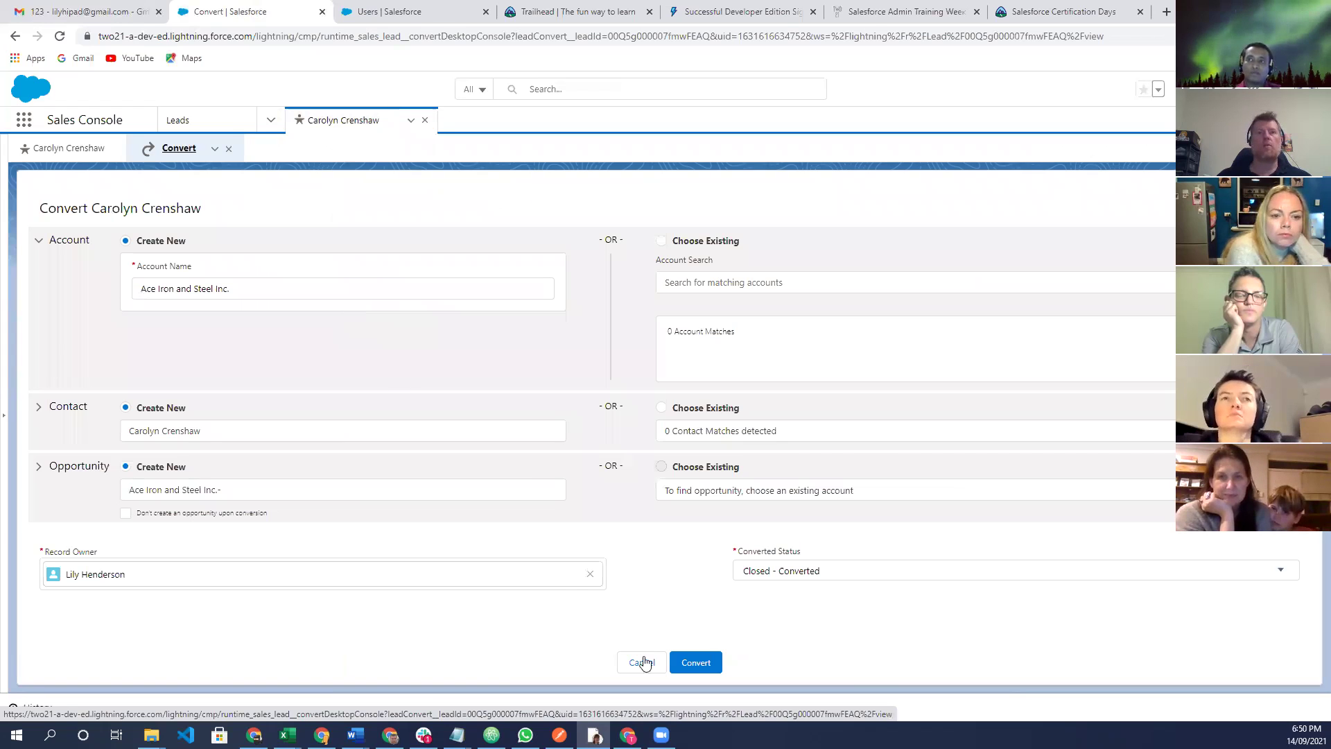
{"action": "left_click", "coordinate": [229, 149]}
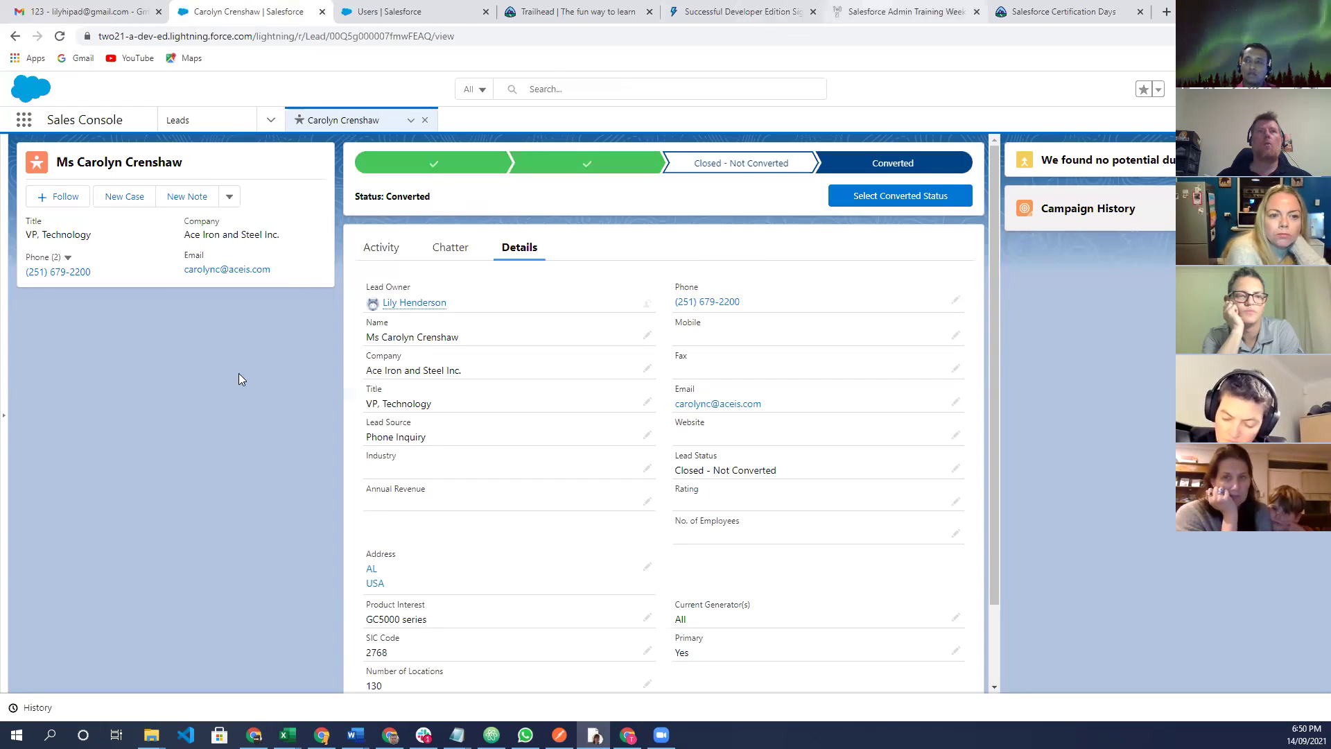
Switch to the Salesforce Admin Training Week 2 page and highlight "Engagement Plans (Nonprofit)" in the topics.
{"action": "key", "text": "ctrl+6"}
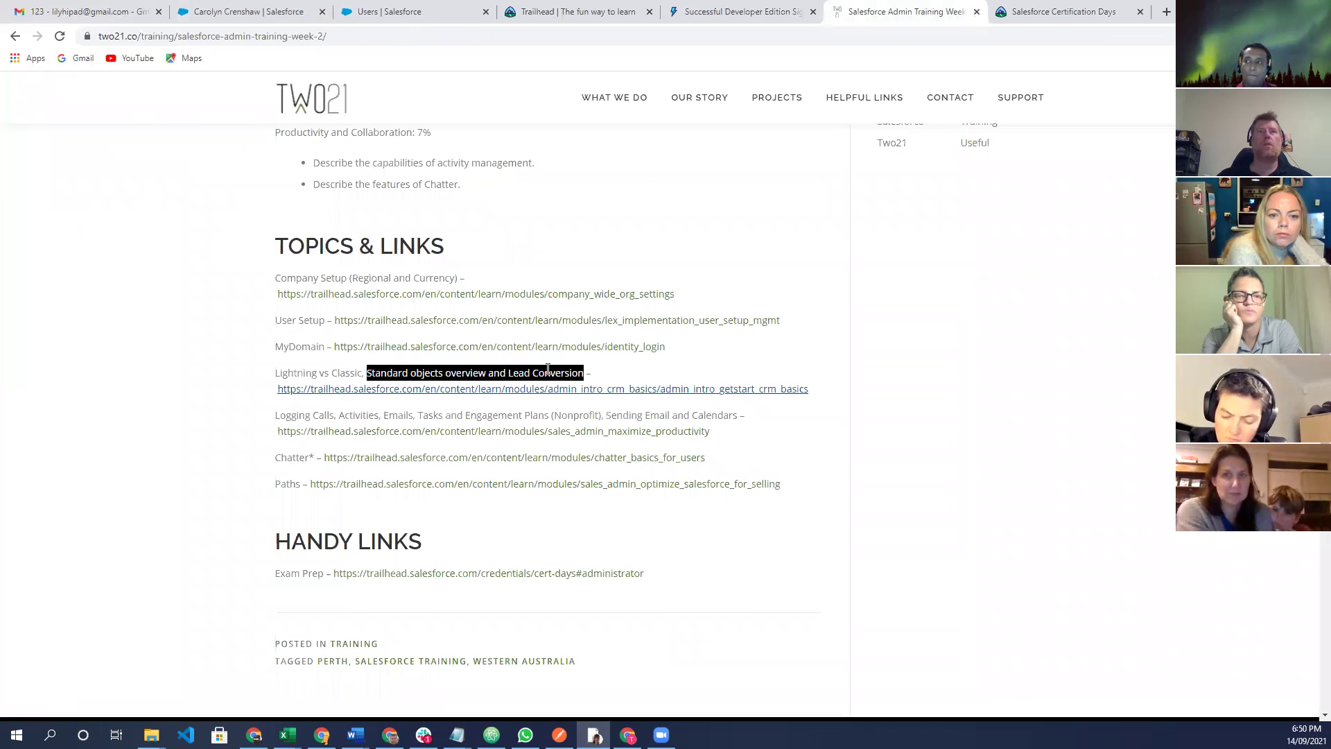
{"action": "left_click", "coordinate": [229, 423]}
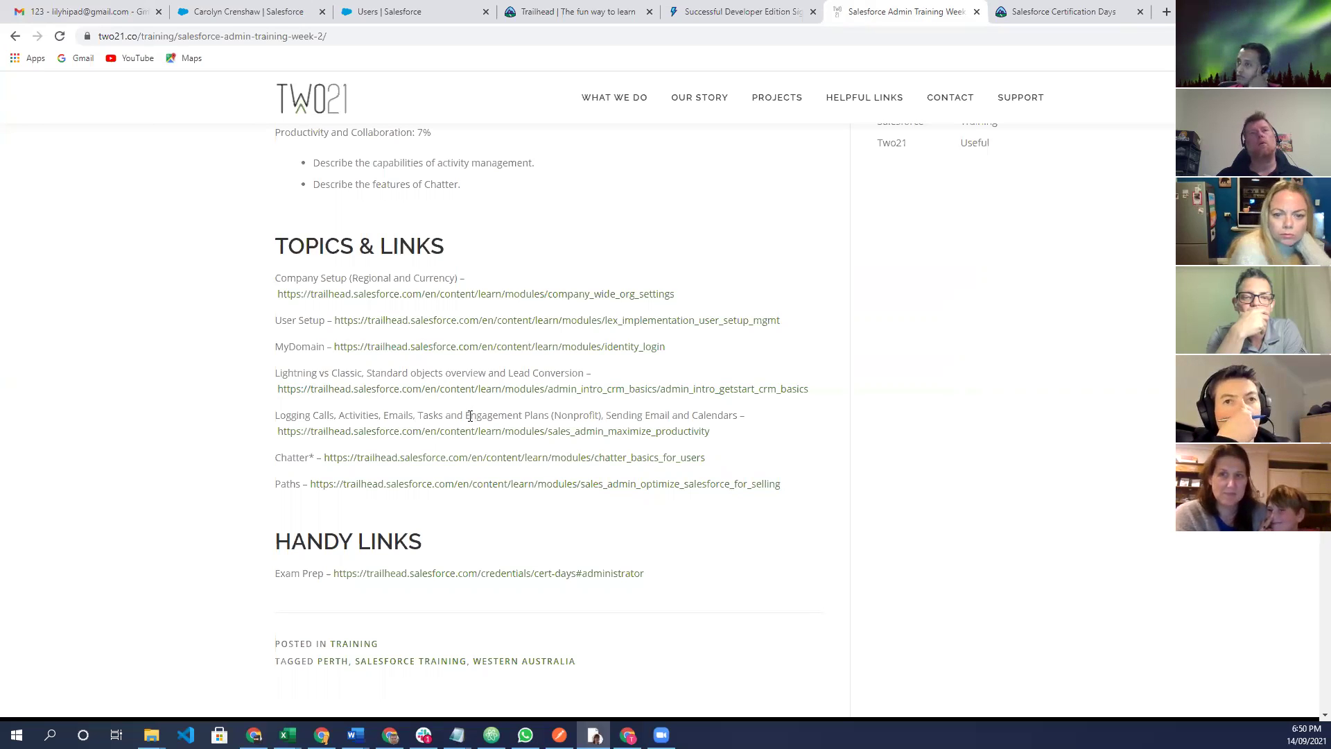
{"action": "left_click_drag", "start_coordinate": [465, 414], "coordinate": [603, 411]}
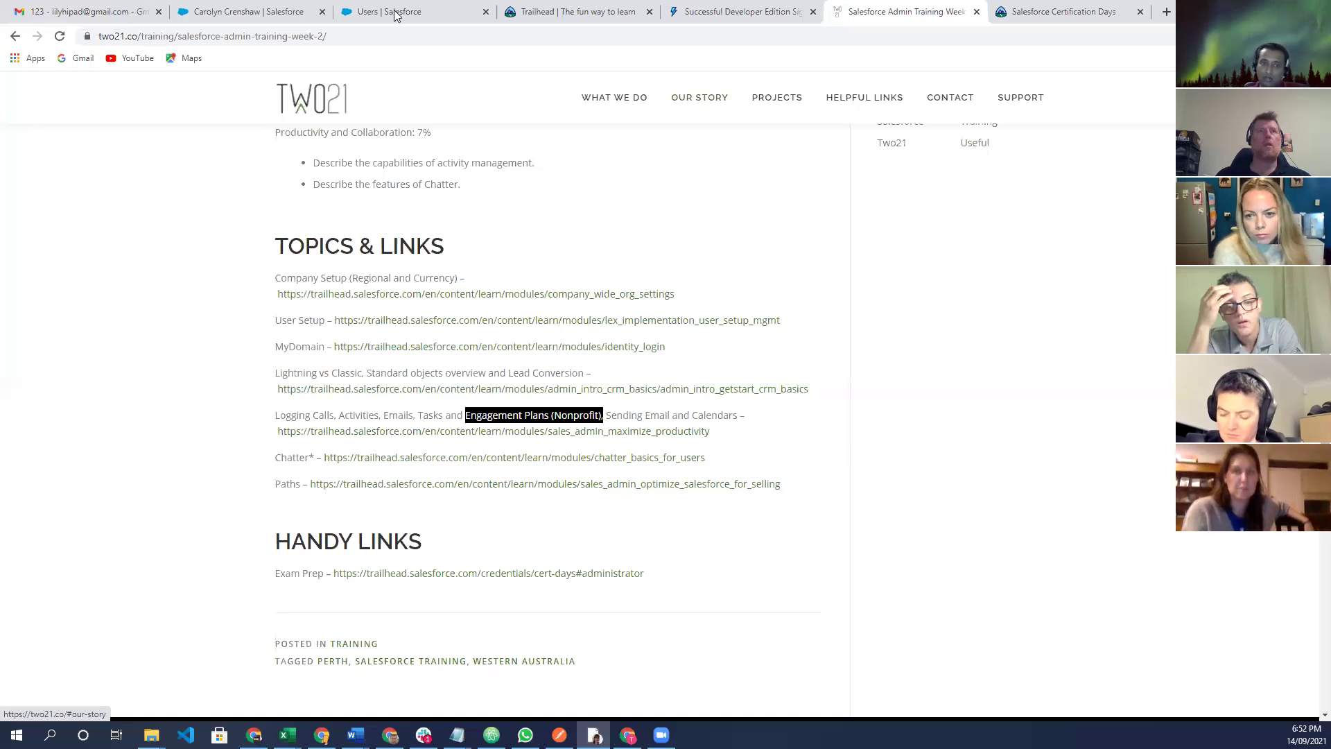
Return to Salesforce, search the apps and items for "cal", open the Calendar and locate the "Call for follow up" event.
{"action": "left_click", "coordinate": [247, 15]}
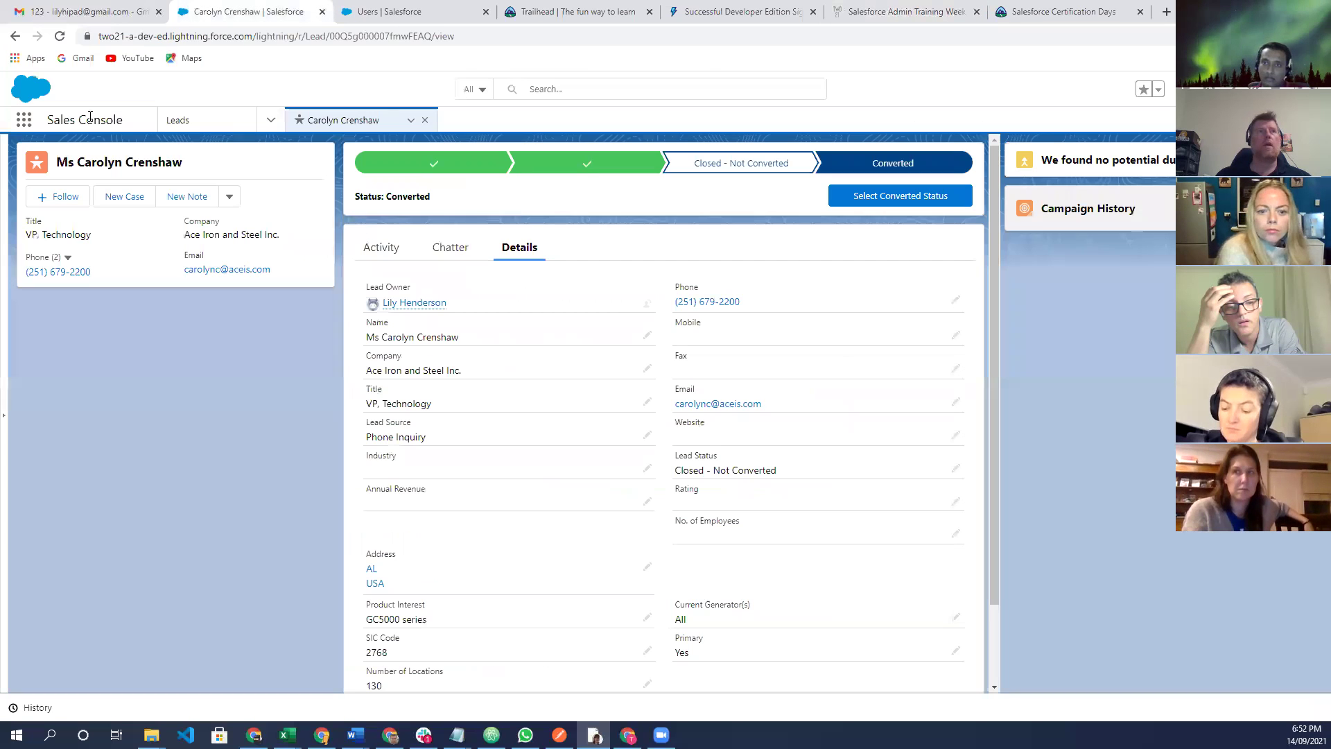
{"action": "left_click", "coordinate": [24, 122]}
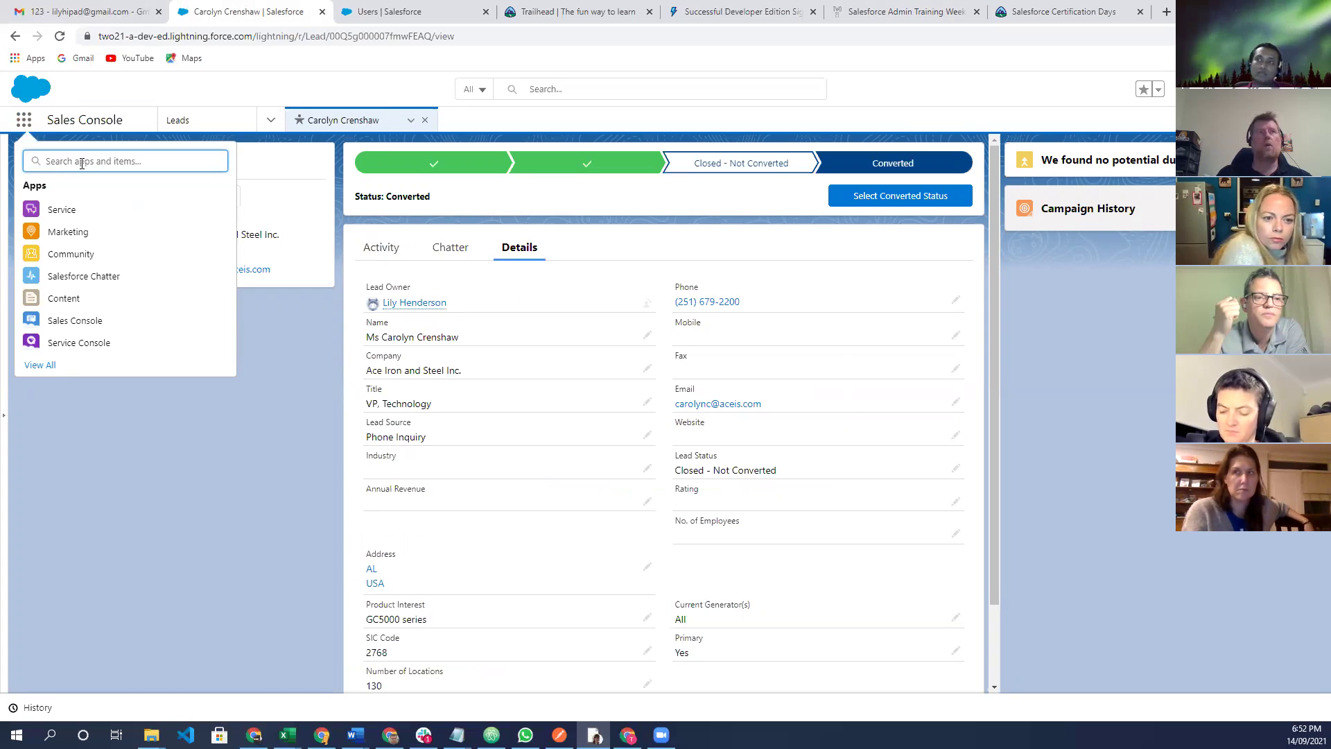
{"action": "type", "text": "cal"}
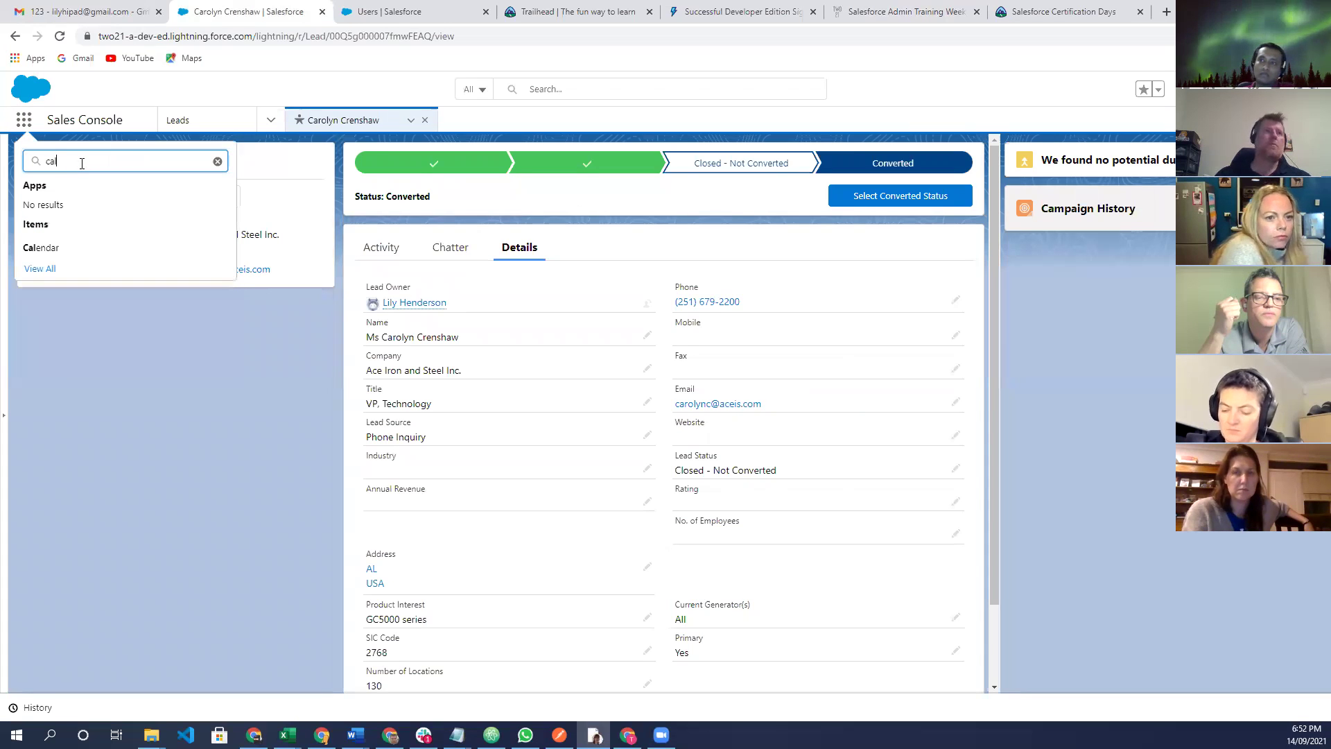
{"action": "left_click", "coordinate": [50, 248]}
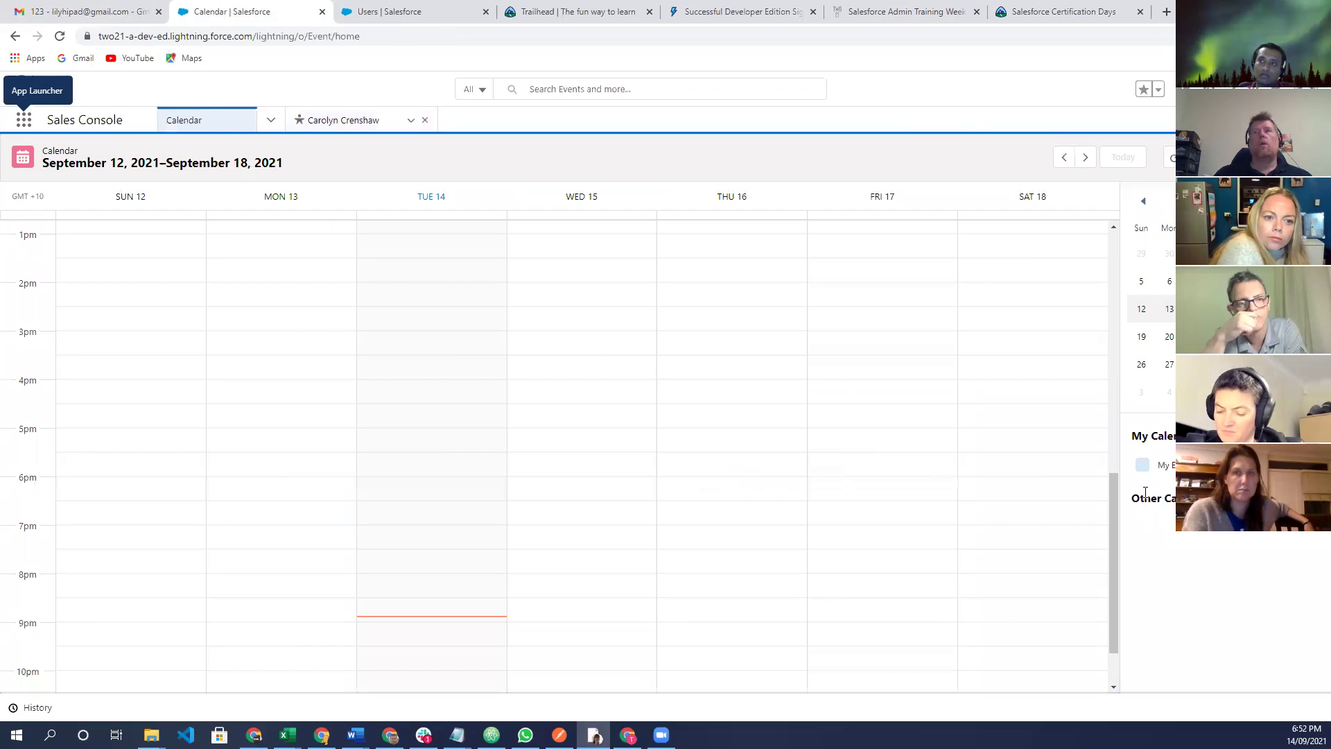
{"action": "scroll", "coordinate": [593, 355], "scroll_direction": "up", "scroll_amount": 1}
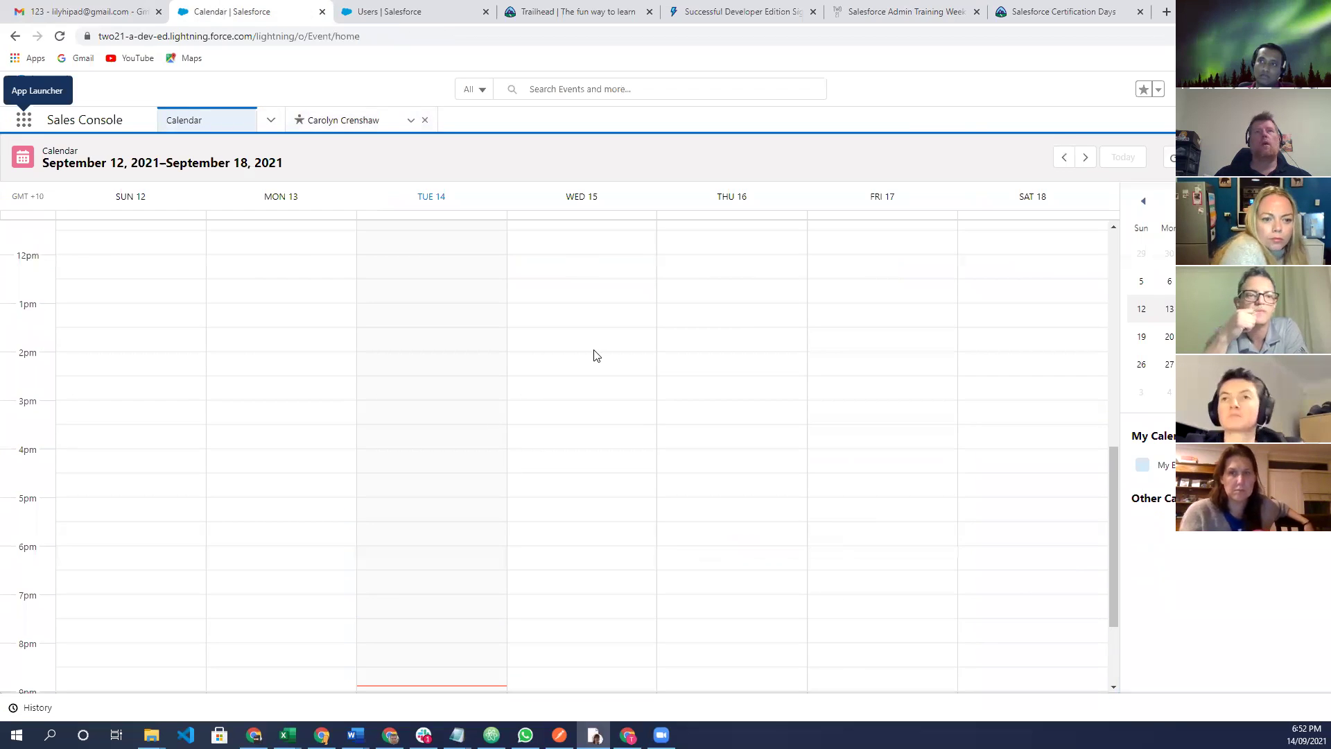
{"action": "scroll", "coordinate": [593, 355], "scroll_direction": "up", "scroll_amount": 2}
{"action": "scroll", "coordinate": [420, 426], "scroll_direction": "up", "scroll_amount": 2}
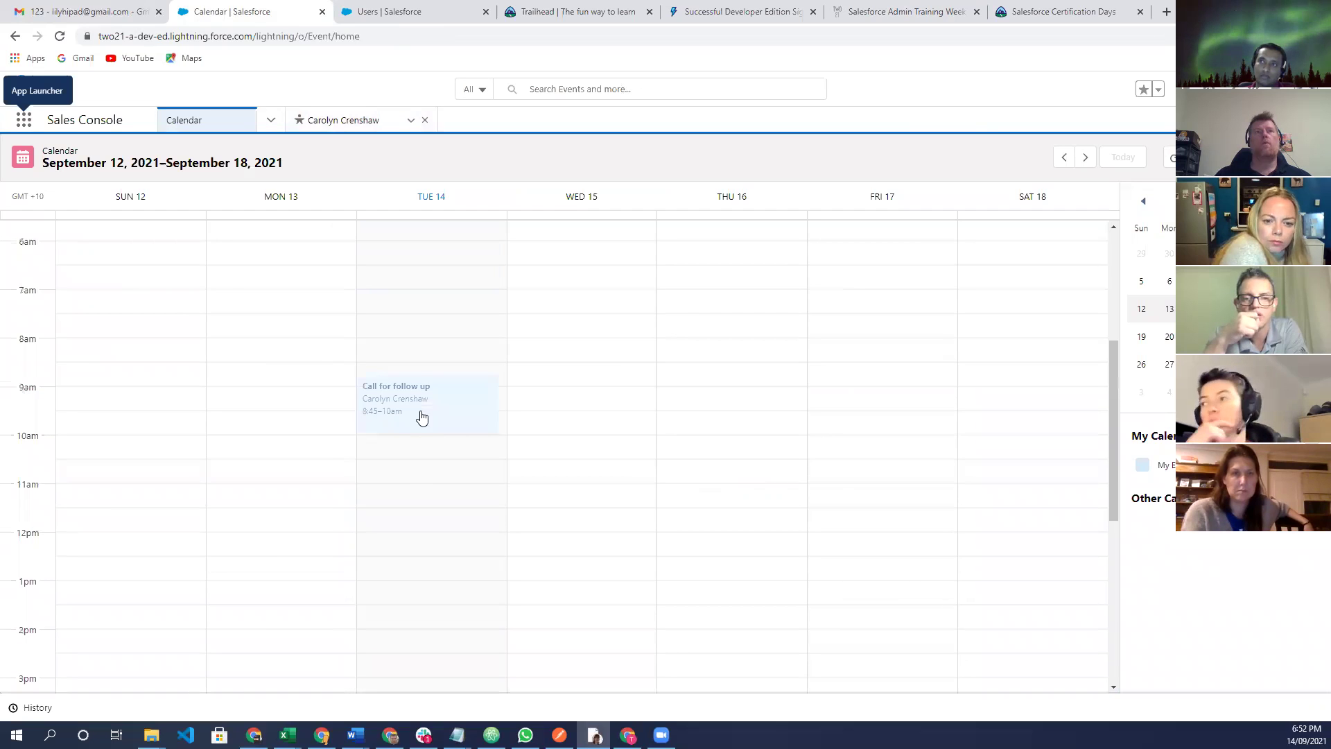
Start creating a new calendar in My Calendars based on the Holiday object and continue to its detail settings.
{"action": "mouse_move", "coordinate": [422, 416]}
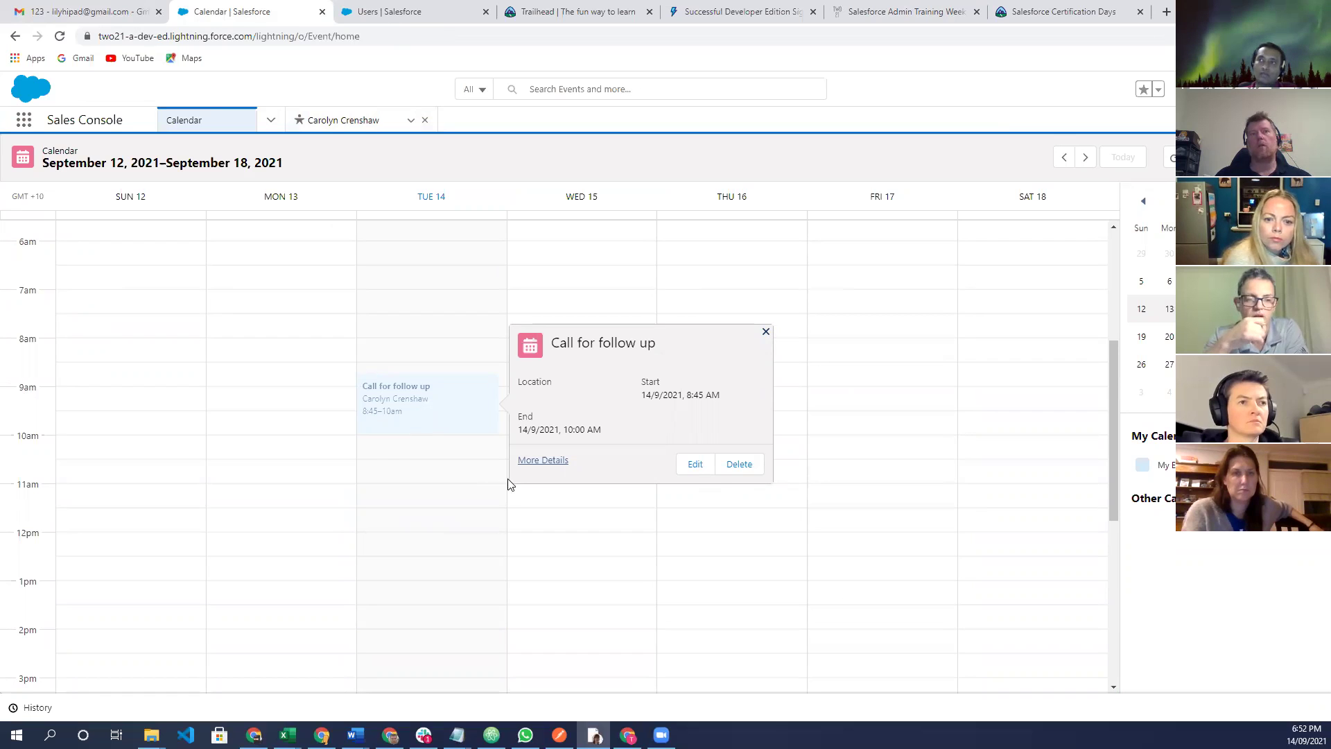
{"action": "scroll", "coordinate": [506, 484], "scroll_direction": "up", "scroll_amount": 1}
{"action": "scroll", "coordinate": [506, 484], "scroll_direction": "down", "scroll_amount": 7}
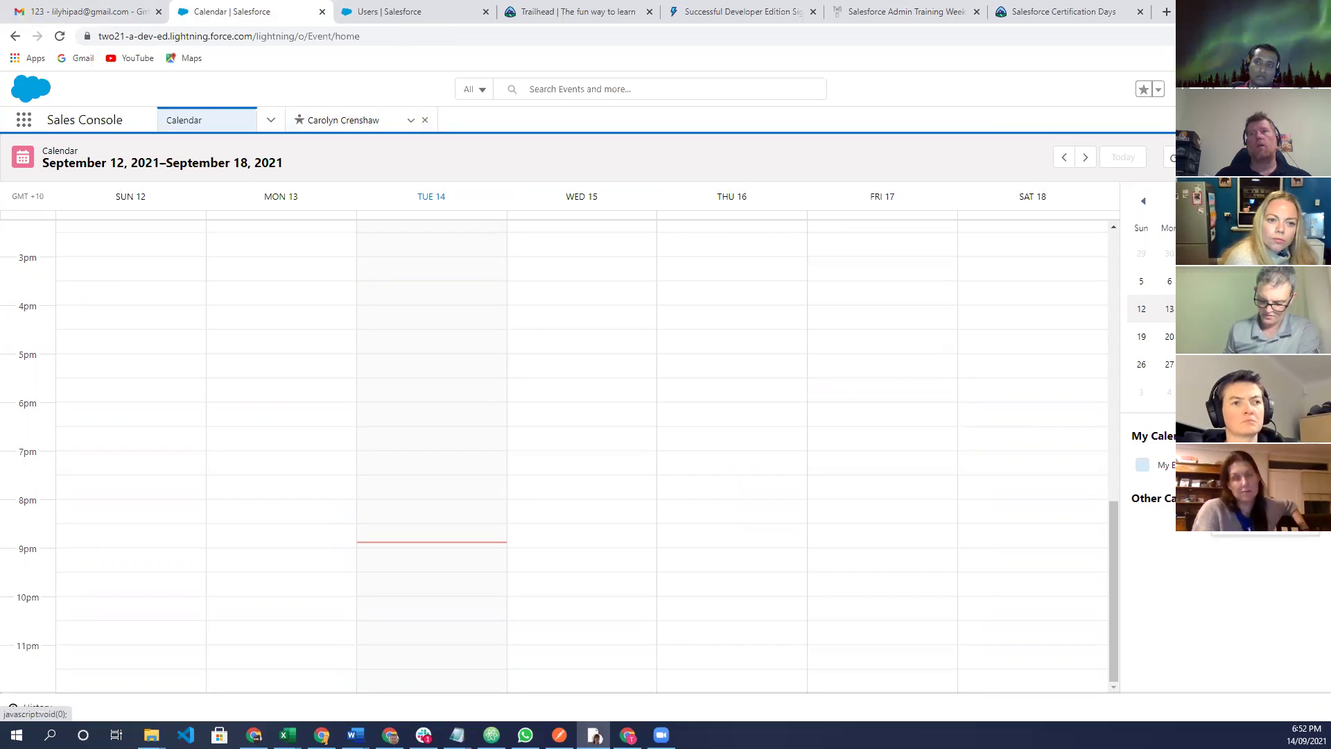
{"action": "left_click", "coordinate": [1275, 465]}
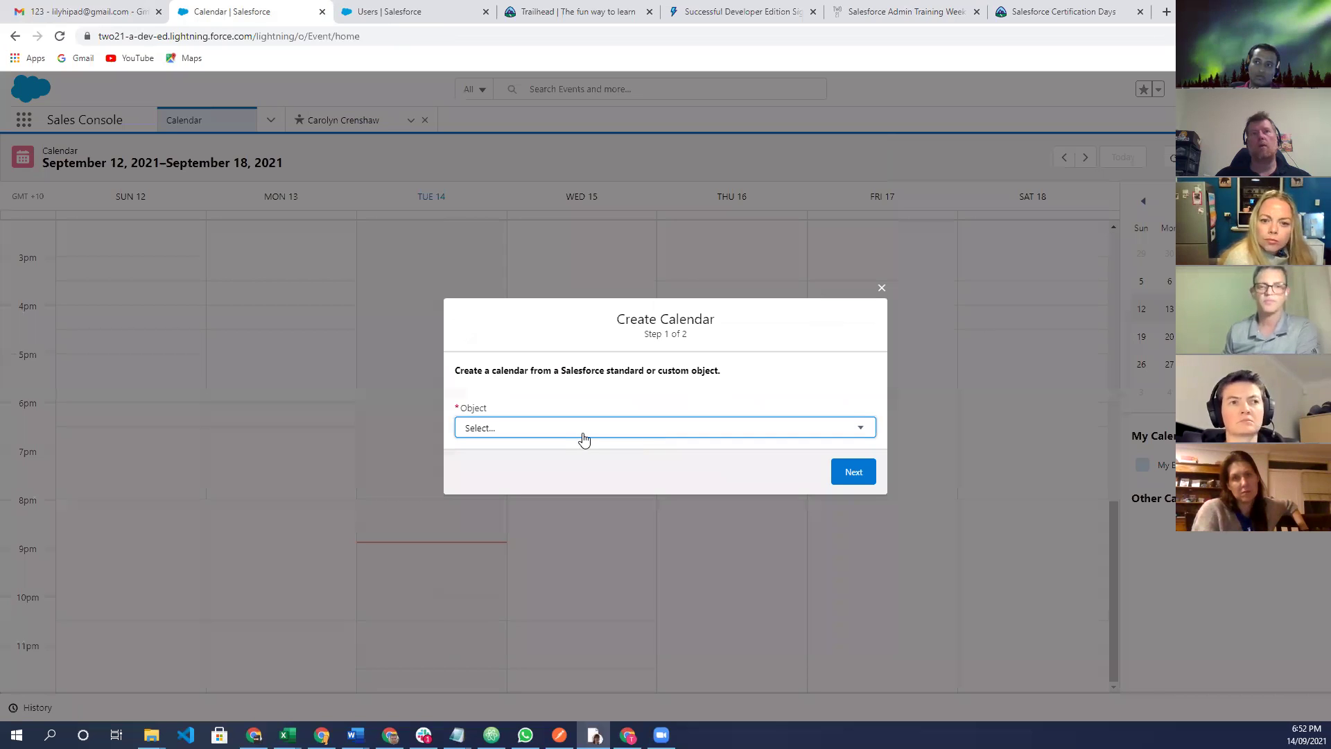
{"action": "left_click", "coordinate": [583, 432]}
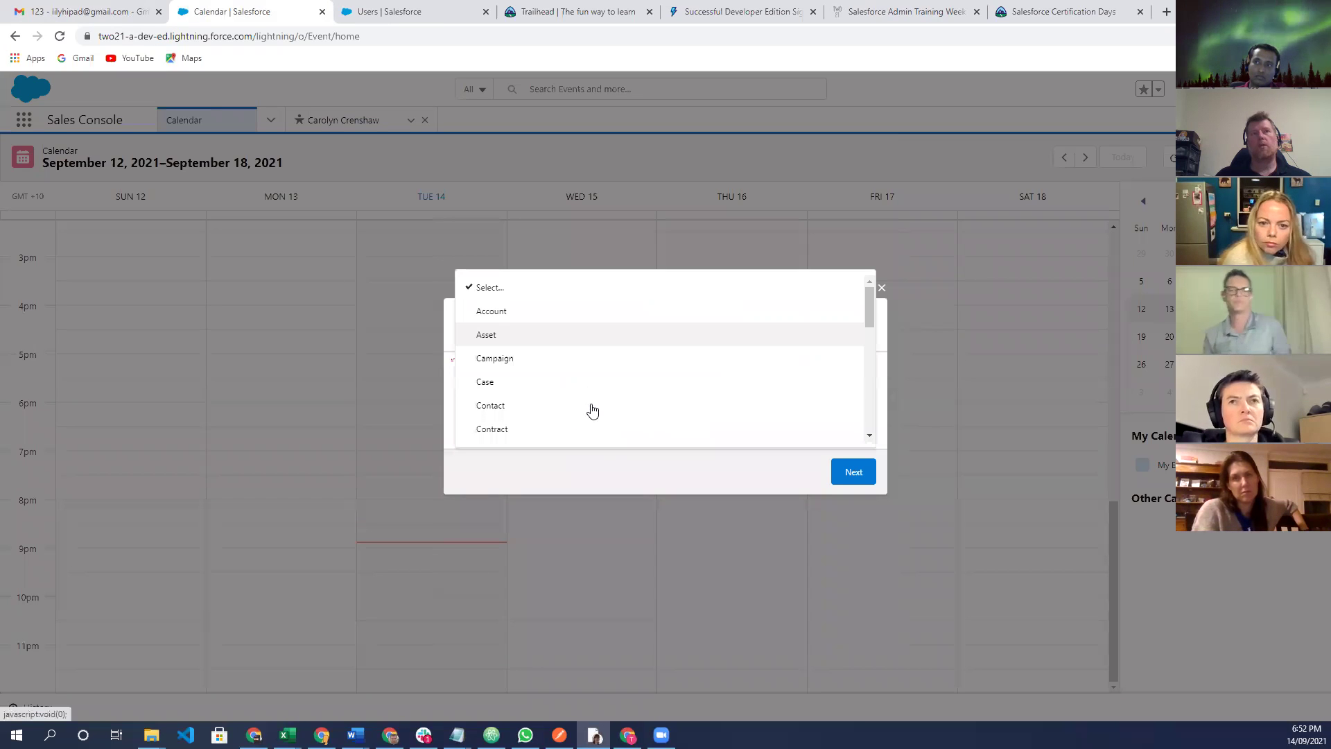
{"action": "scroll", "coordinate": [590, 411], "scroll_direction": "down", "scroll_amount": 3}
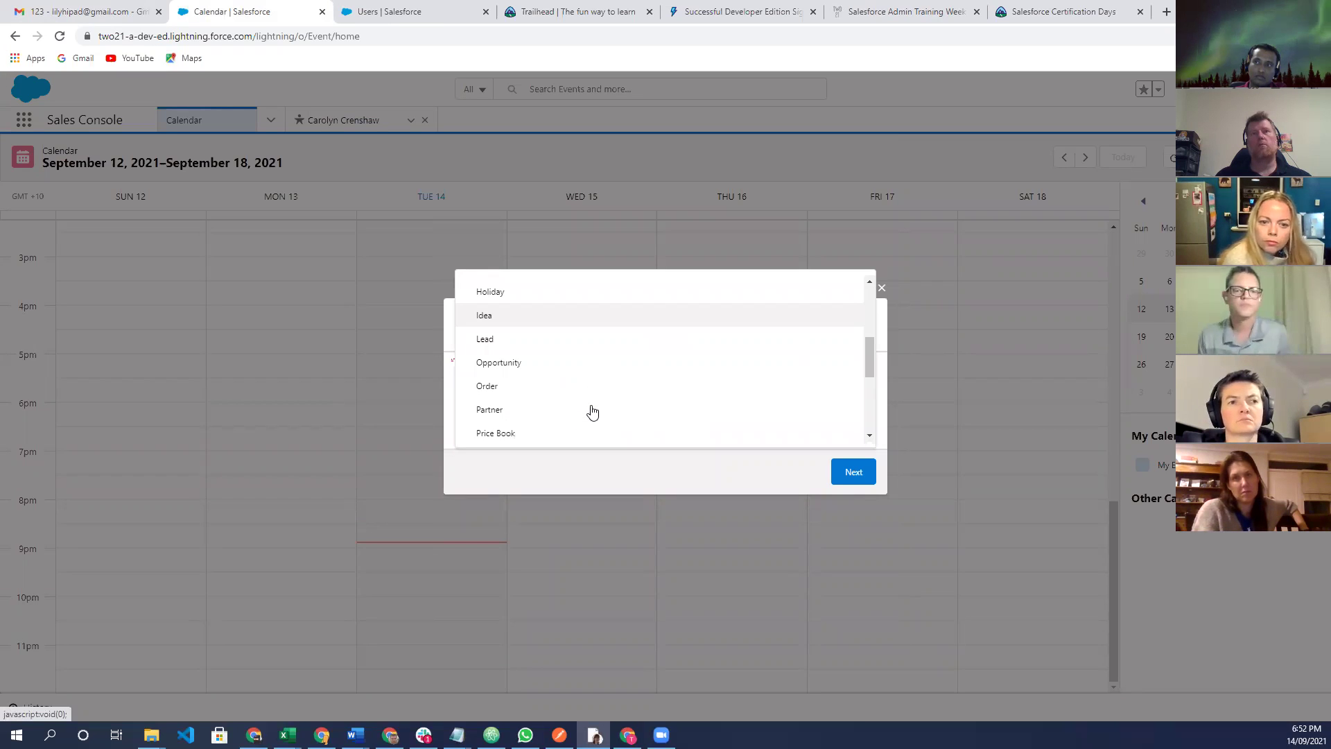
{"action": "scroll", "coordinate": [591, 411], "scroll_direction": "down", "scroll_amount": 3}
{"action": "scroll", "coordinate": [628, 395], "scroll_direction": "up", "scroll_amount": 2}
{"action": "scroll", "coordinate": [628, 393], "scroll_direction": "up", "scroll_amount": 1}
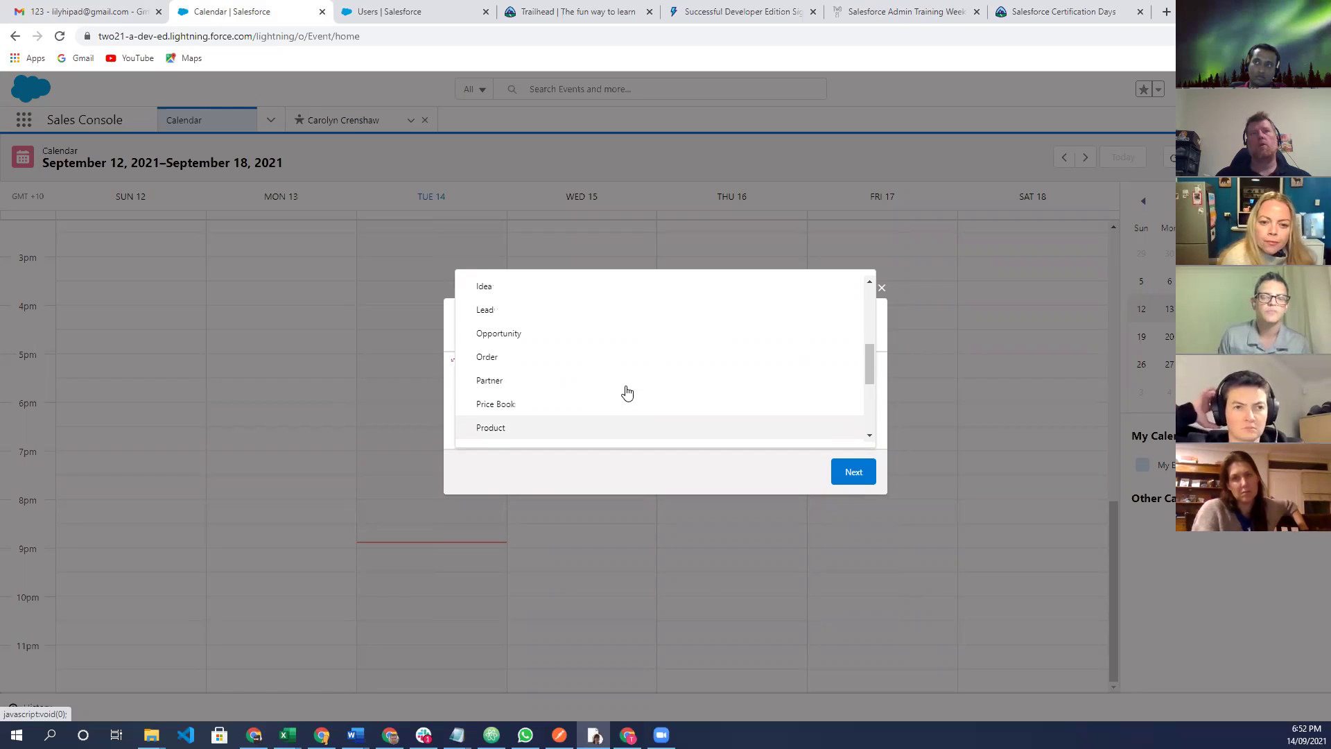
{"action": "scroll", "coordinate": [628, 393], "scroll_direction": "up", "scroll_amount": 3}
{"action": "scroll", "coordinate": [627, 393], "scroll_direction": "down", "scroll_amount": 1}
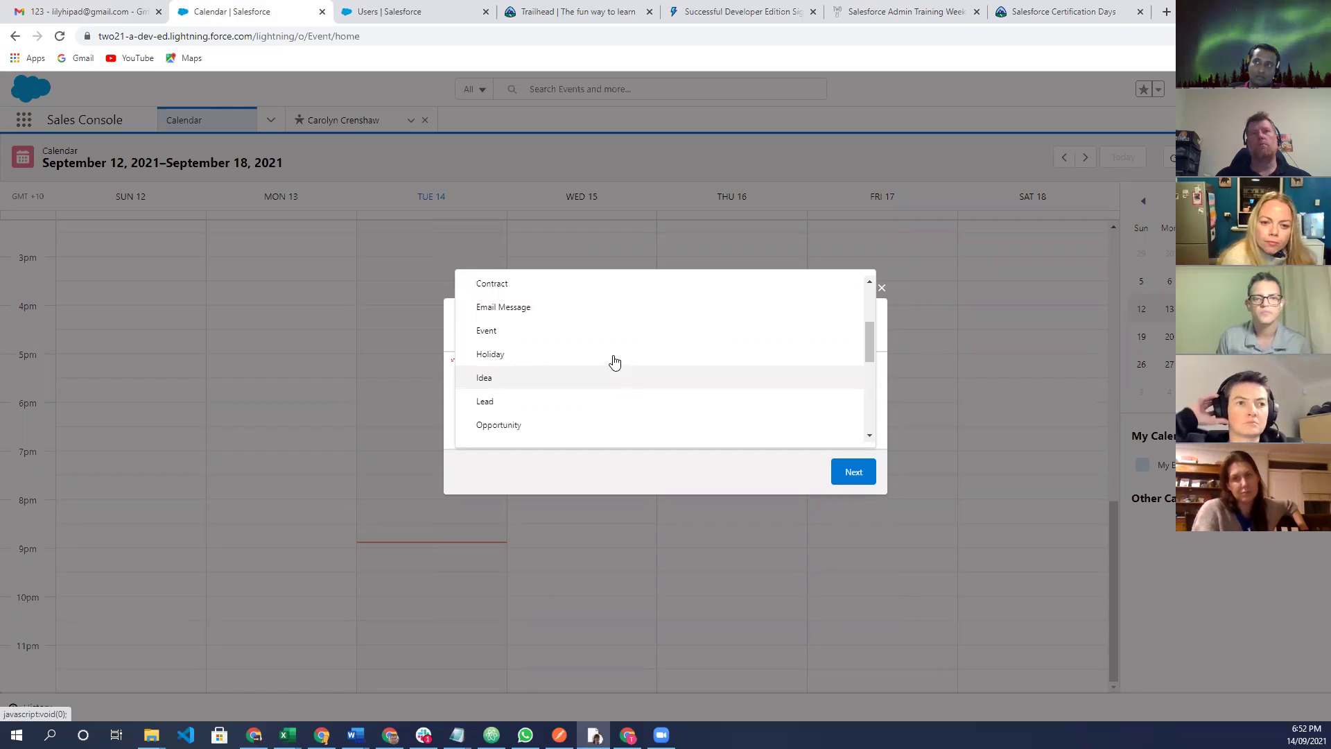
{"action": "left_click", "coordinate": [613, 361]}
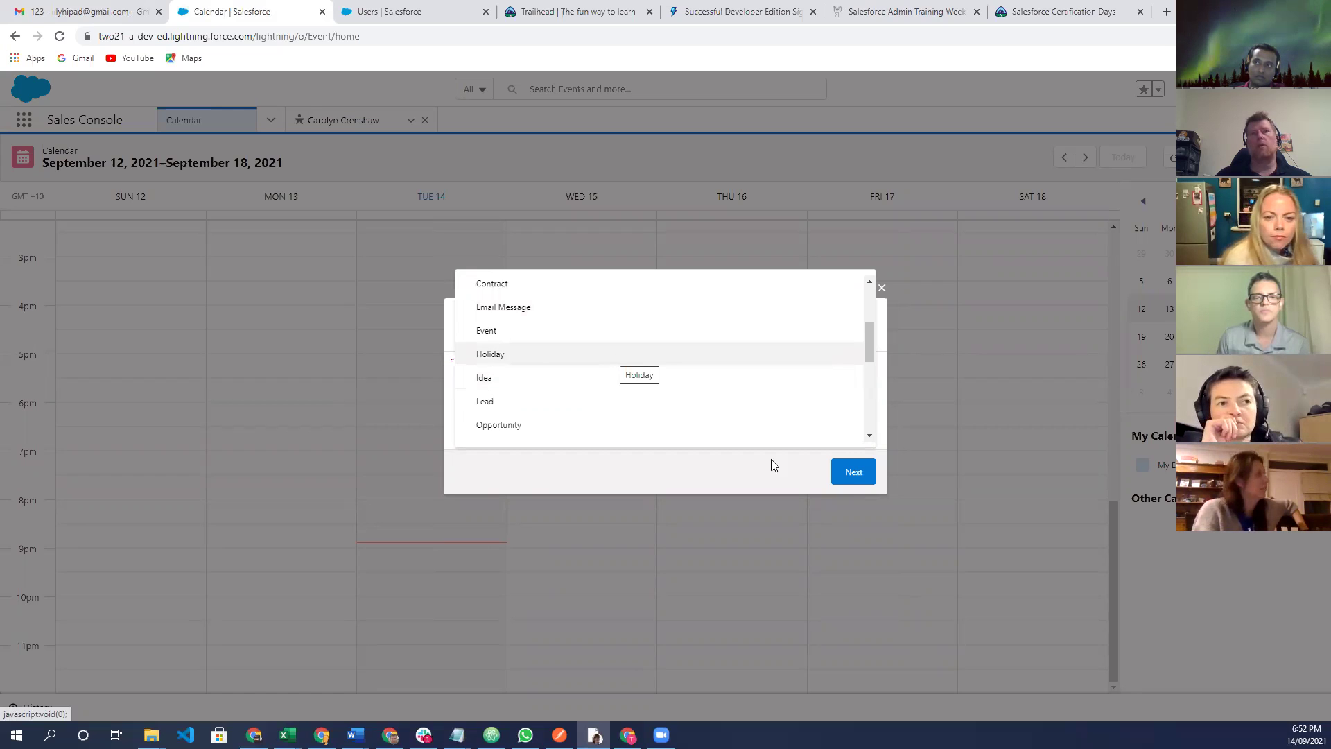
{"action": "key", "text": "Tab"}
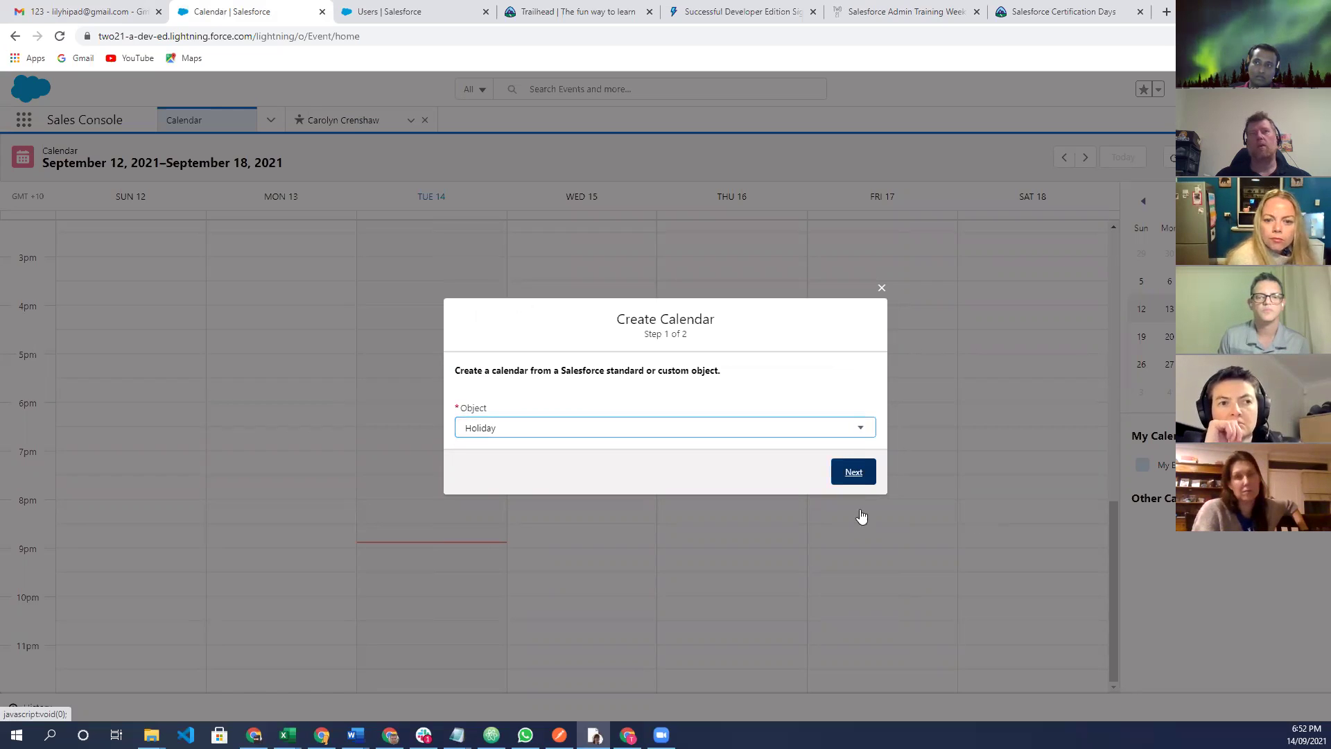
{"action": "key", "text": "Return"}
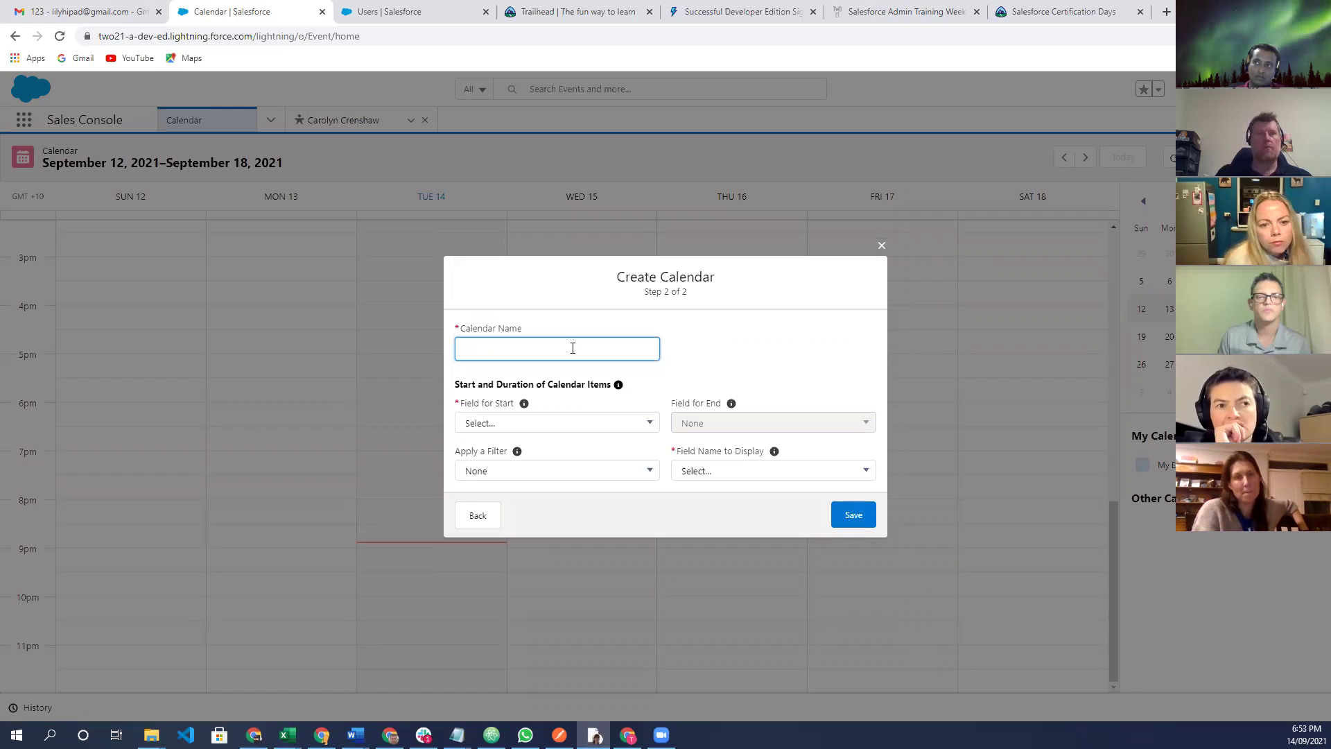
Name the calendar "WA holiday", choose its start field and display field, and save it.
{"action": "type", "text": "WA Holiday"}
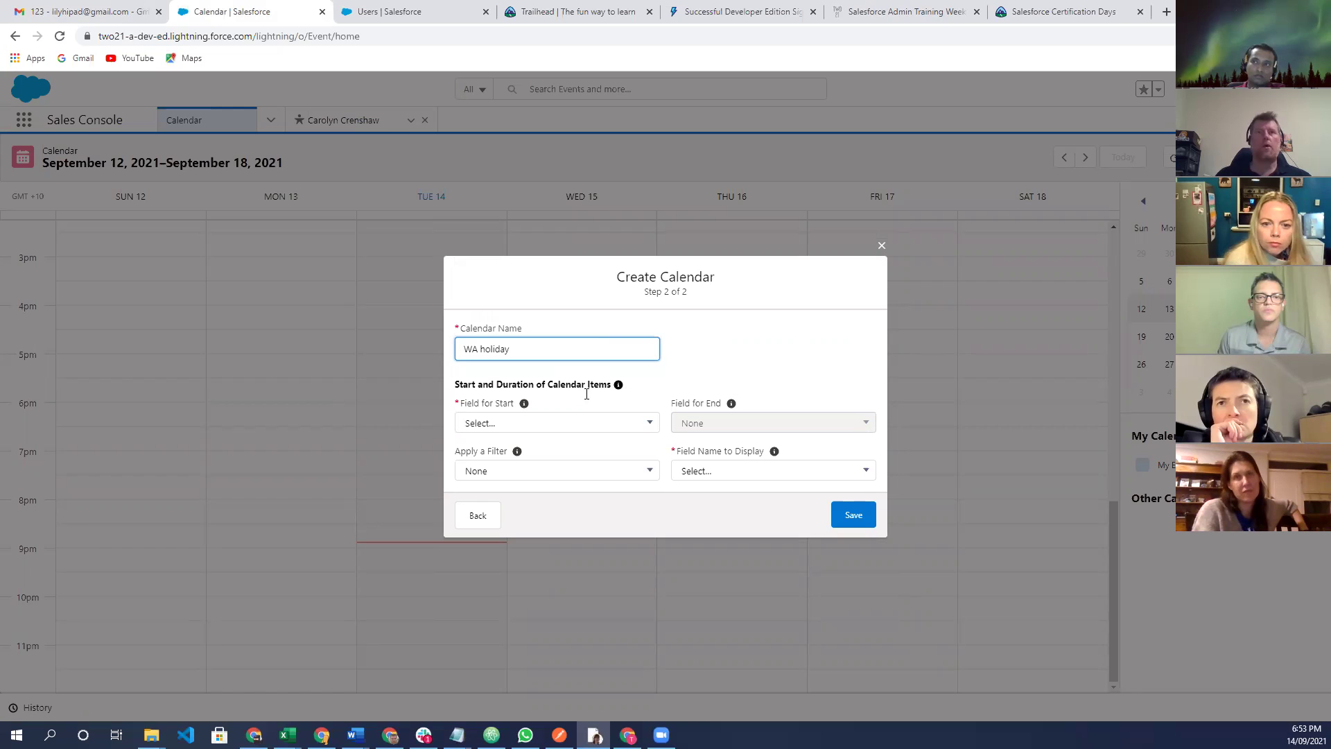
{"action": "left_click", "coordinate": [634, 423]}
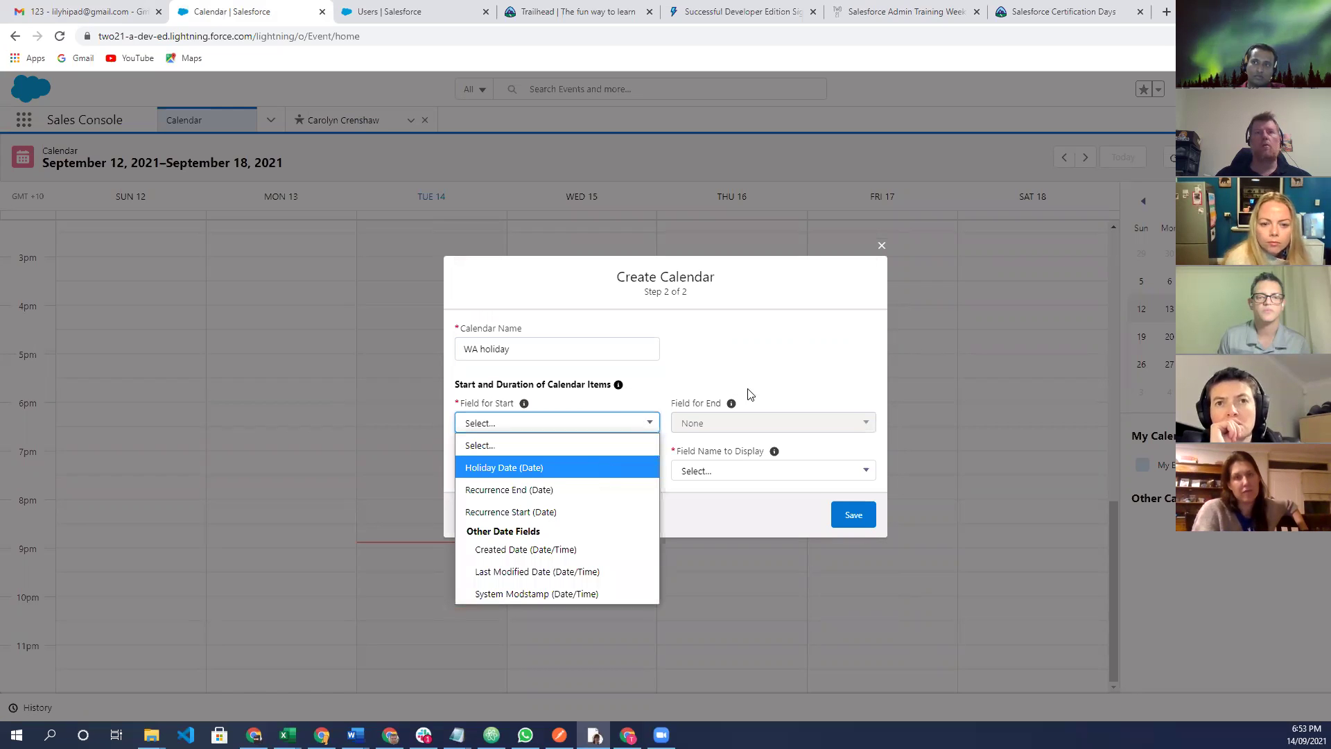
{"action": "left_click", "coordinate": [574, 488]}
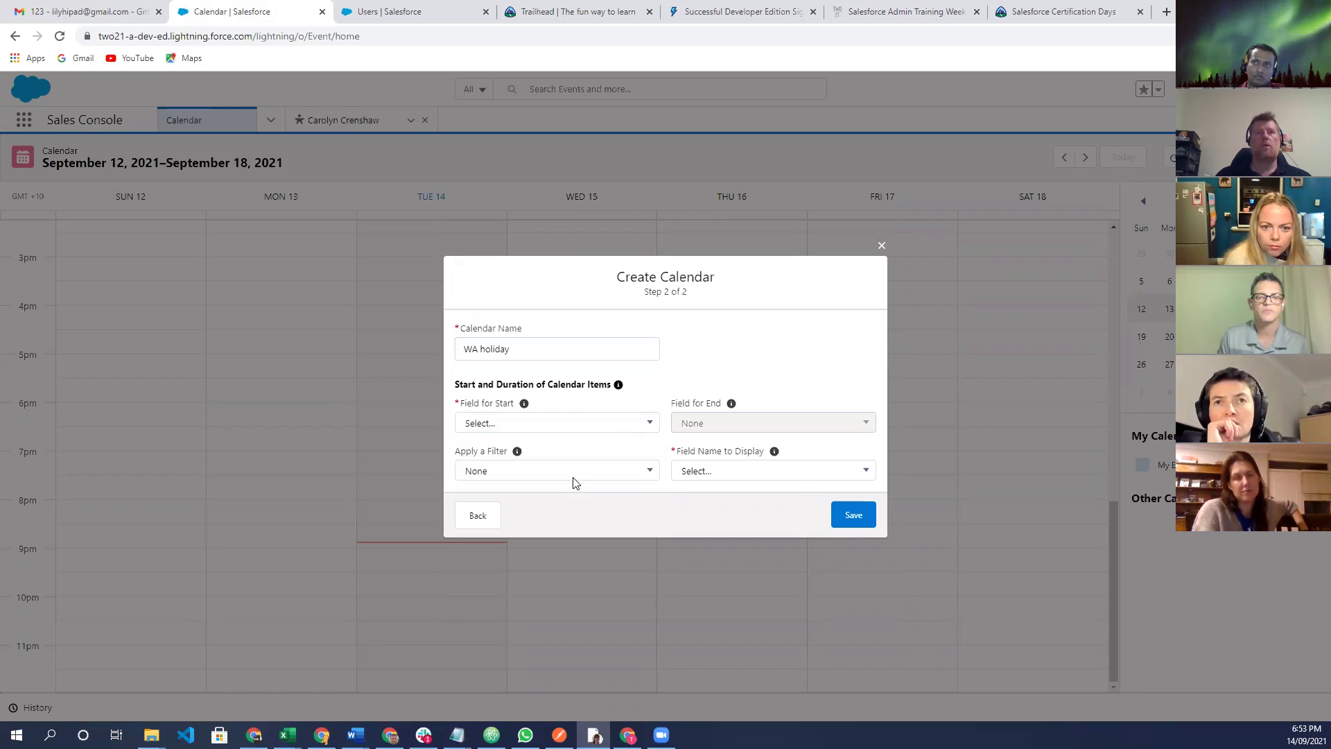
{"action": "left_click", "coordinate": [769, 471]}
{"action": "left_click", "coordinate": [766, 310]}
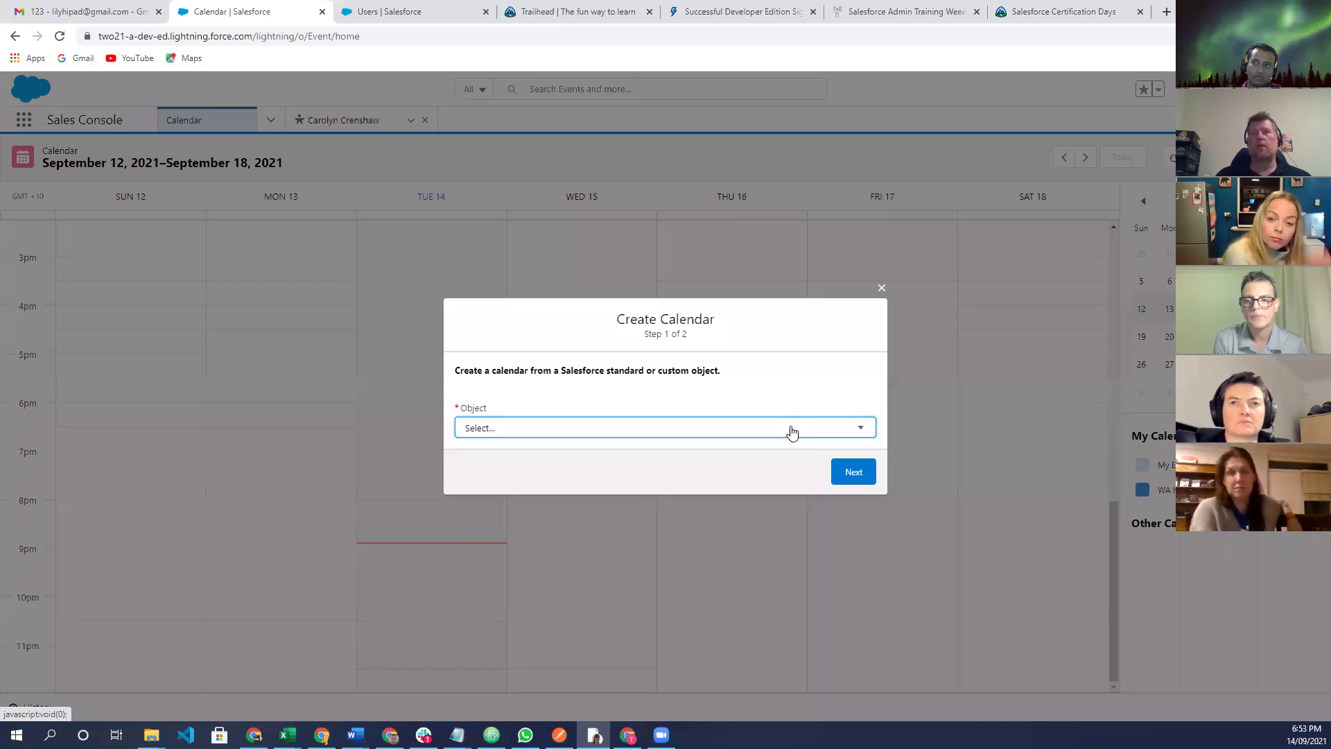
Base another new calendar on the Email Message object and continue to its detail settings.
{"action": "left_click", "coordinate": [778, 431]}
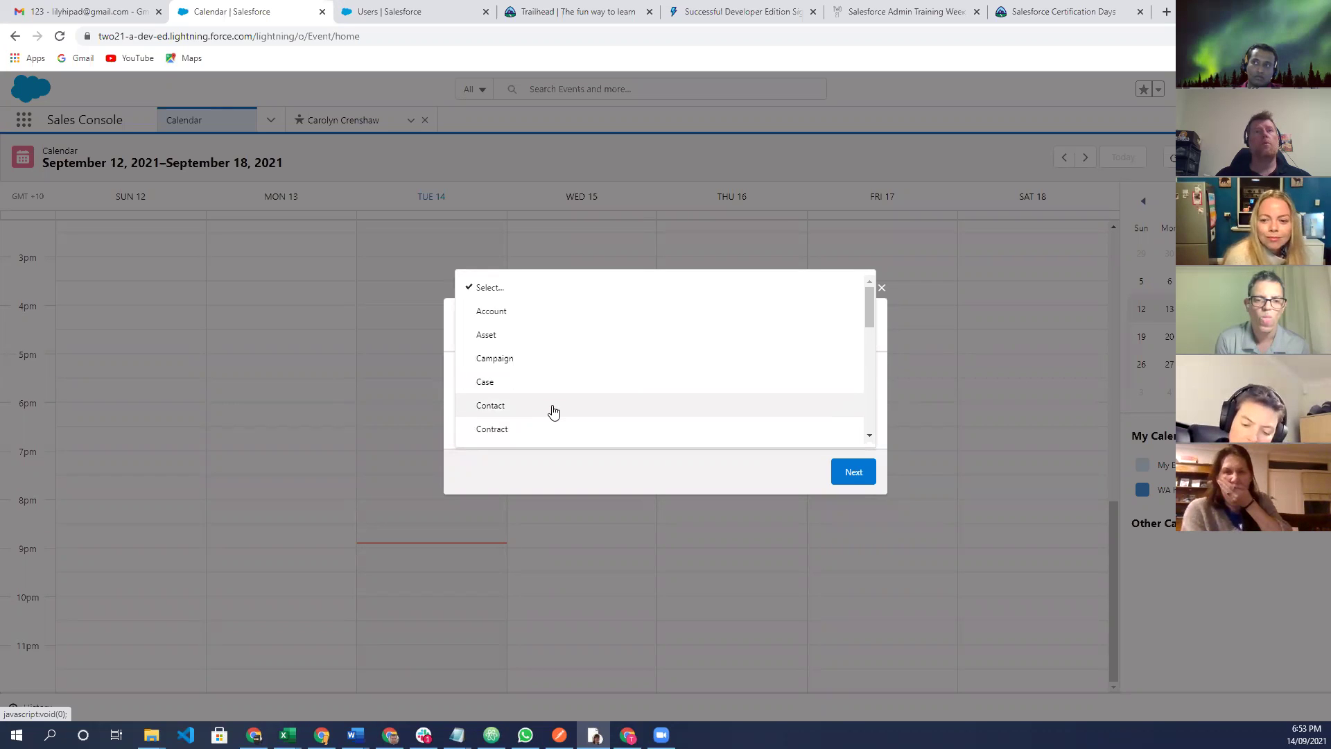
{"action": "scroll", "coordinate": [563, 397], "scroll_direction": "down", "scroll_amount": 1}
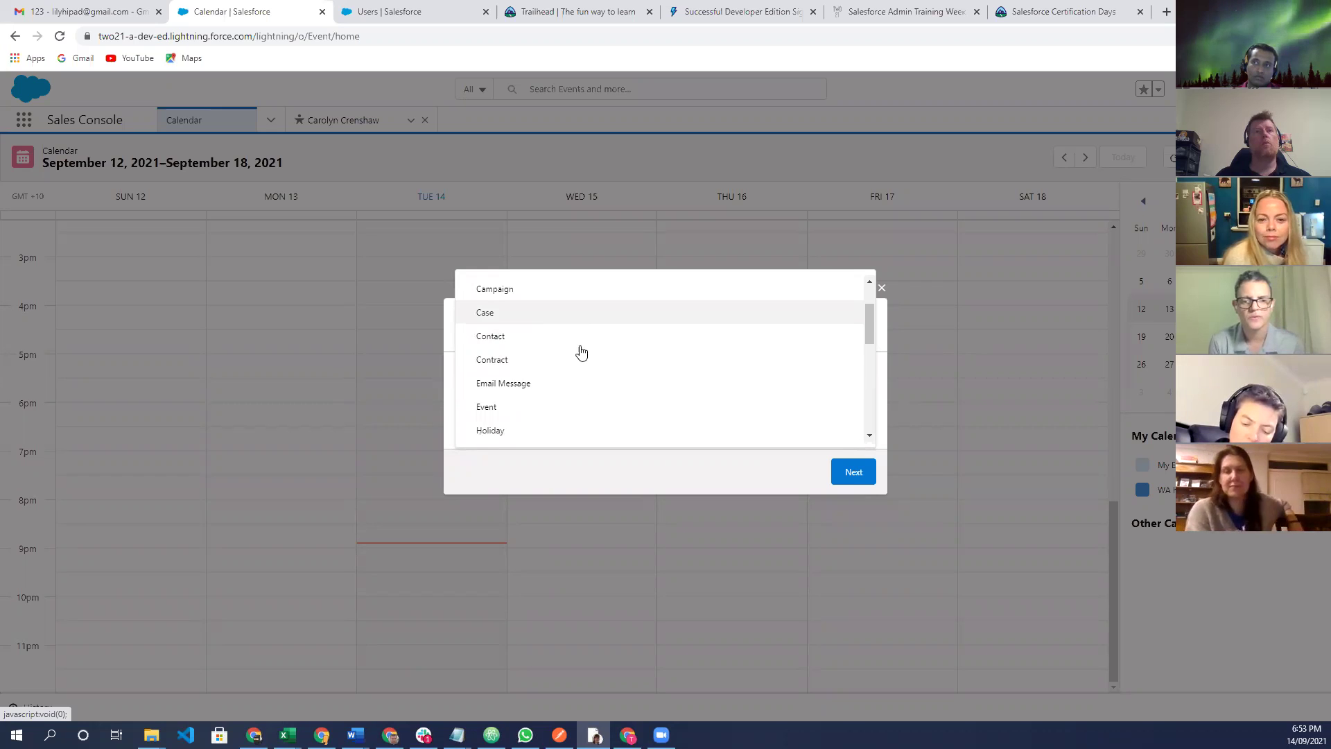
{"action": "scroll", "coordinate": [579, 352], "scroll_direction": "down", "scroll_amount": 1}
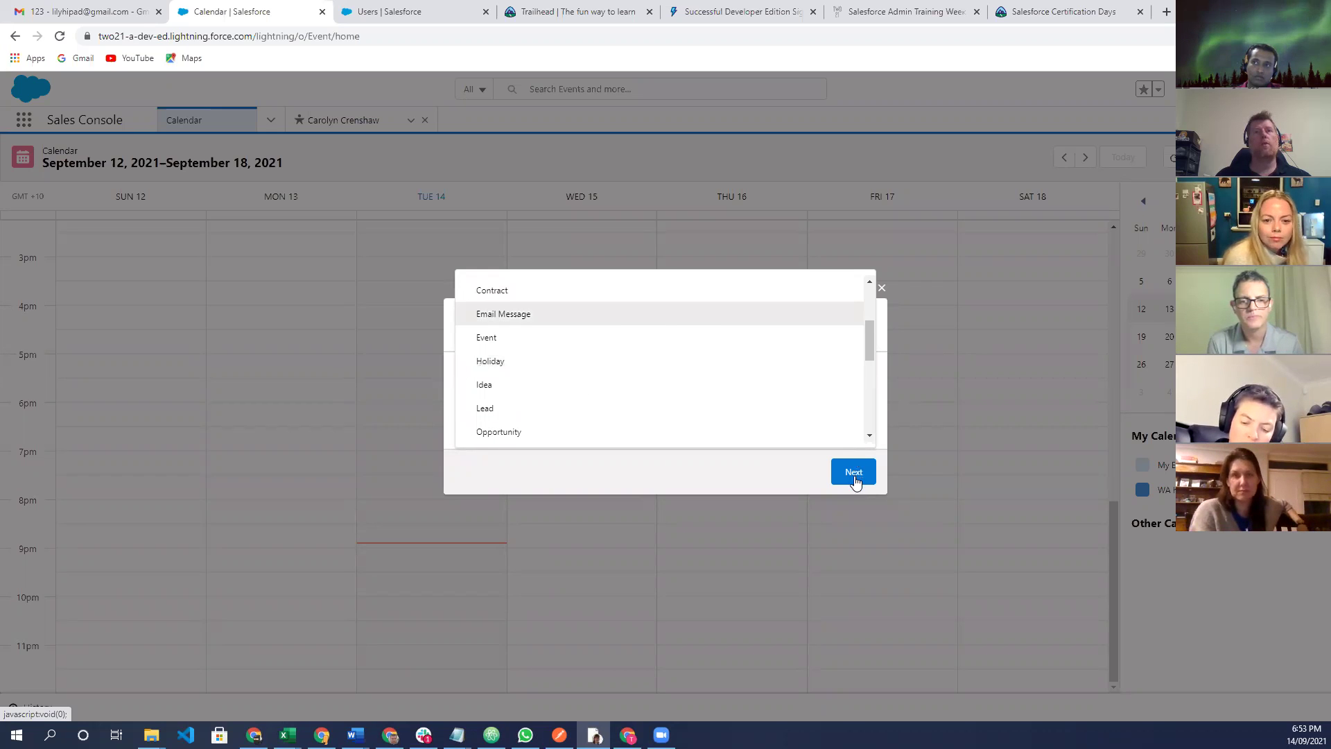
{"action": "left_click", "coordinate": [857, 478]}
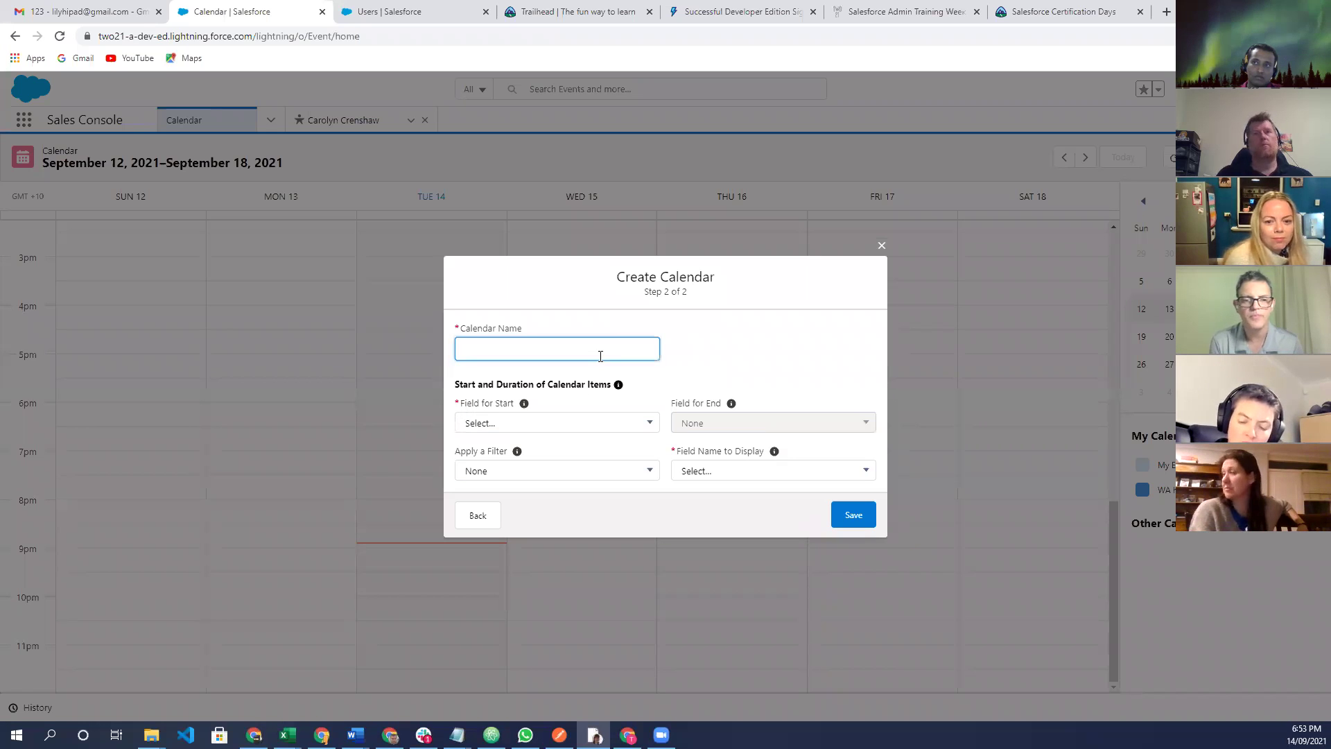
Name the calendar "Email", with Created Date (Date/Time) as the start field and Created Date as the field name to display.
{"action": "type", "text": "Email"}
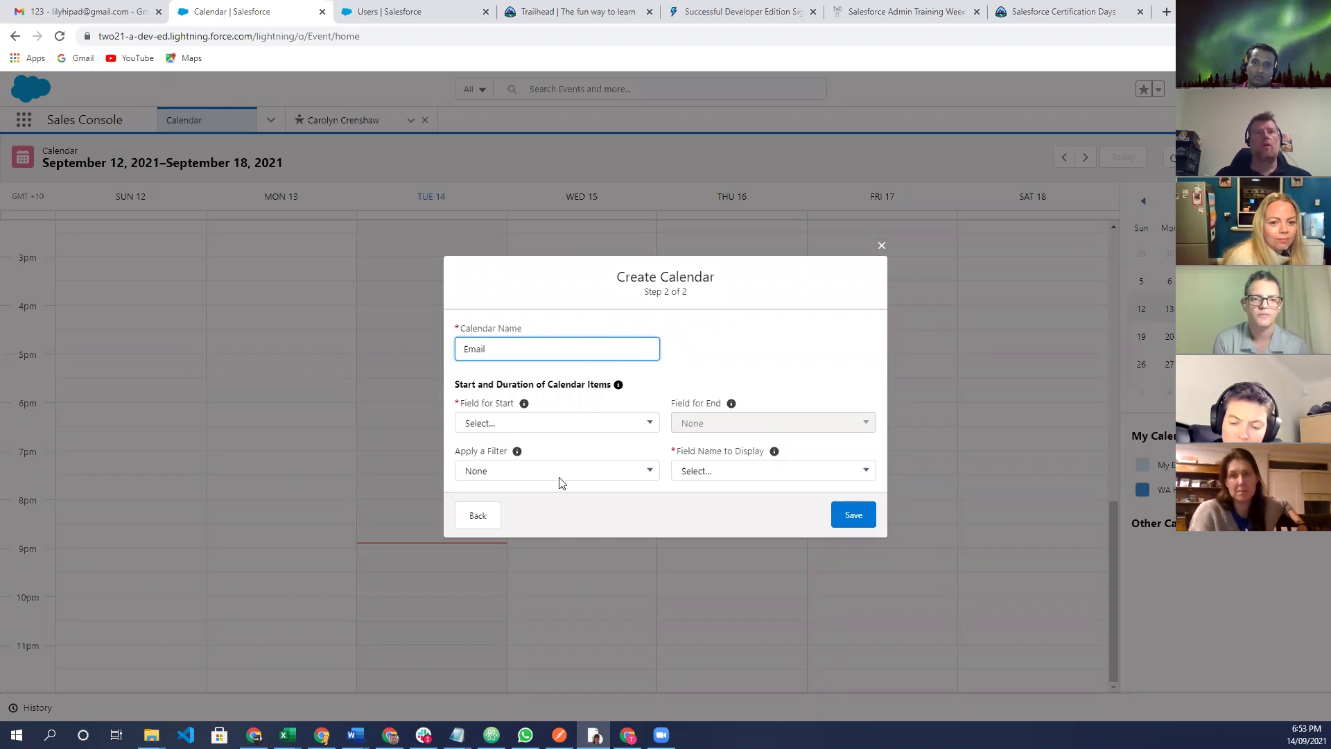
{"action": "left_click", "coordinate": [559, 423]}
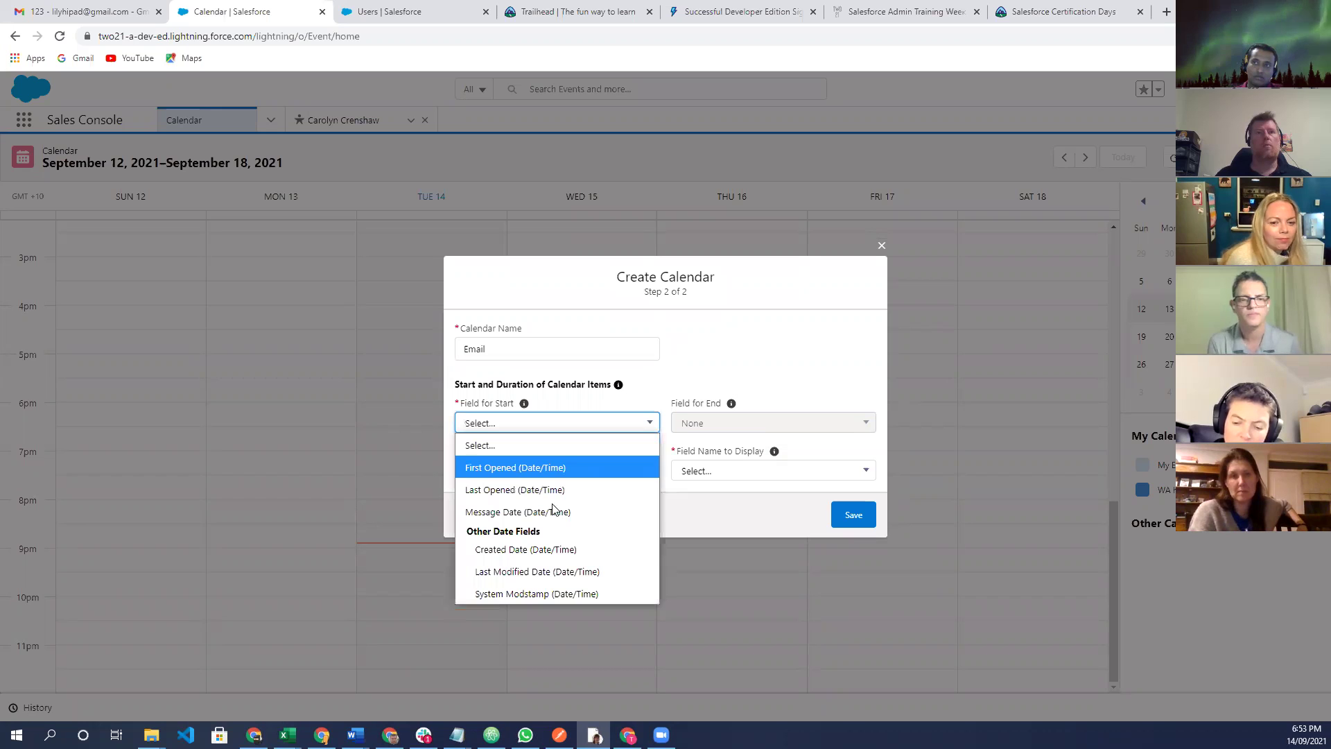
{"action": "left_click", "coordinate": [554, 549]}
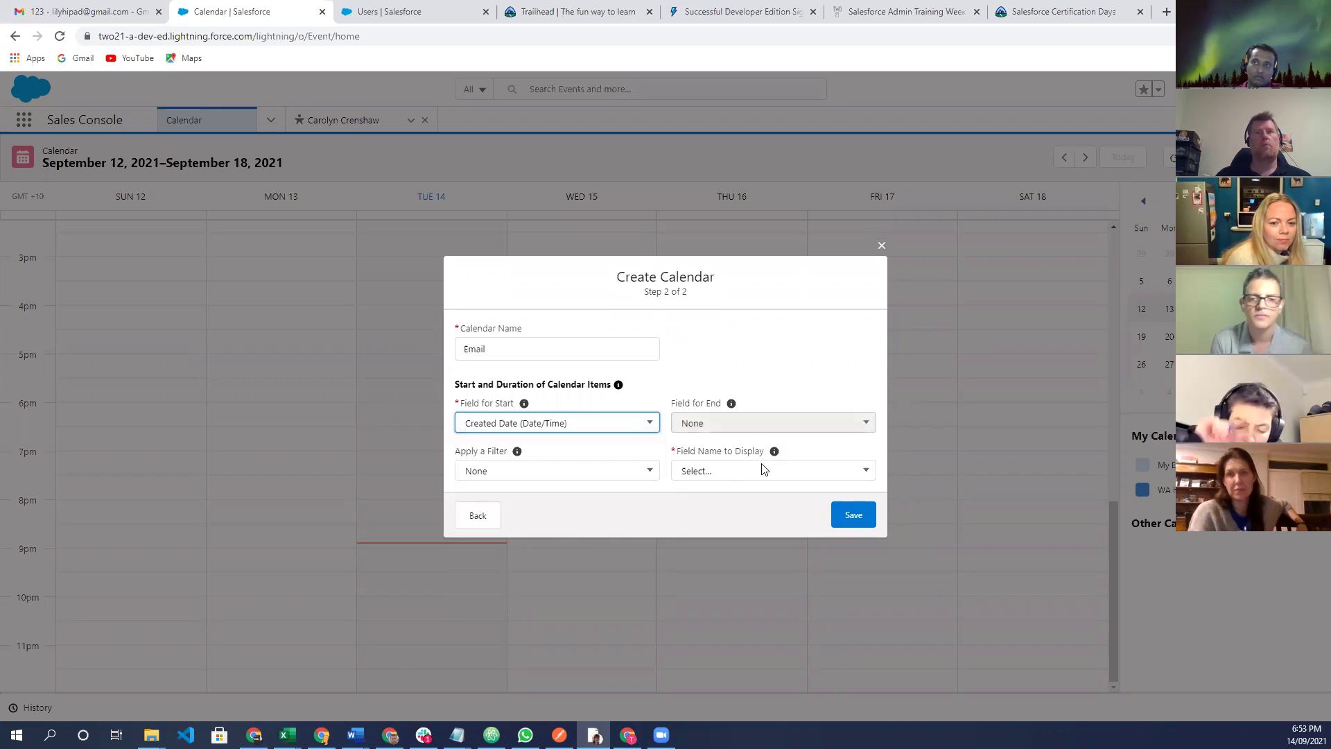
{"action": "left_click", "coordinate": [725, 471]}
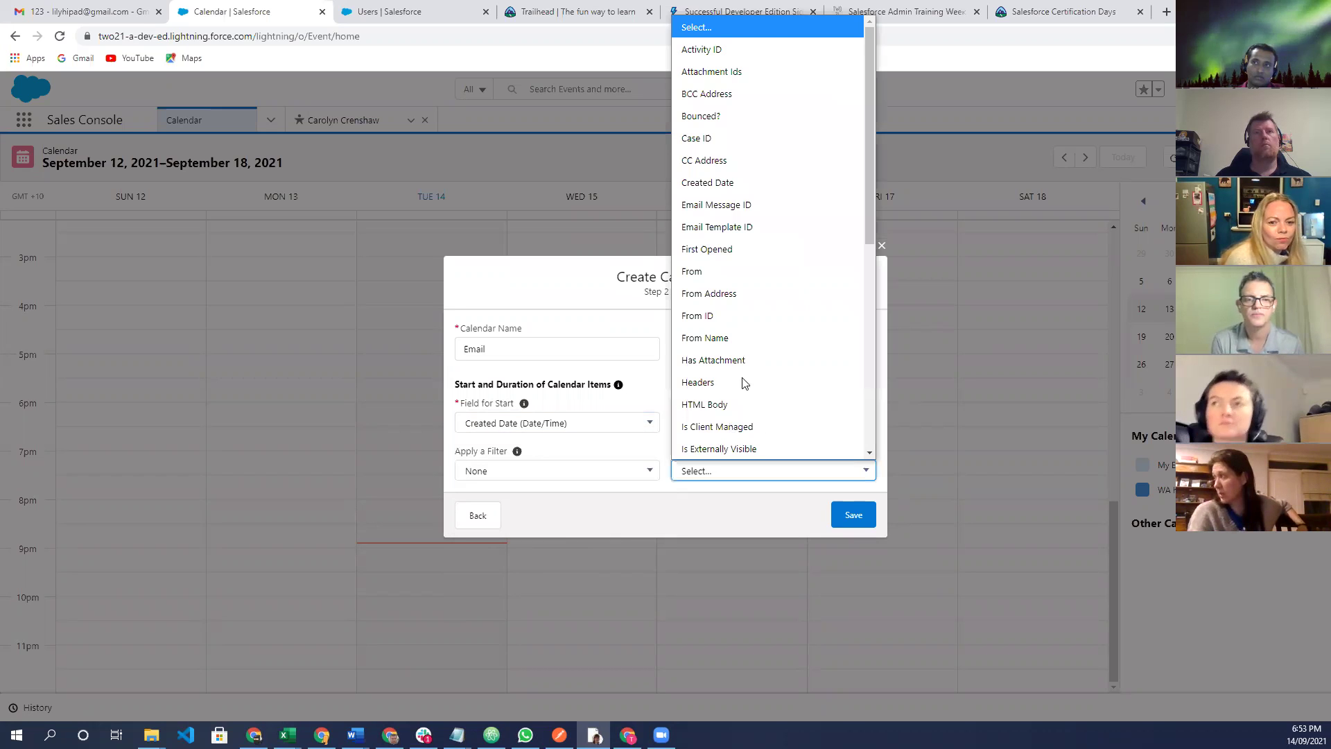
{"action": "left_click", "coordinate": [714, 480]}
{"action": "key", "text": "Down"}
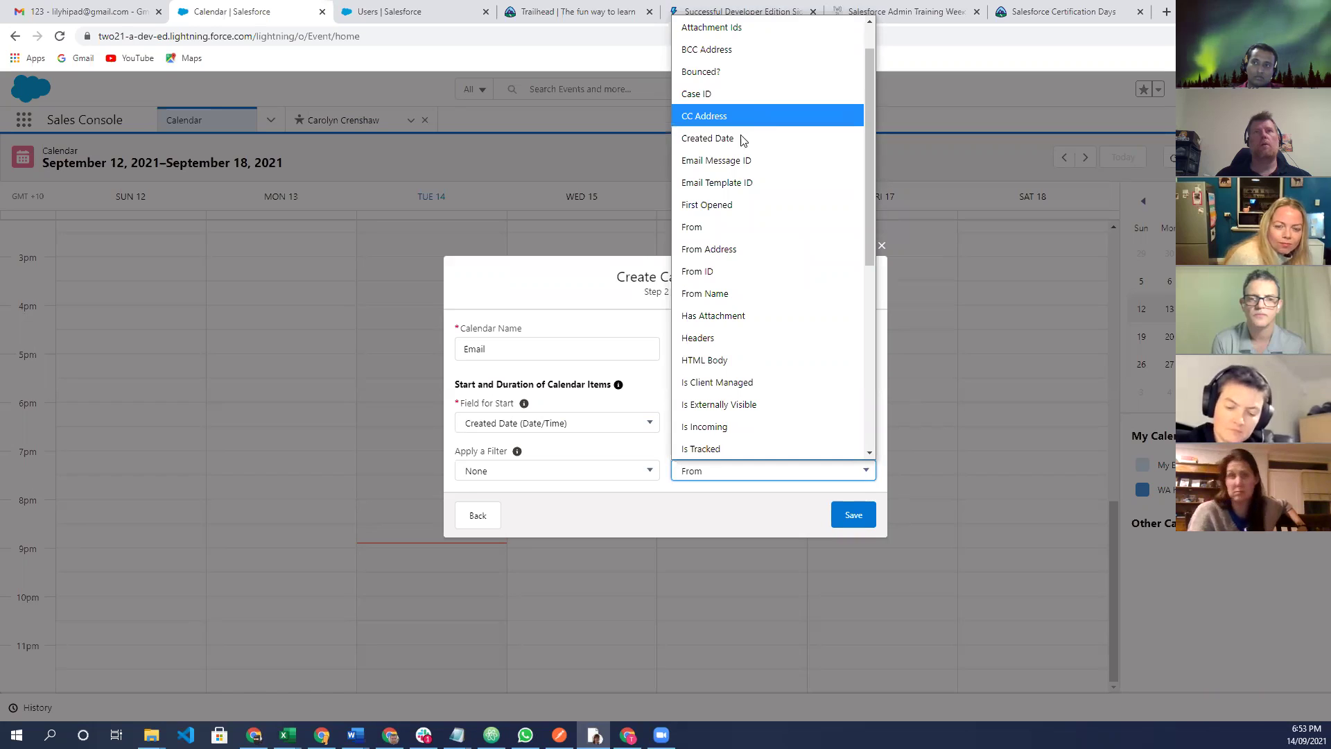
{"action": "left_click", "coordinate": [740, 139]}
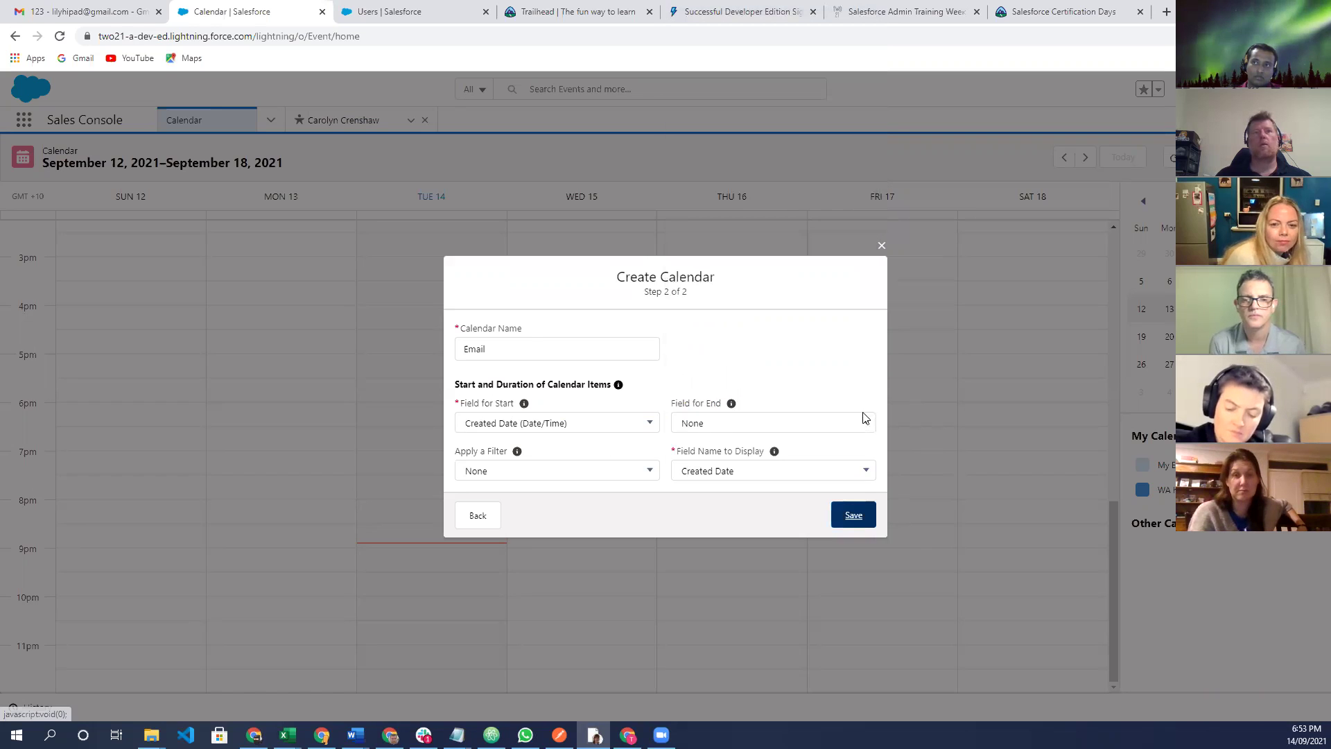